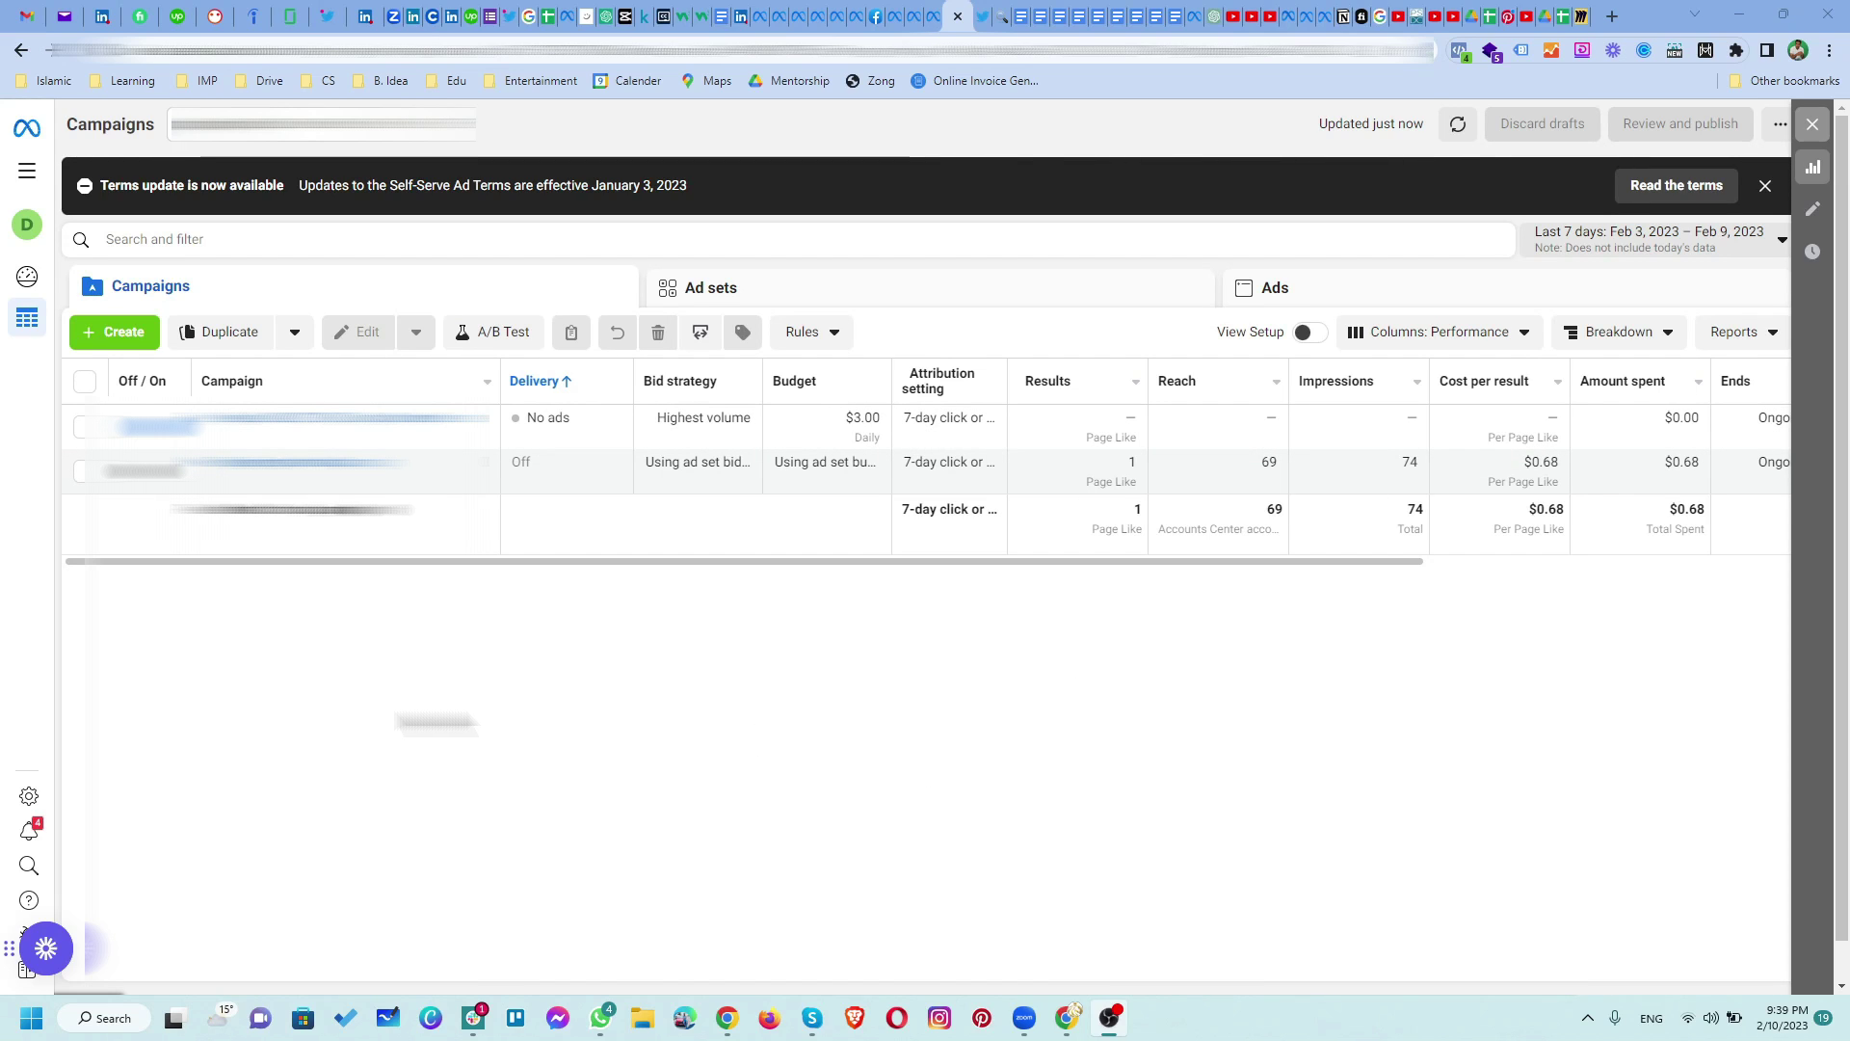
Step: Create a new campaign with the Leads objective
{"action": "left_click", "coordinate": [130, 337]}
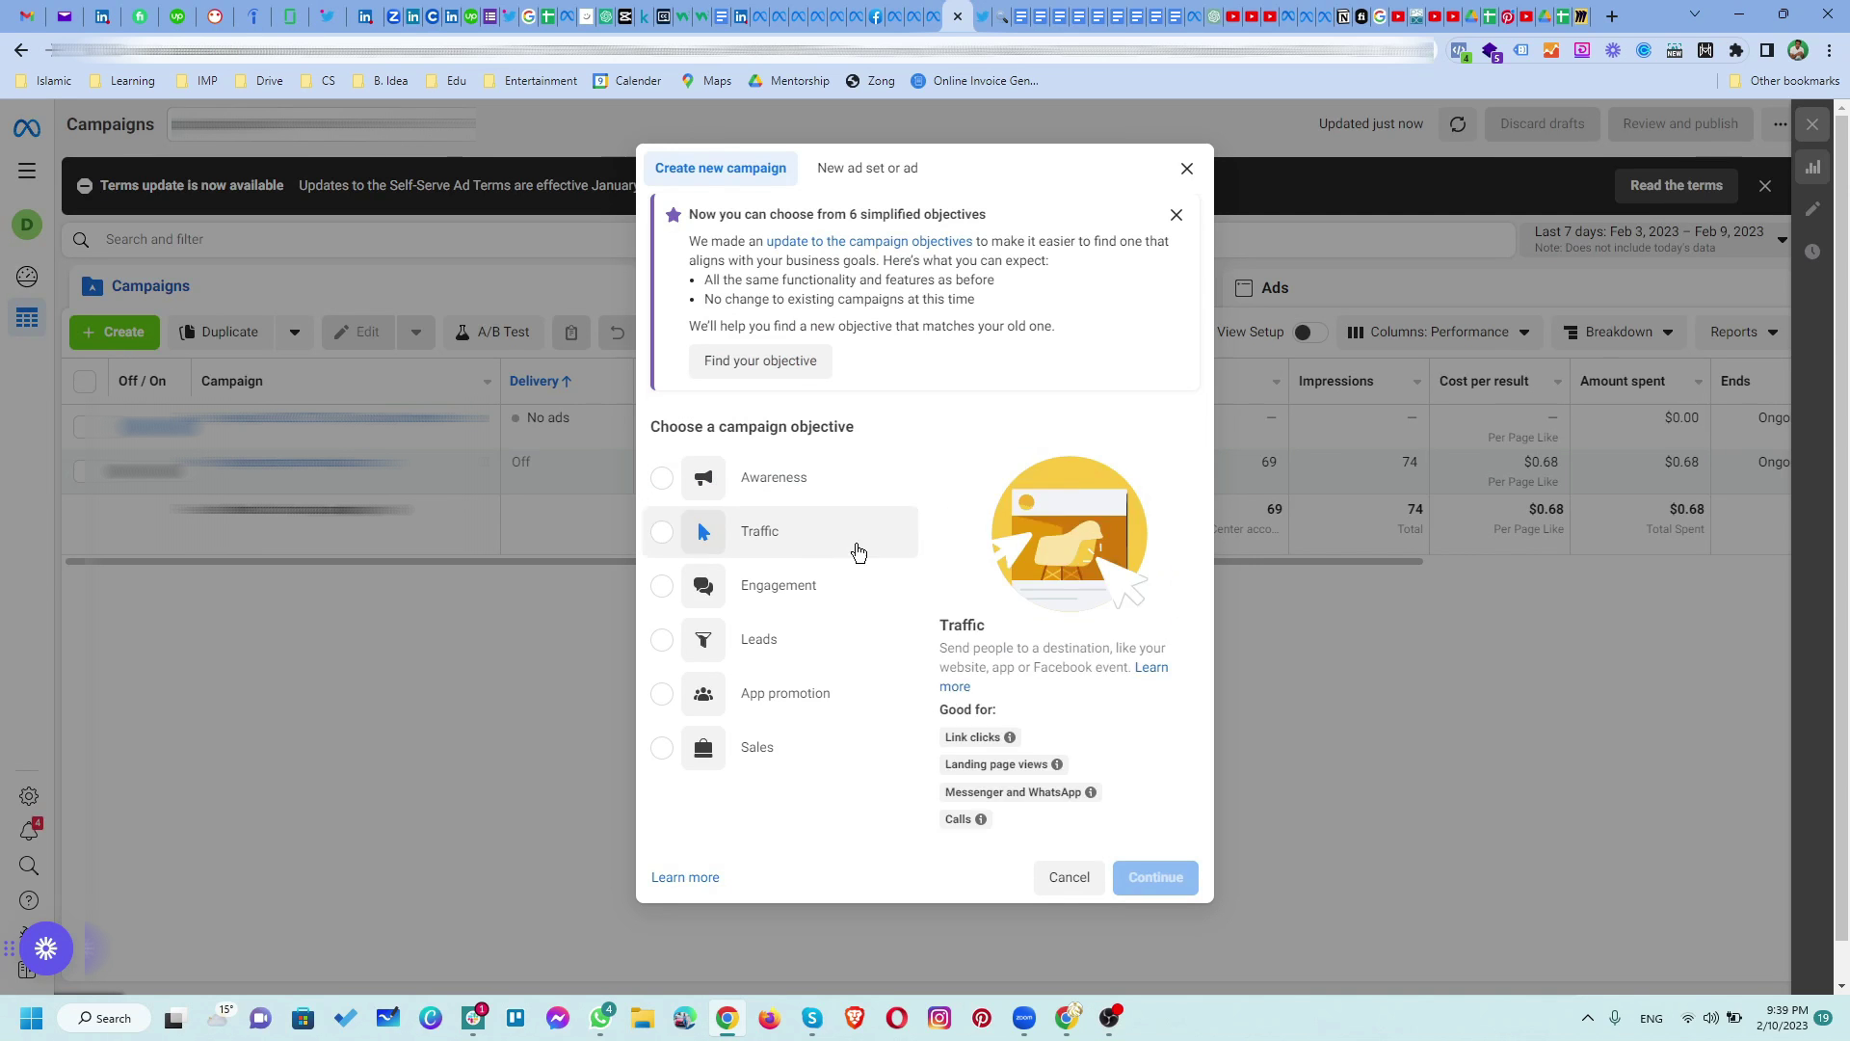
{"action": "mouse_move", "coordinate": [812, 658]}
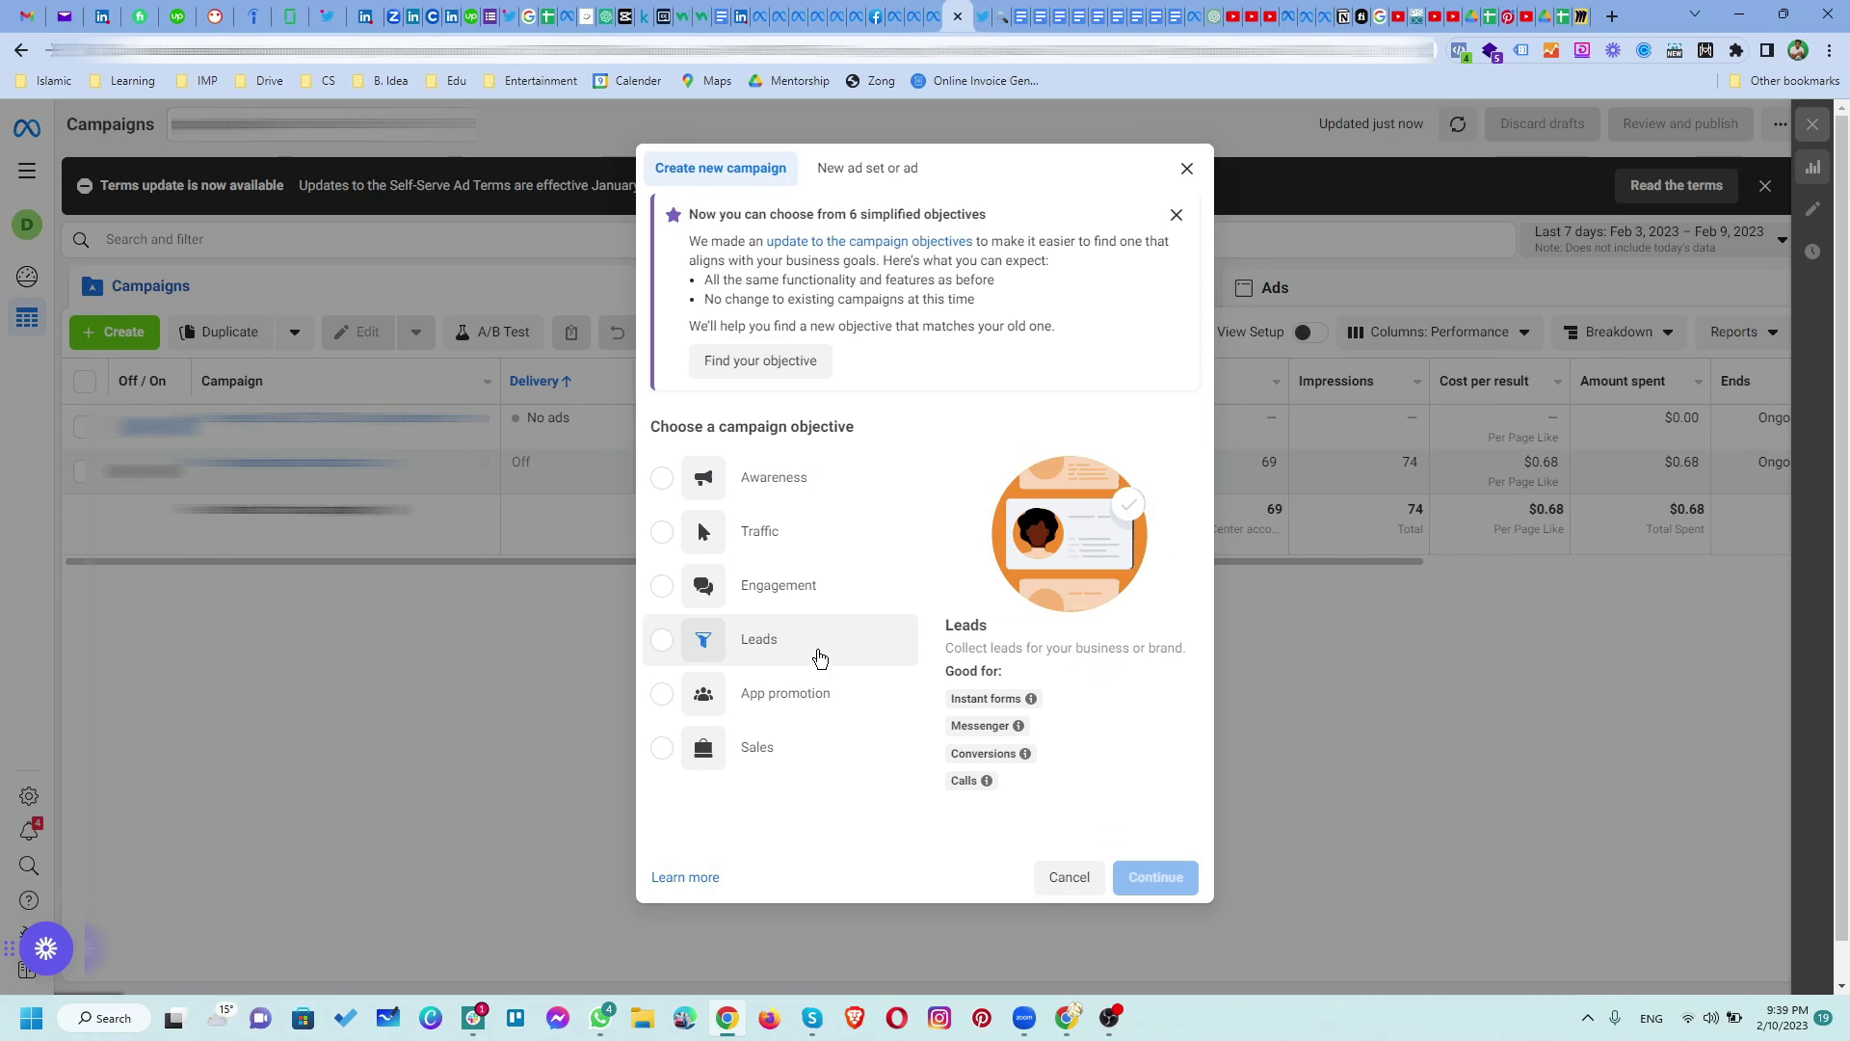
{"action": "left_click", "coordinate": [812, 658]}
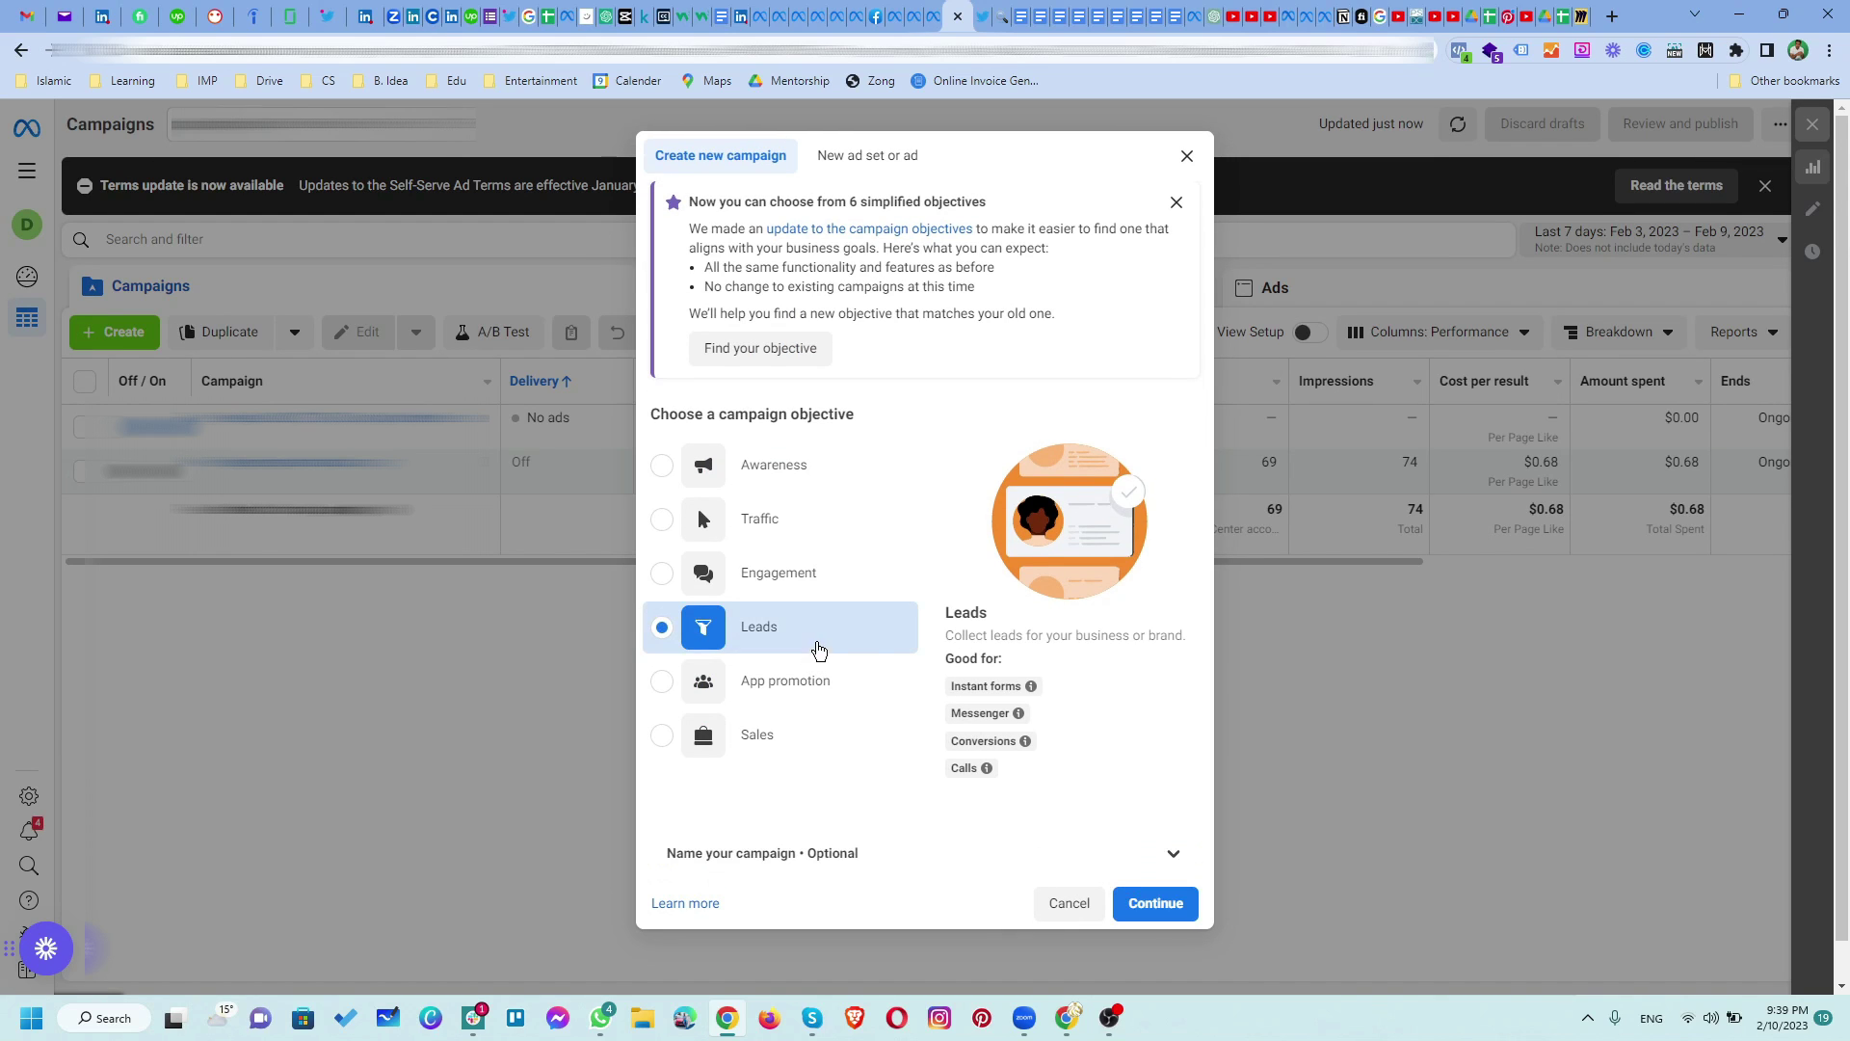
{"action": "left_click", "coordinate": [1164, 904]}
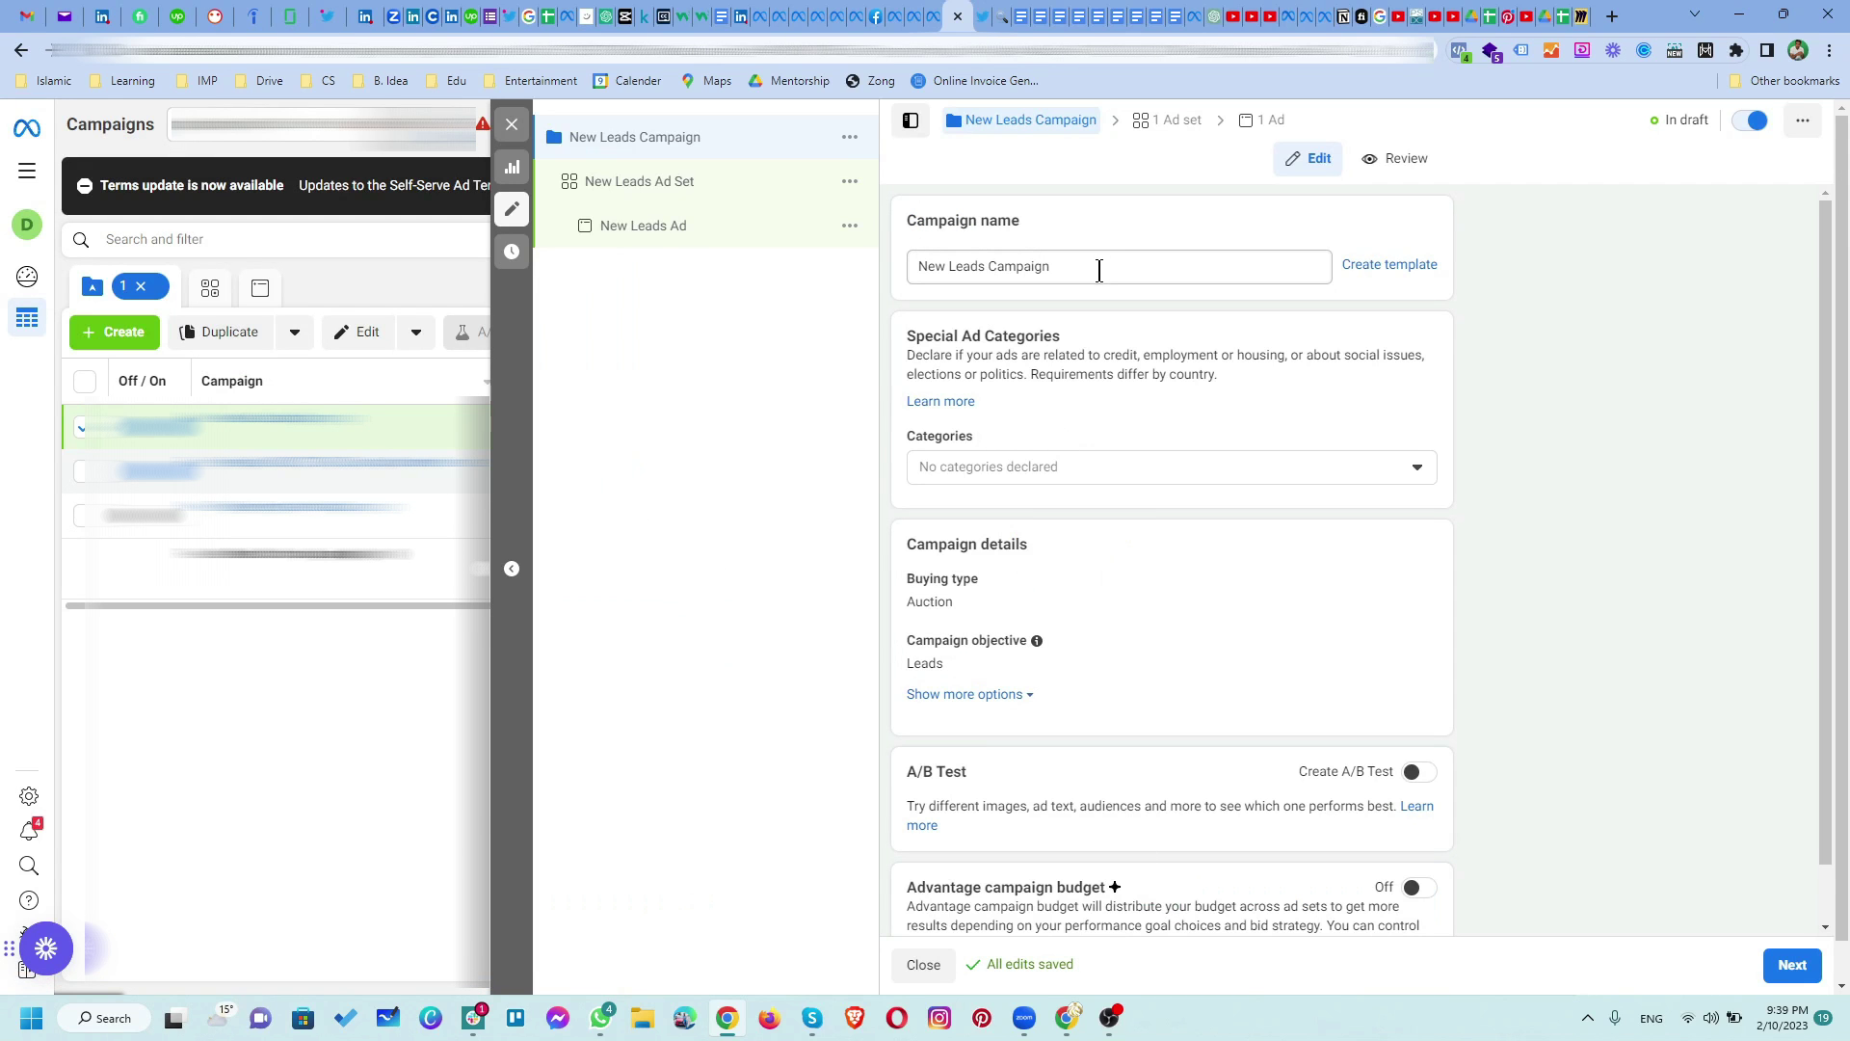
Step: Replace the default campaign name with the copied name and declare Employment as the special ad category
{"action": "left_click_drag", "start_coordinate": [1073, 266], "coordinate": [913, 268]}
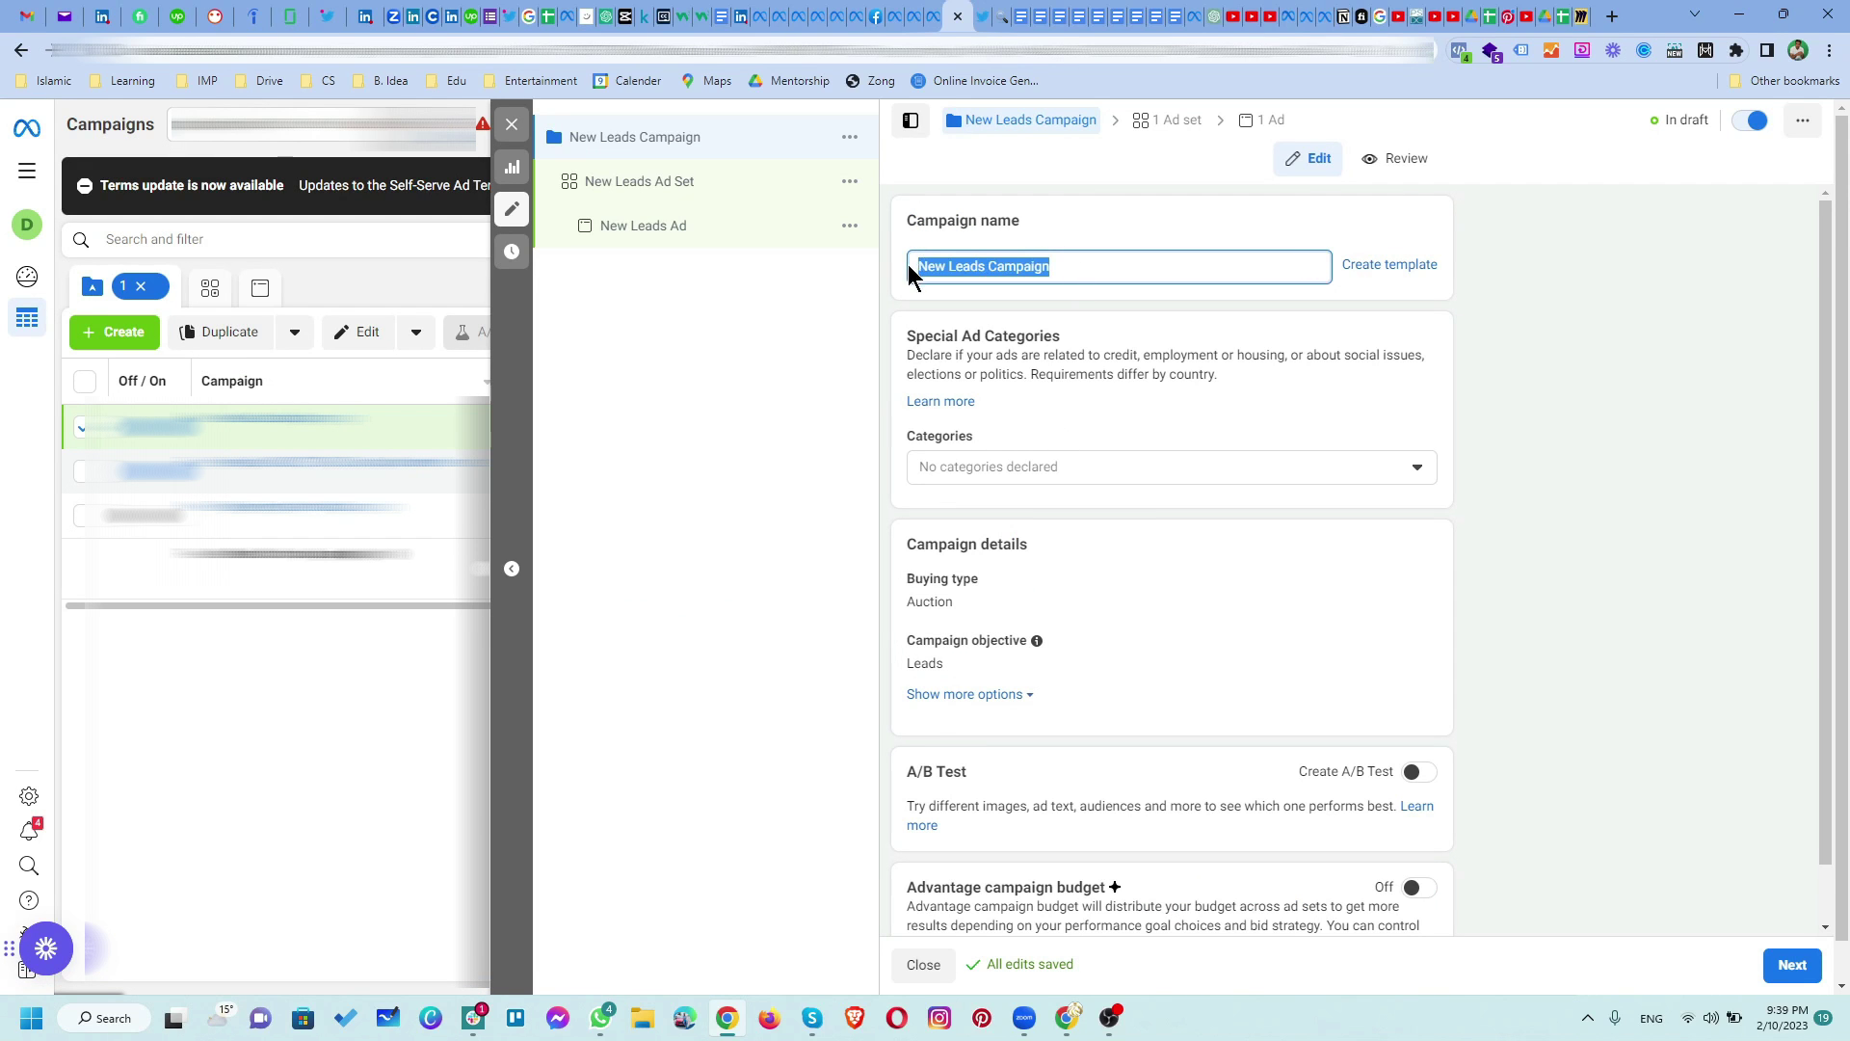
{"action": "key", "text": "ctrl+v"}
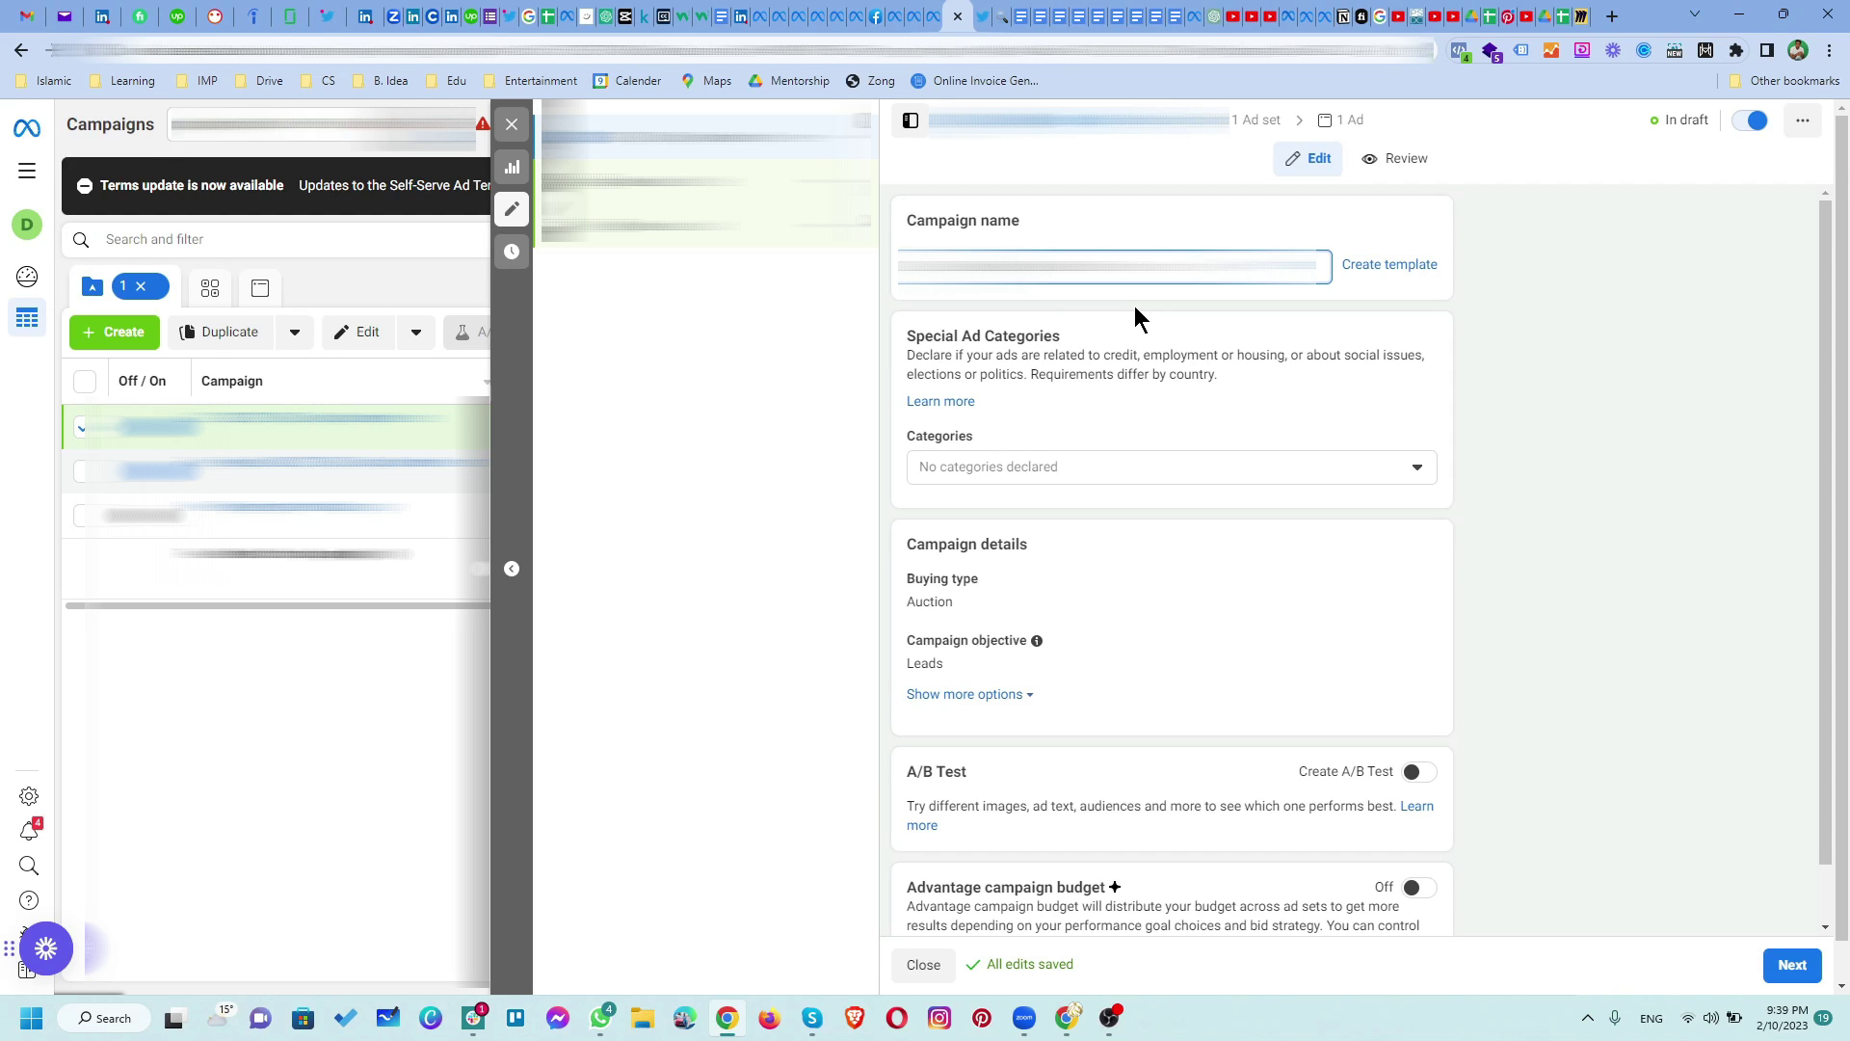
{"action": "left_click", "coordinate": [1049, 466]}
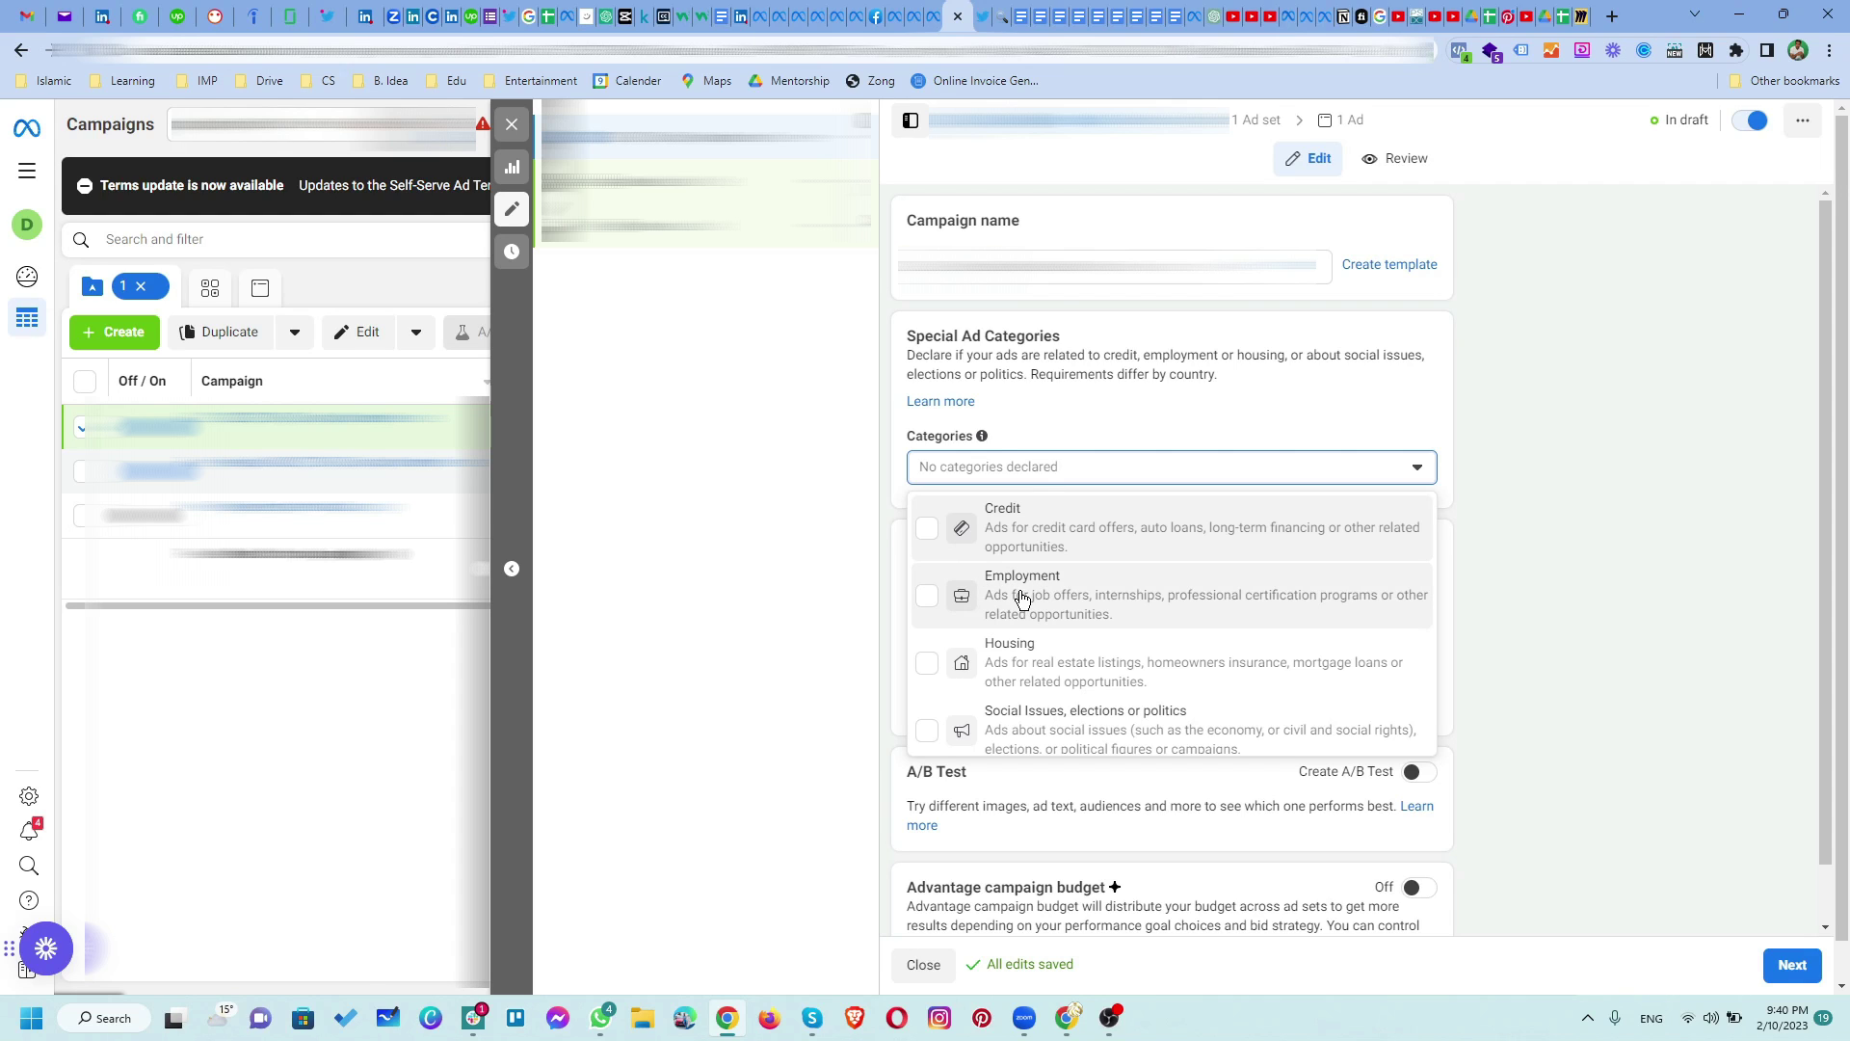
{"action": "left_click", "coordinate": [933, 602]}
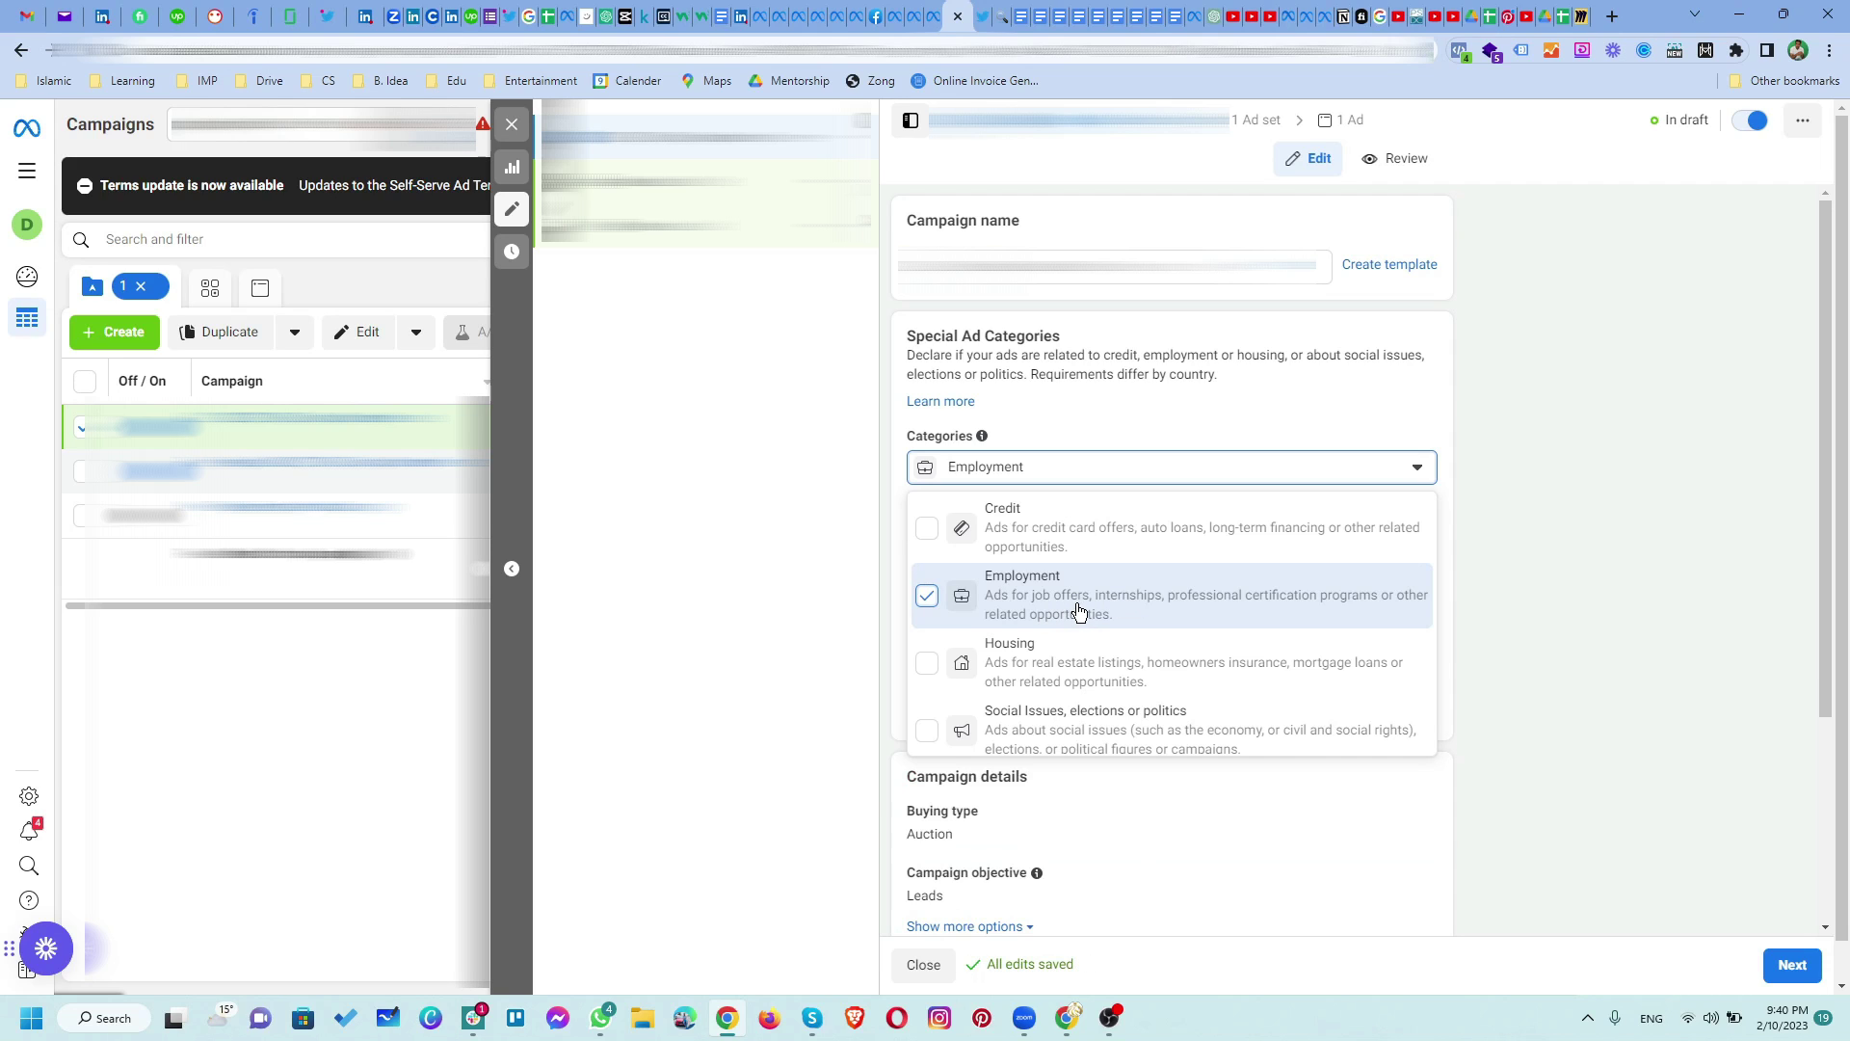
{"action": "left_click", "coordinate": [1593, 569]}
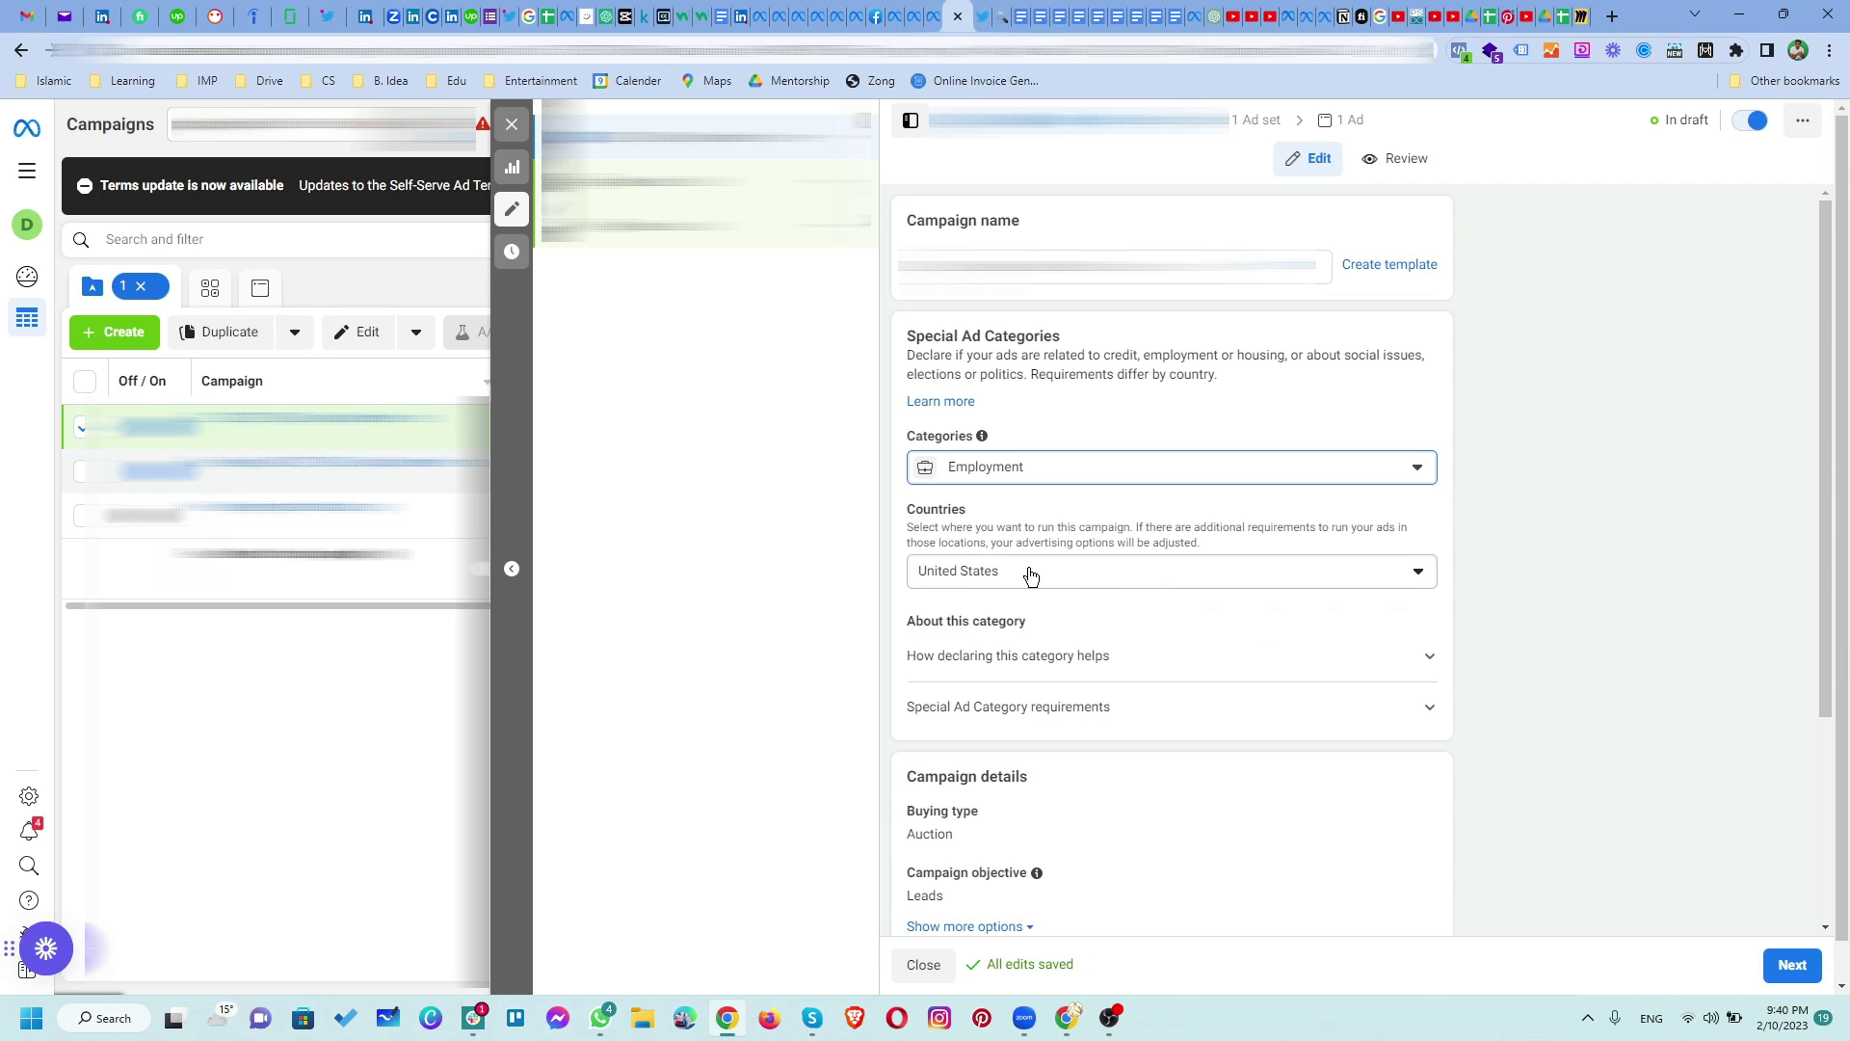
Step: Check the country choices available for the Employment special ad category
{"action": "scroll", "coordinate": [1246, 636], "scroll_direction": "down", "scroll_amount": 1}
{"action": "scroll", "coordinate": [1246, 636], "scroll_direction": "down", "scroll_amount": 3}
{"action": "scroll", "coordinate": [1198, 579], "scroll_direction": "up", "scroll_amount": 1}
{"action": "left_click", "coordinate": [1223, 385]}
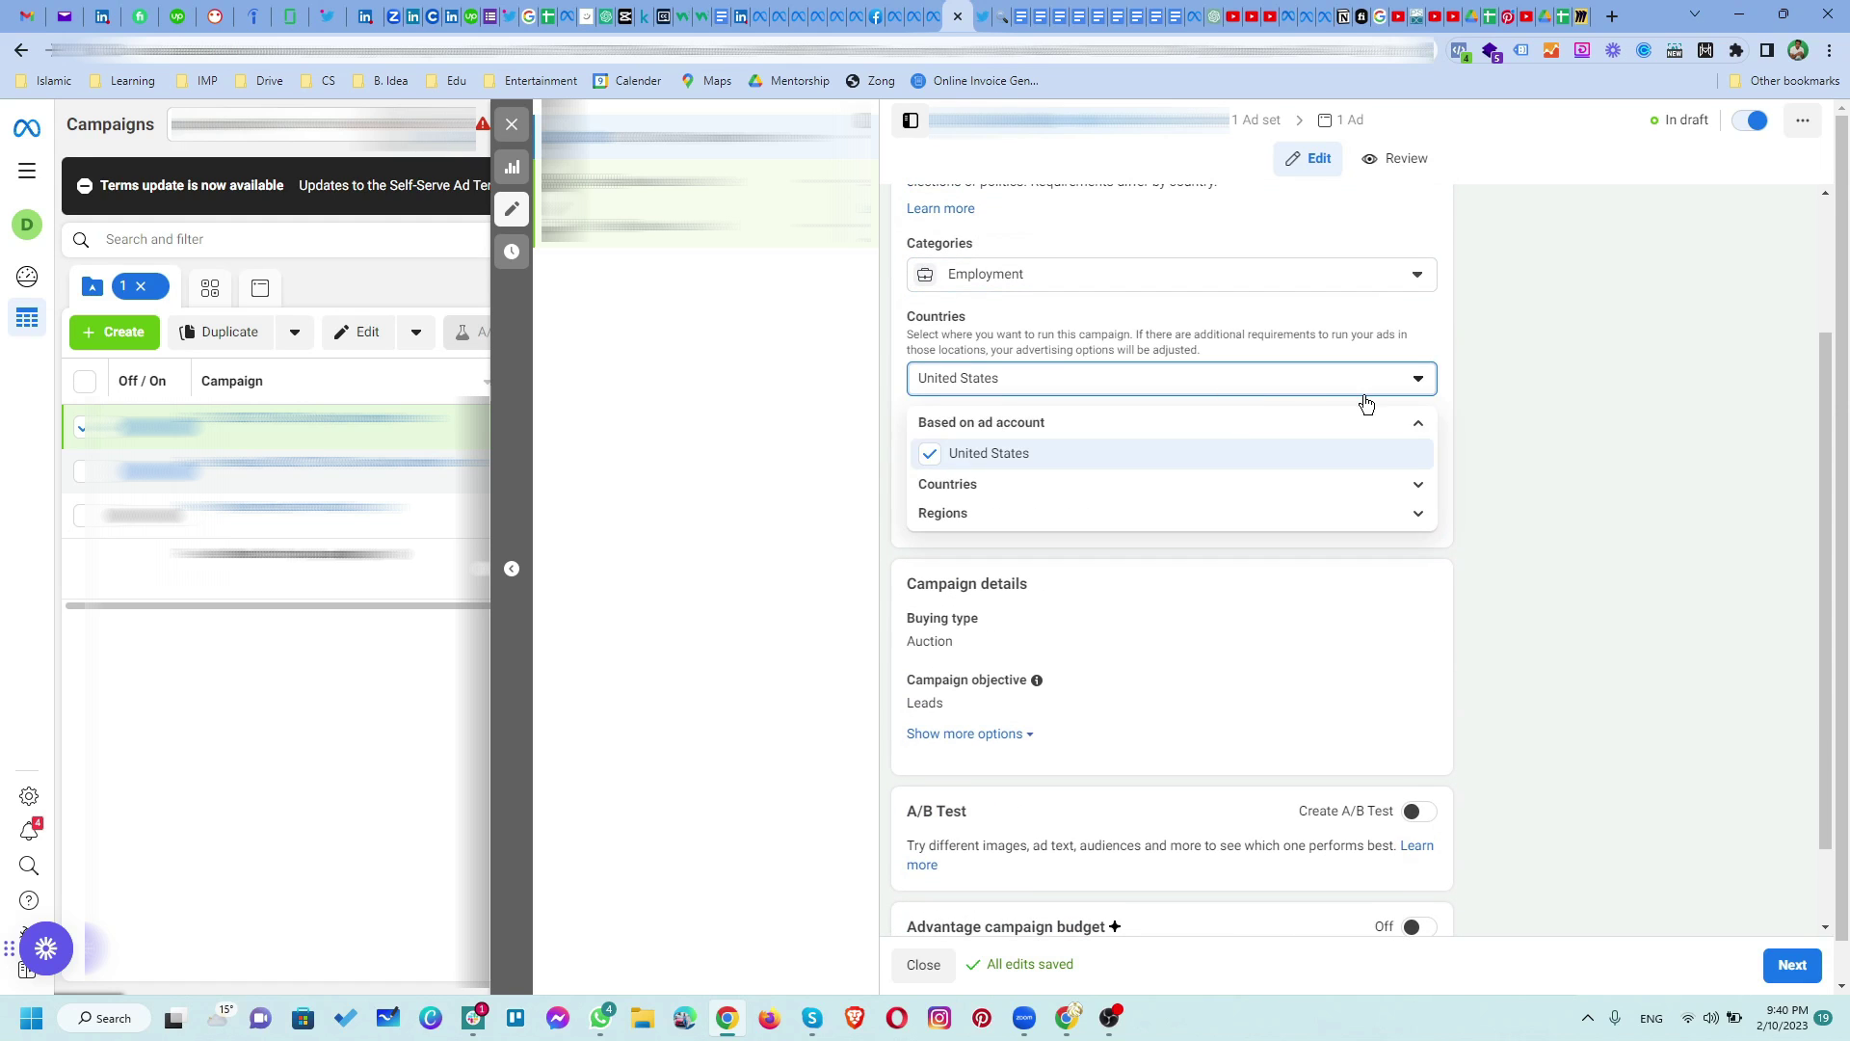
{"action": "left_click", "coordinate": [1611, 511]}
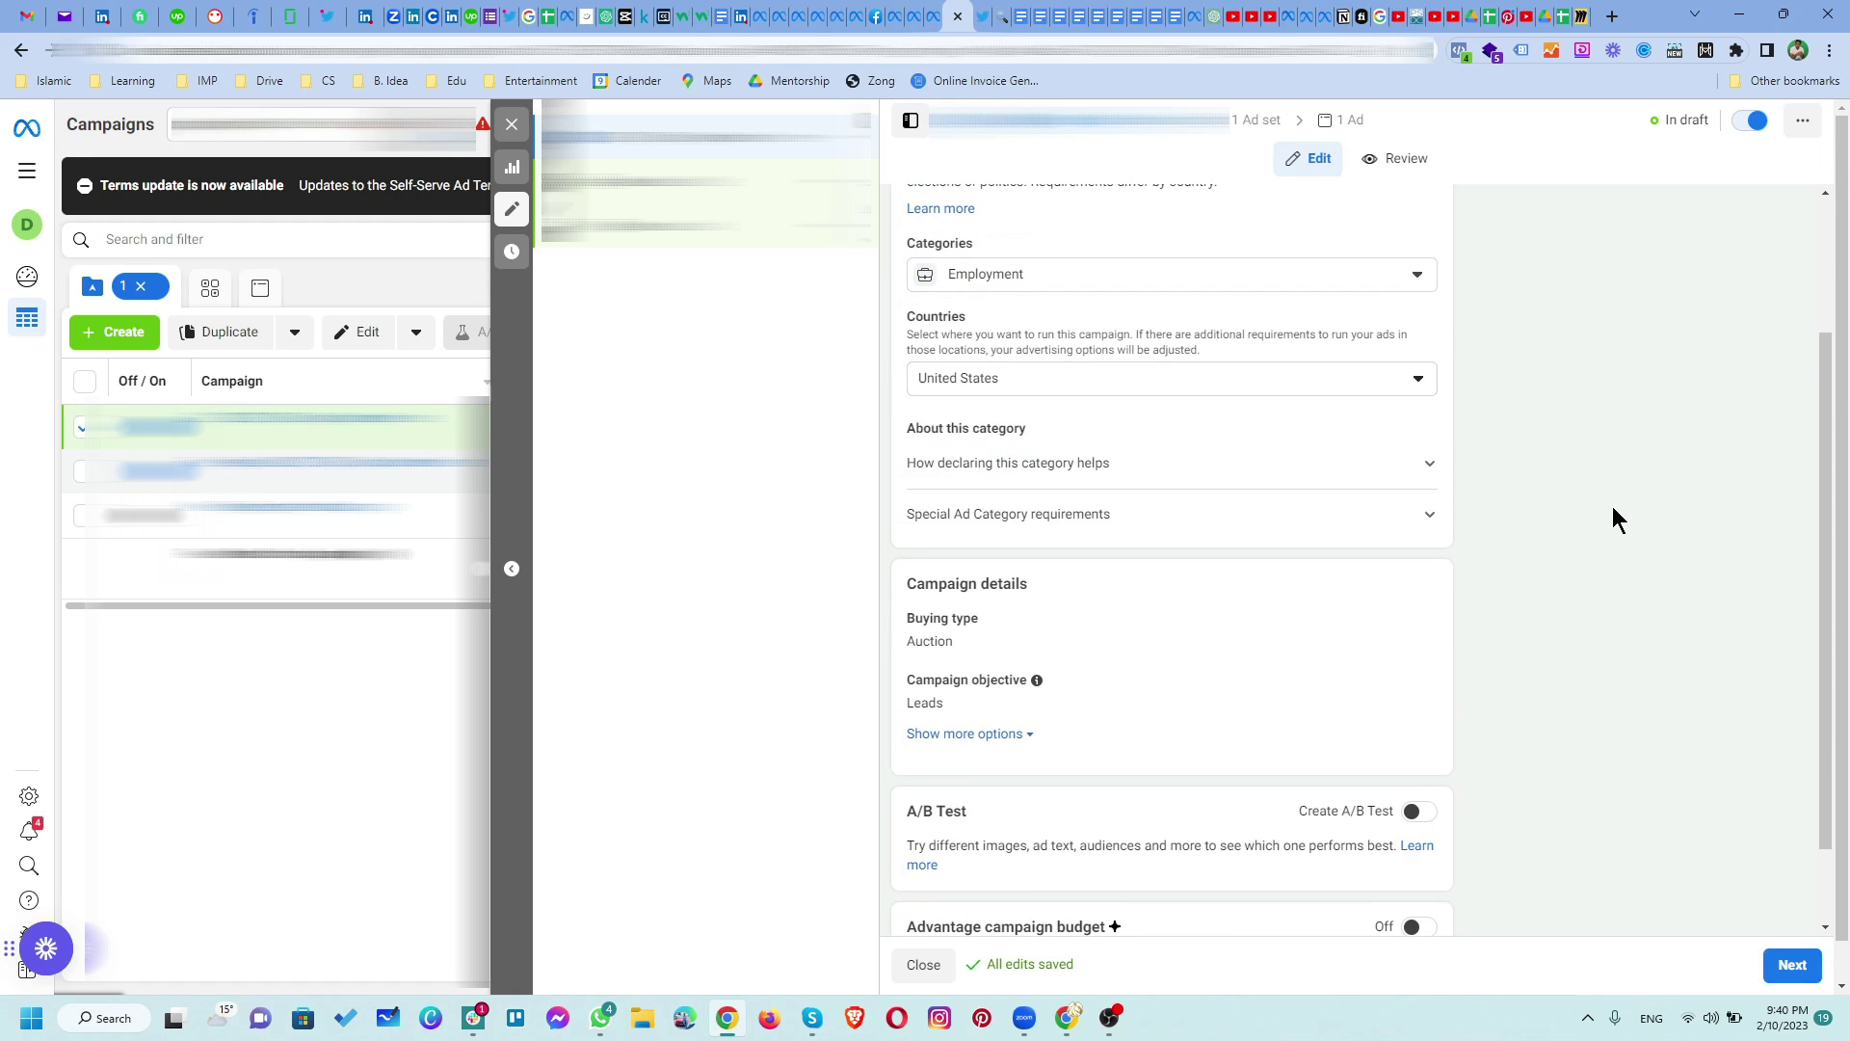
Step: Turn on Advantage campaign budget with a daily budget of $10.00 and continue to the ad set
{"action": "scroll", "coordinate": [1607, 578], "scroll_direction": "down", "scroll_amount": 1}
{"action": "scroll", "coordinate": [1605, 582], "scroll_direction": "down", "scroll_amount": 1}
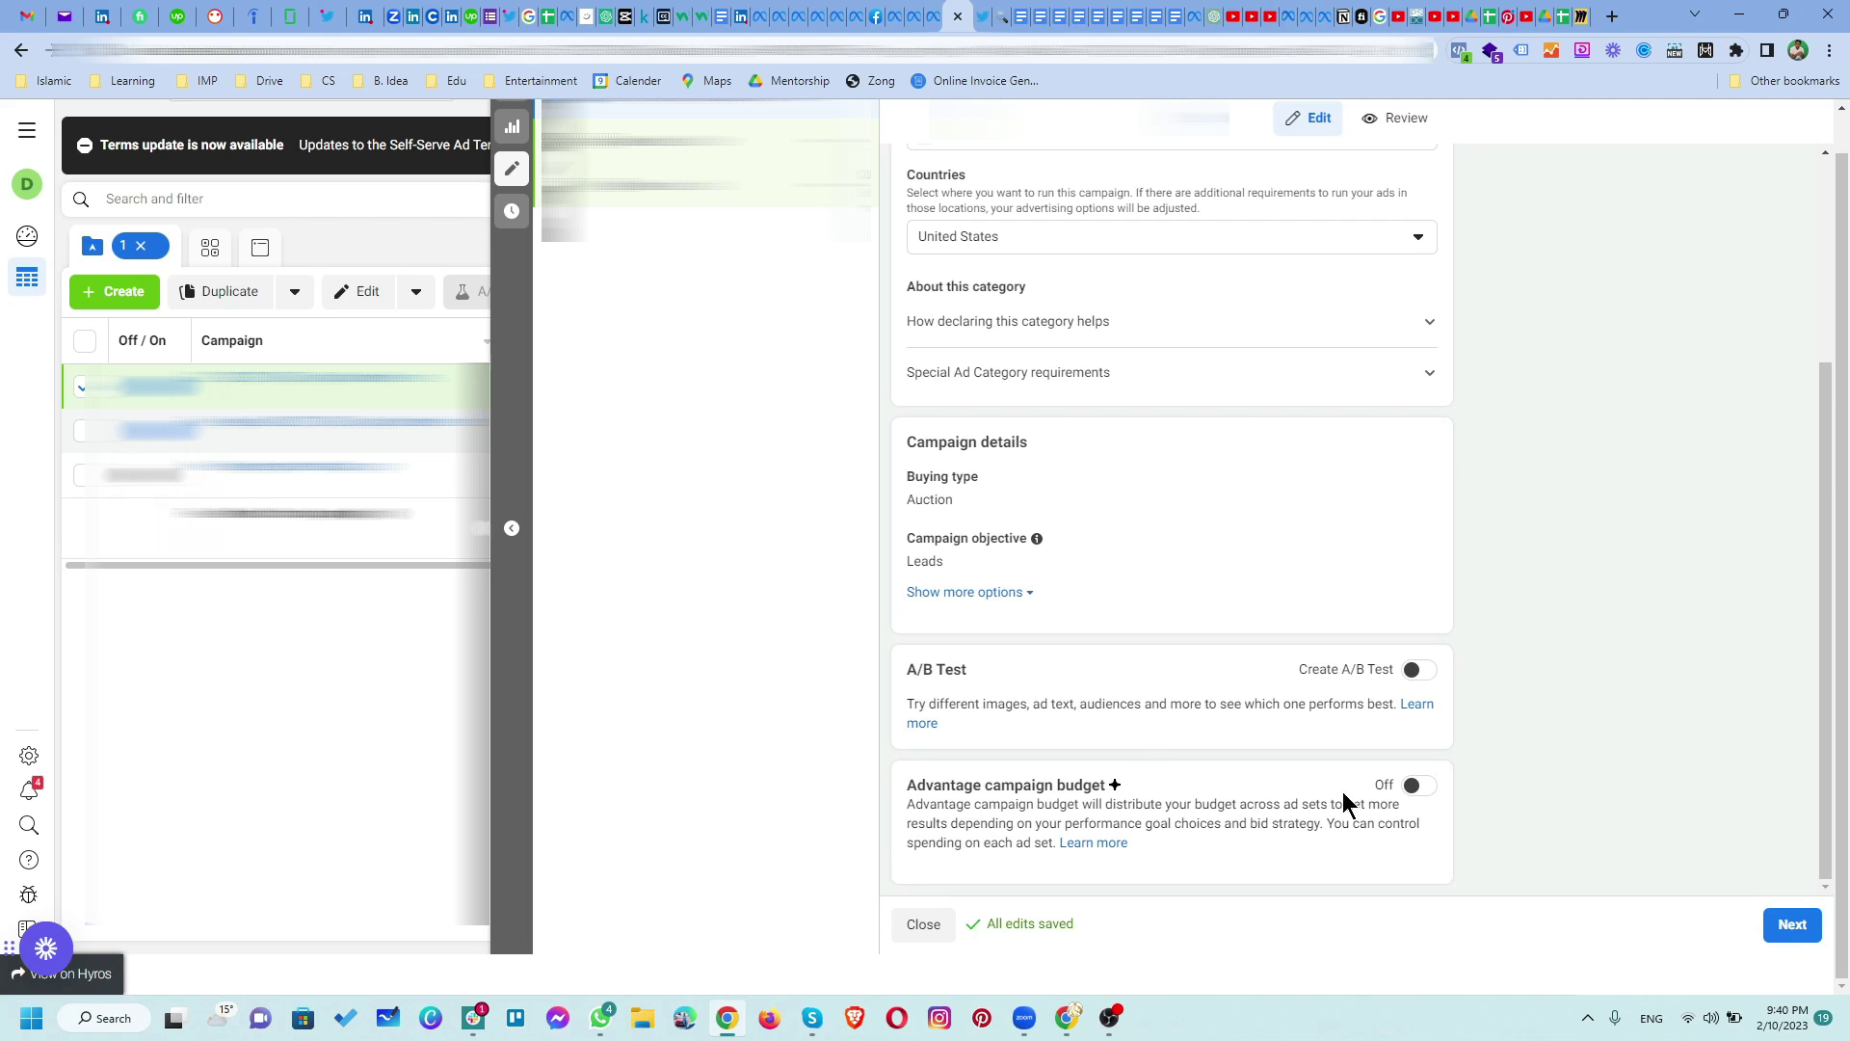
{"action": "left_click", "coordinate": [1422, 787]}
{"action": "scroll", "coordinate": [1488, 771], "scroll_direction": "down", "scroll_amount": 4}
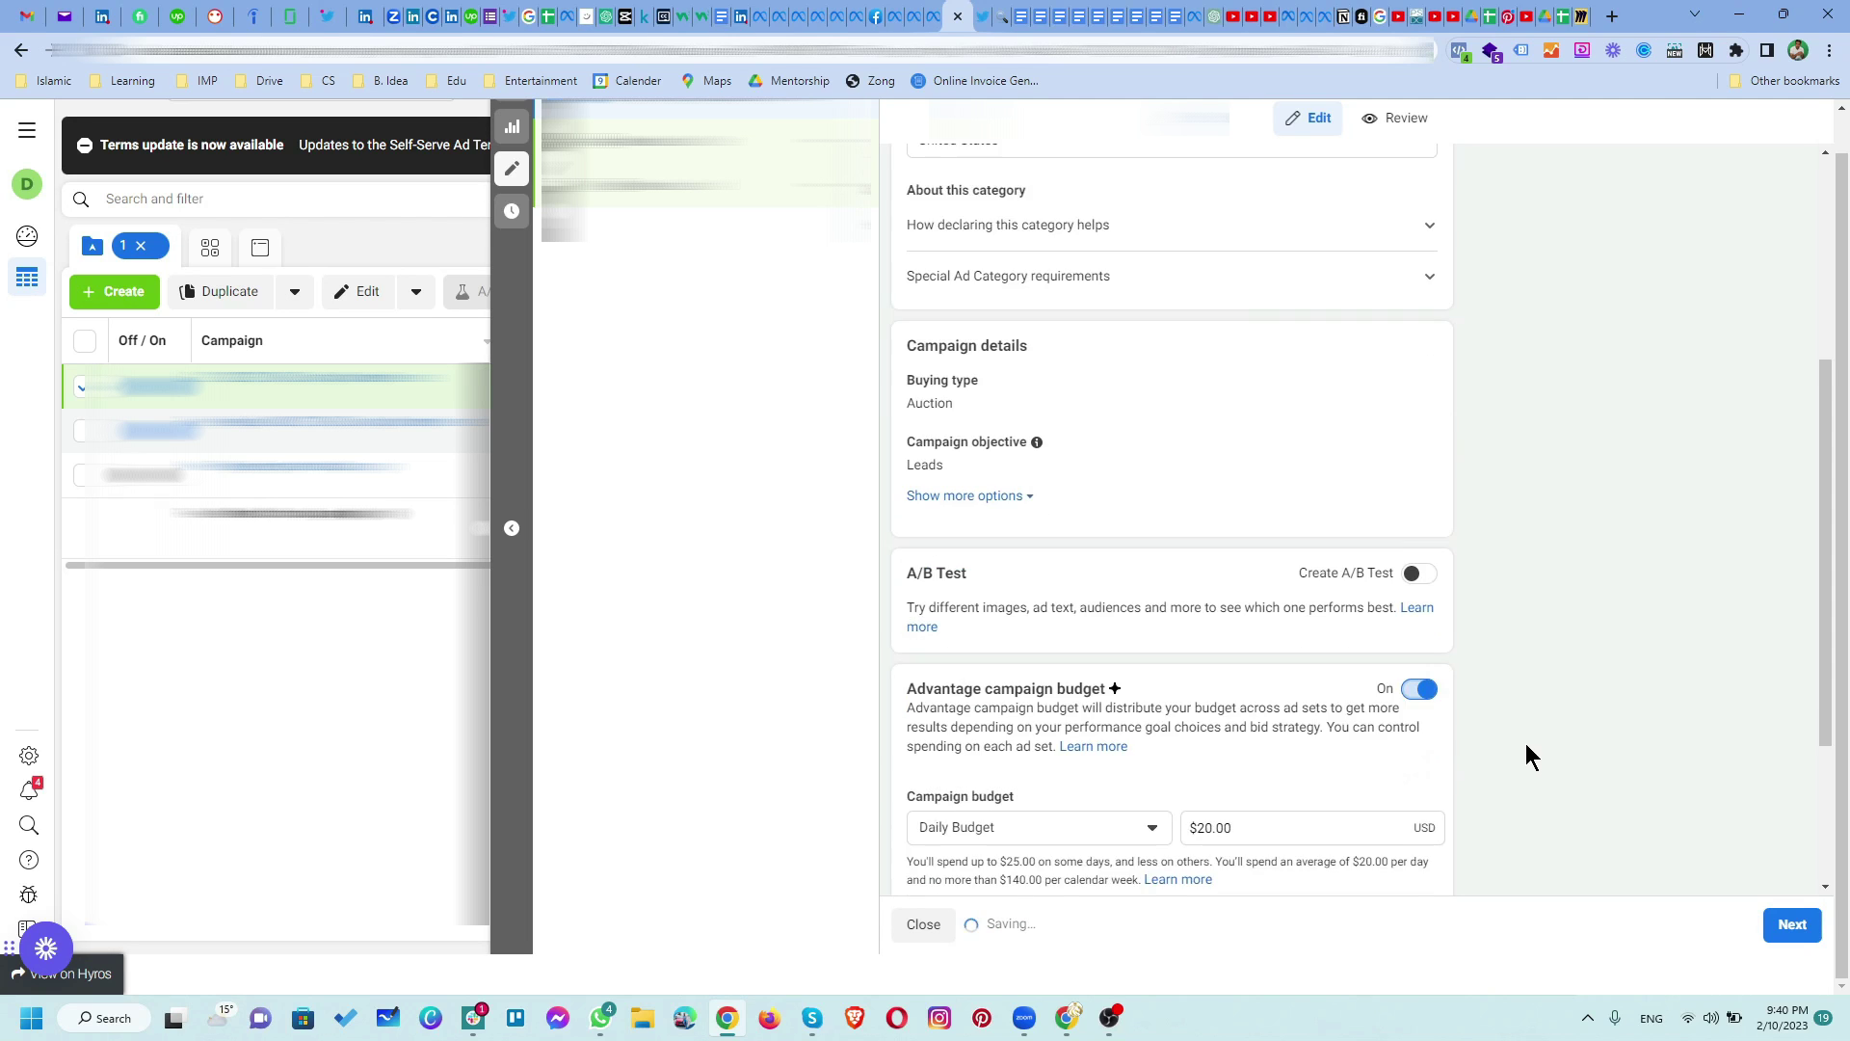
{"action": "left_click", "coordinate": [1267, 570]}
{"action": "type", "text": "10"}
{"action": "left_click", "coordinate": [1566, 625]}
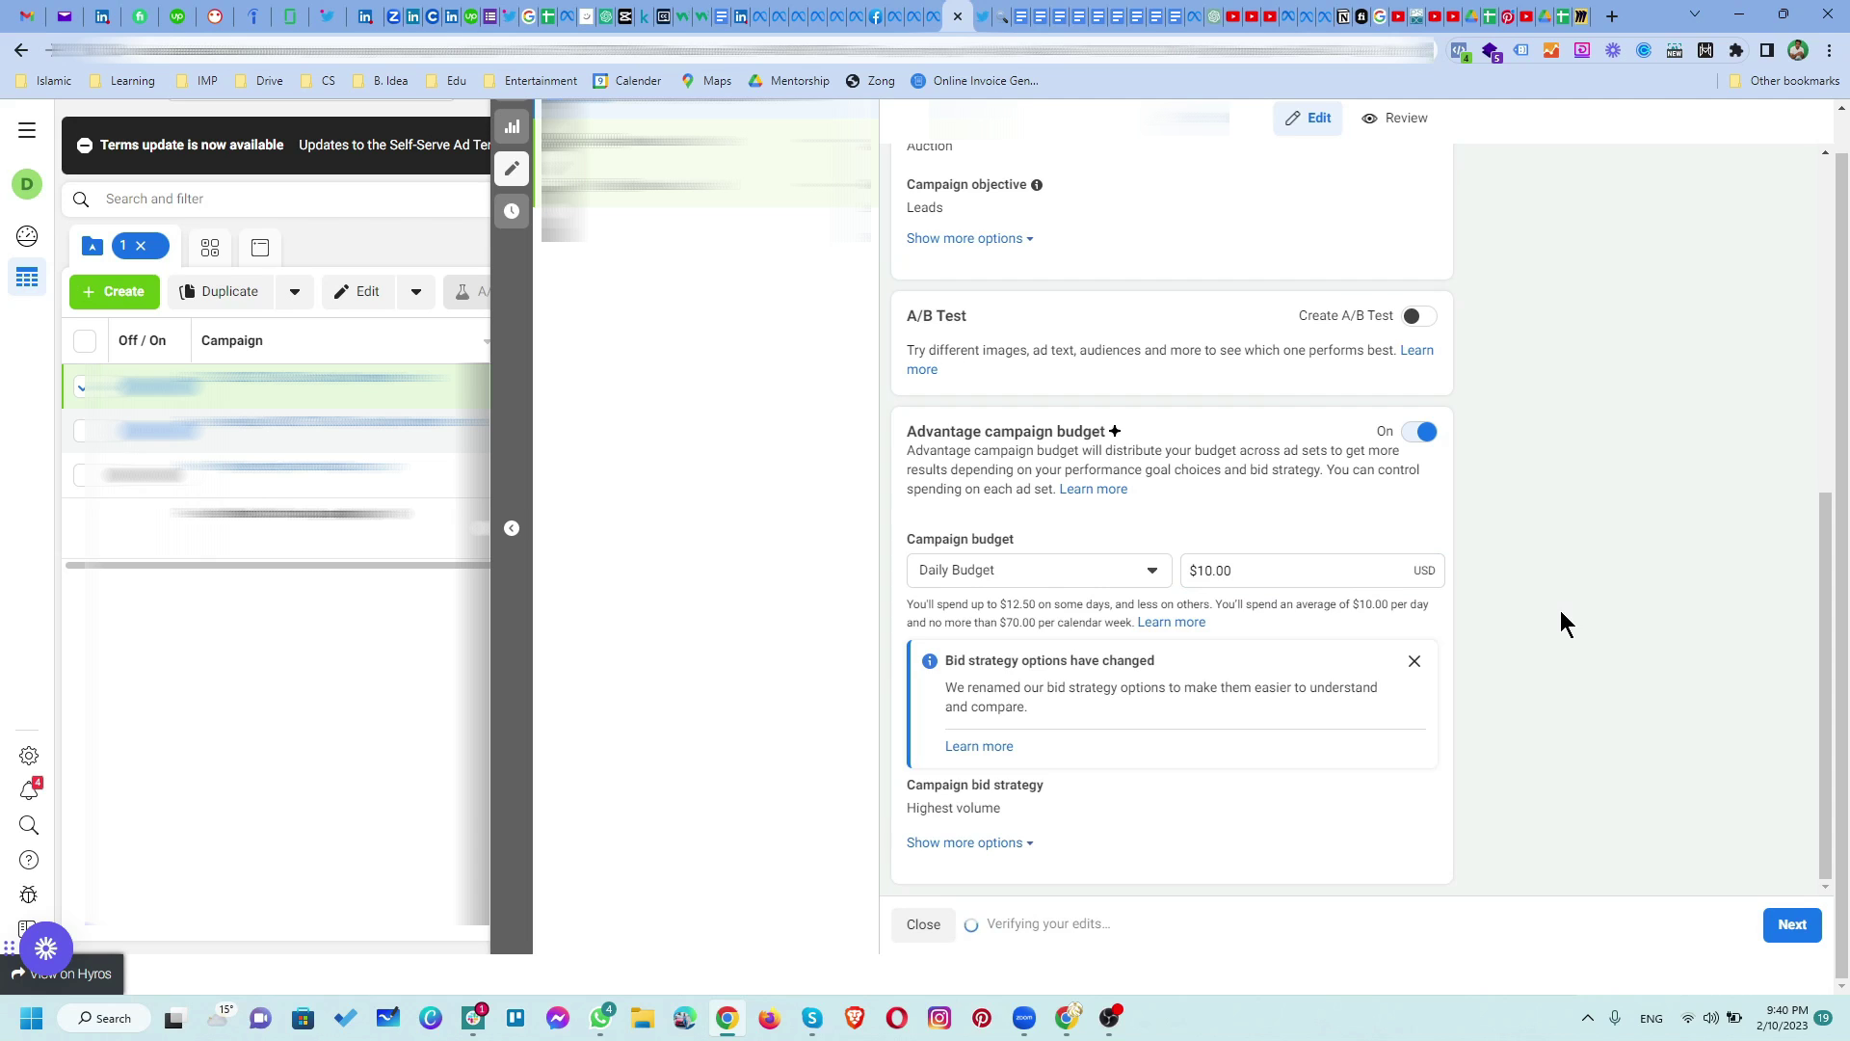
{"action": "left_click", "coordinate": [1773, 926]}
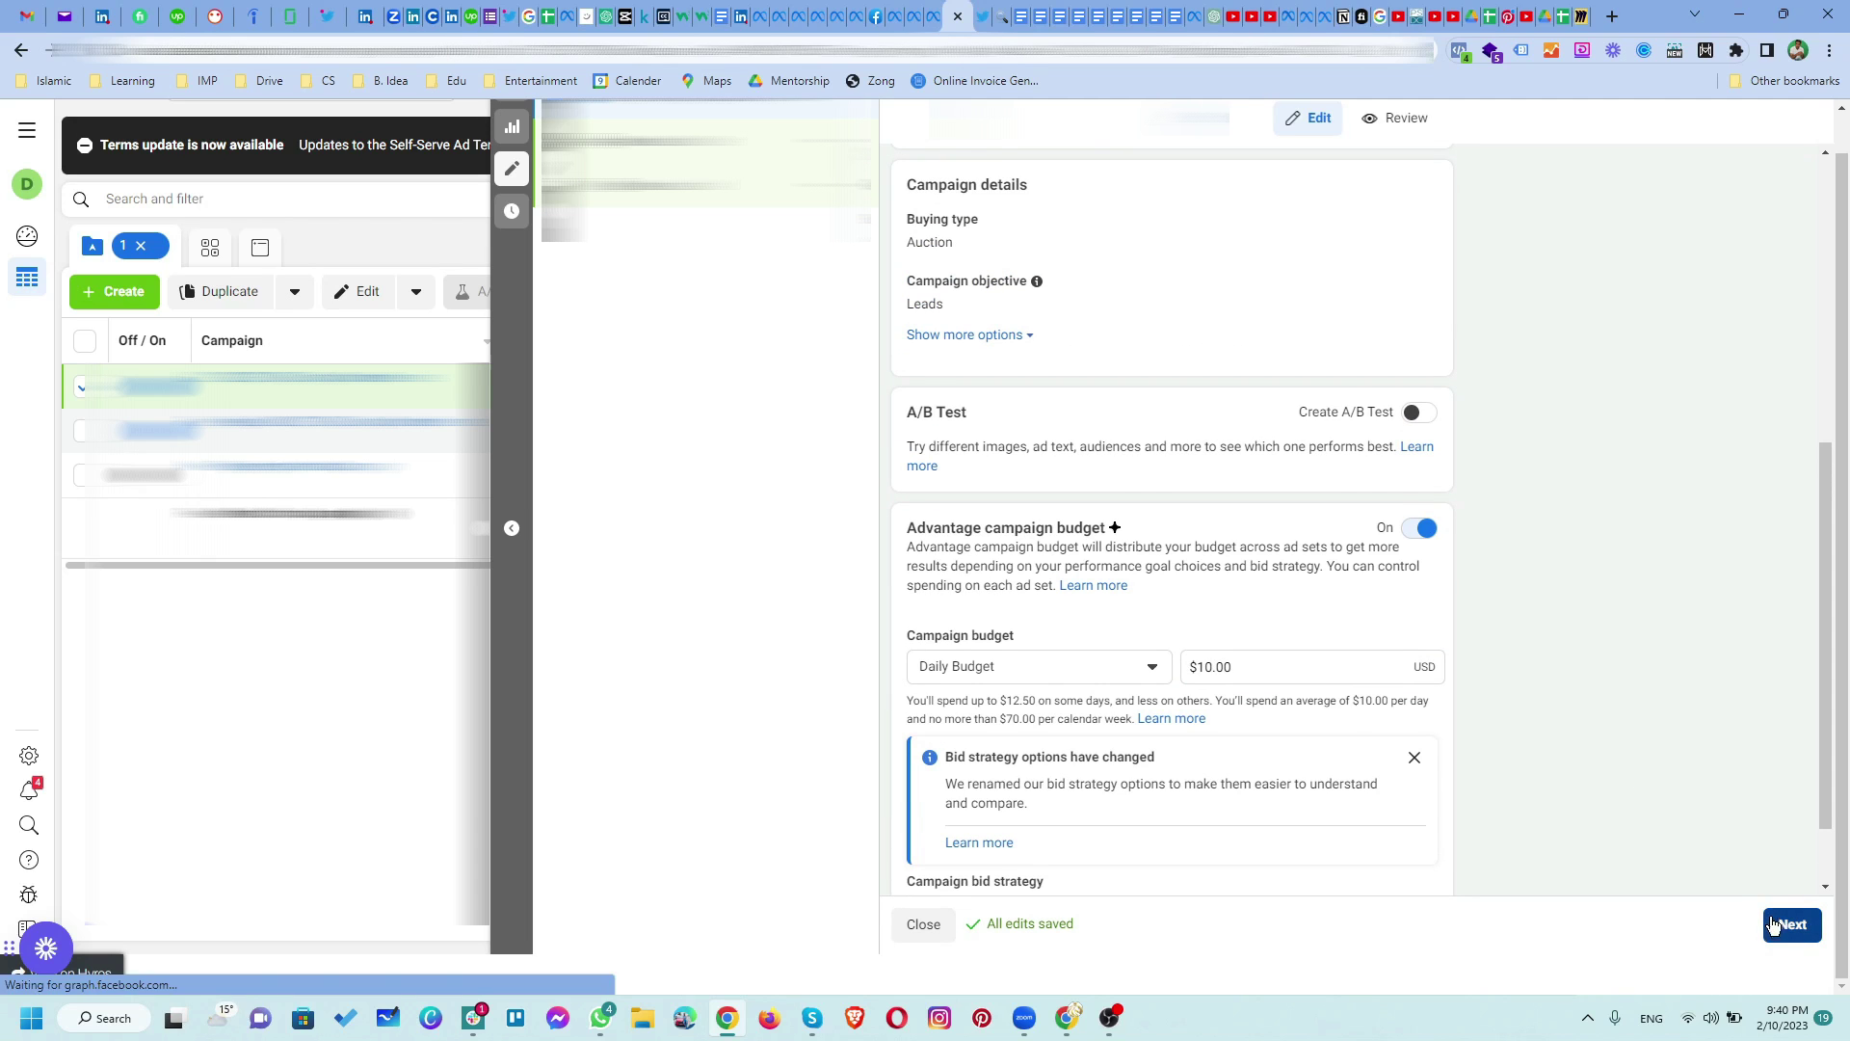
Step: Replace the default ad set name with the copied name
{"action": "left_click_drag", "start_coordinate": [1036, 226], "coordinate": [880, 212]}
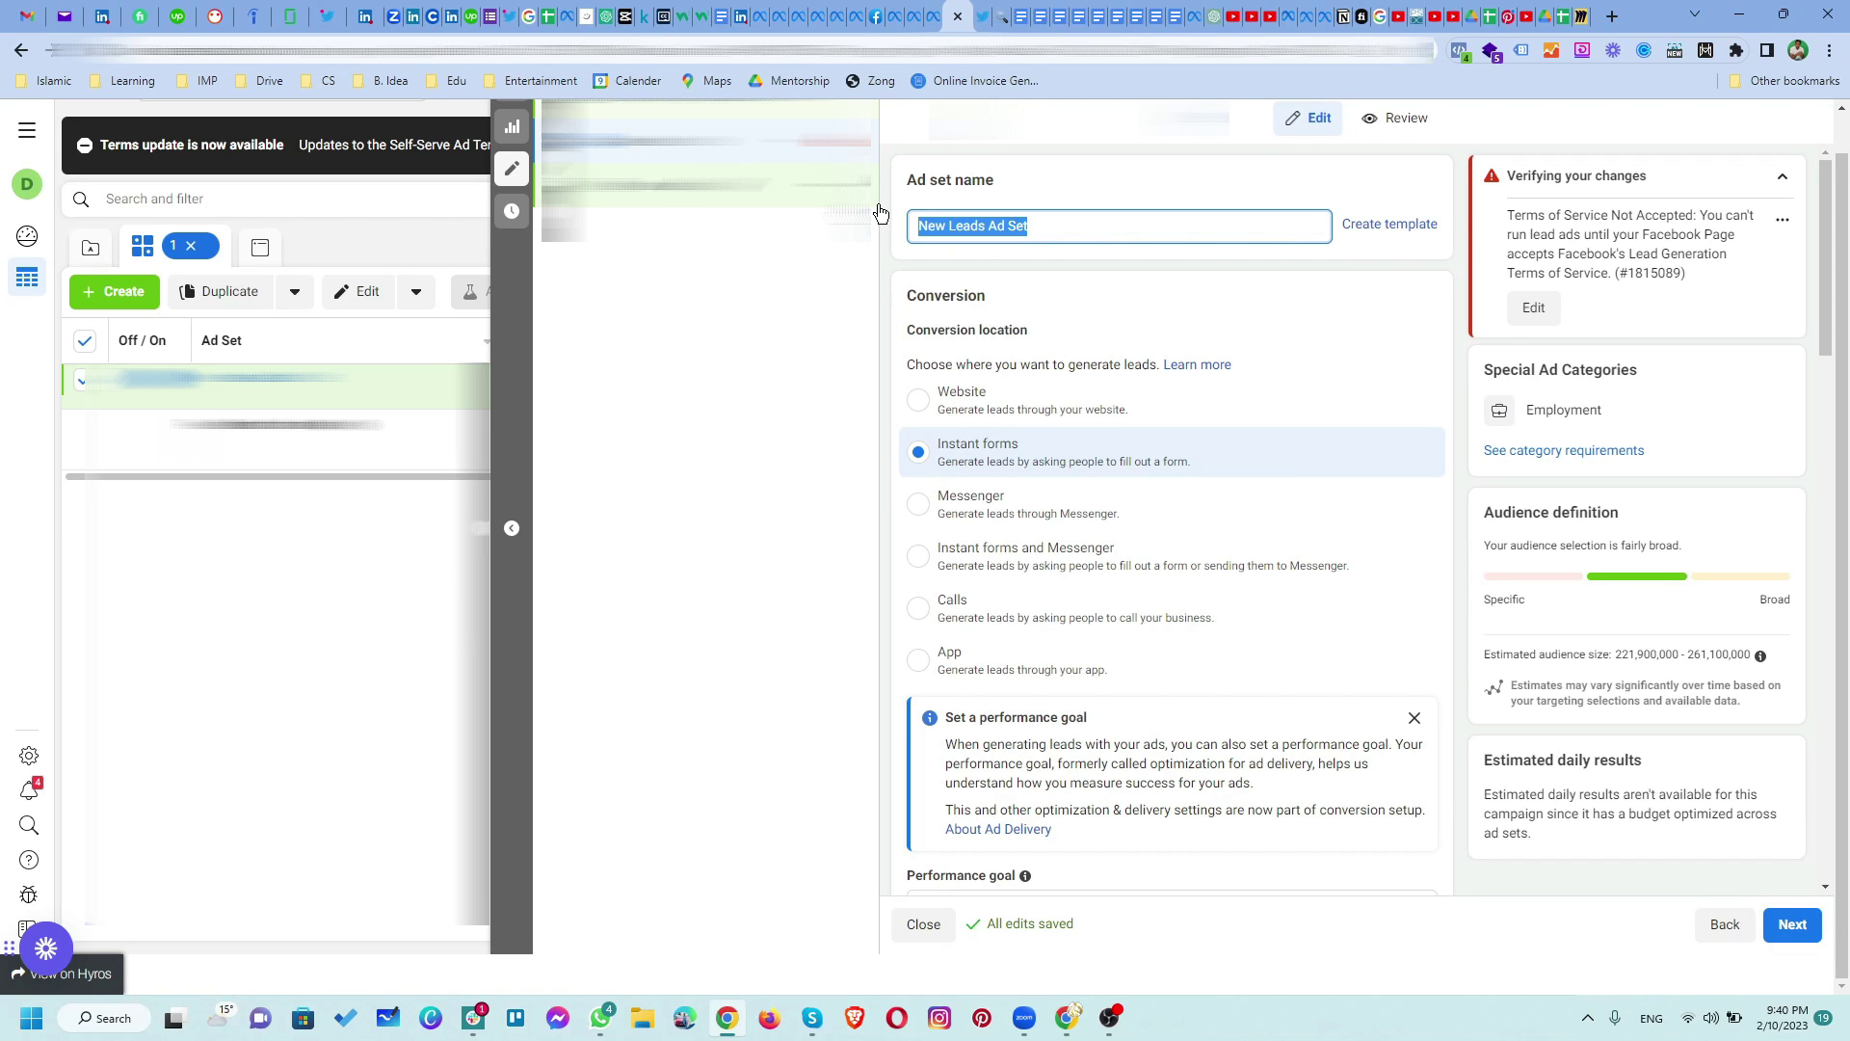
{"action": "key", "text": "ctrl+v"}
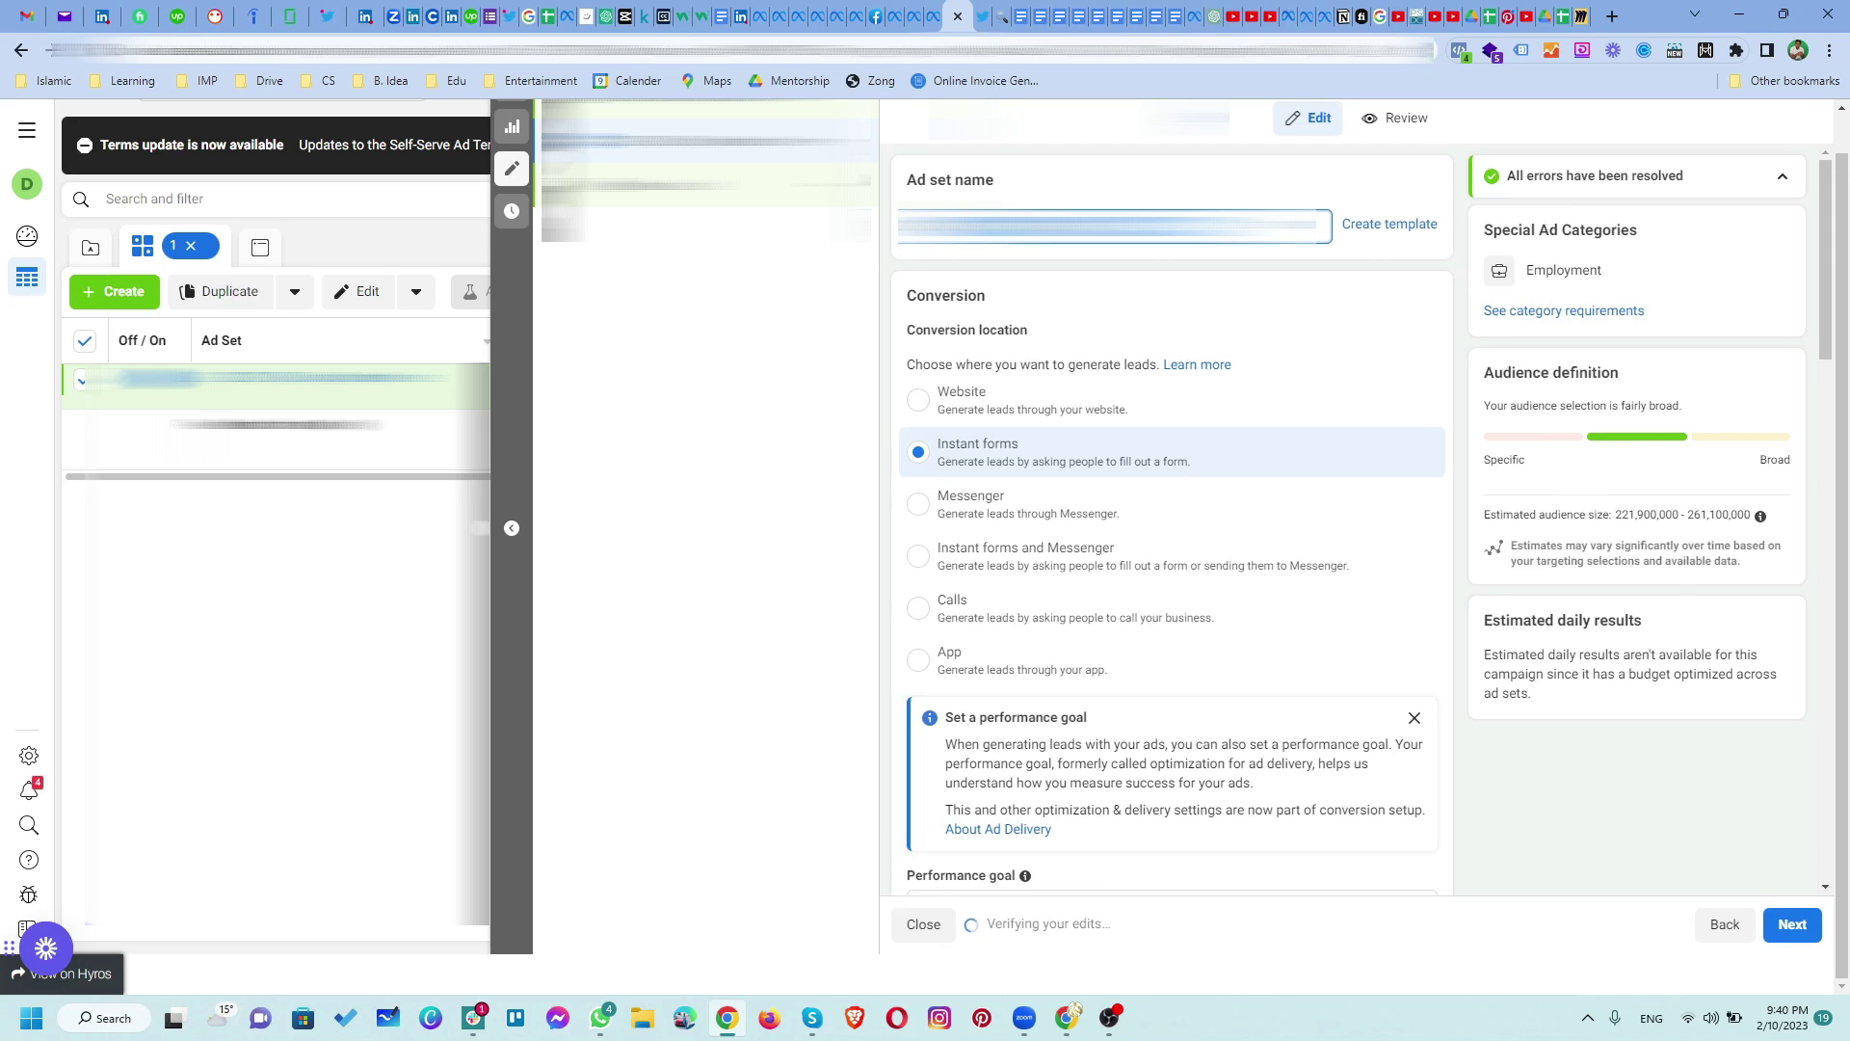
{"action": "left_click", "coordinate": [1141, 259]}
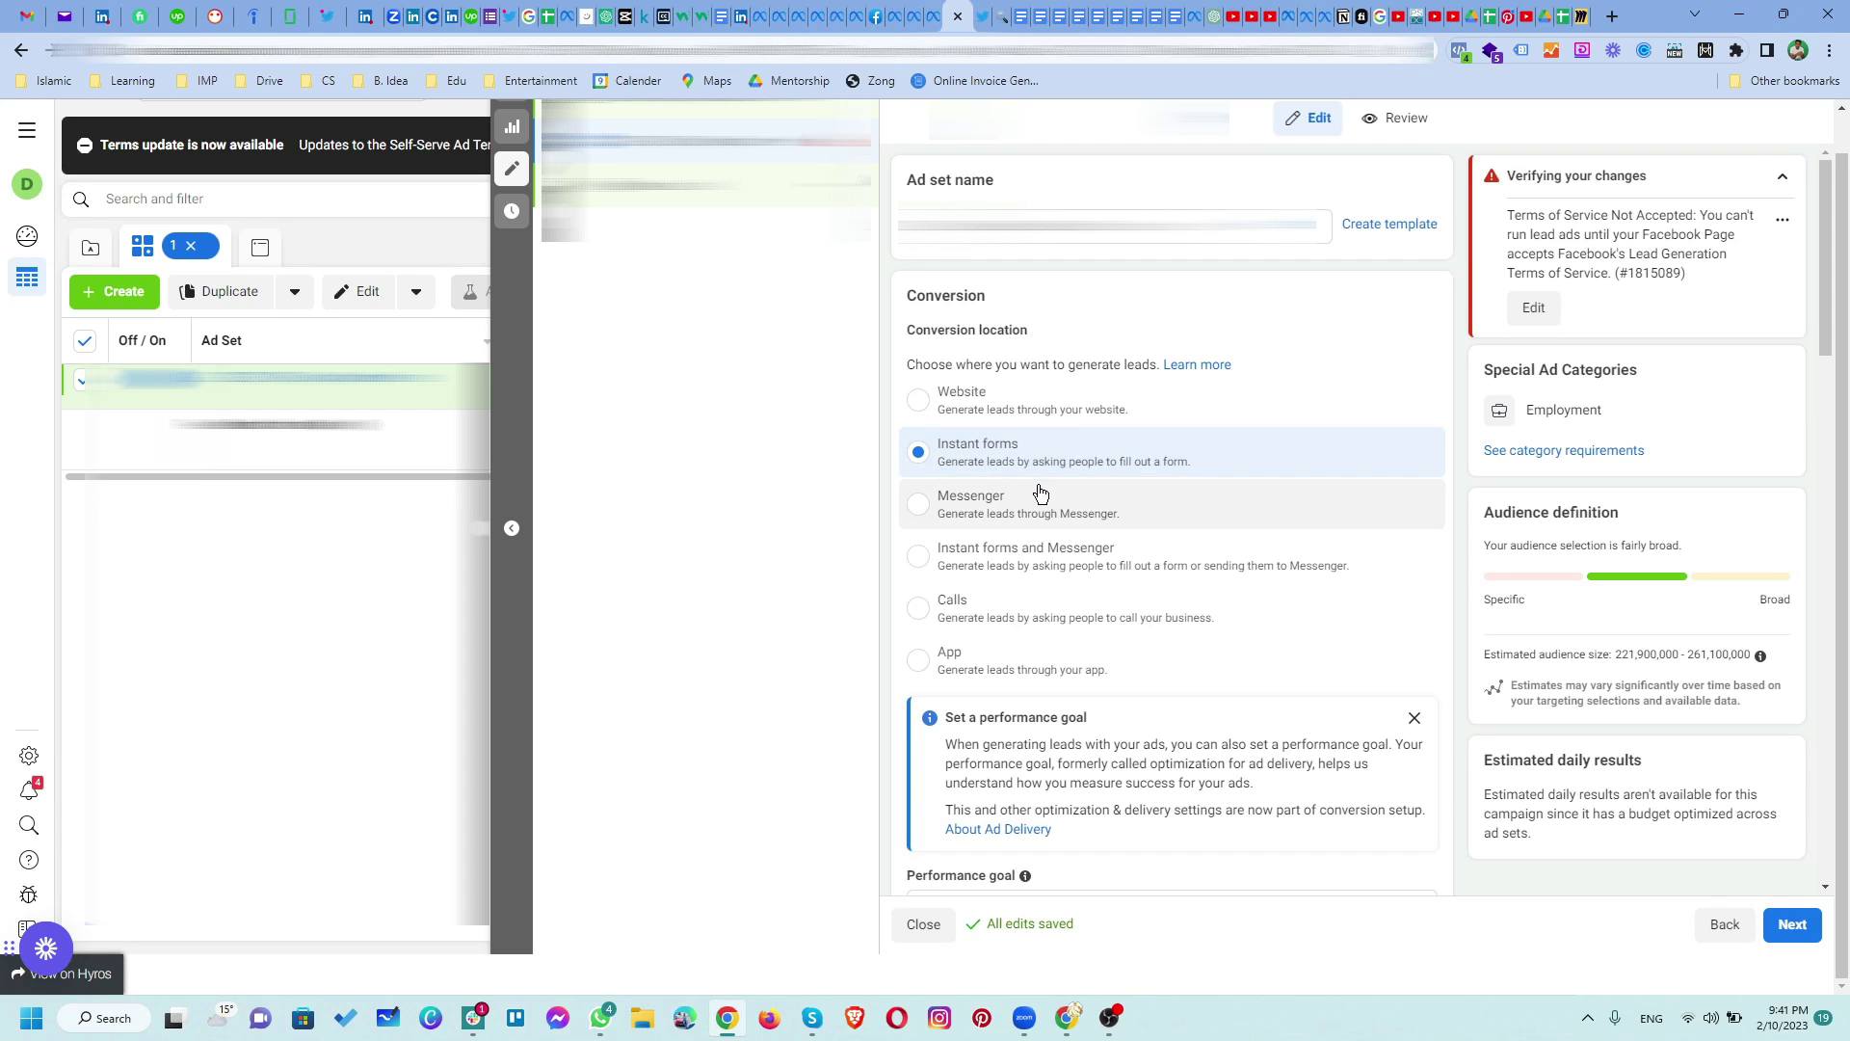
Step: Examine the performance goal options for the ad set's instant forms conversion location
{"action": "scroll", "coordinate": [1037, 493], "scroll_direction": "down", "scroll_amount": 3}
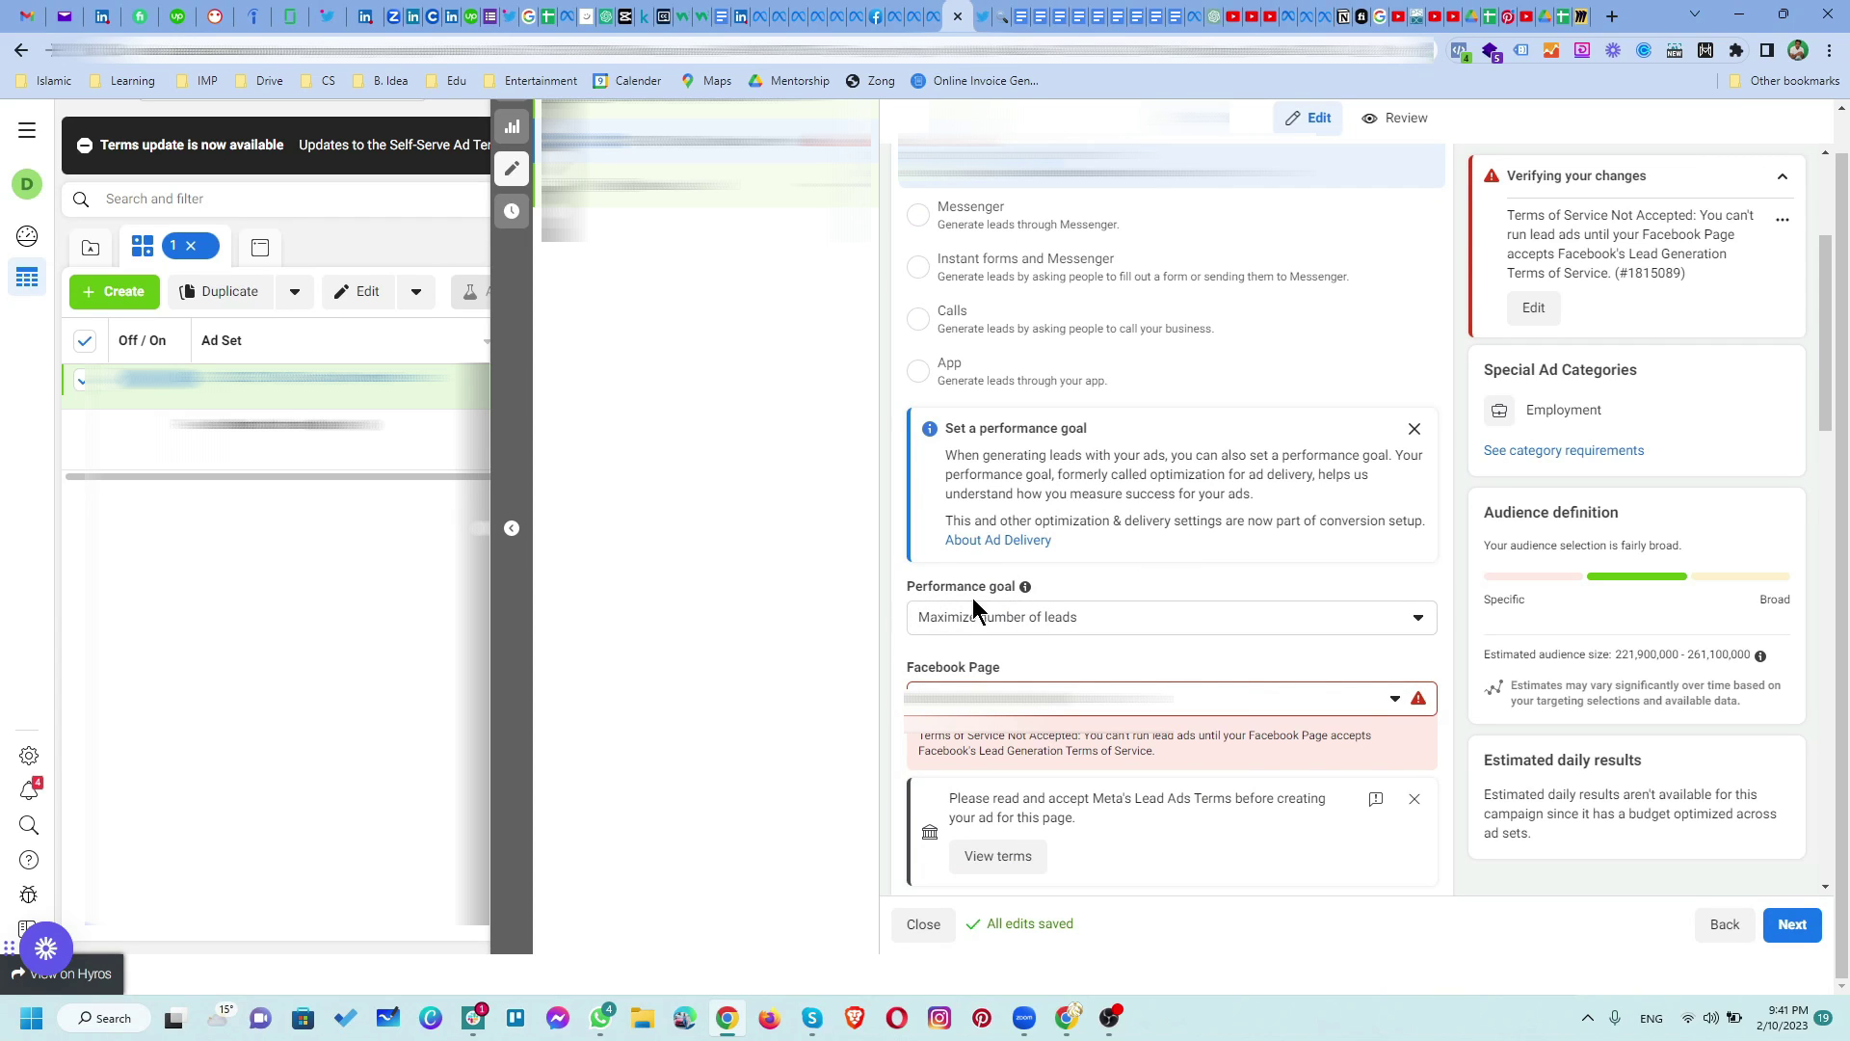
{"action": "left_click", "coordinate": [1095, 625]}
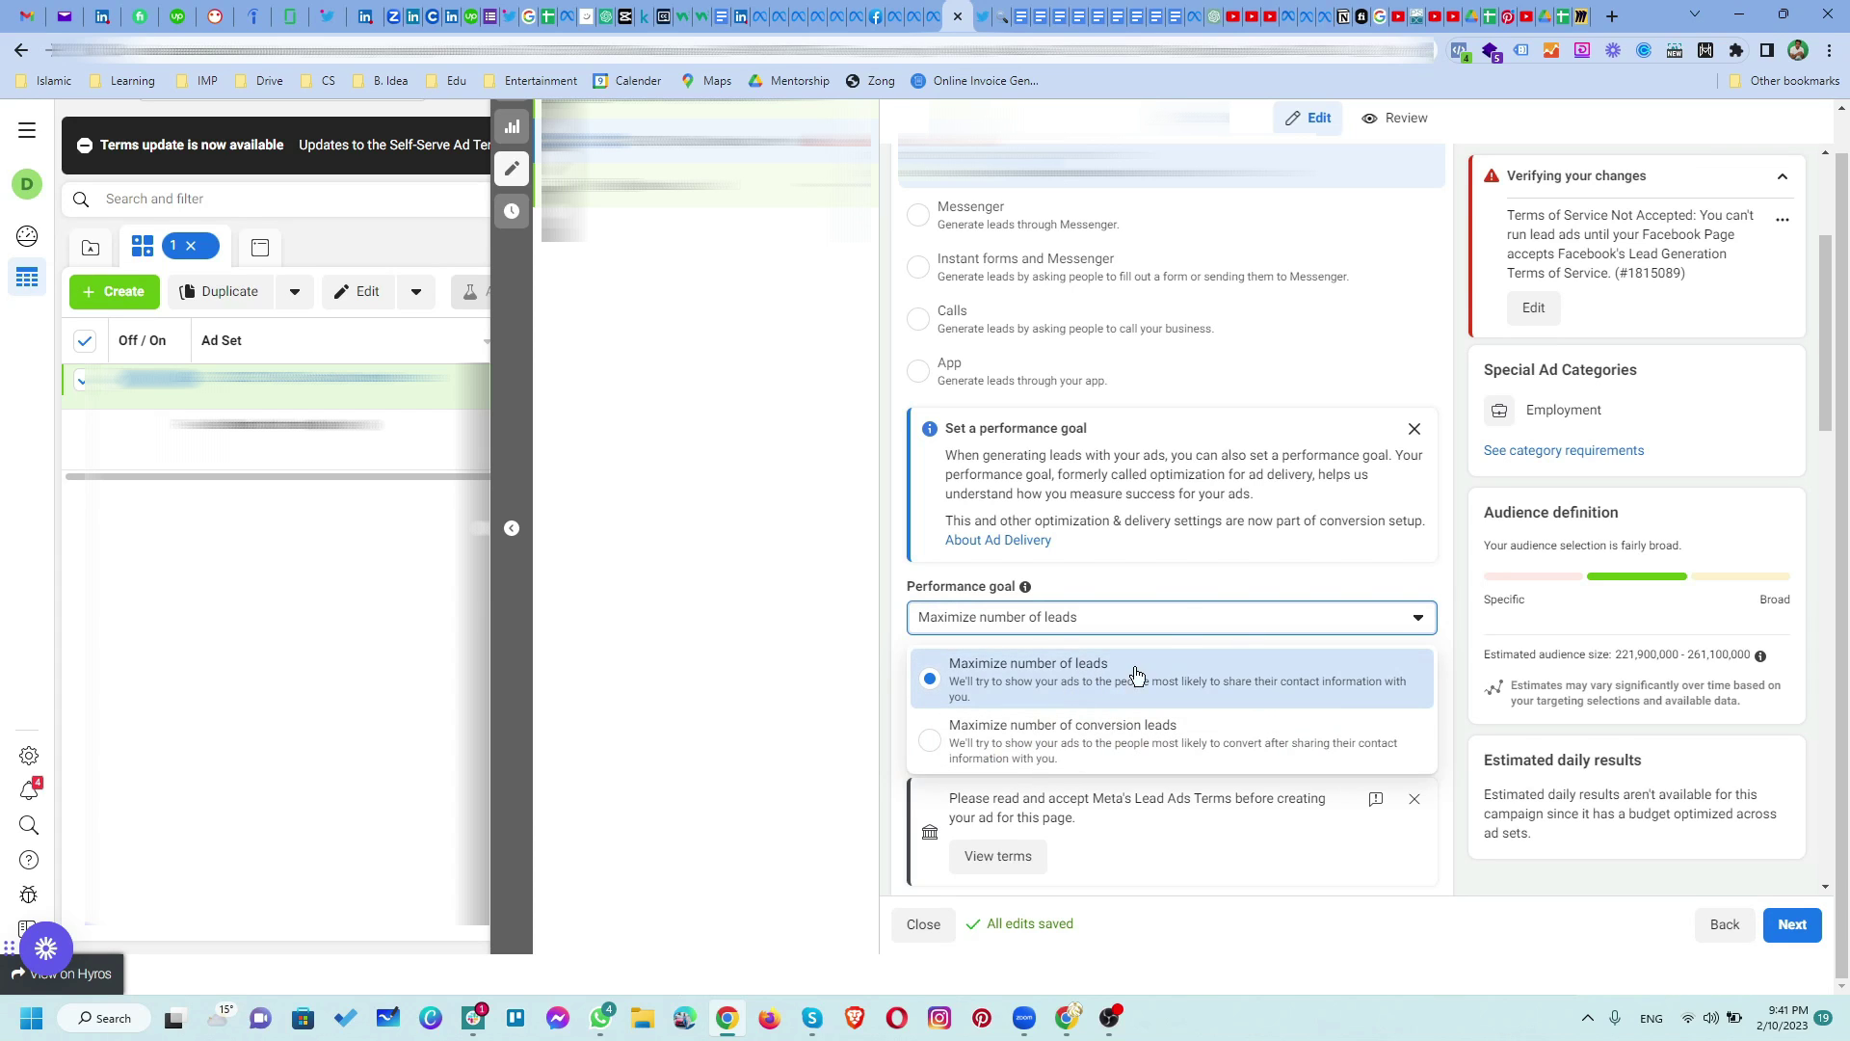
{"action": "left_click", "coordinate": [1118, 593]}
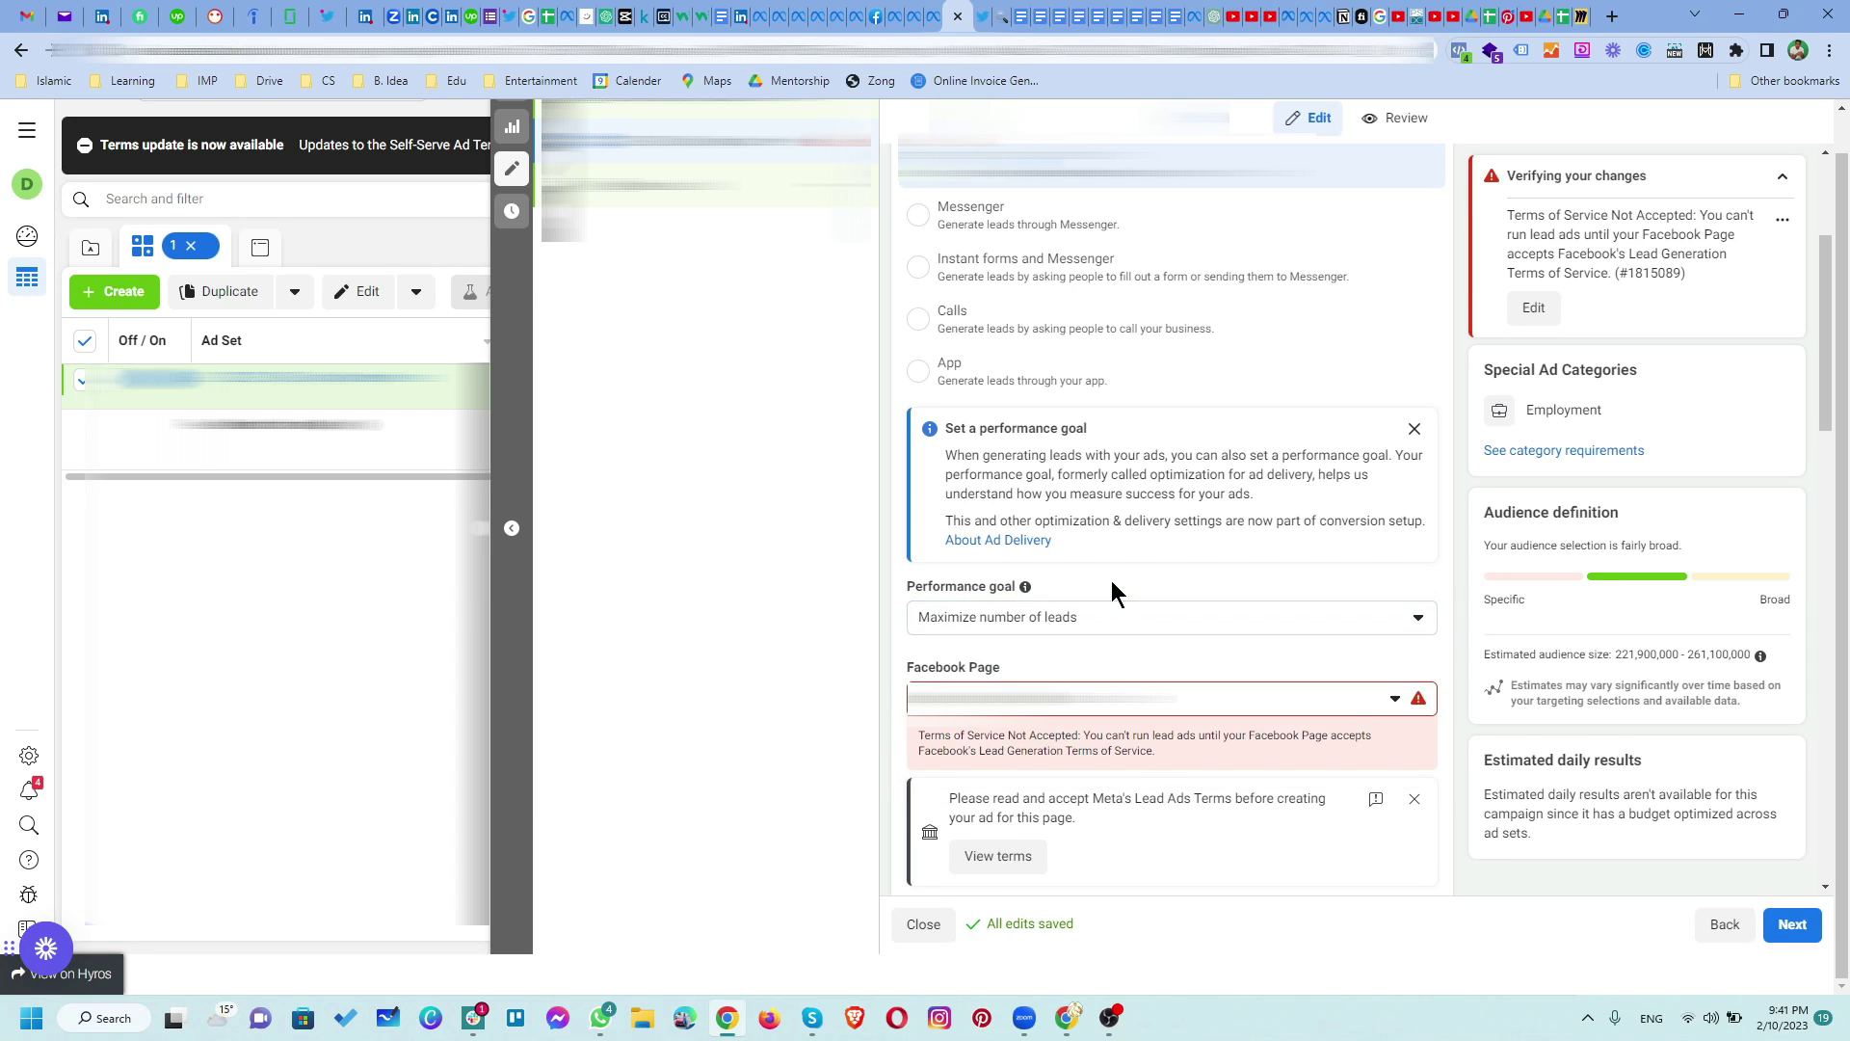
Step: Read through Meta's Lead Ads Terms for the selected Facebook Page and agree to them
{"action": "scroll", "coordinate": [1113, 580], "scroll_direction": "down", "scroll_amount": 1}
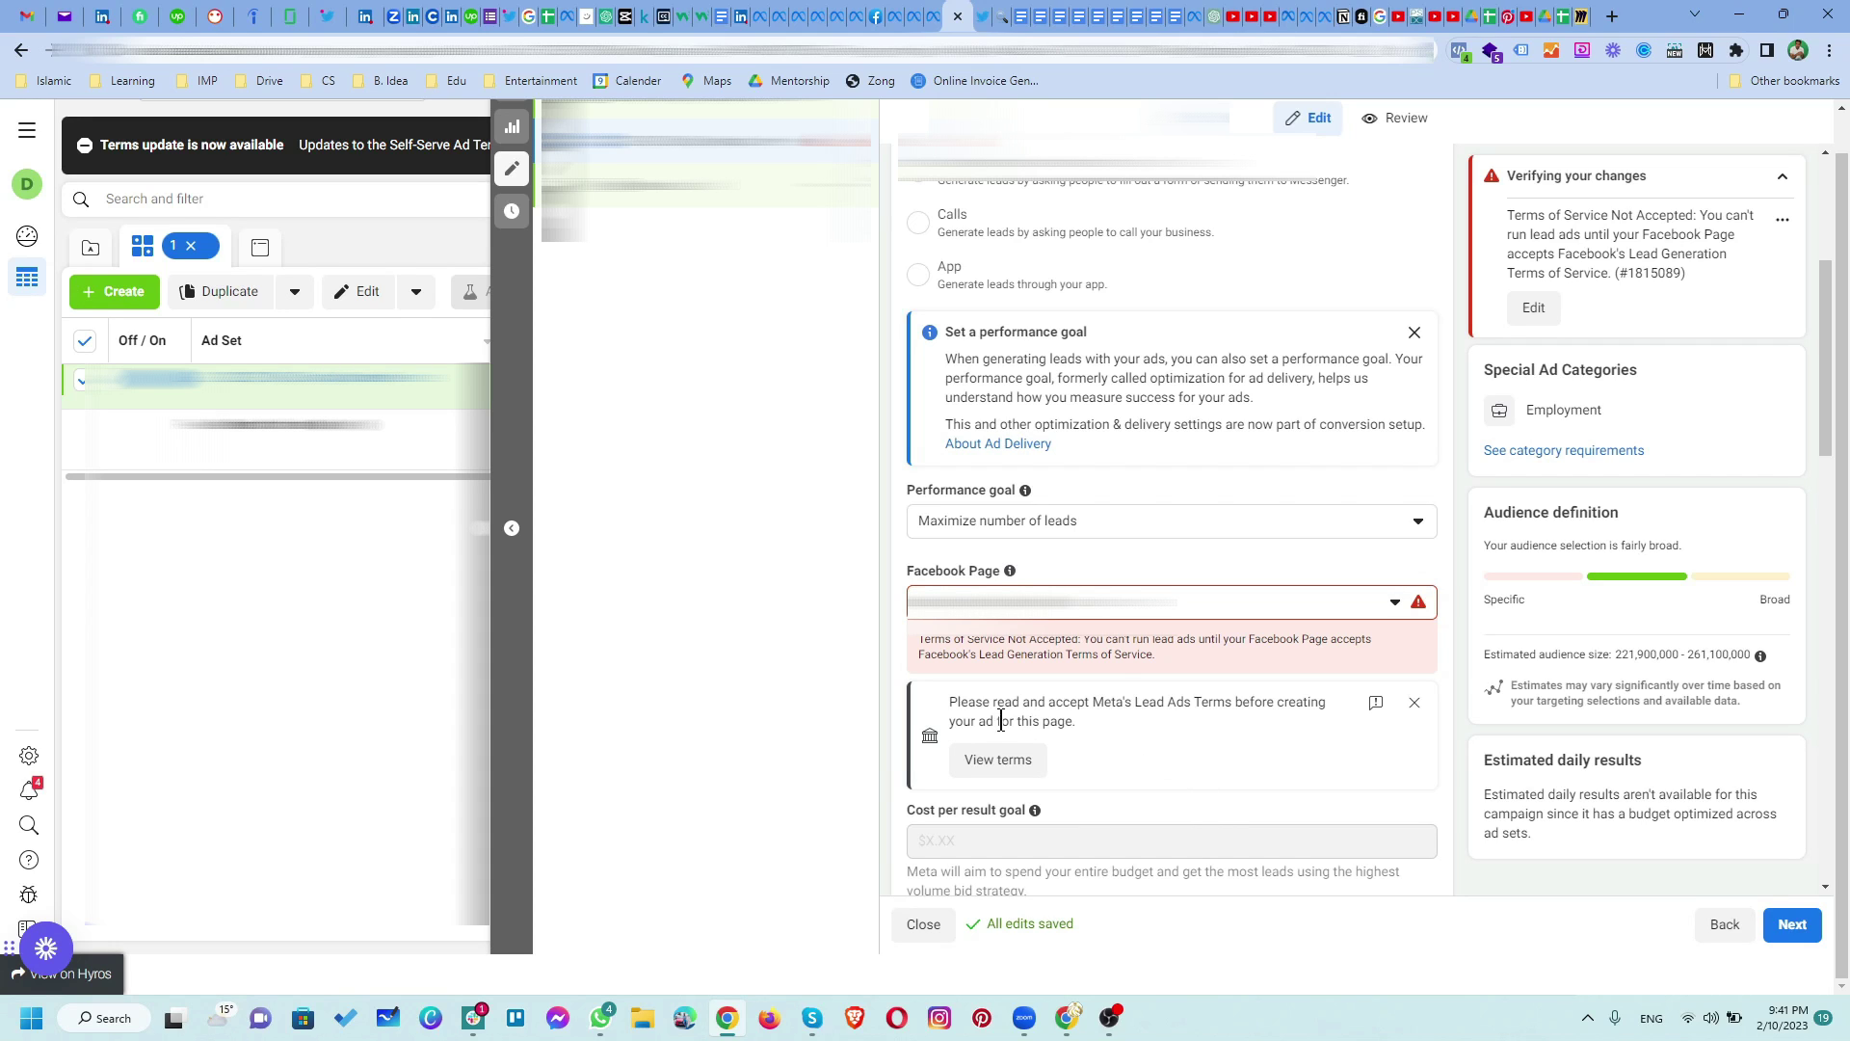
{"action": "left_click_drag", "start_coordinate": [949, 702], "coordinate": [1195, 708]}
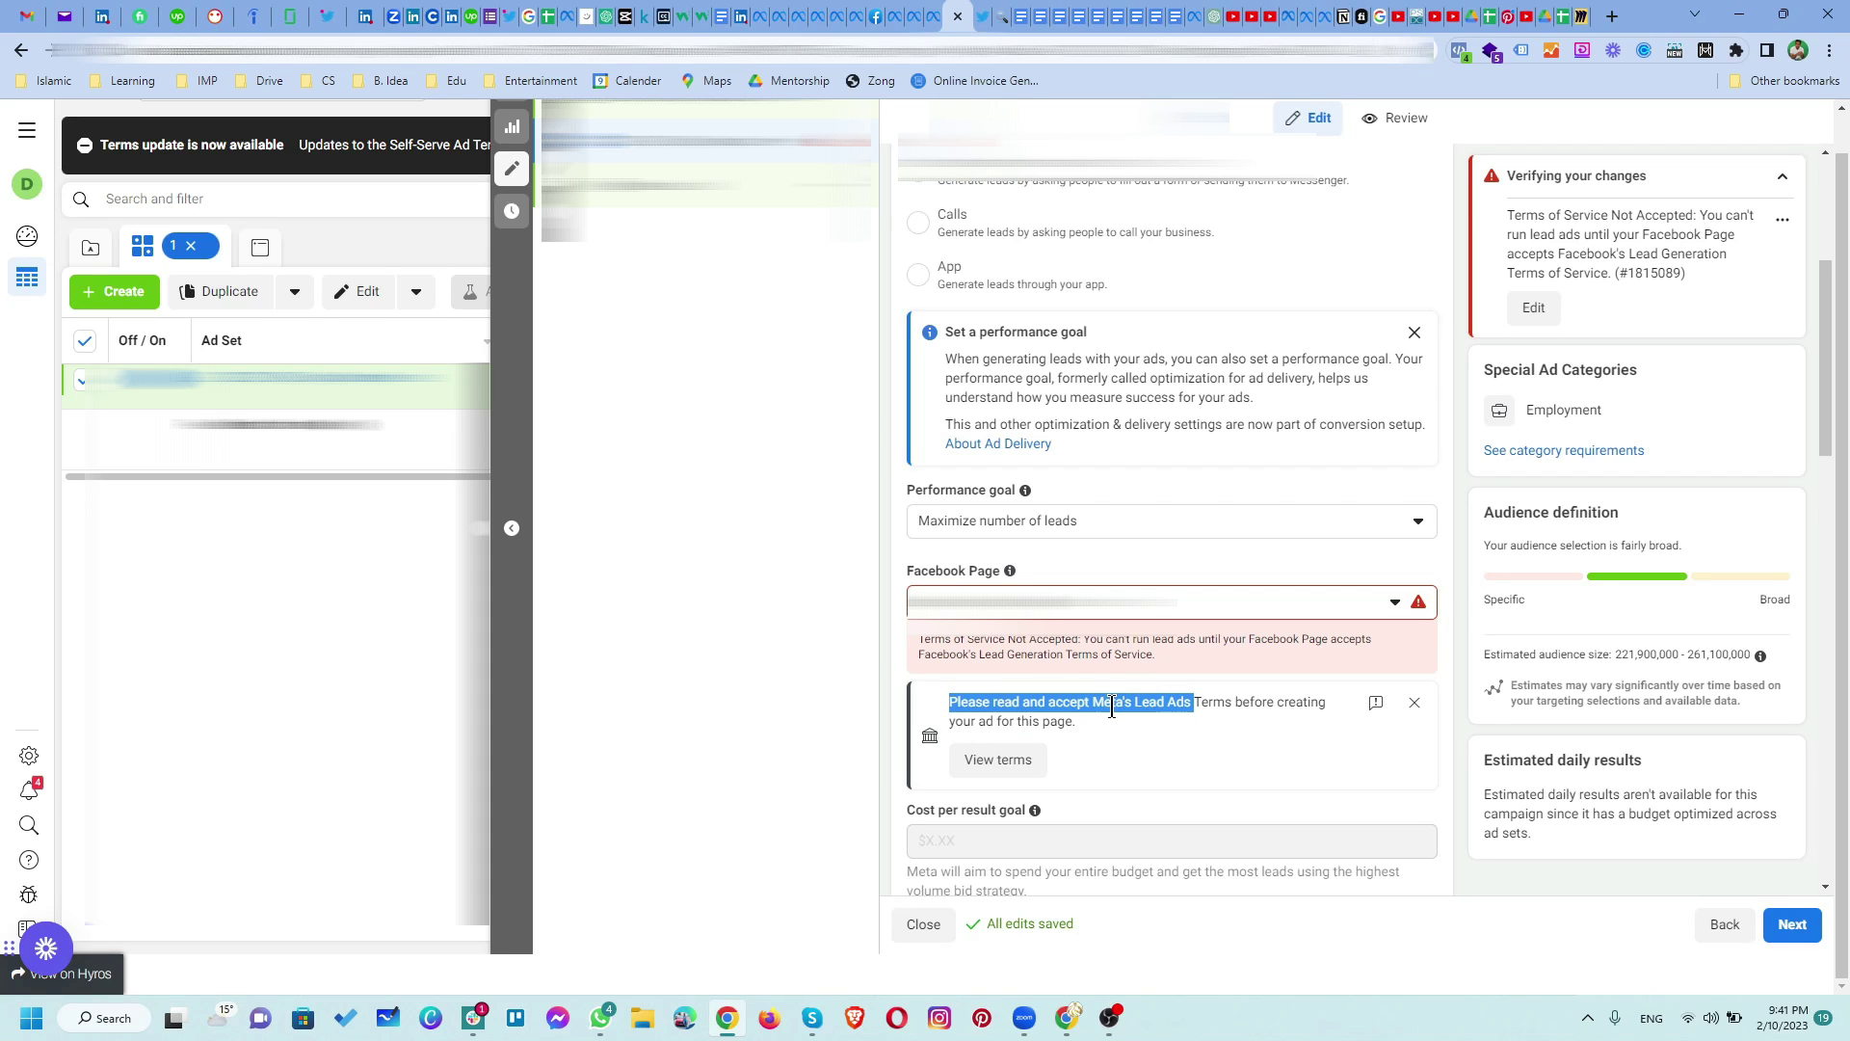
{"action": "left_click", "coordinate": [1009, 768]}
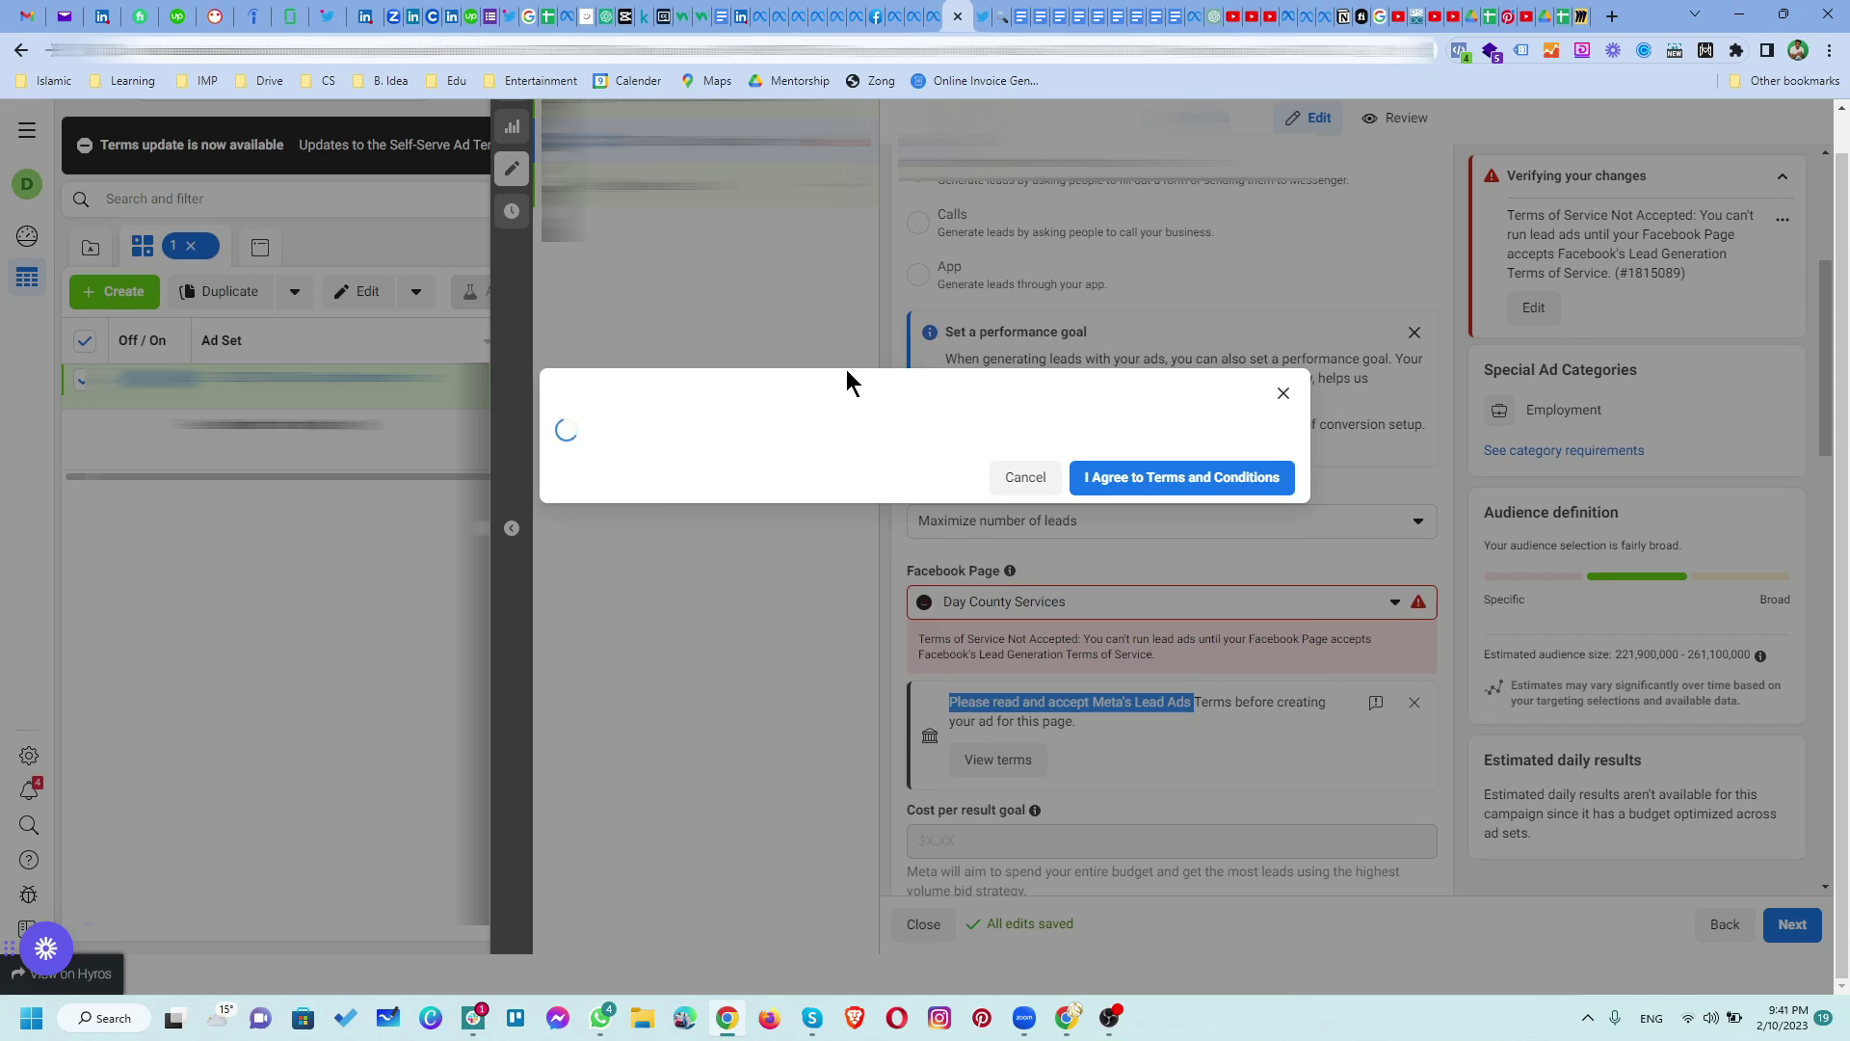
{"action": "scroll", "coordinate": [967, 585], "scroll_direction": "down", "scroll_amount": 3}
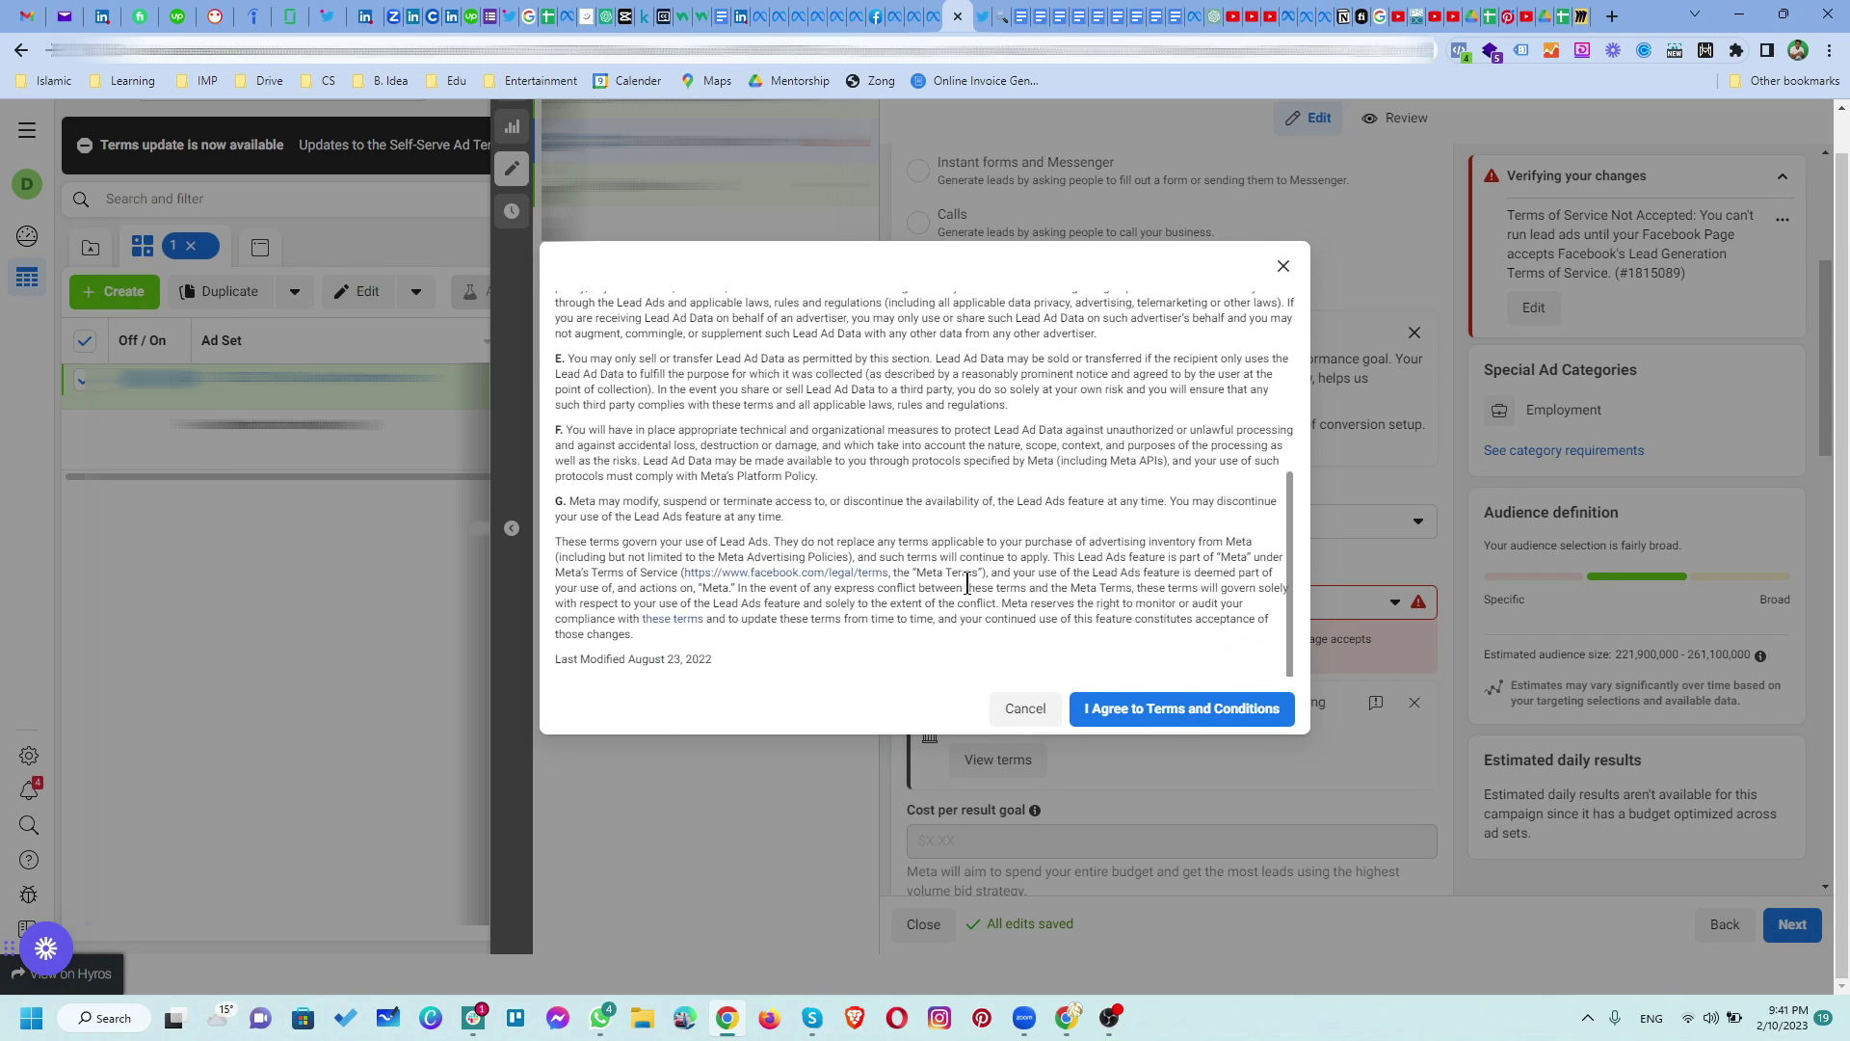
{"action": "scroll", "coordinate": [968, 584], "scroll_direction": "up", "scroll_amount": 3}
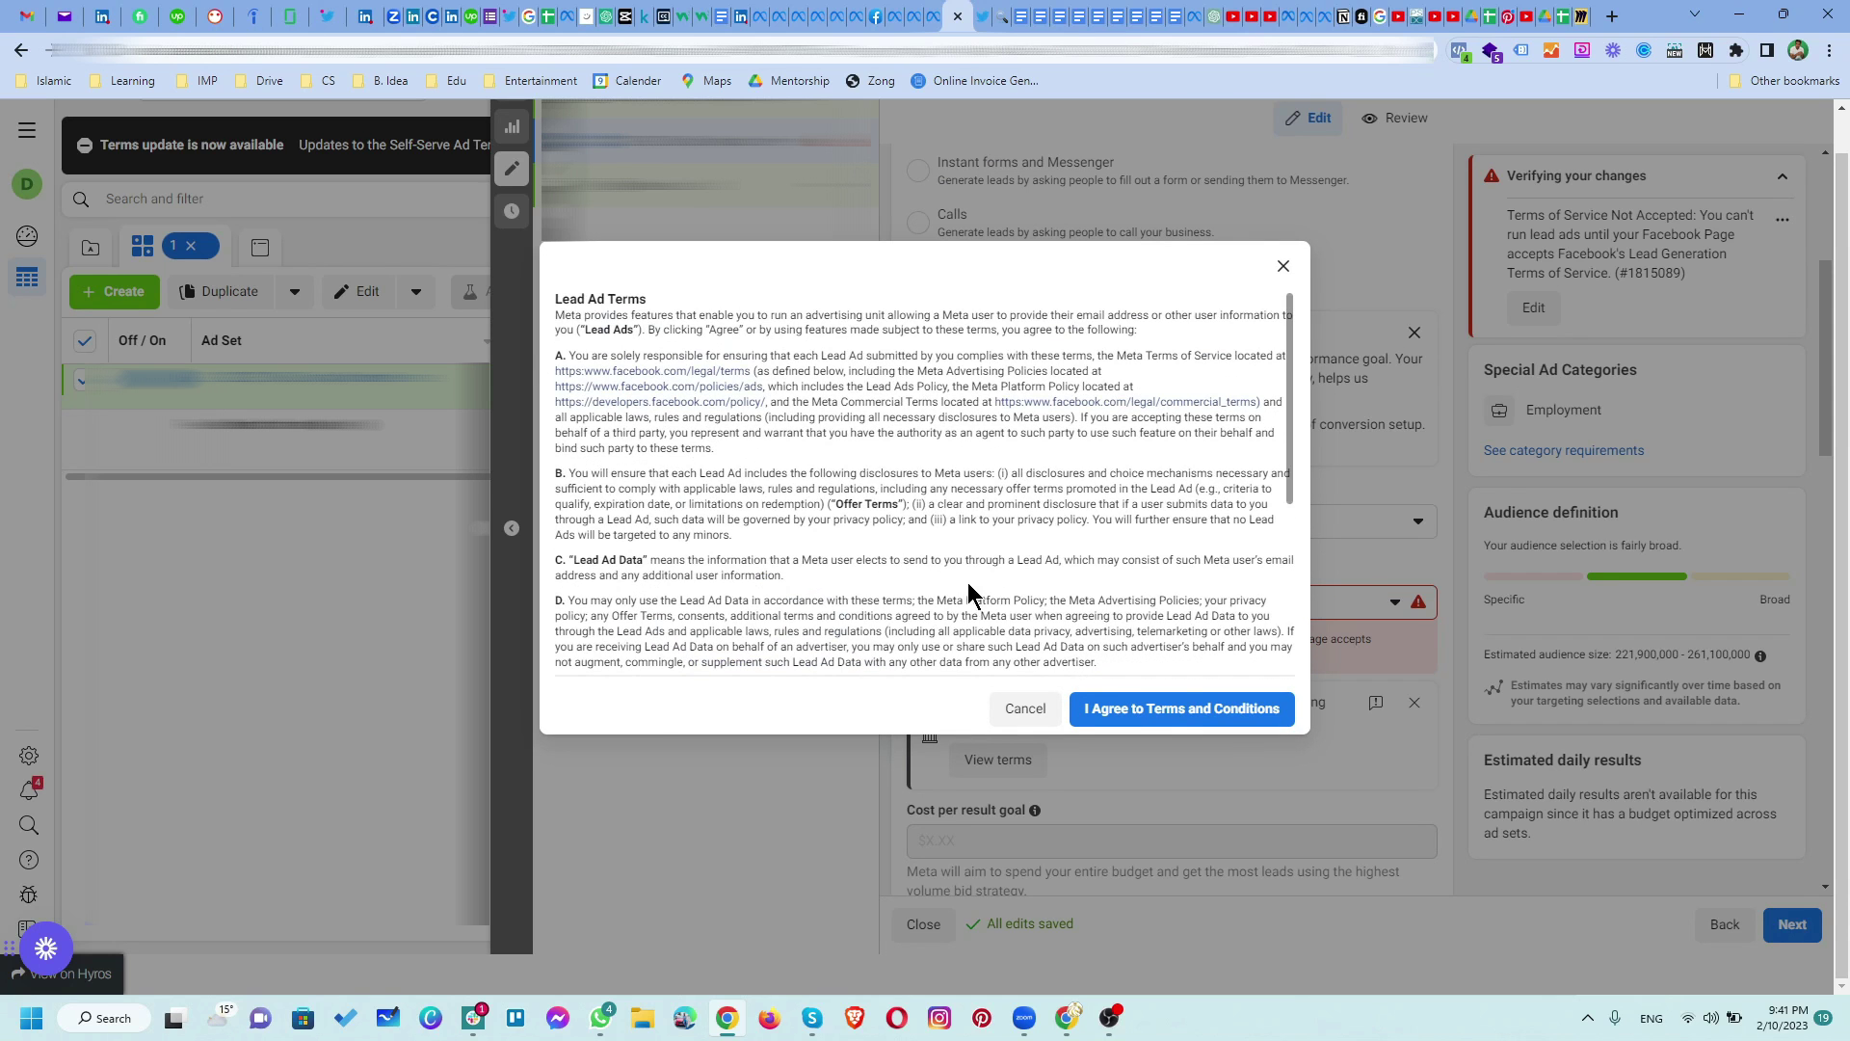
{"action": "left_click", "coordinate": [1149, 709]}
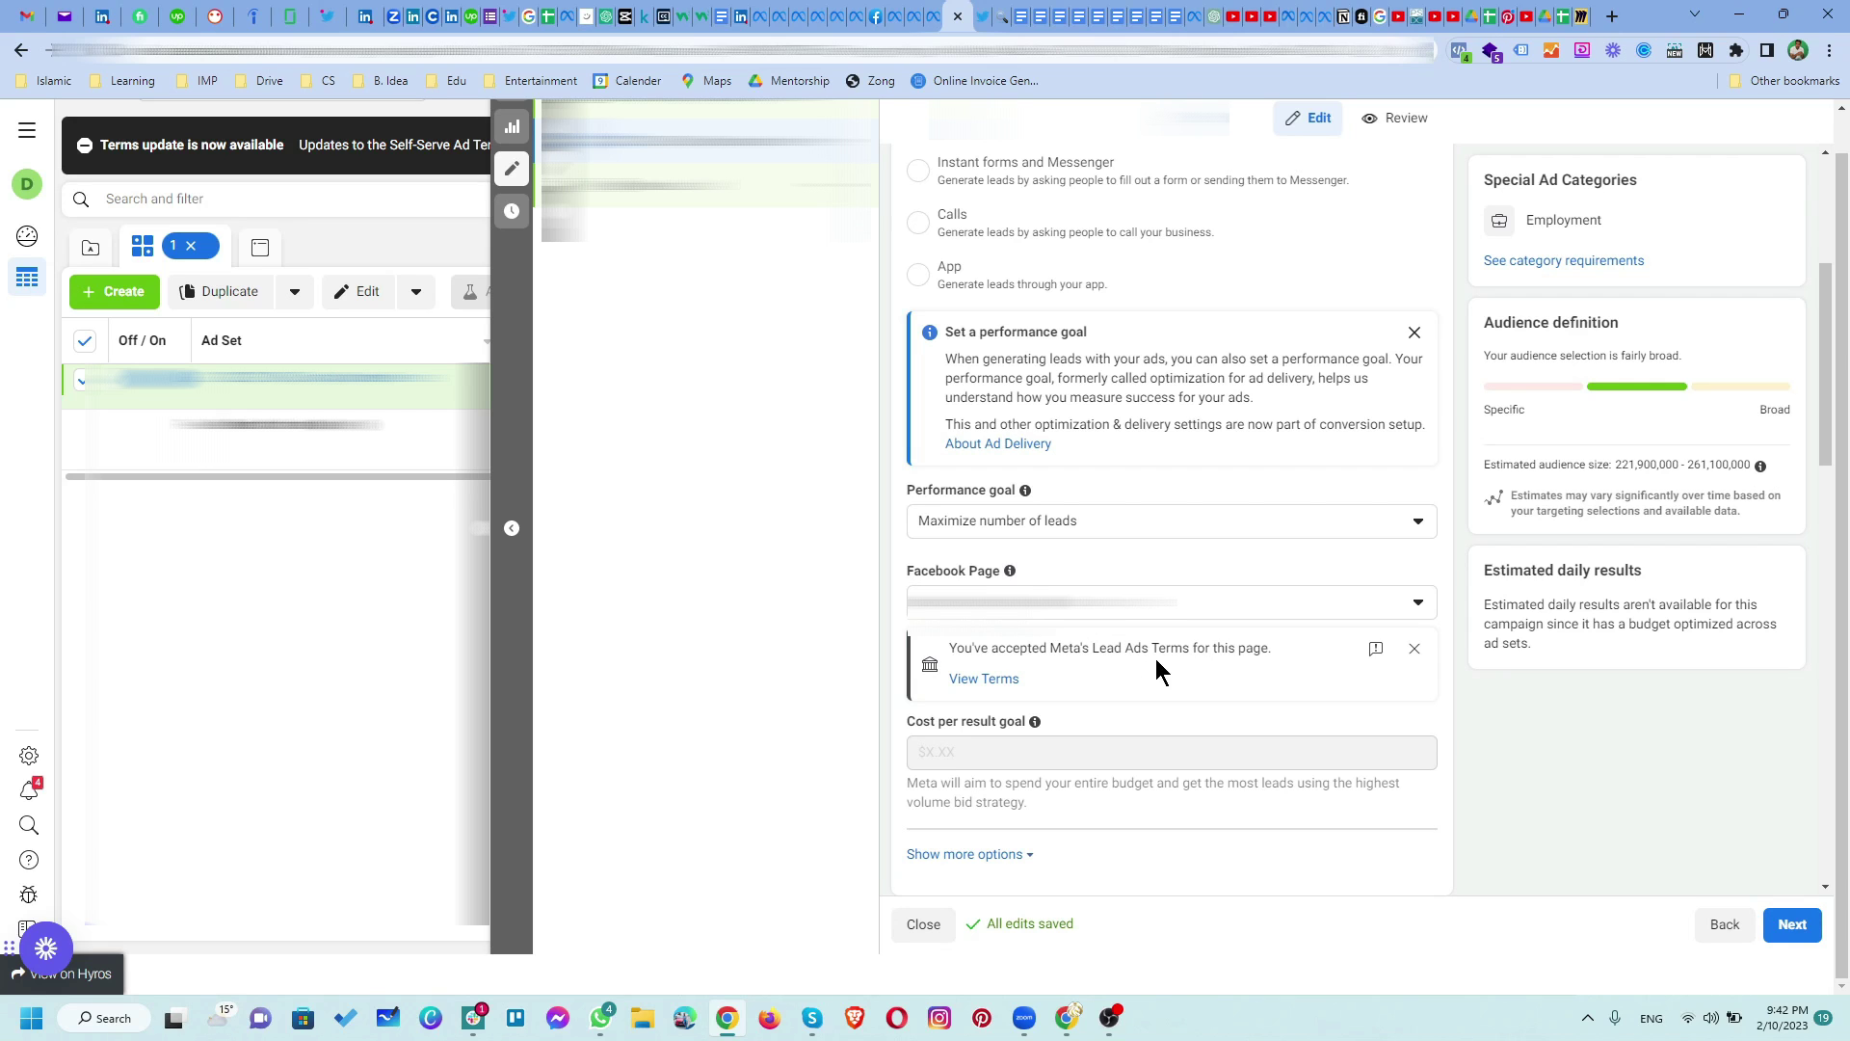
Step: Review the ad set's dynamic creative, schedule, custom audience, targeting and placement settings
{"action": "scroll", "coordinate": [1155, 680], "scroll_direction": "down", "scroll_amount": 5}
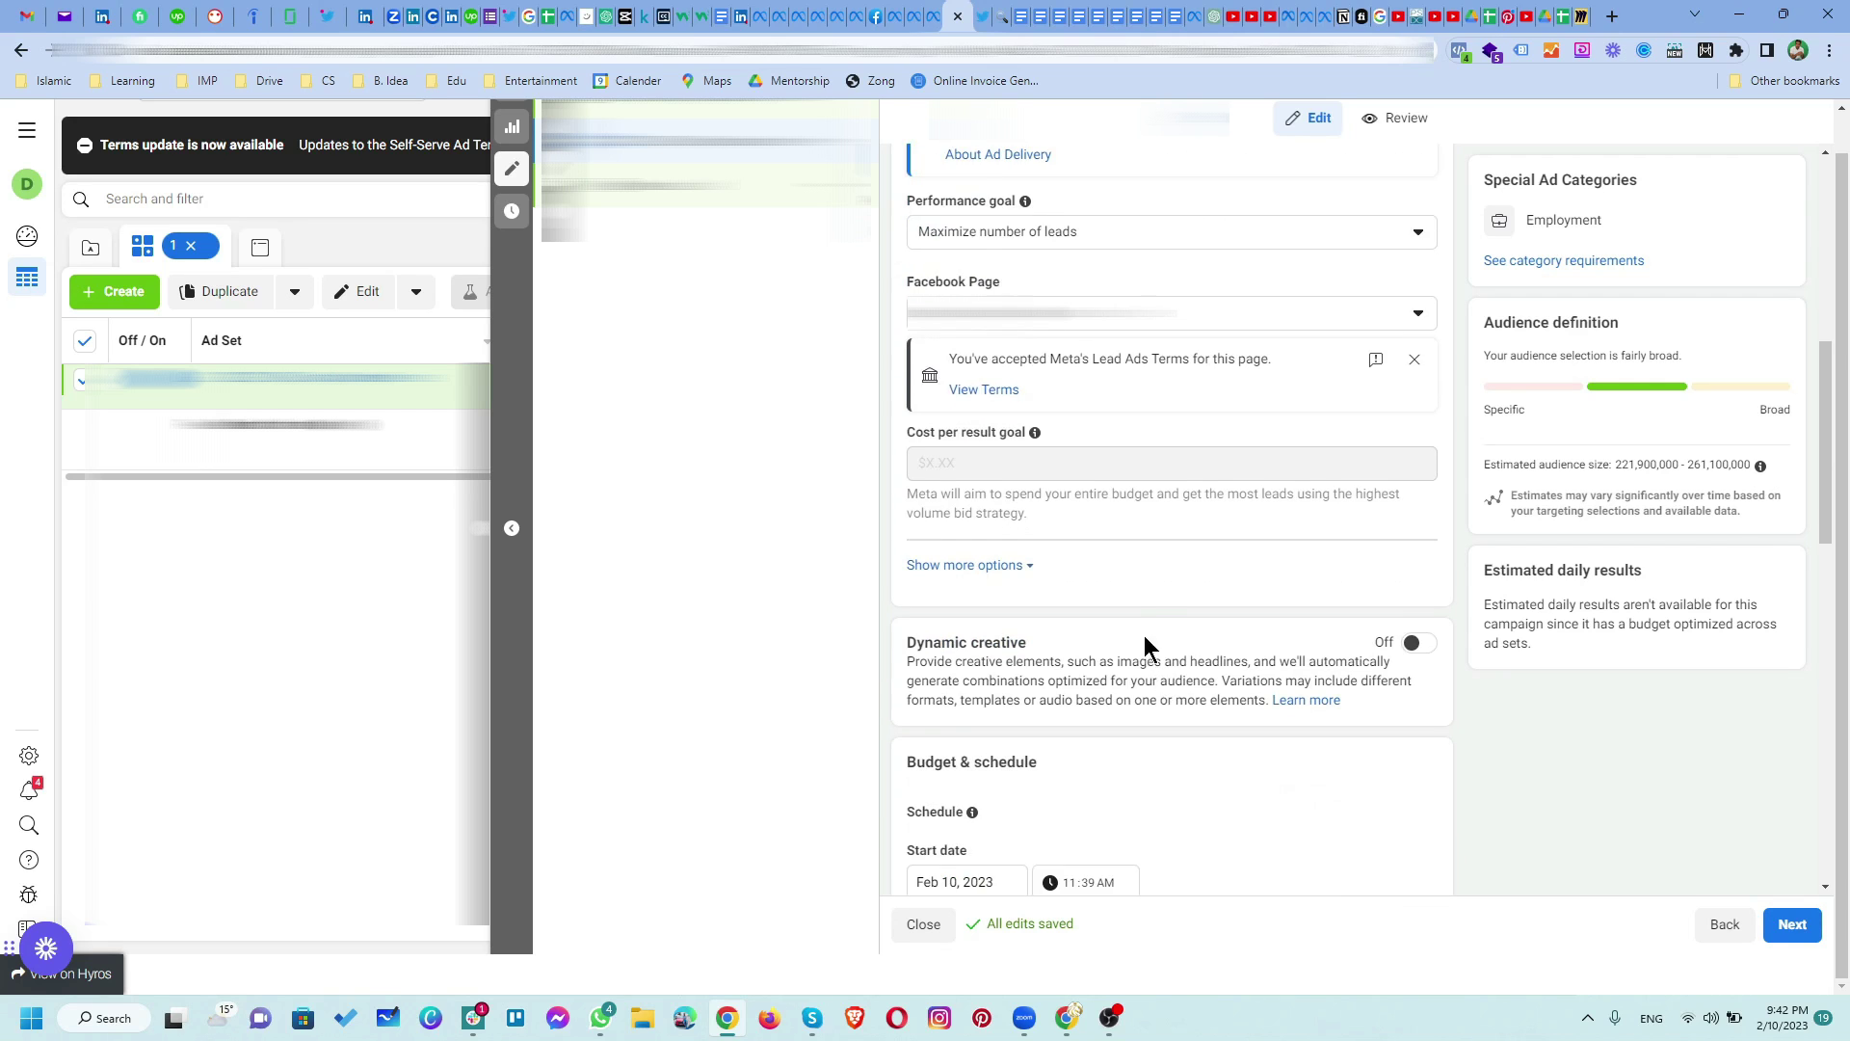
{"action": "scroll", "coordinate": [1151, 621], "scroll_direction": "down", "scroll_amount": 2}
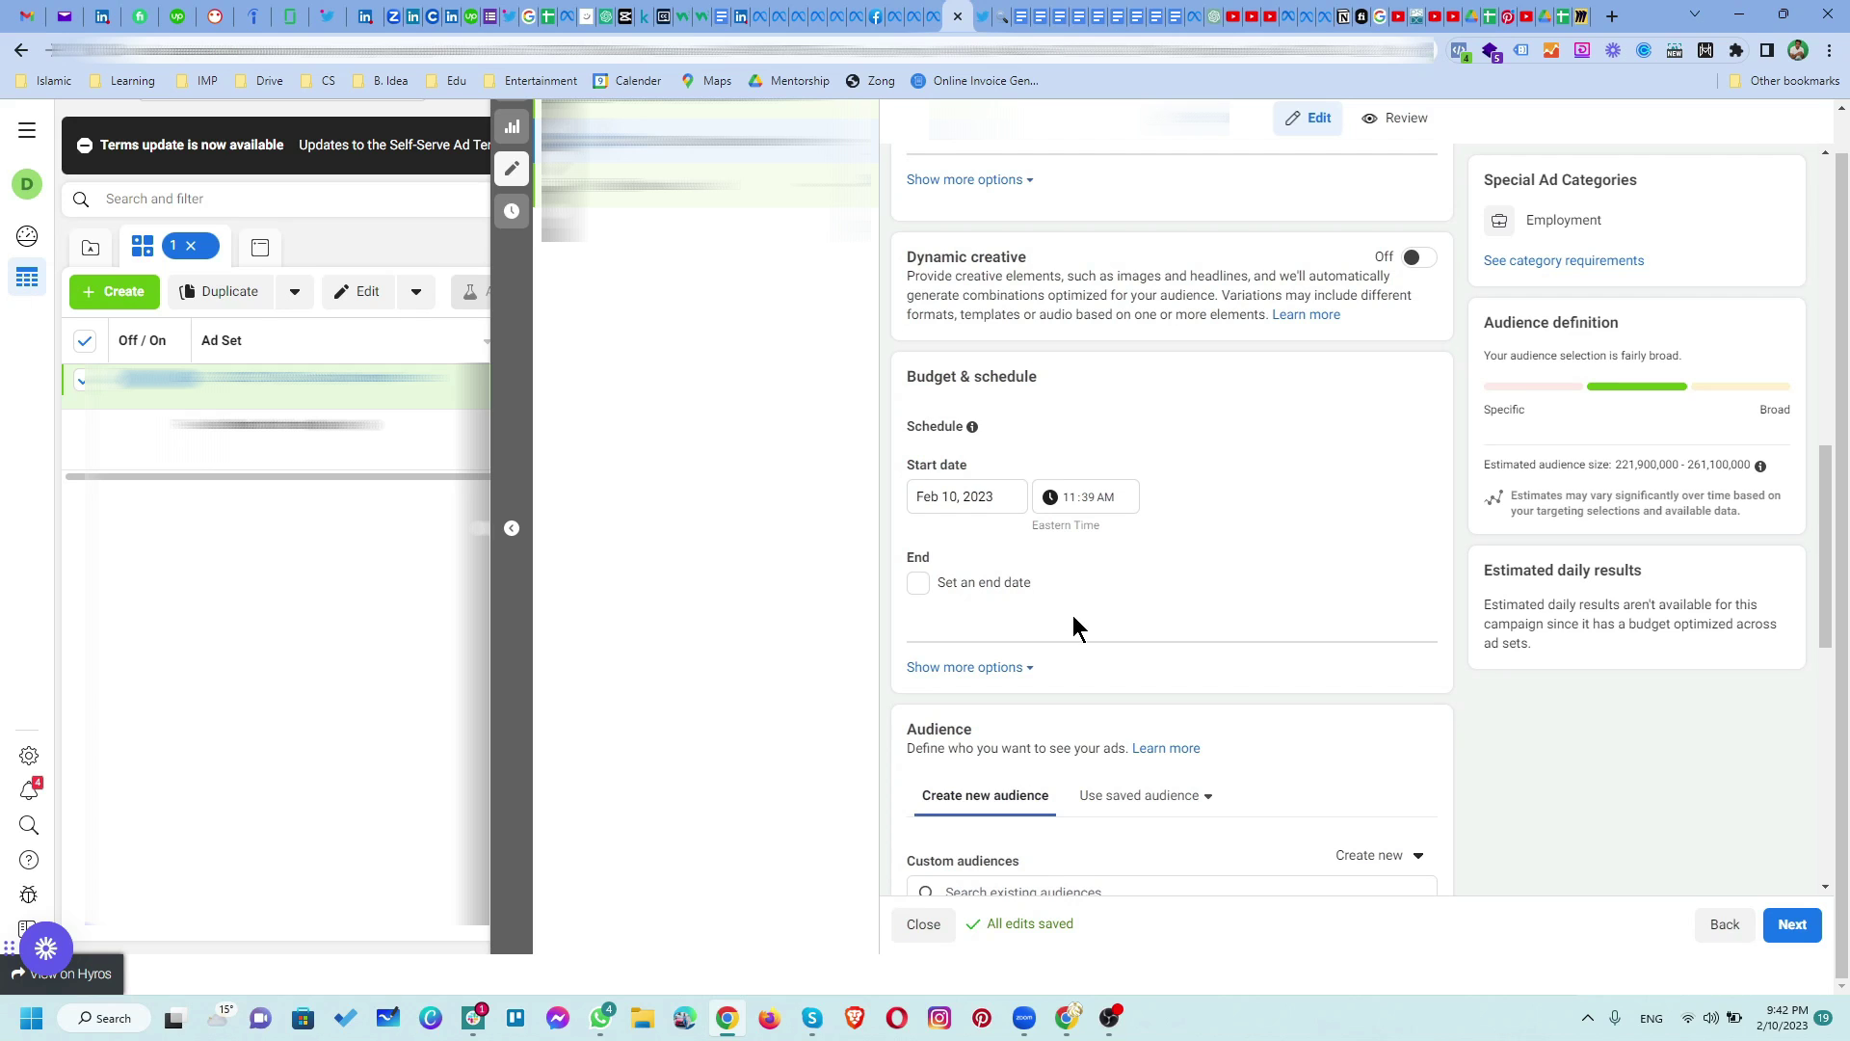
{"action": "scroll", "coordinate": [1095, 639], "scroll_direction": "down", "scroll_amount": 2}
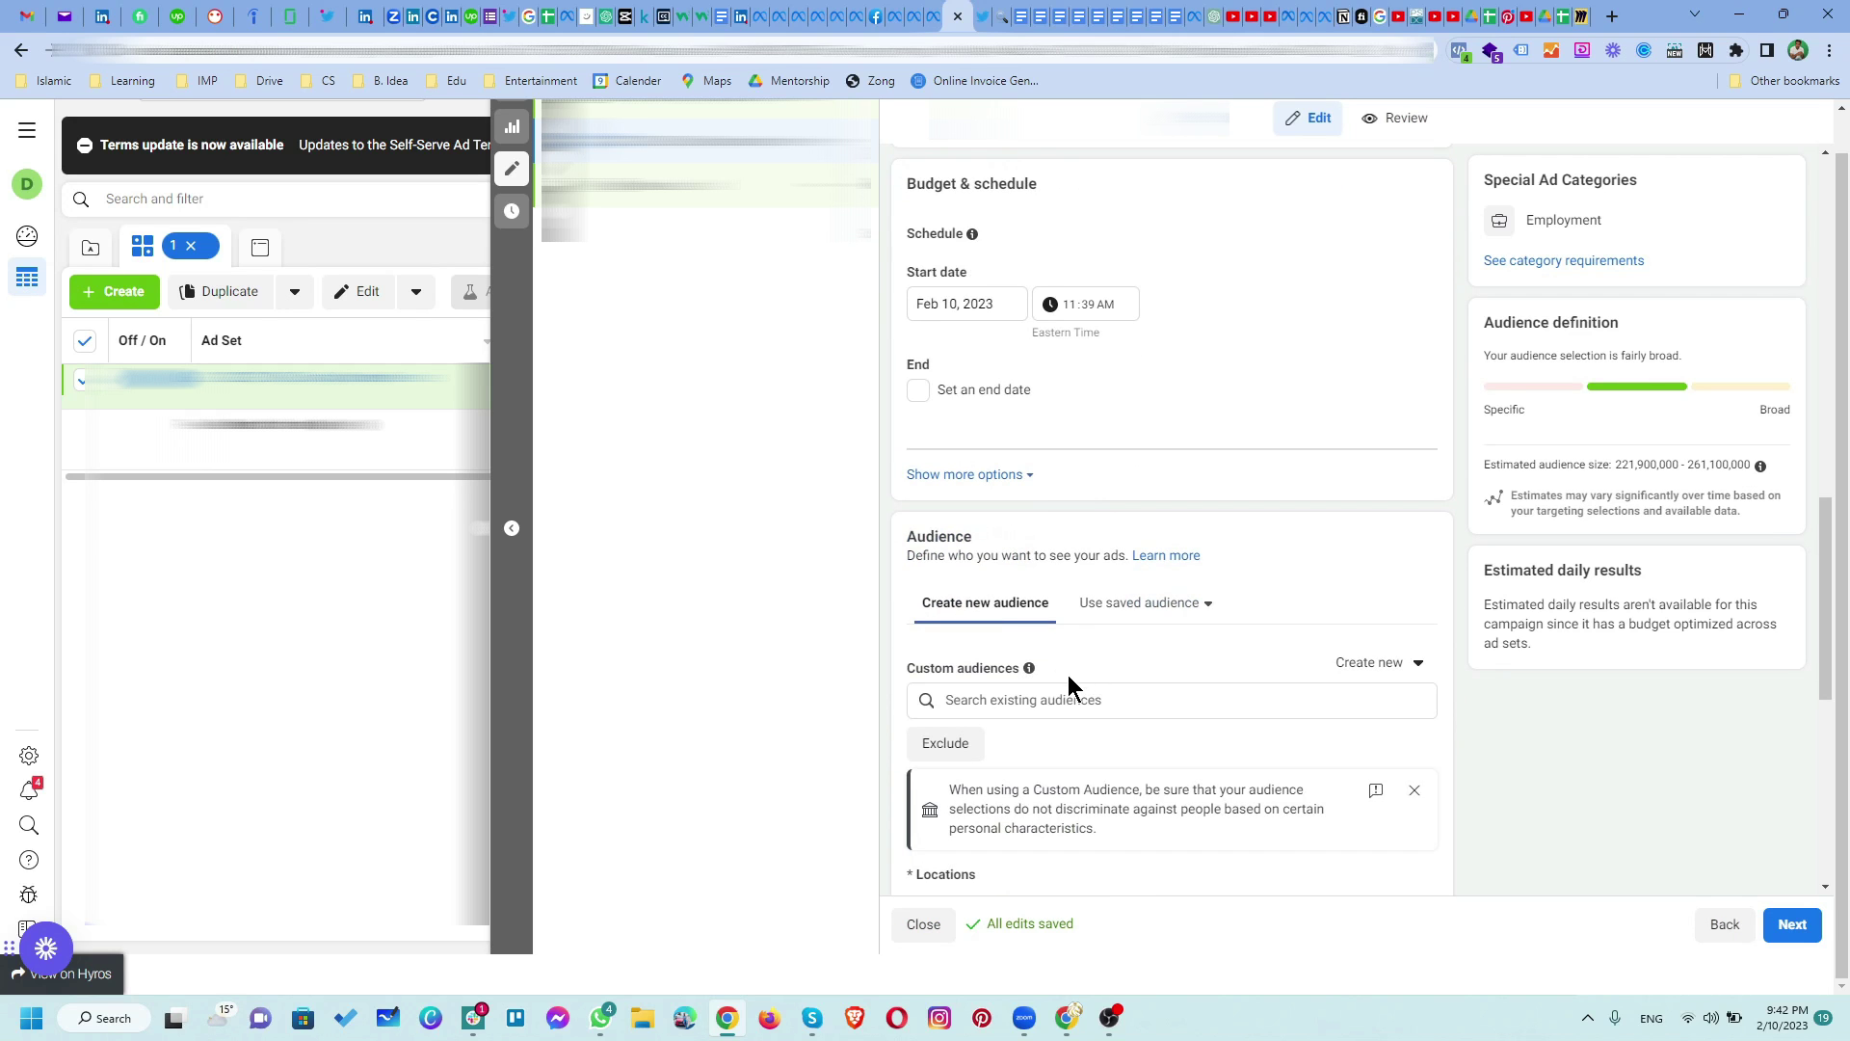
{"action": "scroll", "coordinate": [1077, 669], "scroll_direction": "down", "scroll_amount": 4}
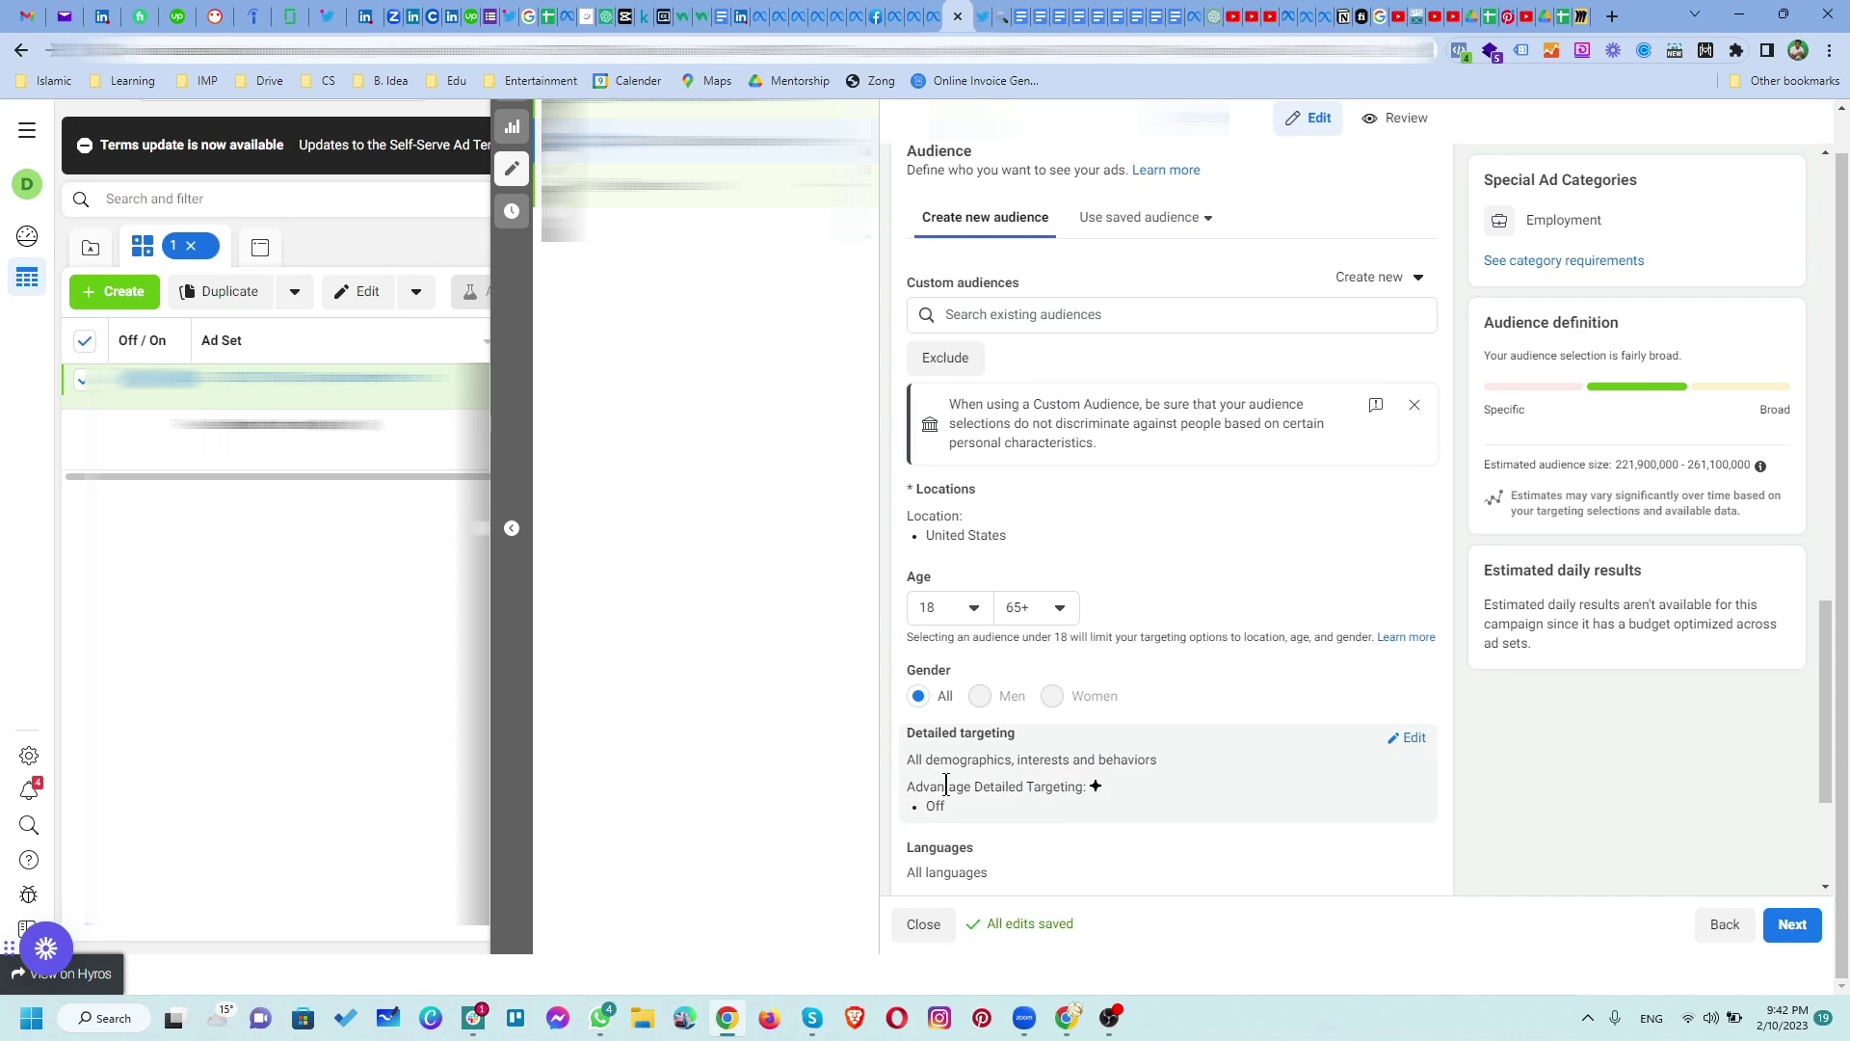
{"action": "left_click", "coordinate": [1005, 319]}
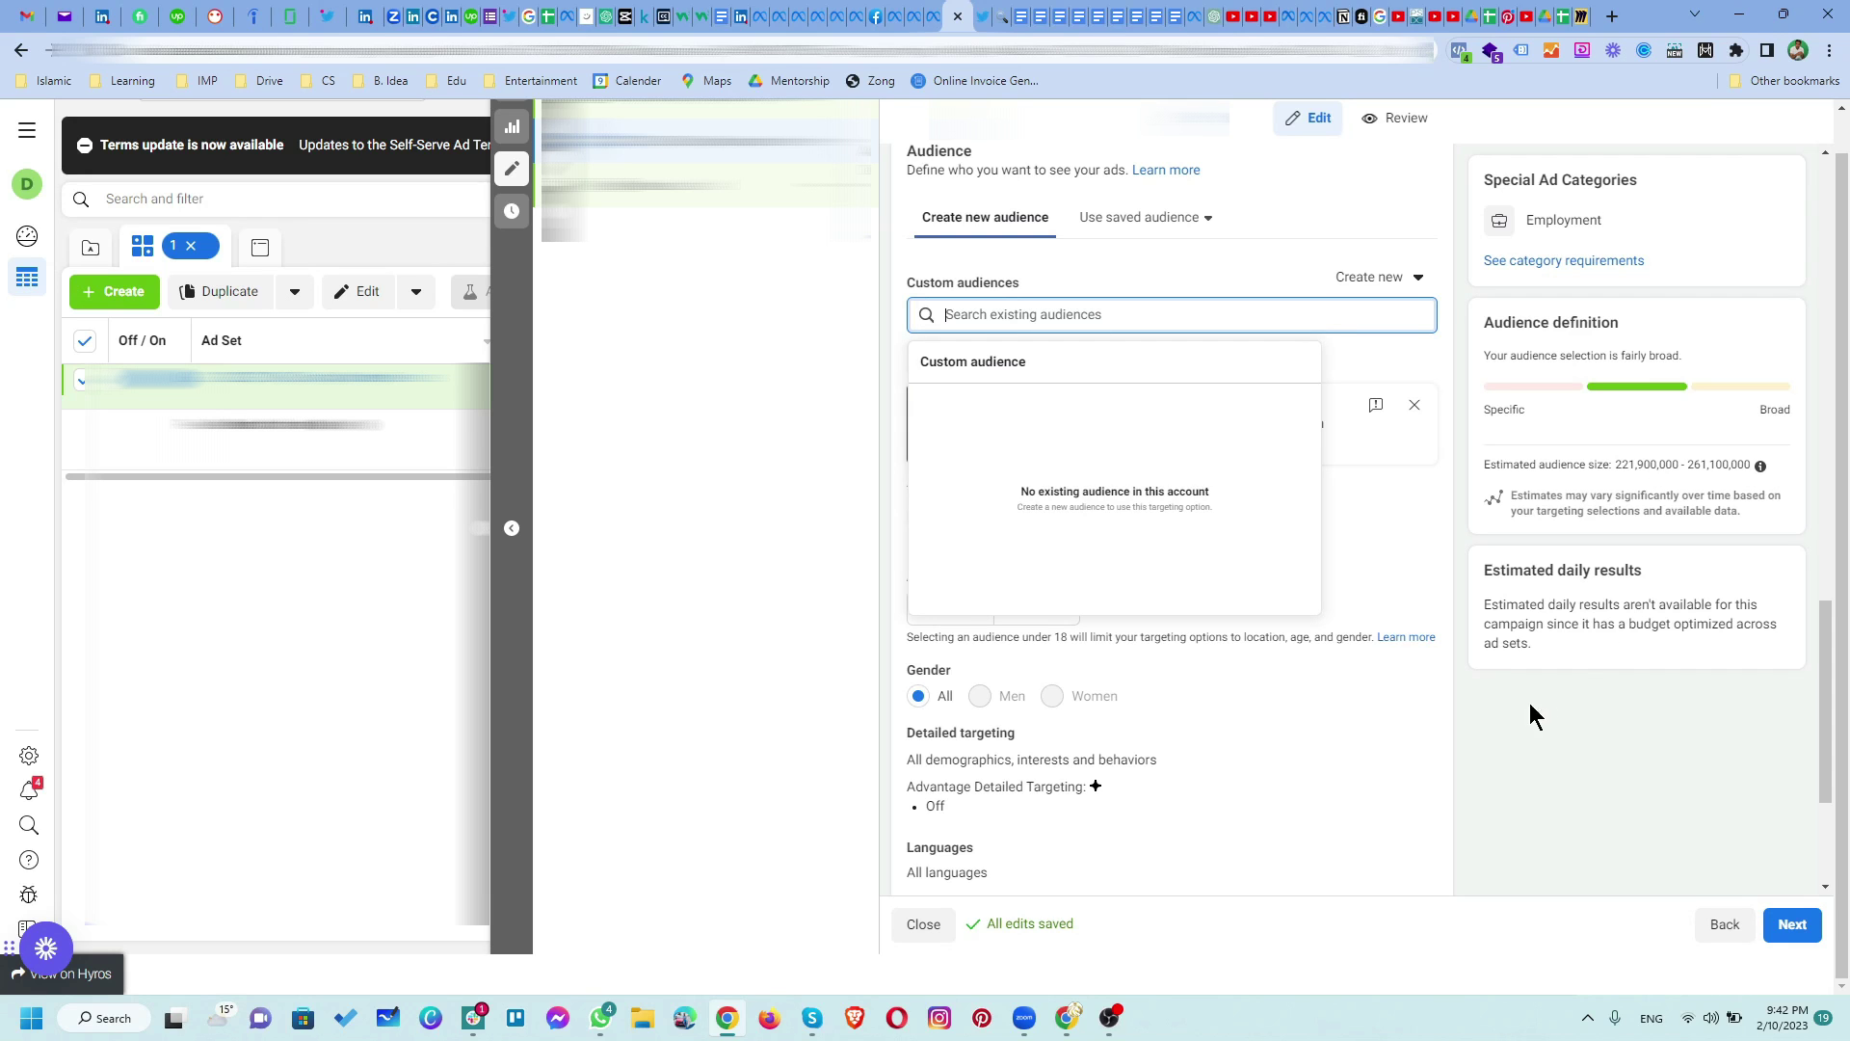
{"action": "left_click", "coordinate": [1490, 718]}
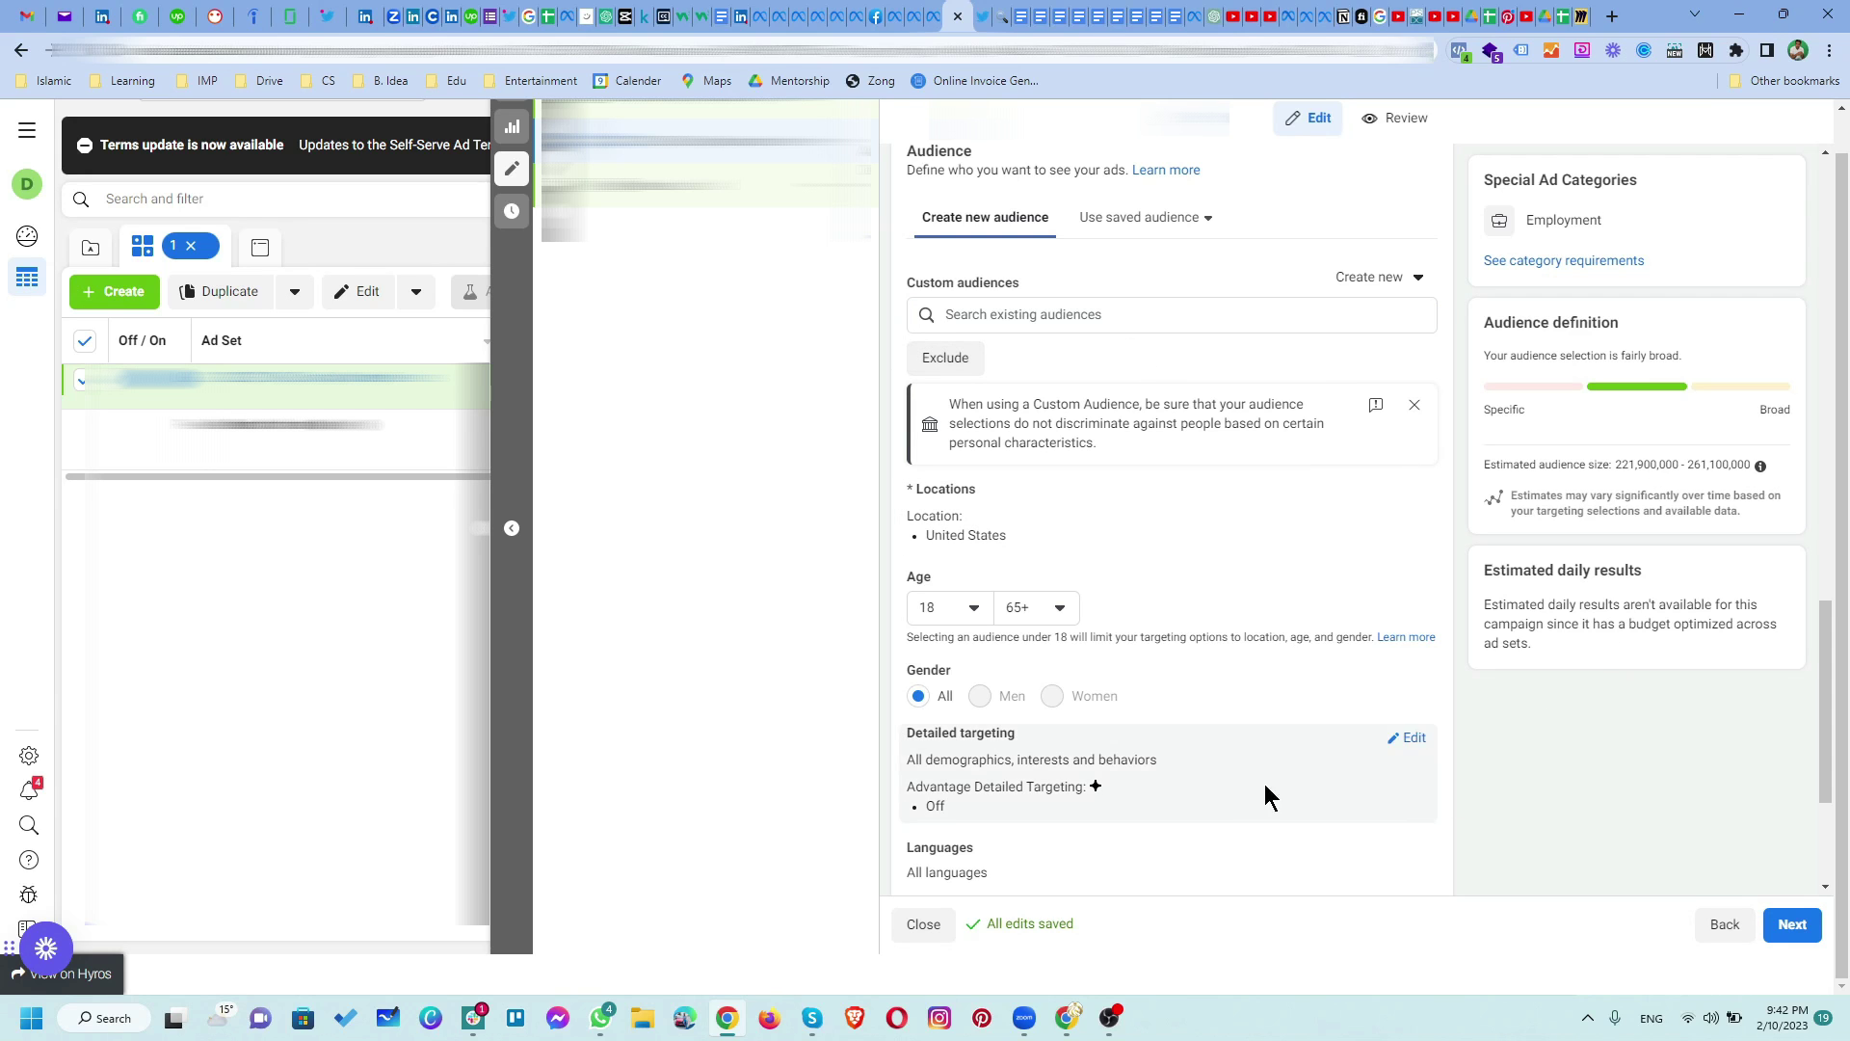
{"action": "scroll", "coordinate": [1126, 687], "scroll_direction": "down", "scroll_amount": 3}
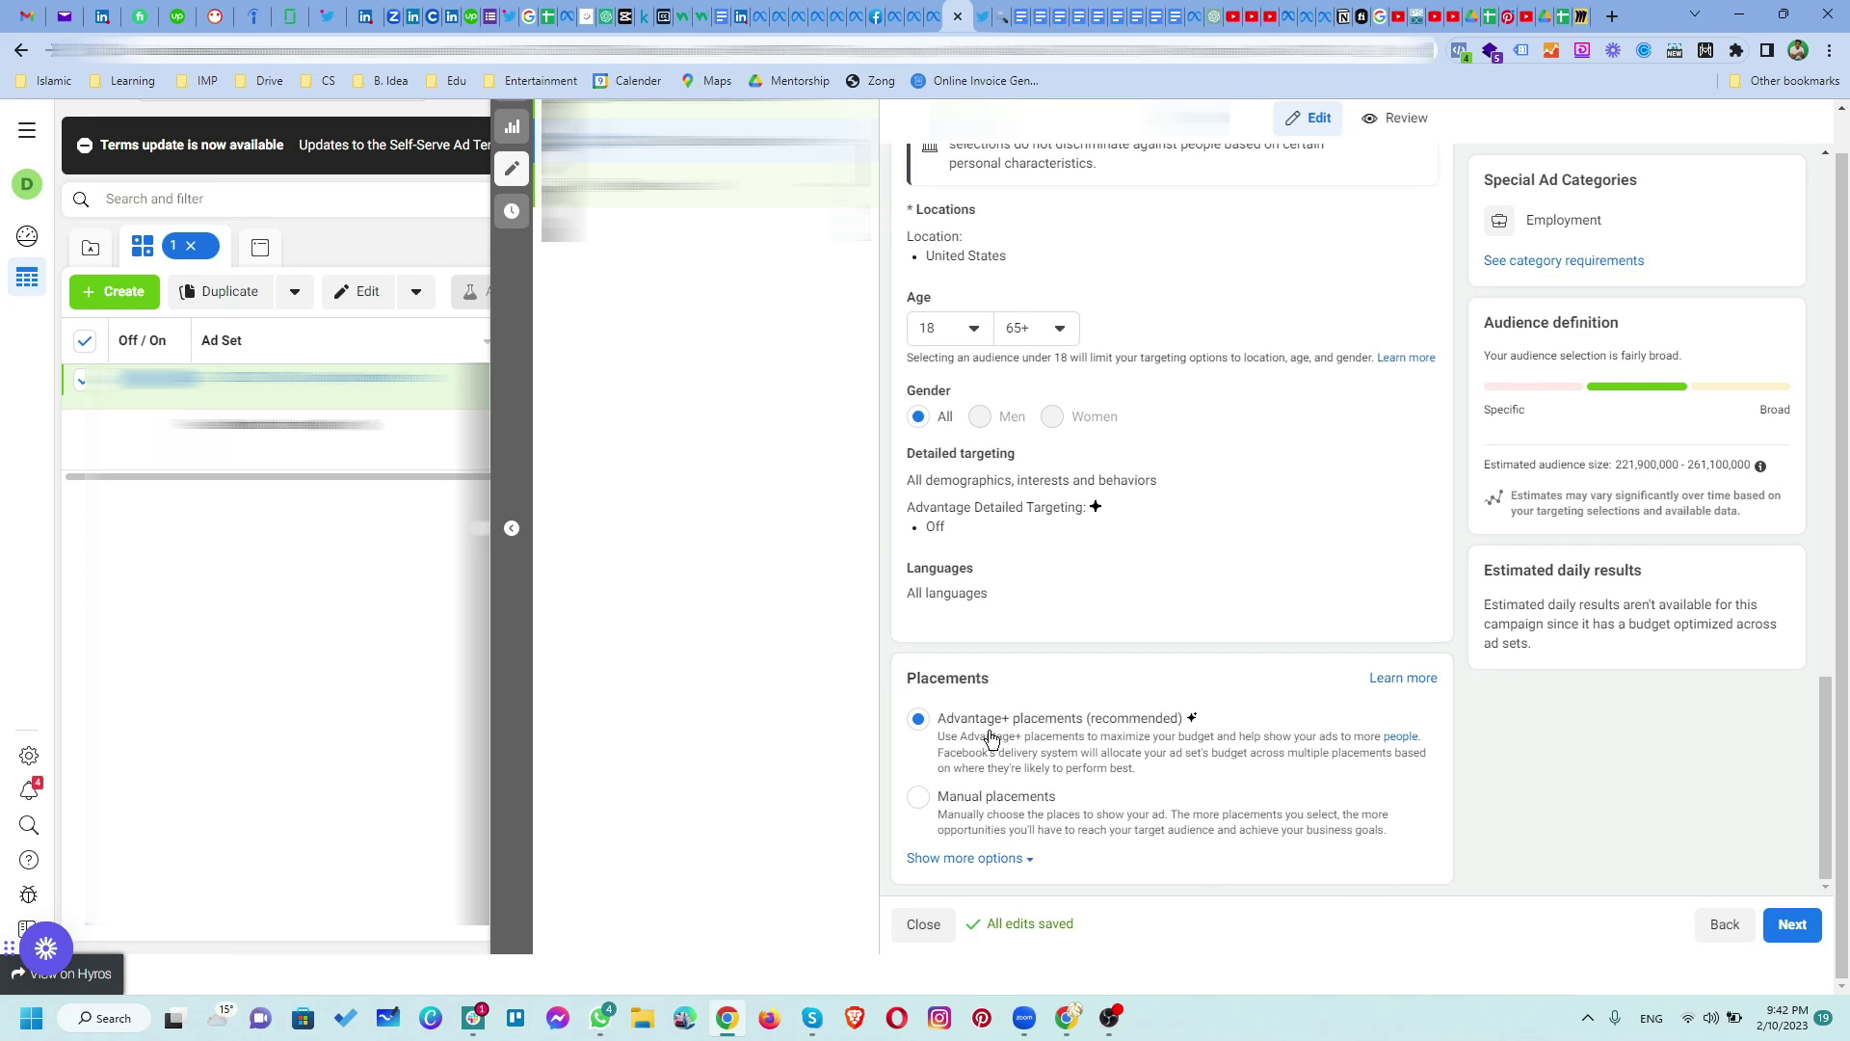
Step: Continue to the ad level and replace the default ad name with the copied name
{"action": "left_click", "coordinate": [1791, 924]}
{"action": "left_click", "coordinate": [1054, 224]}
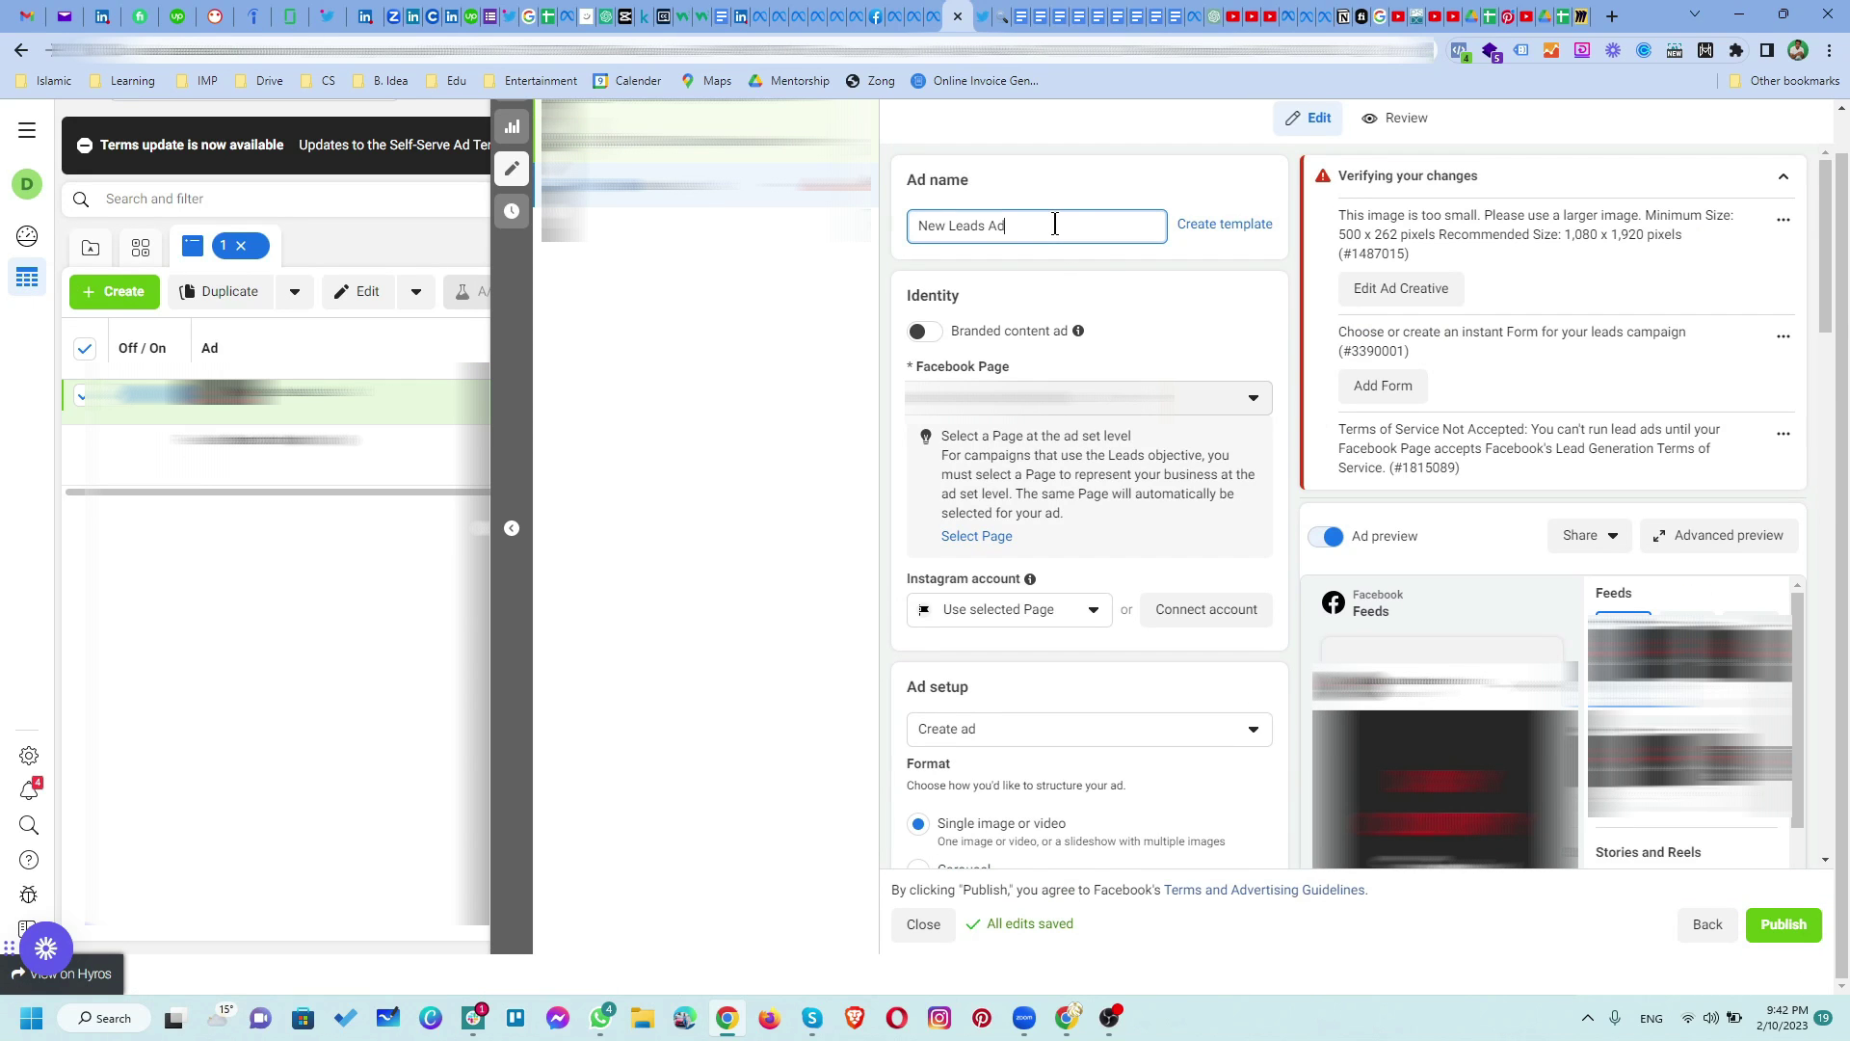
{"action": "triple_click", "coordinate": [1055, 224]}
{"action": "key", "text": "ctrl+v"}
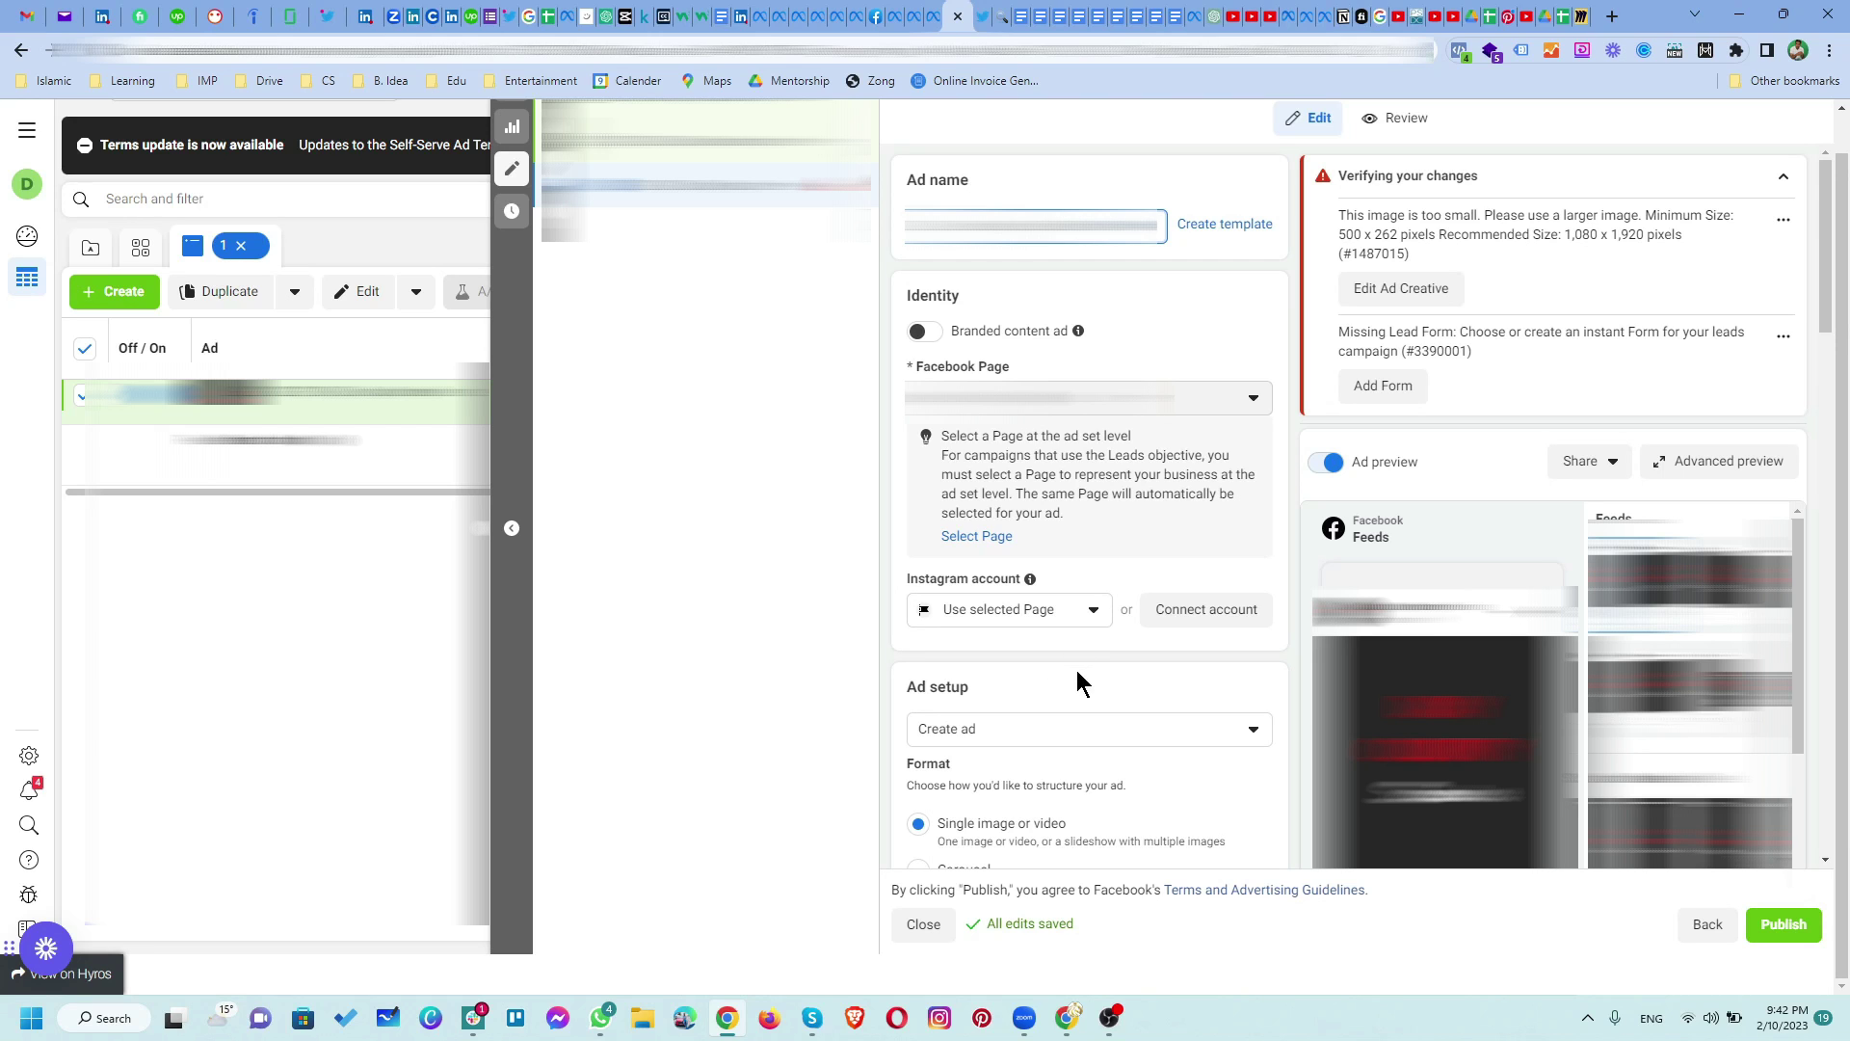
Step: Remove the automatically added media from the ad creative
{"action": "scroll", "coordinate": [1054, 709], "scroll_direction": "down", "scroll_amount": 3}
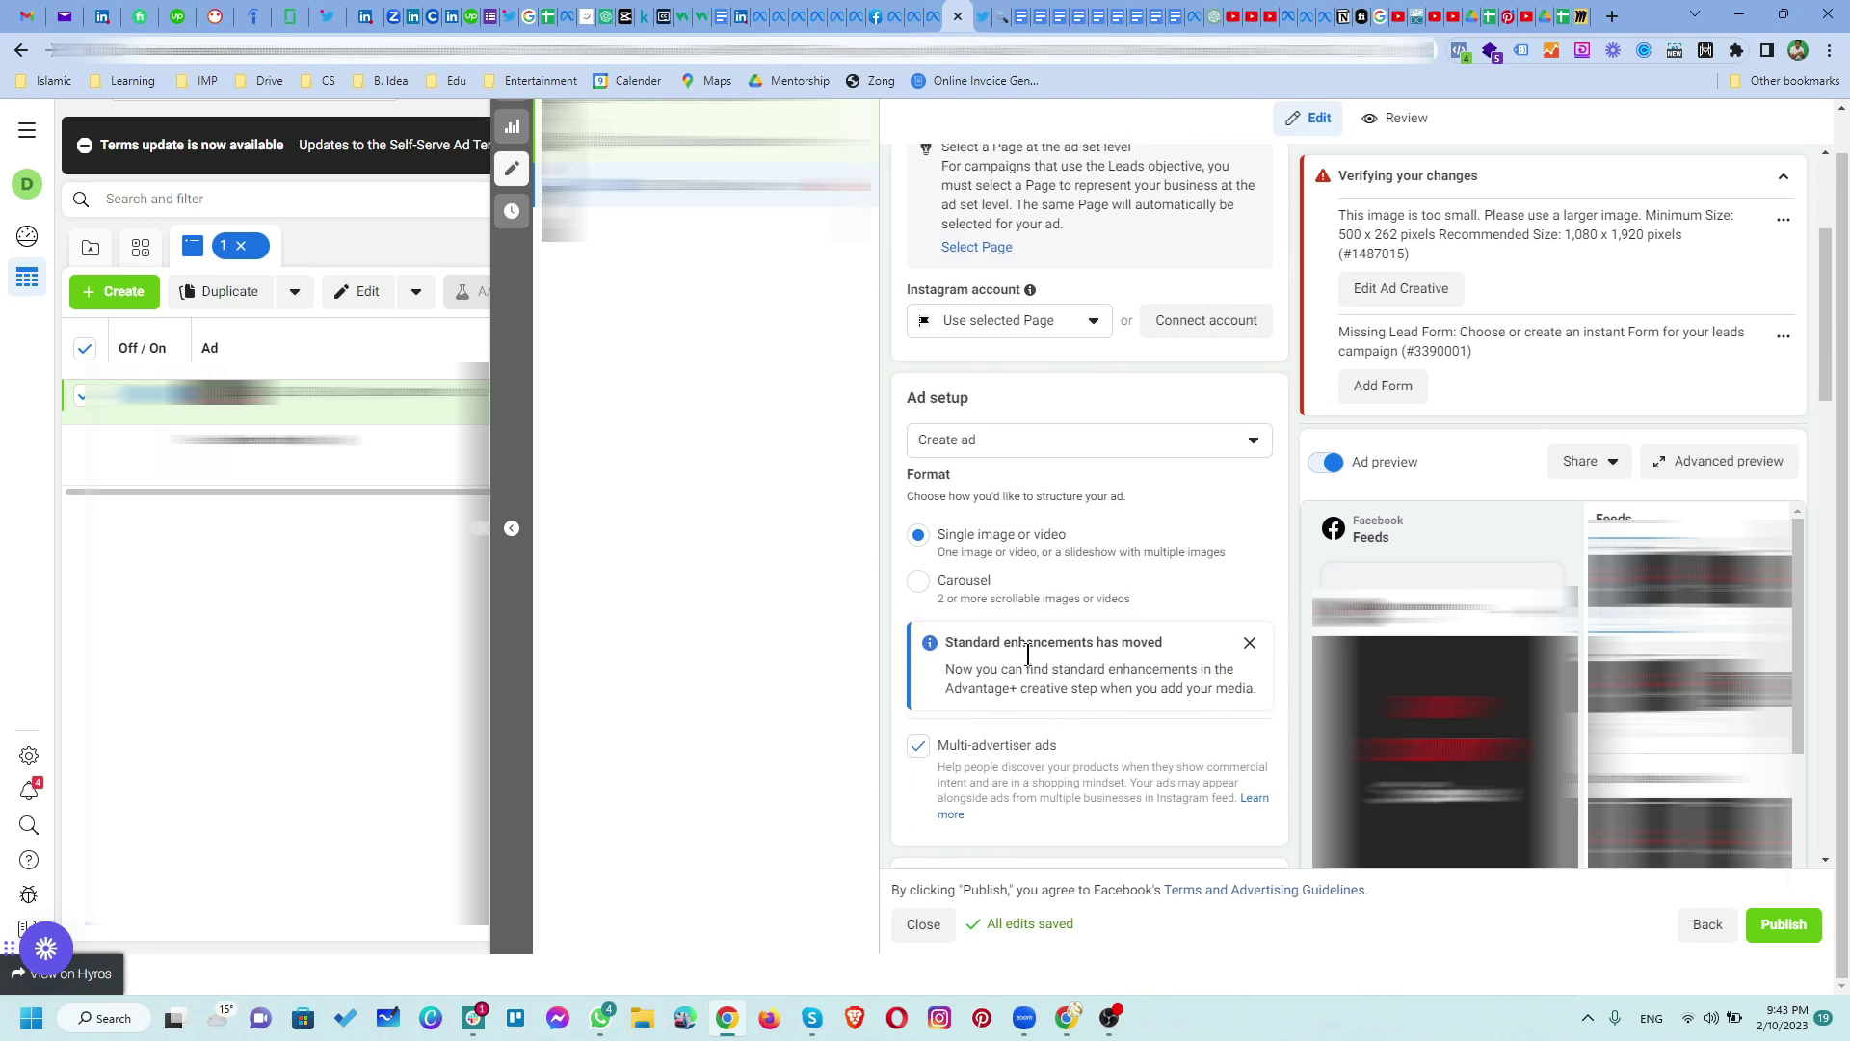
{"action": "scroll", "coordinate": [1031, 578], "scroll_direction": "down", "scroll_amount": 5}
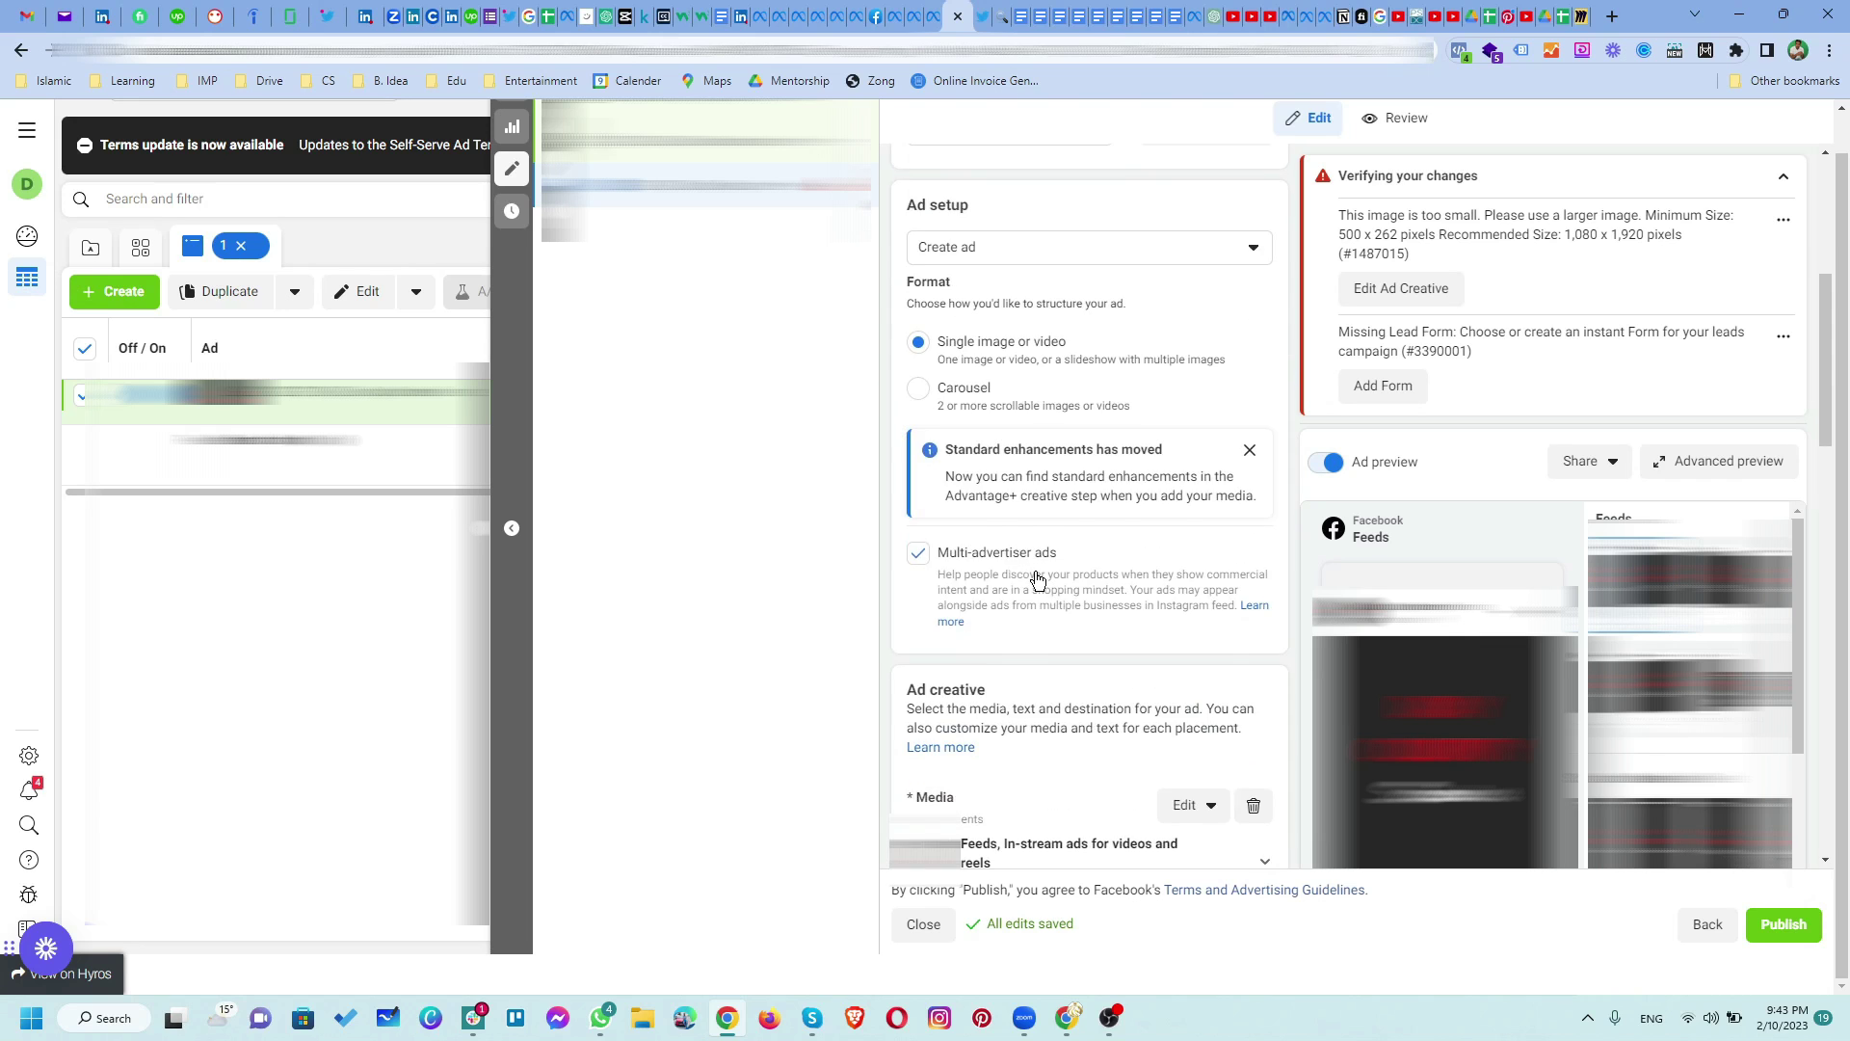
{"action": "left_click", "coordinate": [1254, 516]}
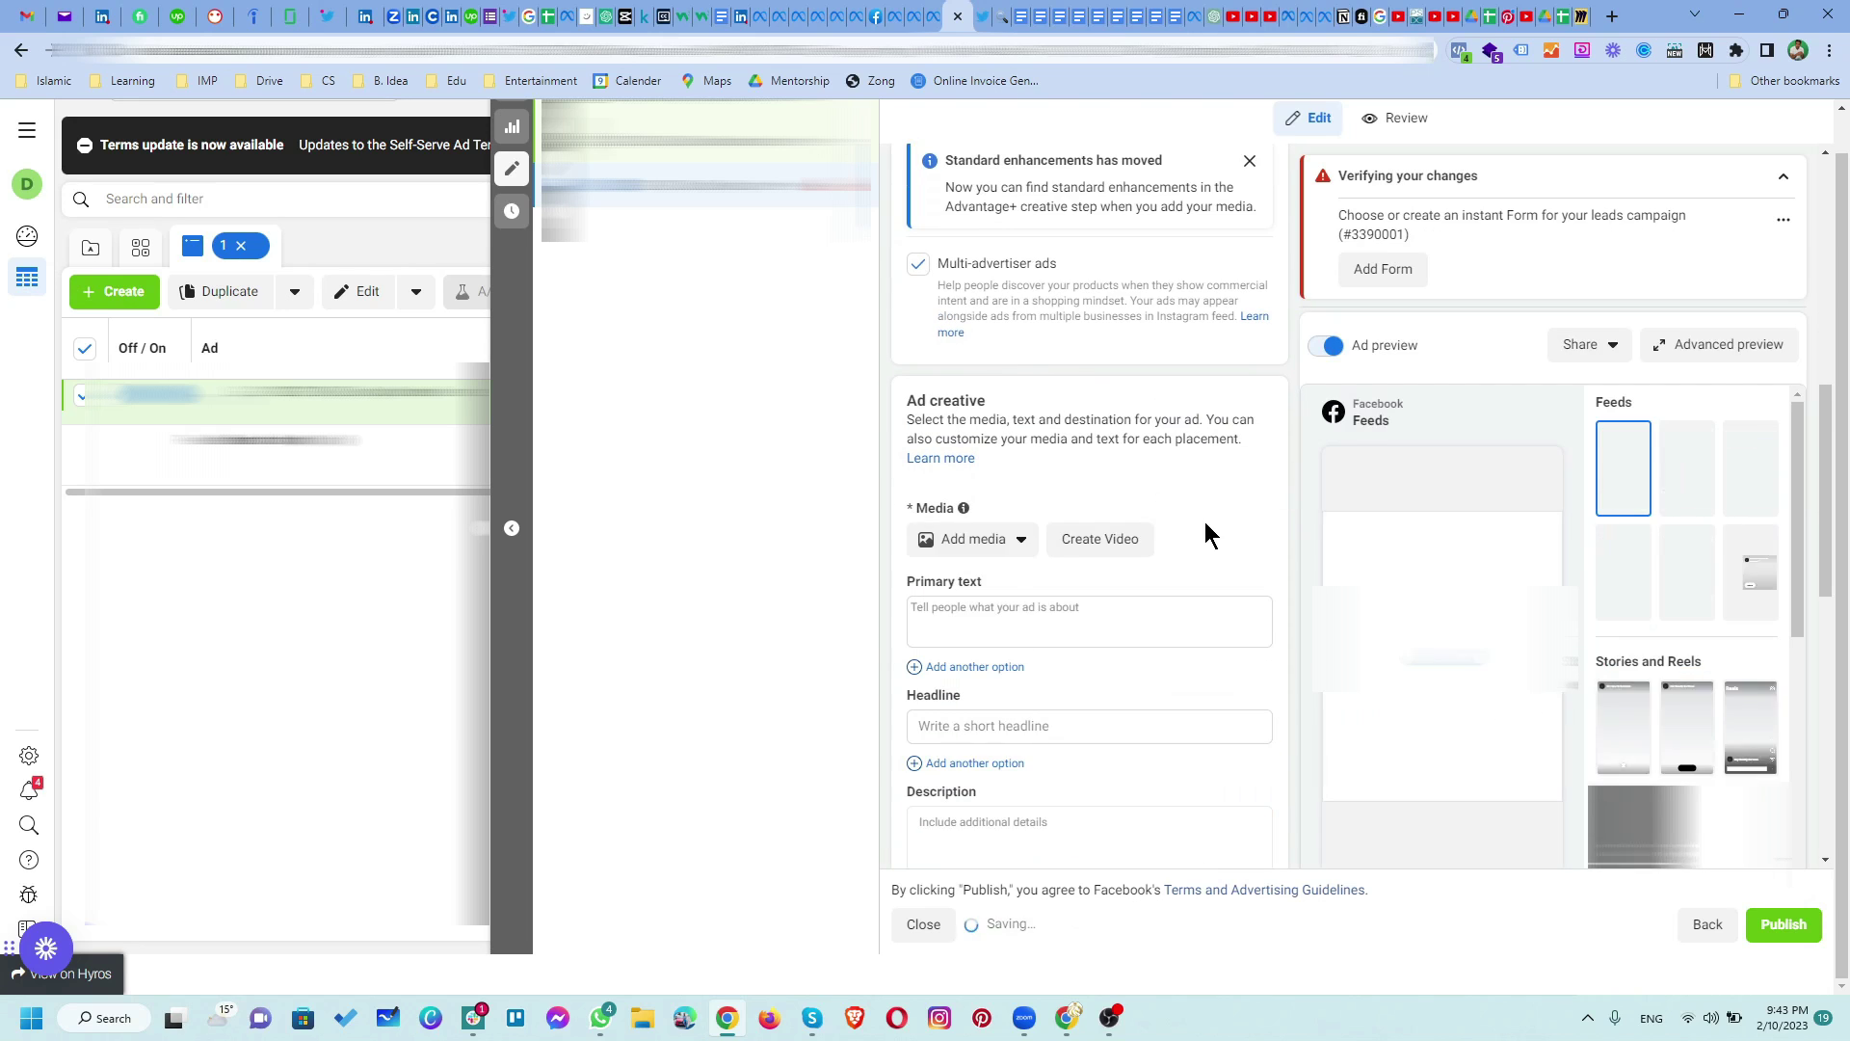
{"action": "left_click", "coordinate": [1071, 541]}
{"action": "left_click", "coordinate": [1107, 294]}
{"action": "left_click", "coordinate": [1478, 162]}
Step: Upload the DCS Job Pitch video from the Downloads folder as the ad's media
{"action": "left_click", "coordinate": [997, 548]}
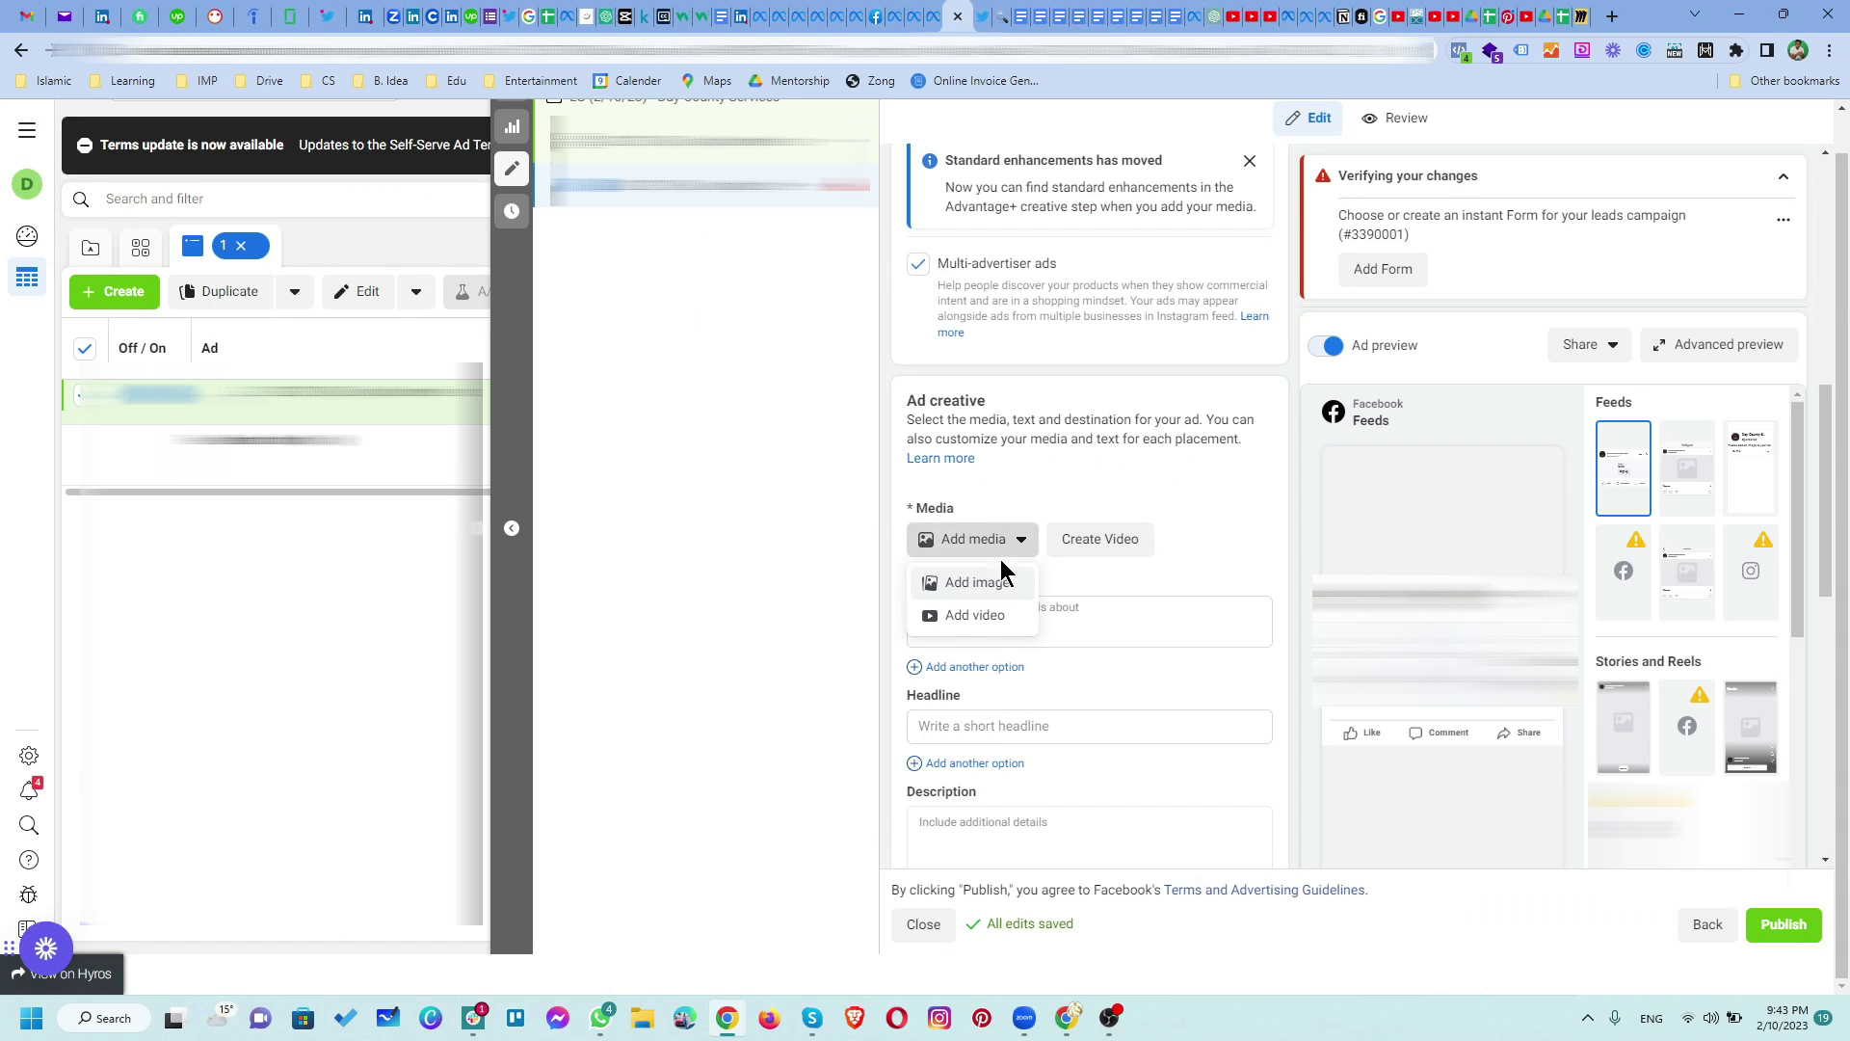
{"action": "left_click", "coordinate": [966, 621]}
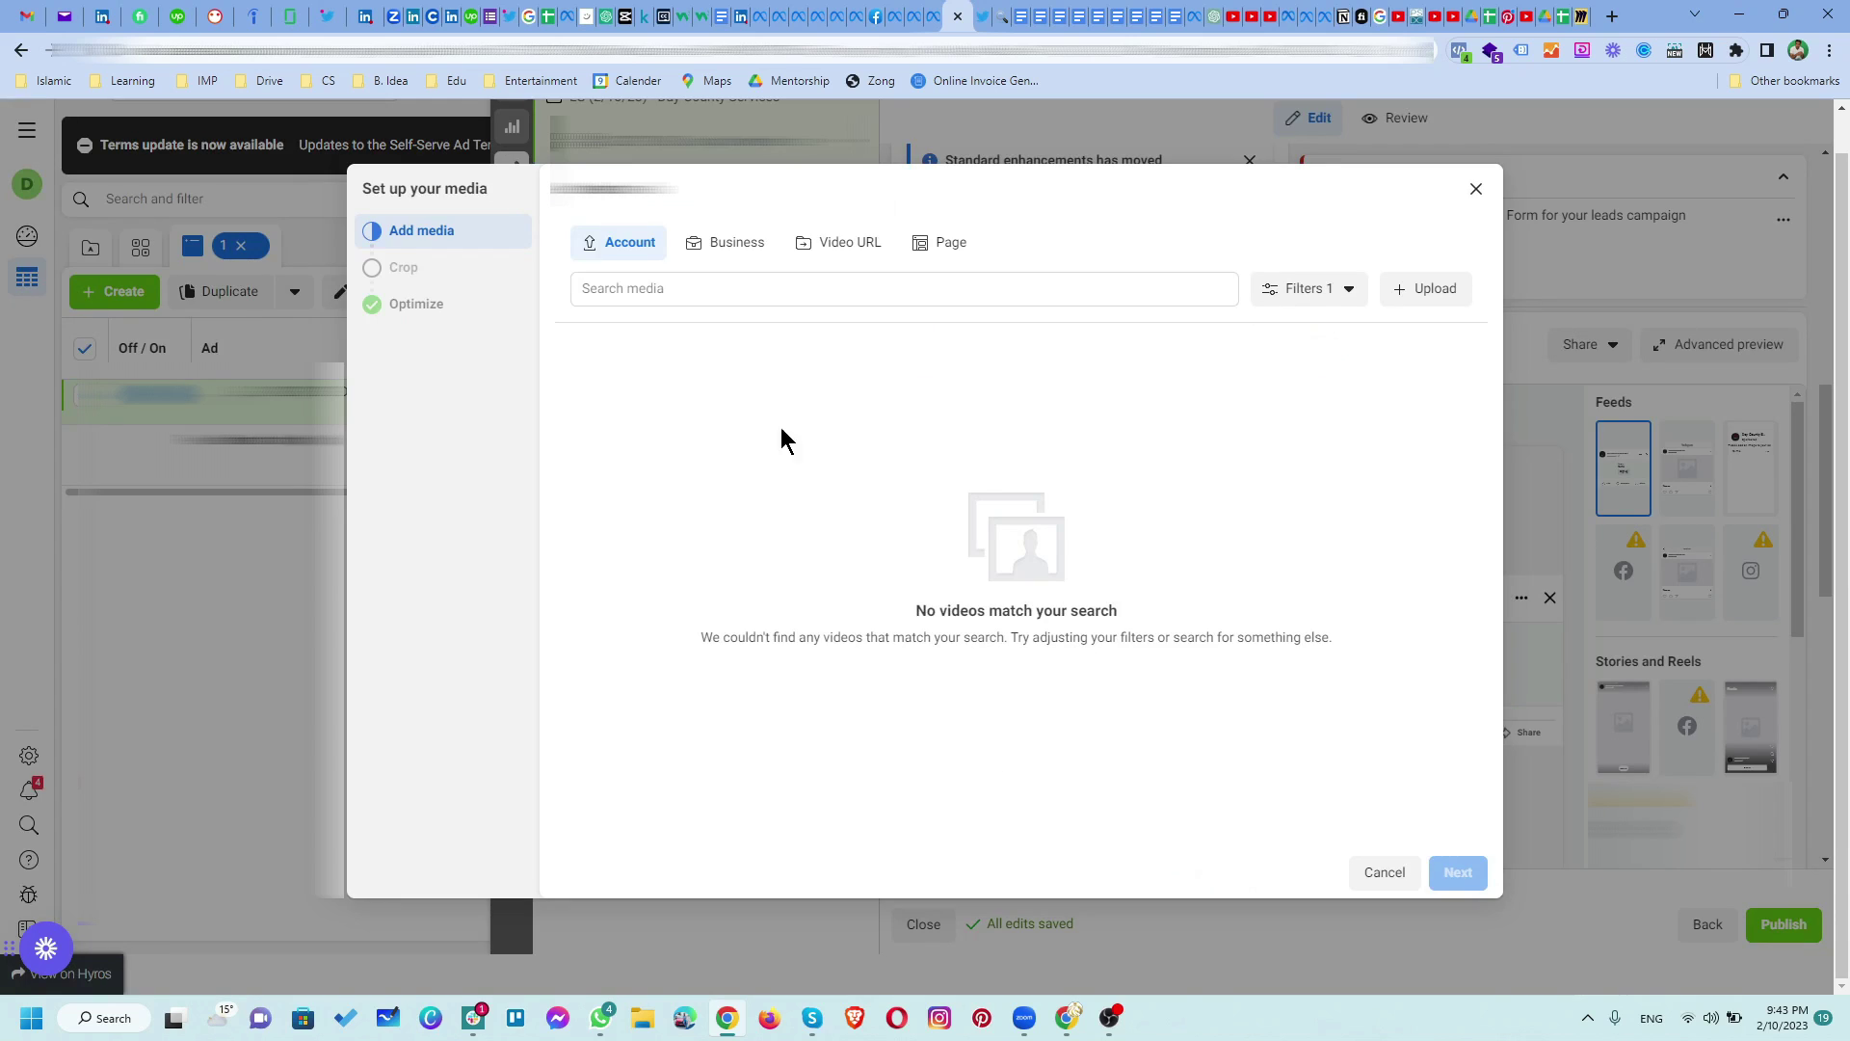
{"action": "left_click", "coordinate": [1435, 292]}
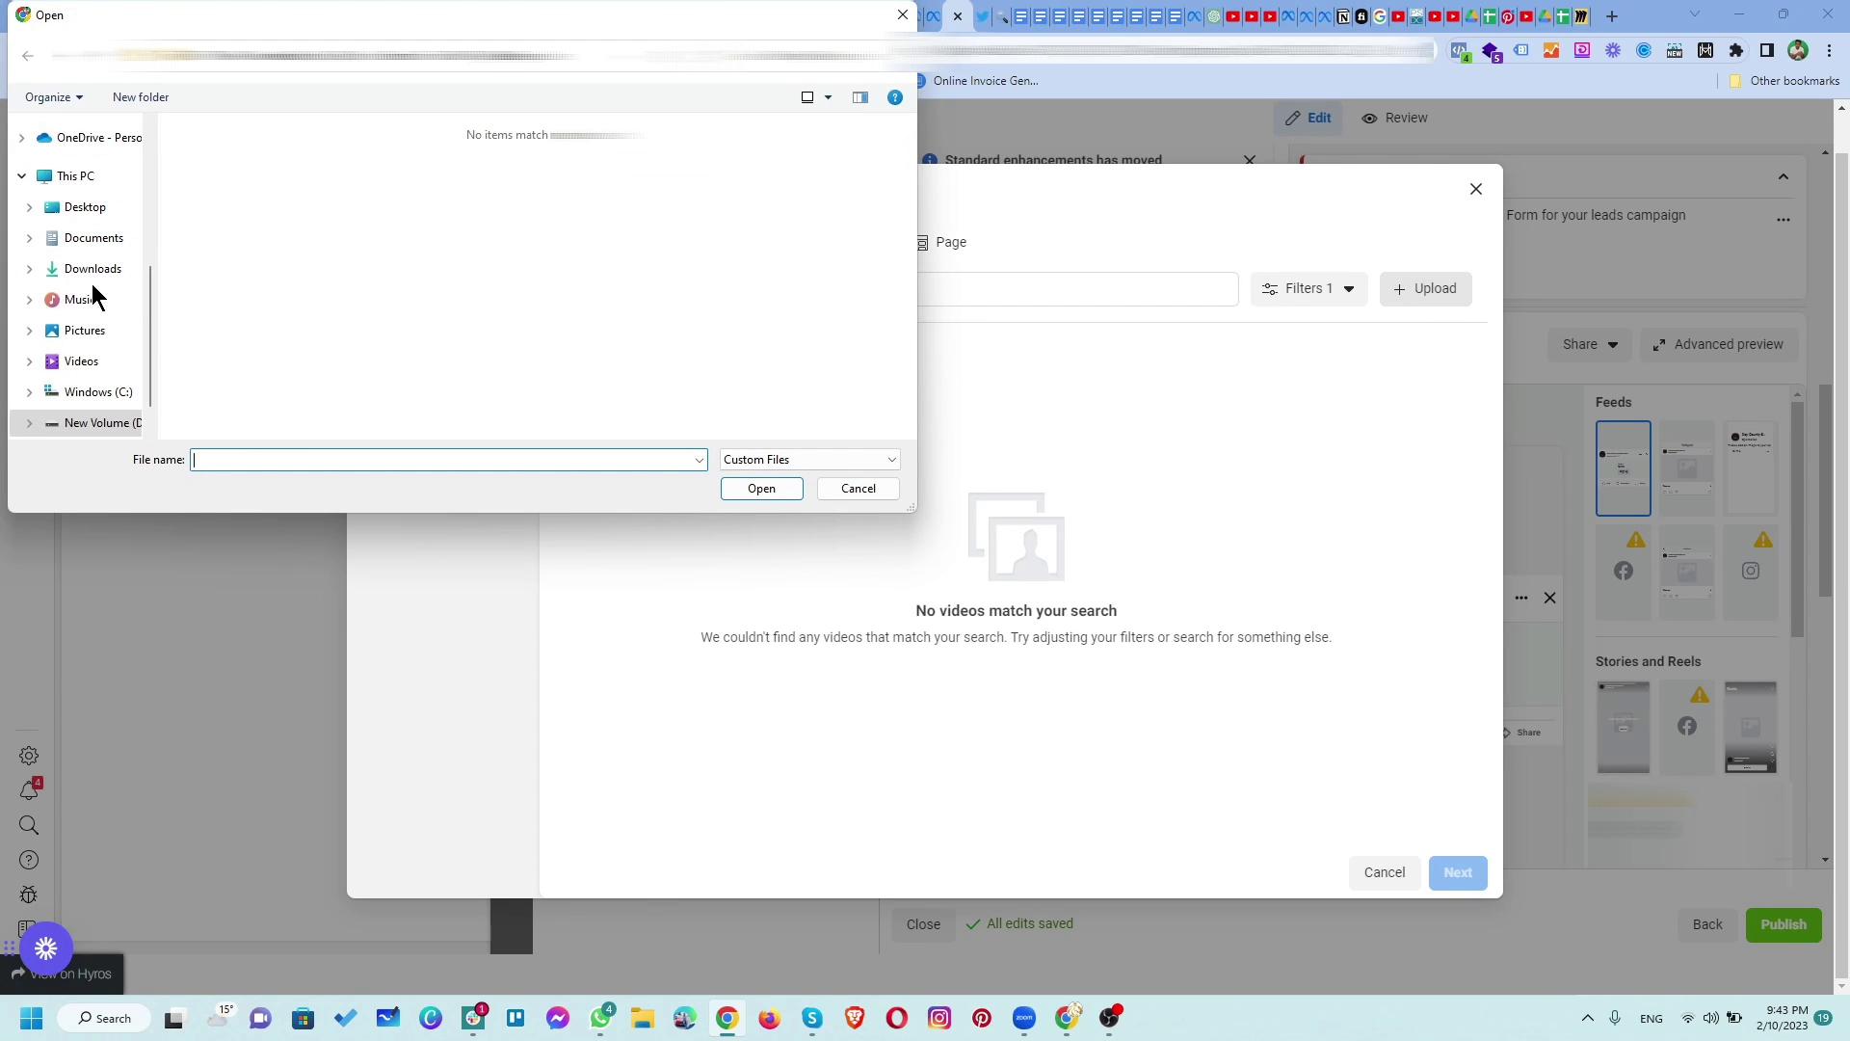
{"action": "left_click", "coordinate": [128, 275]}
{"action": "double_click", "coordinate": [238, 198]}
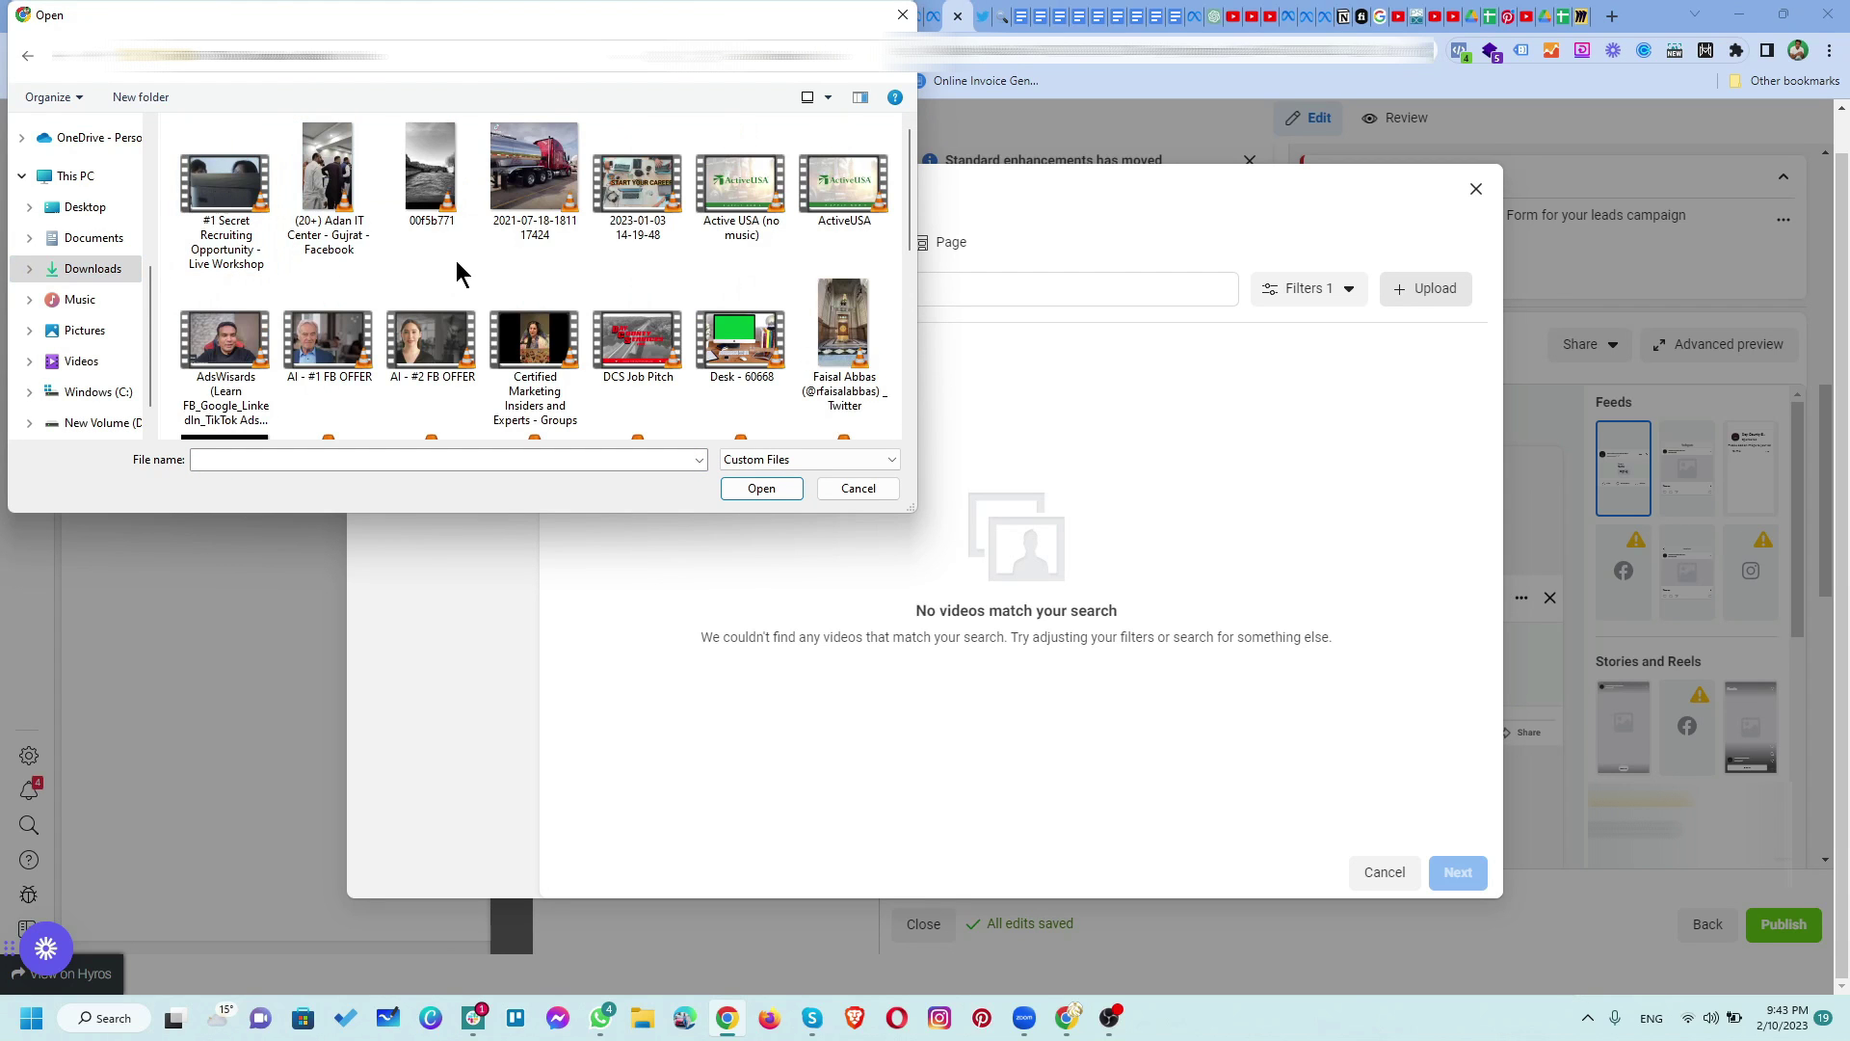
{"action": "scroll", "coordinate": [643, 325], "scroll_direction": "down", "scroll_amount": 1}
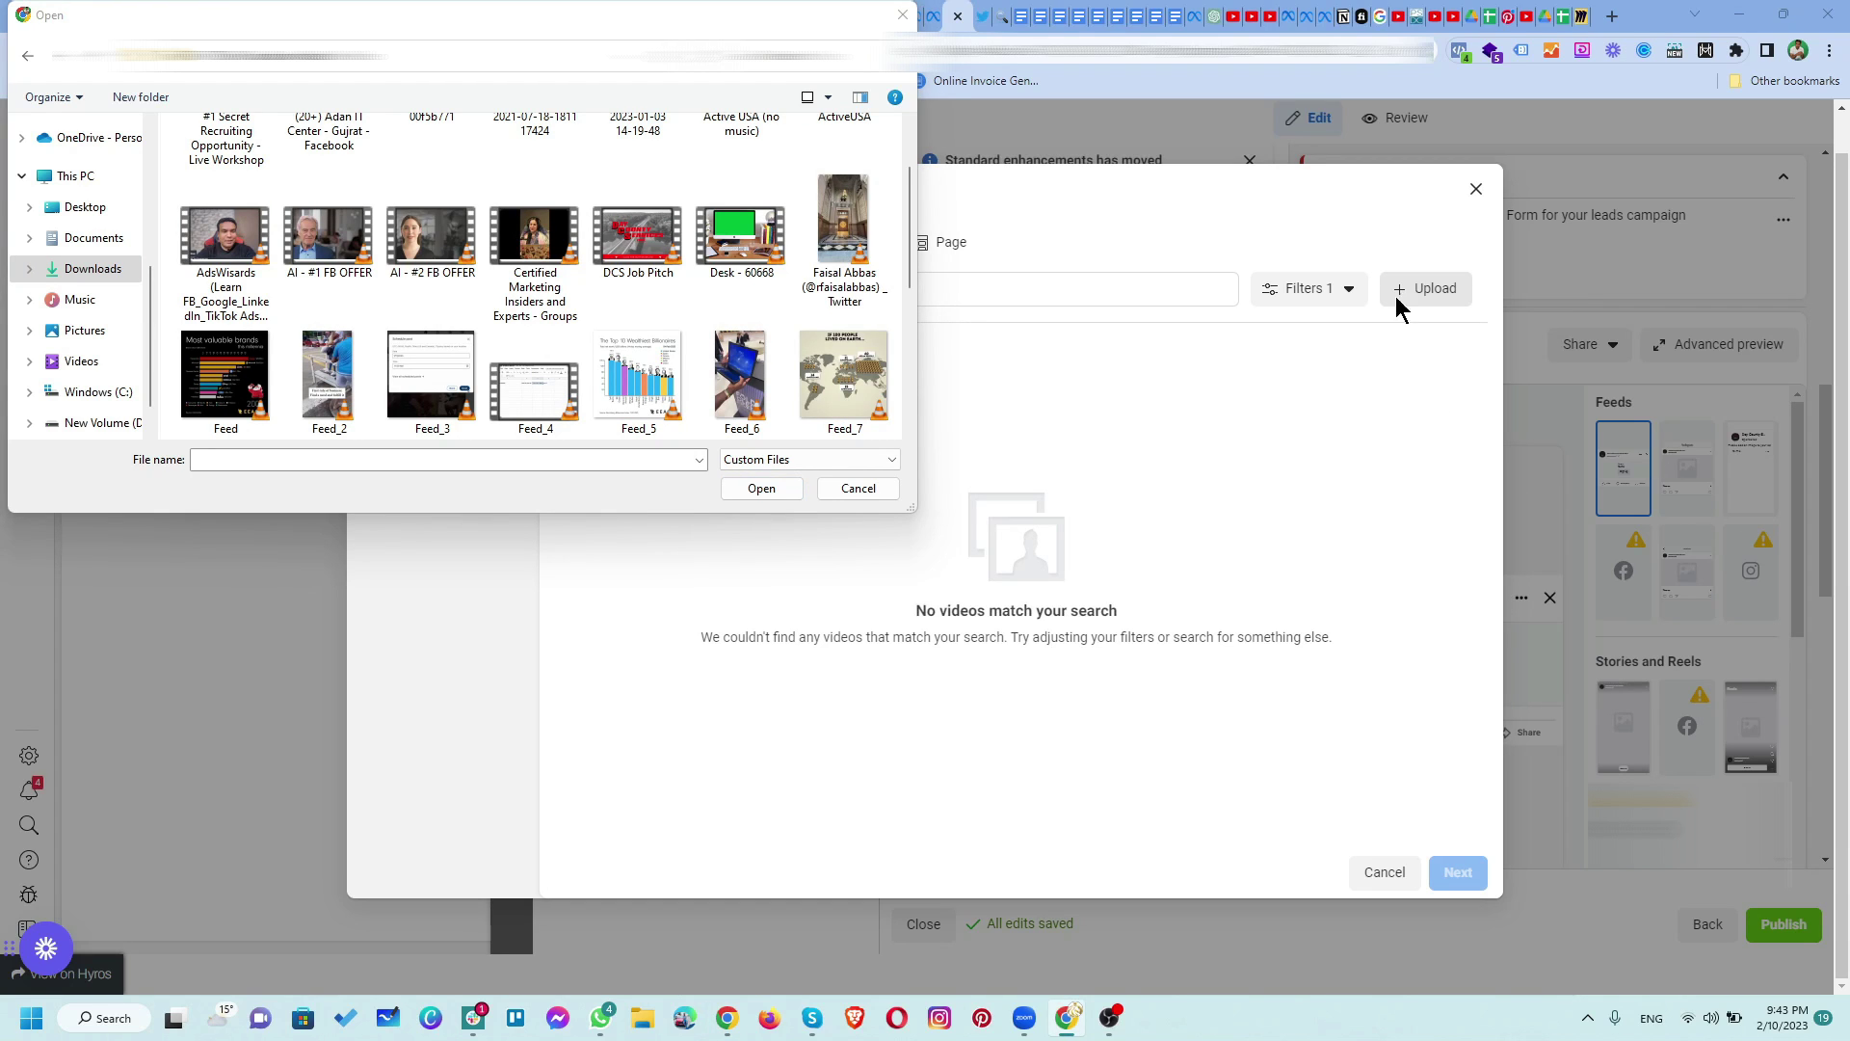
{"action": "left_click", "coordinate": [562, 255]}
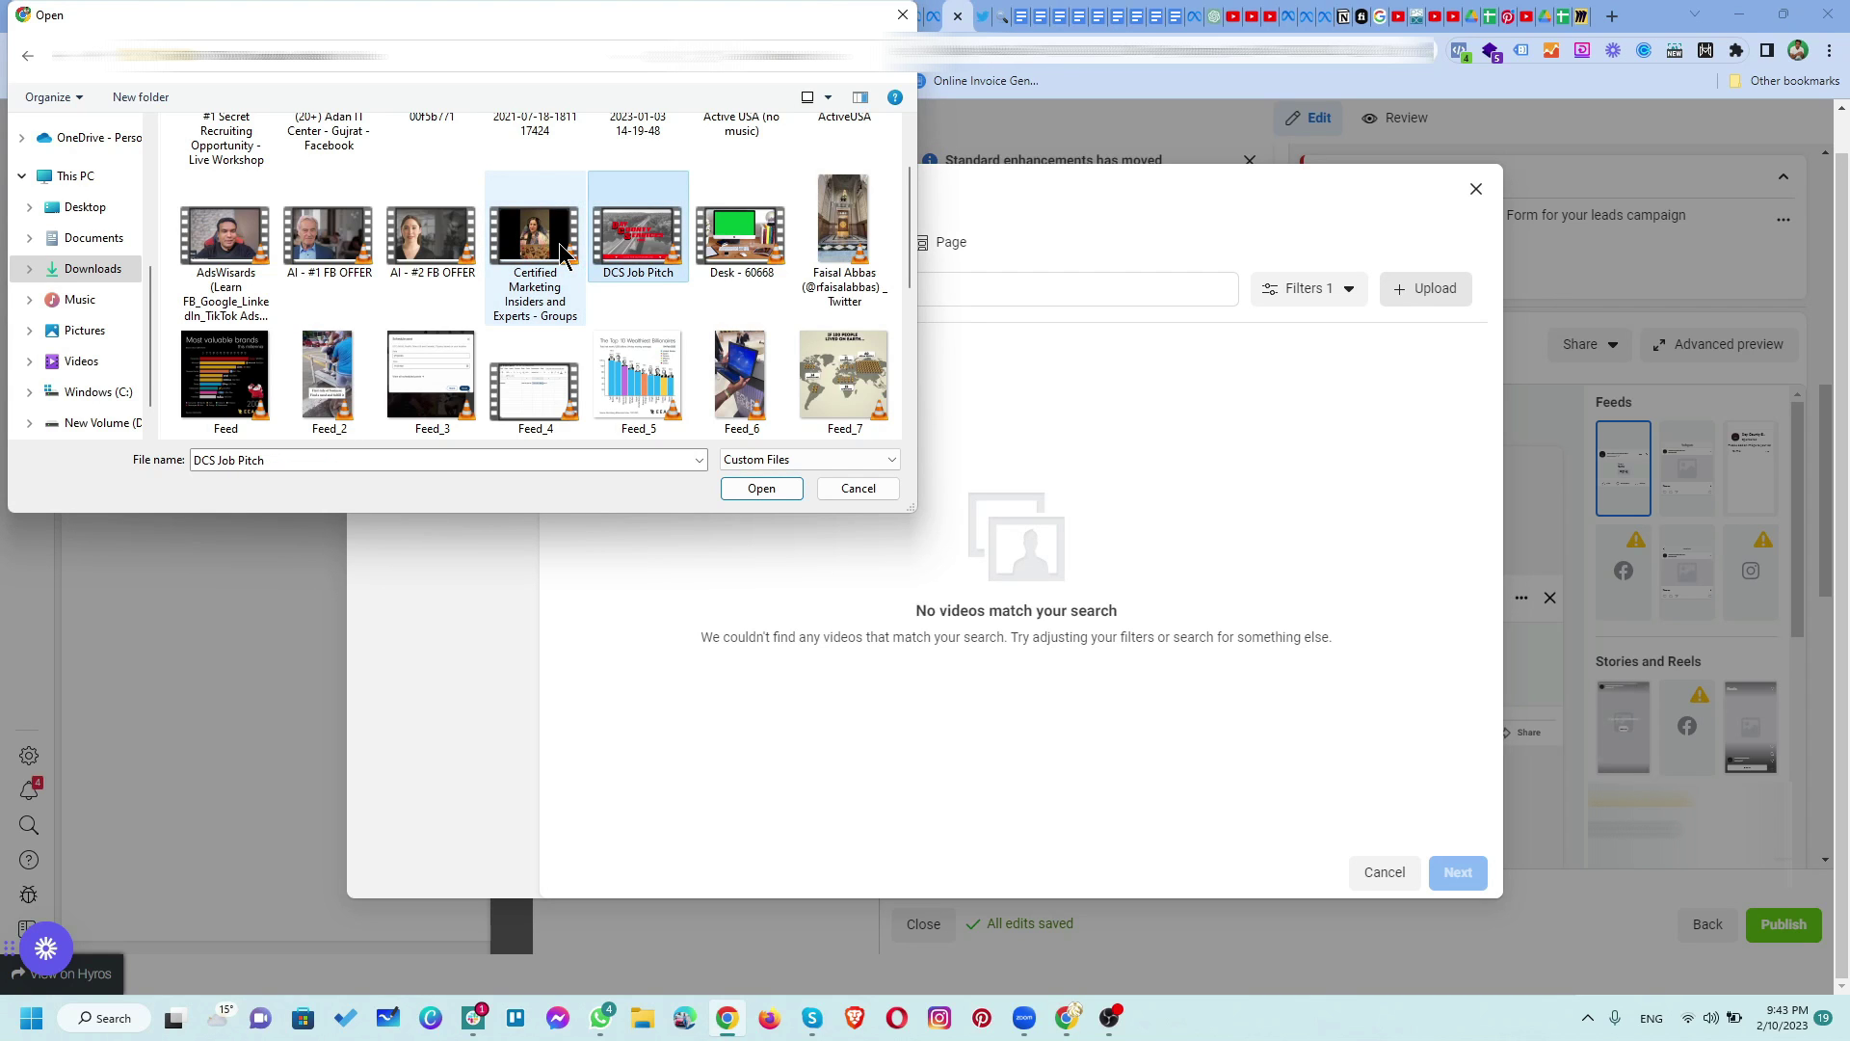
{"action": "left_click", "coordinate": [596, 255]}
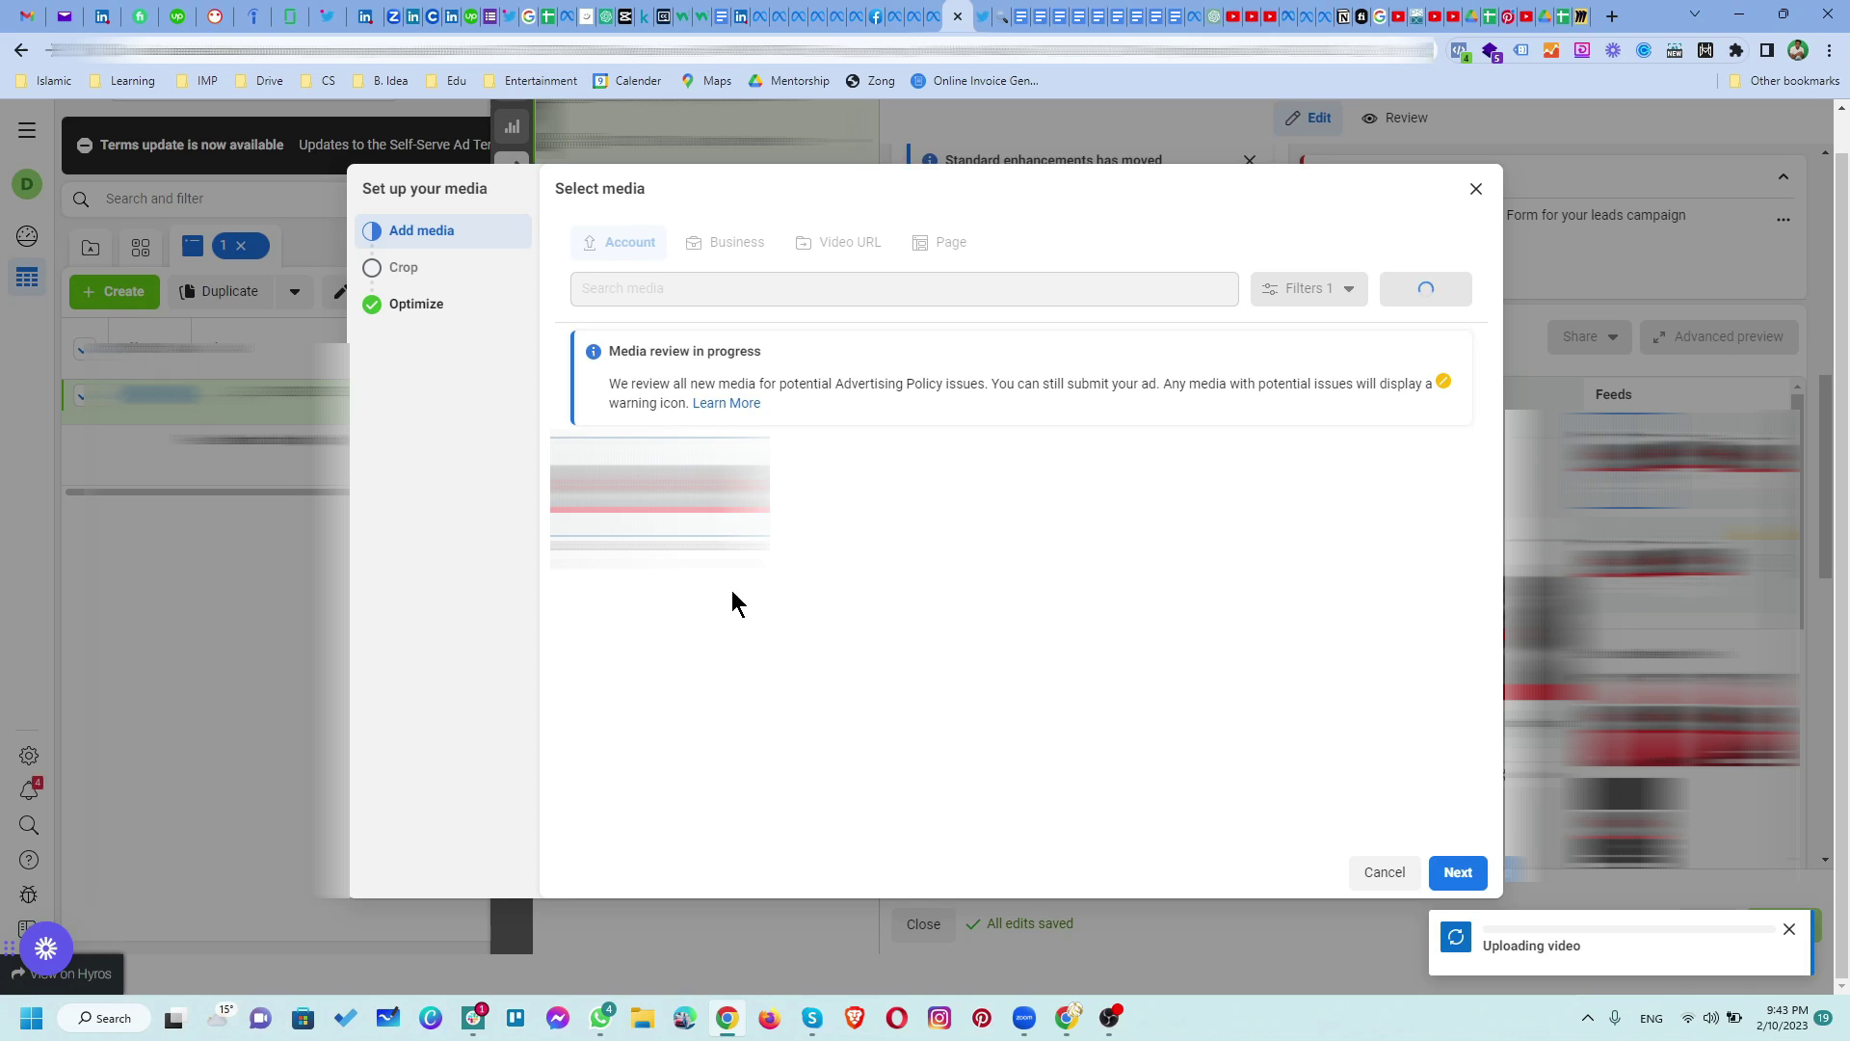
Step: Finish the video setup with the original crops for all placements and standard enhancements off
{"action": "left_click", "coordinate": [1465, 877]}
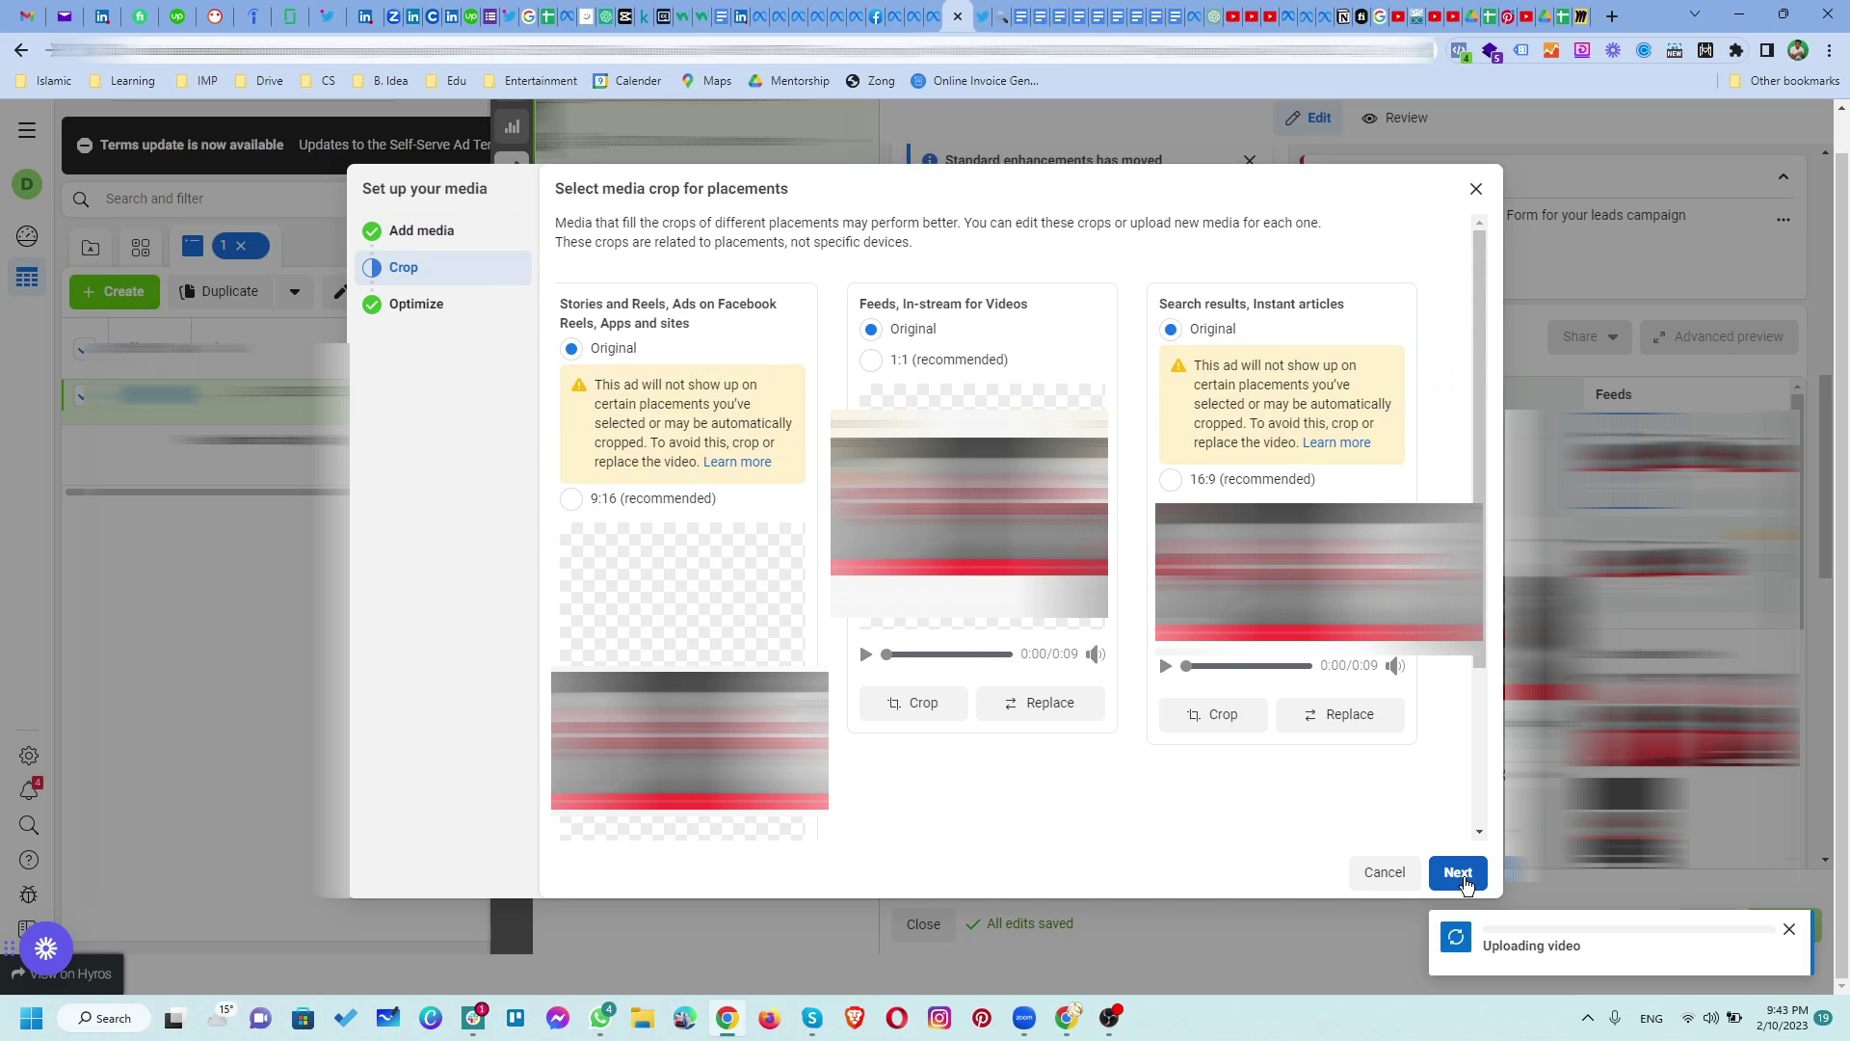
{"action": "left_click", "coordinate": [1465, 879]}
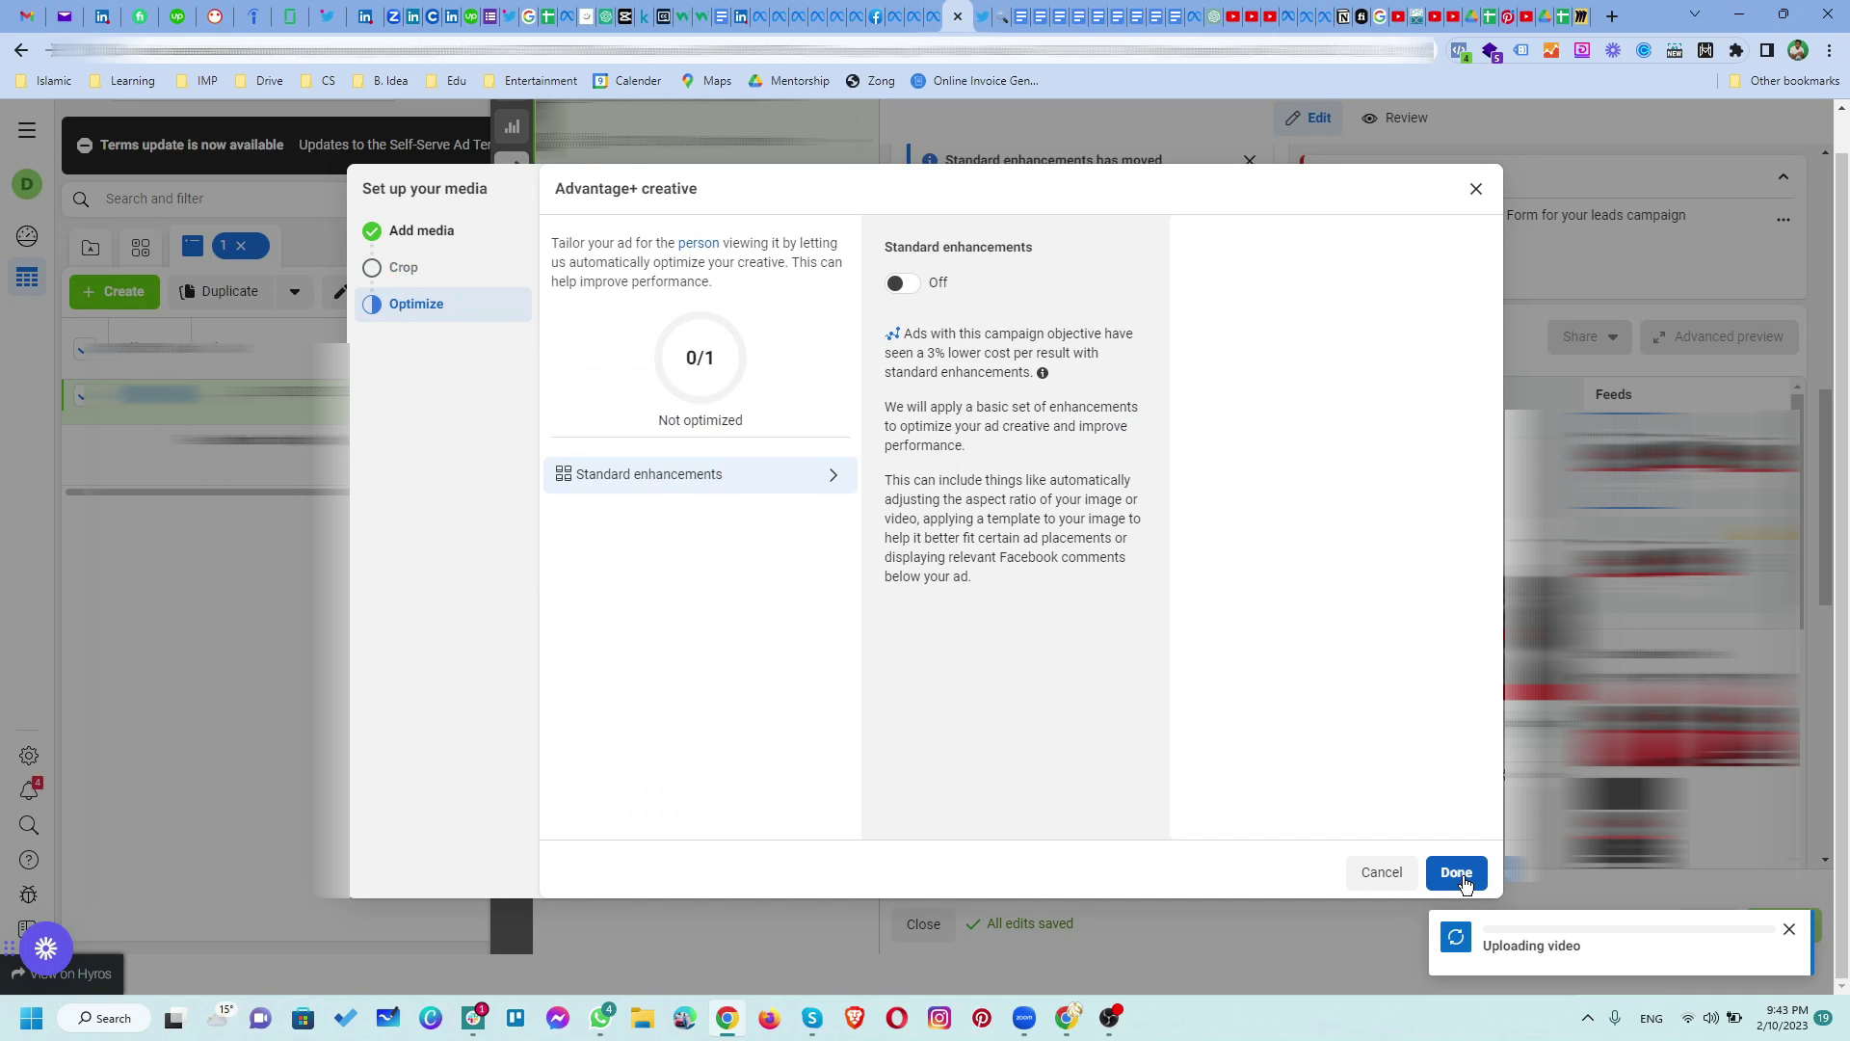
{"action": "left_click", "coordinate": [1457, 873]}
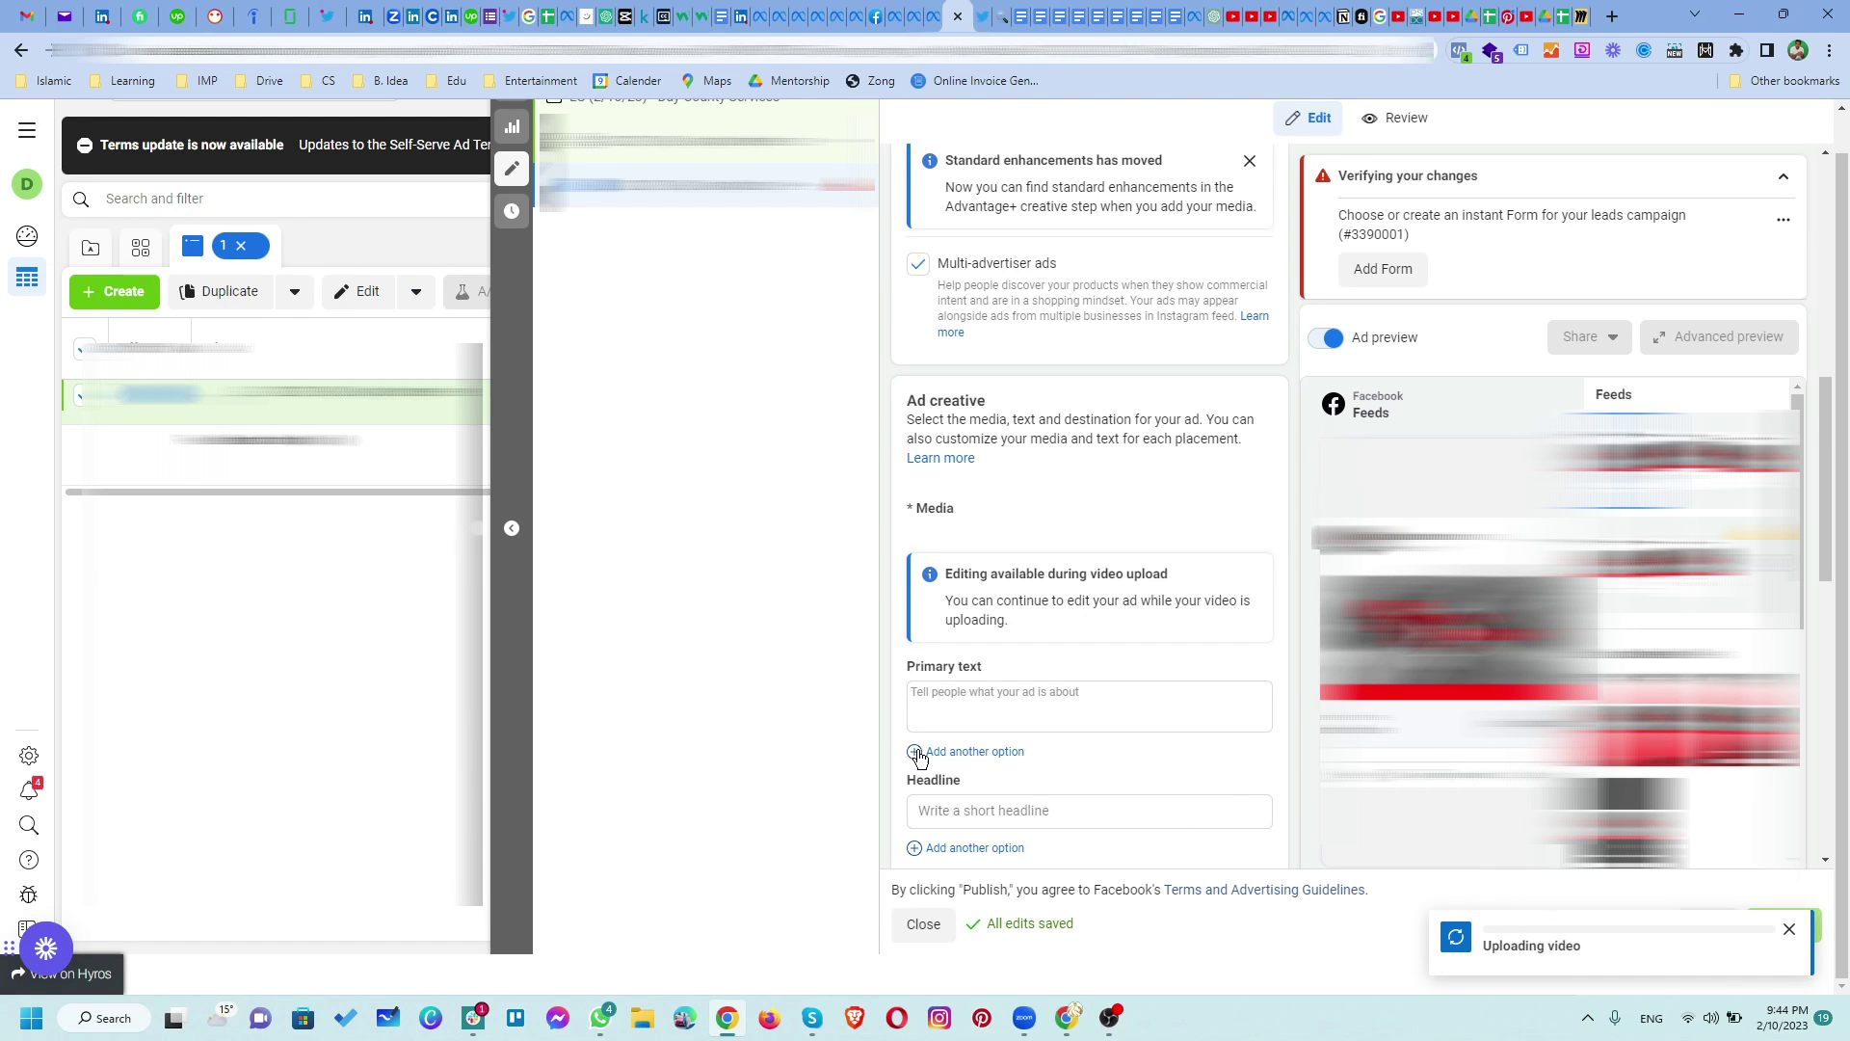
Step: Fill the primary text with the Class A truckers job pitch, from "Here's to all your Class A Truckers Looking" to "New Trucks"
{"action": "left_click", "coordinate": [991, 706]}
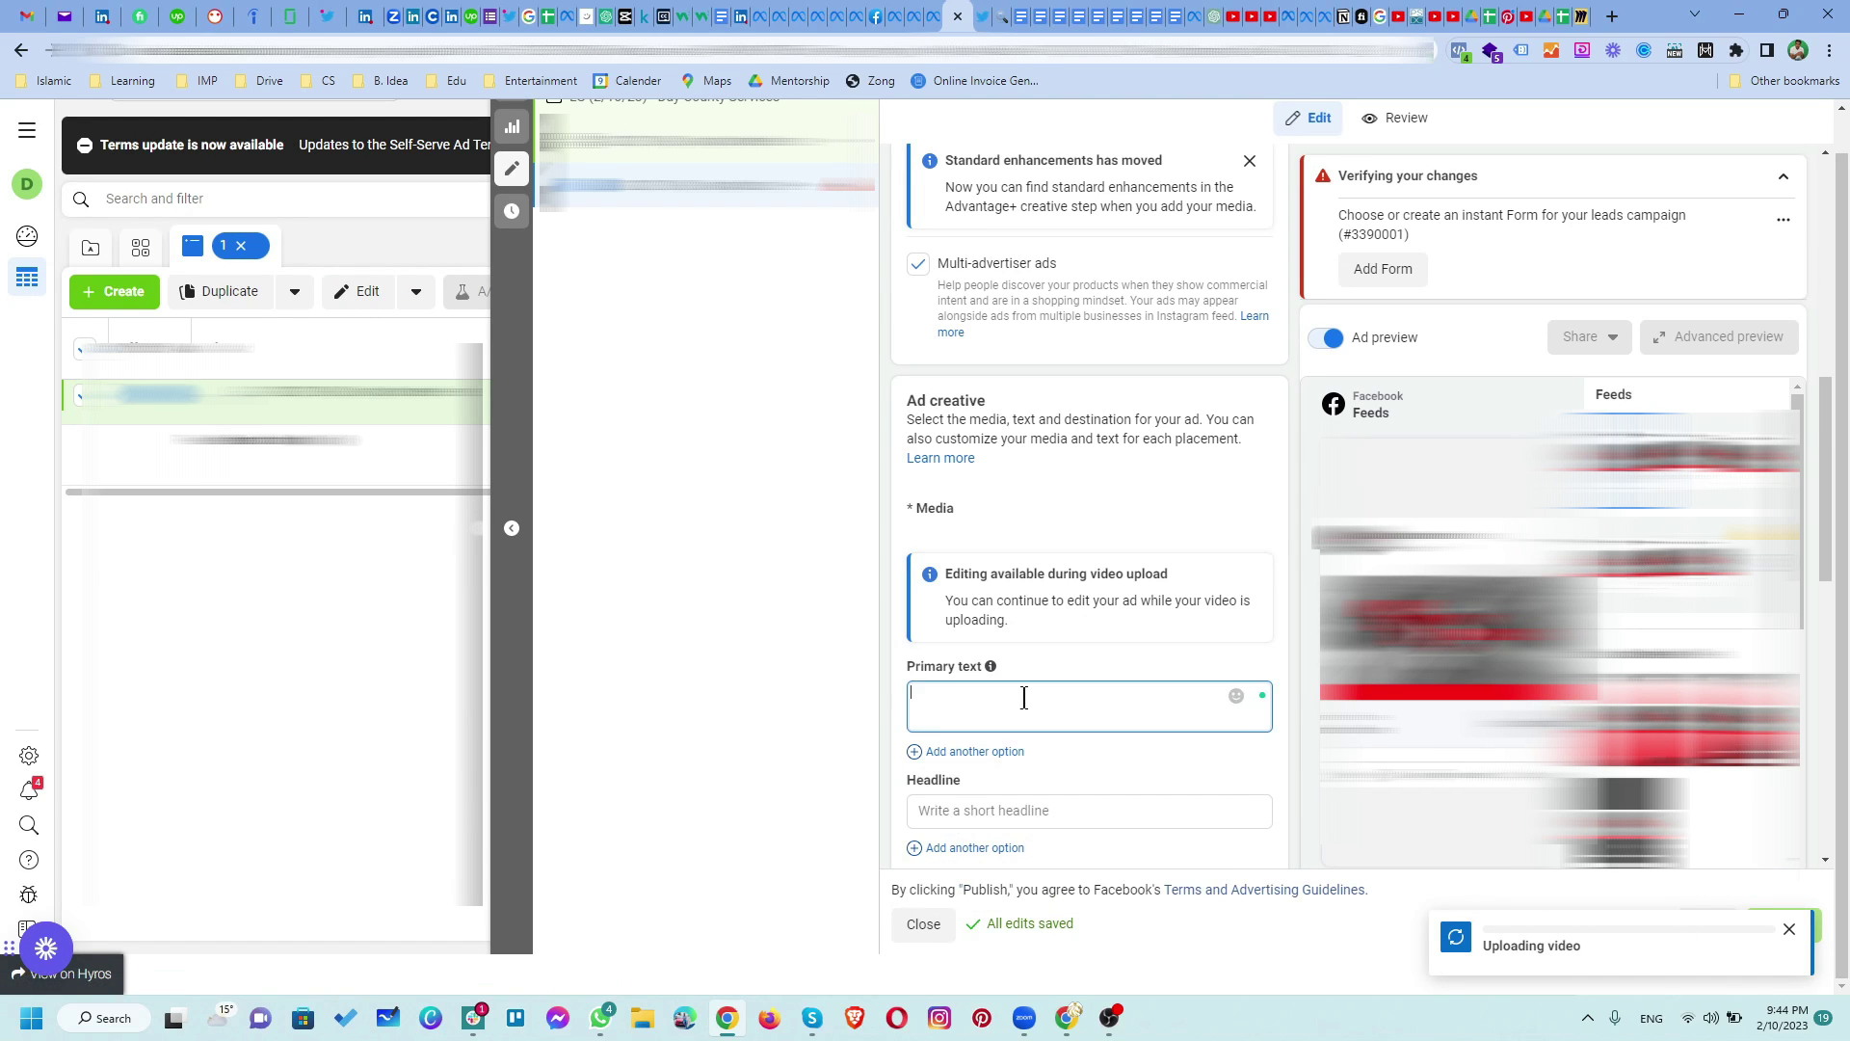
{"action": "scroll", "coordinate": [1024, 697], "scroll_direction": "down", "scroll_amount": 4}
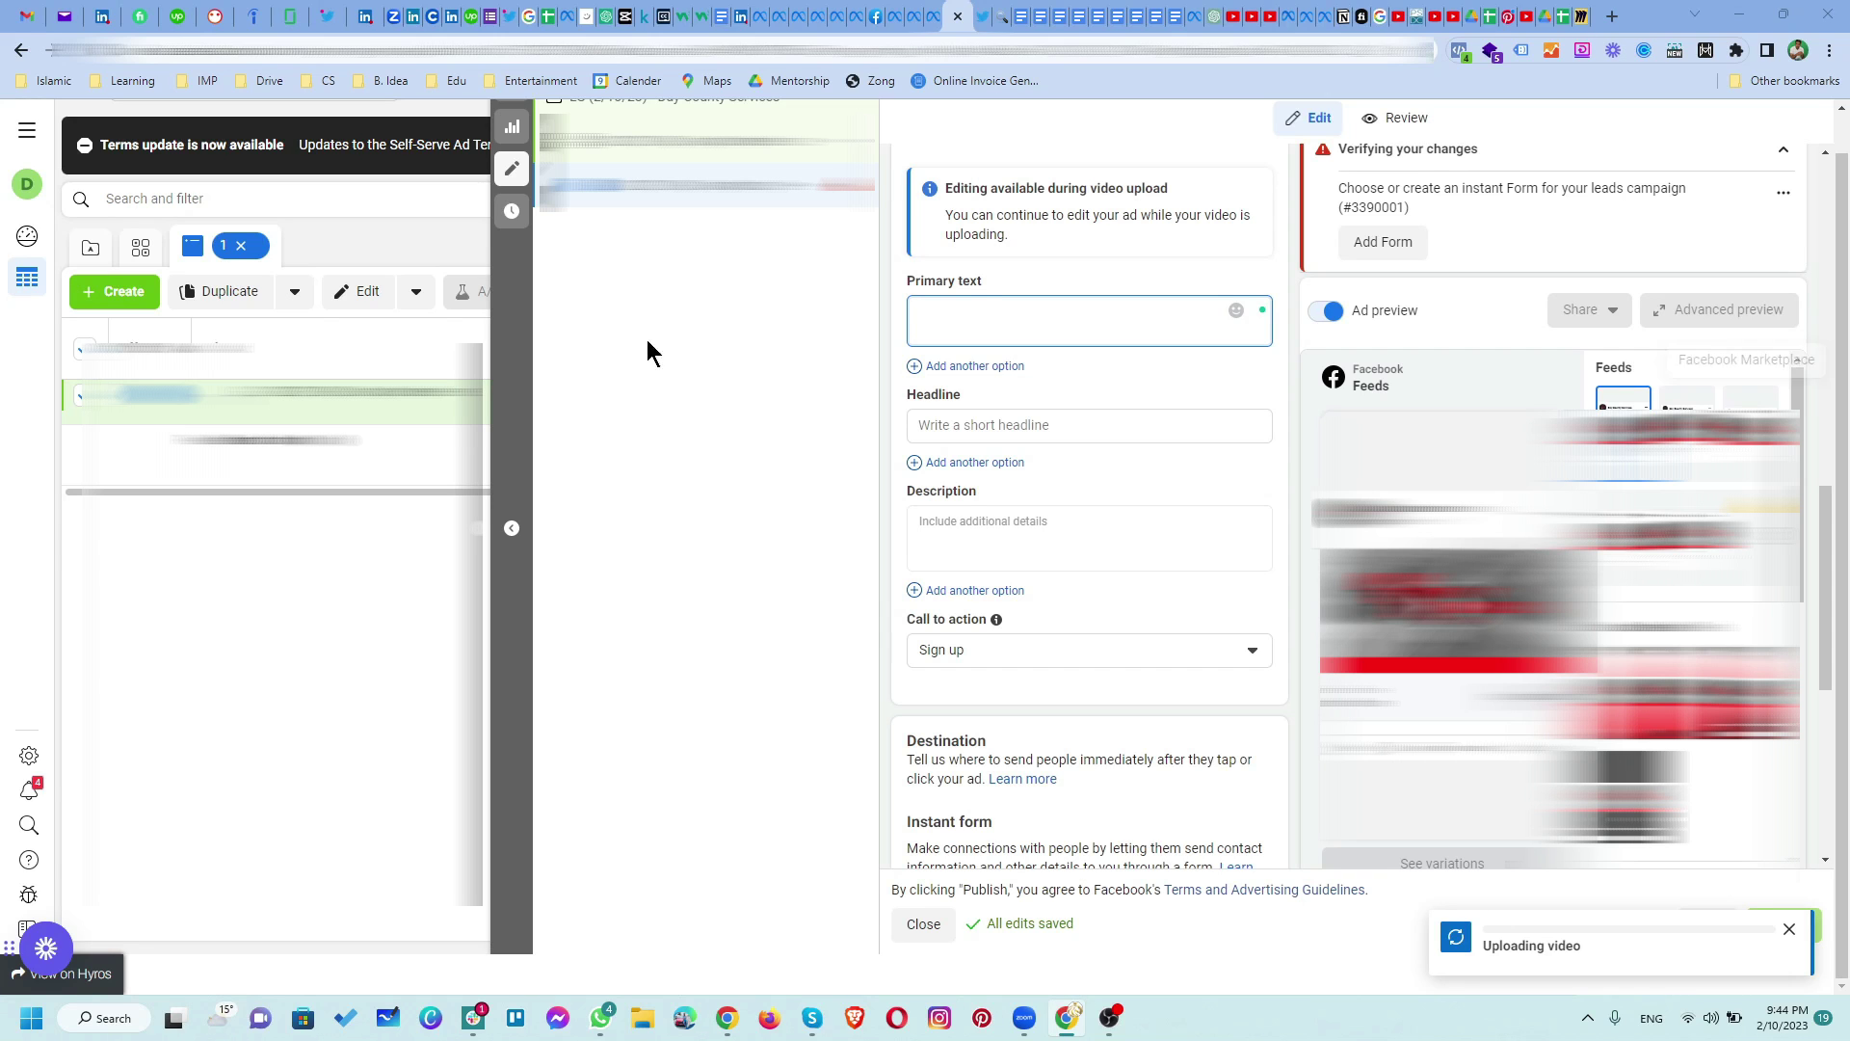
{"action": "type", "text": "Here's to all your Class A Truckers Looking.  Tired of dead-end jobs, oil fields, and feeling like a number when looking for a good truck driving job?  If you want to make 100k+, Click the link below!   Our drivers stick with us because we're like family. Get home to see the home you are paying for, BBQs, and see your family. We only have a few new trucks to fill, and we are looking for the best drivers.   Click the button below to apply now.   Must have a good record.   Top Pay & Paid Hourly—Not by the Loaded Mile Weekly direct deposit payroll Several additional ways to get paid! Home daily, and you can pick your shift! Weekends off! New Trucks"}
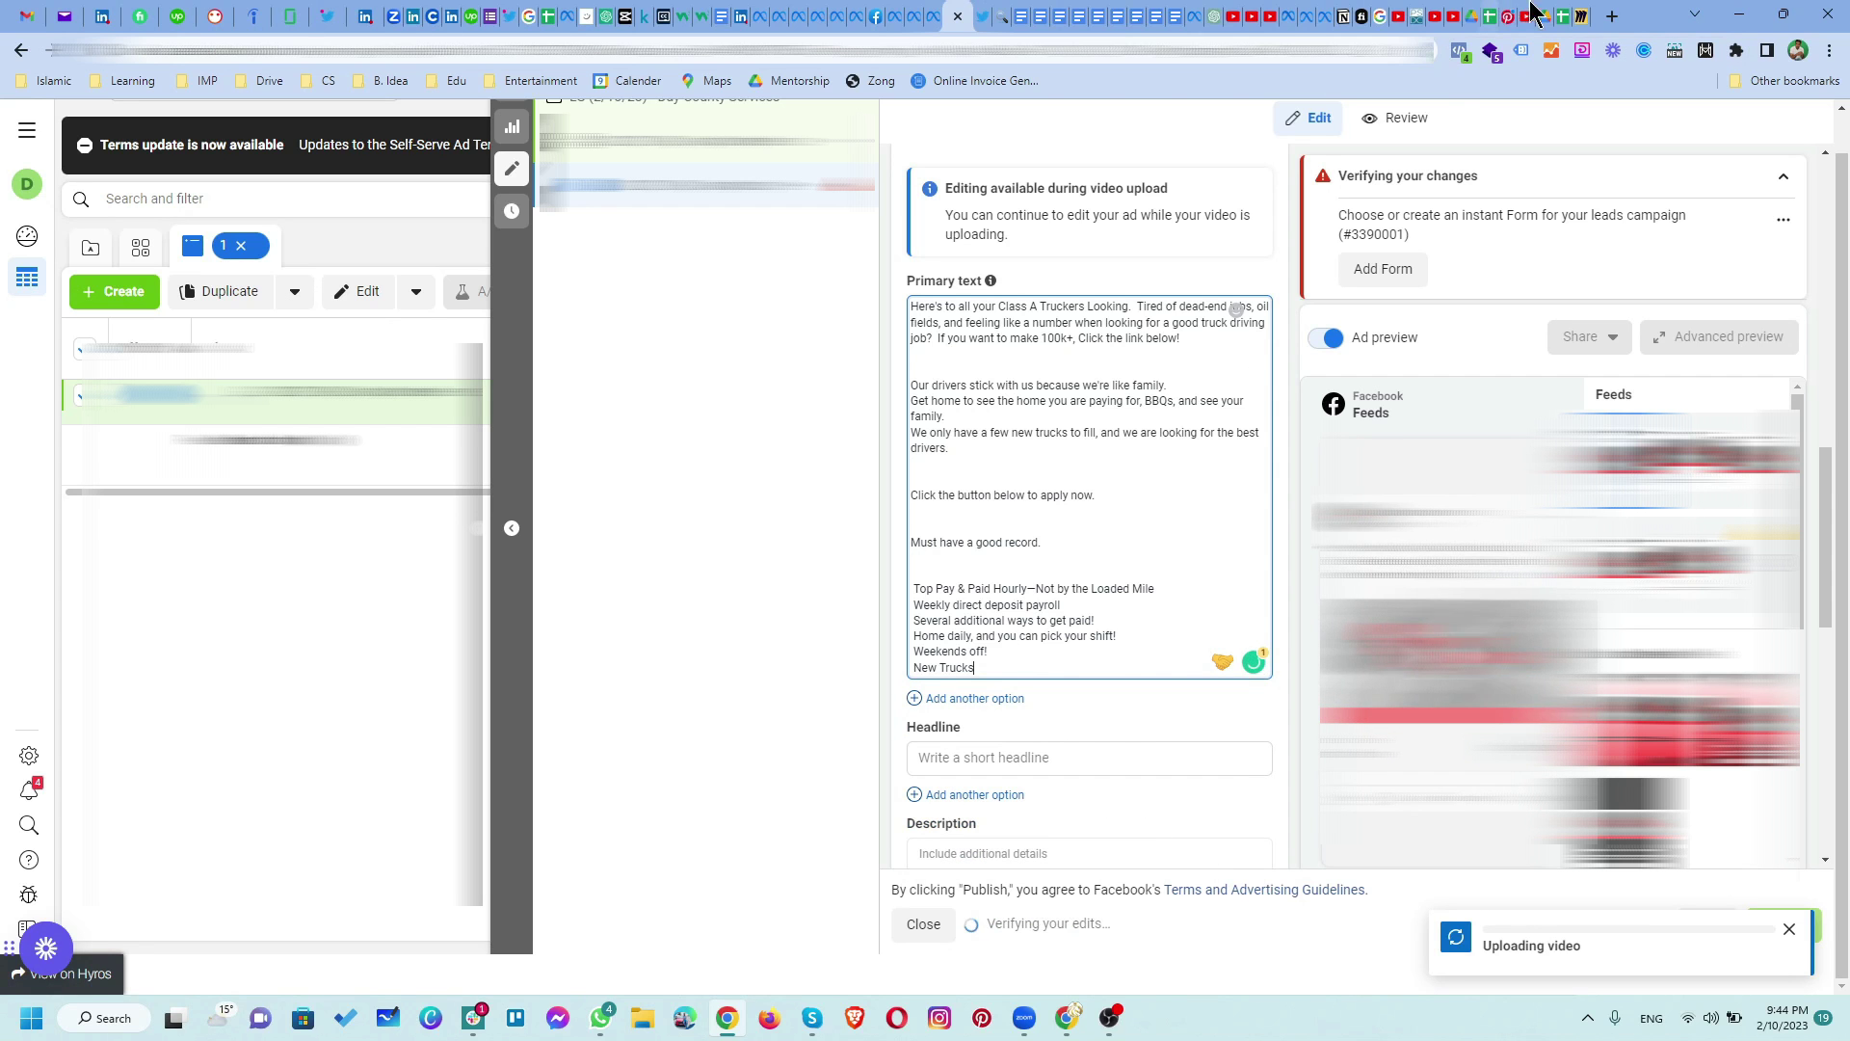
Step: Look up "tick" on Emojipedia in a new browser tab and copy the Check Mark emoji
{"action": "left_click", "coordinate": [1612, 17]}
{"action": "type", "text": "tic"}
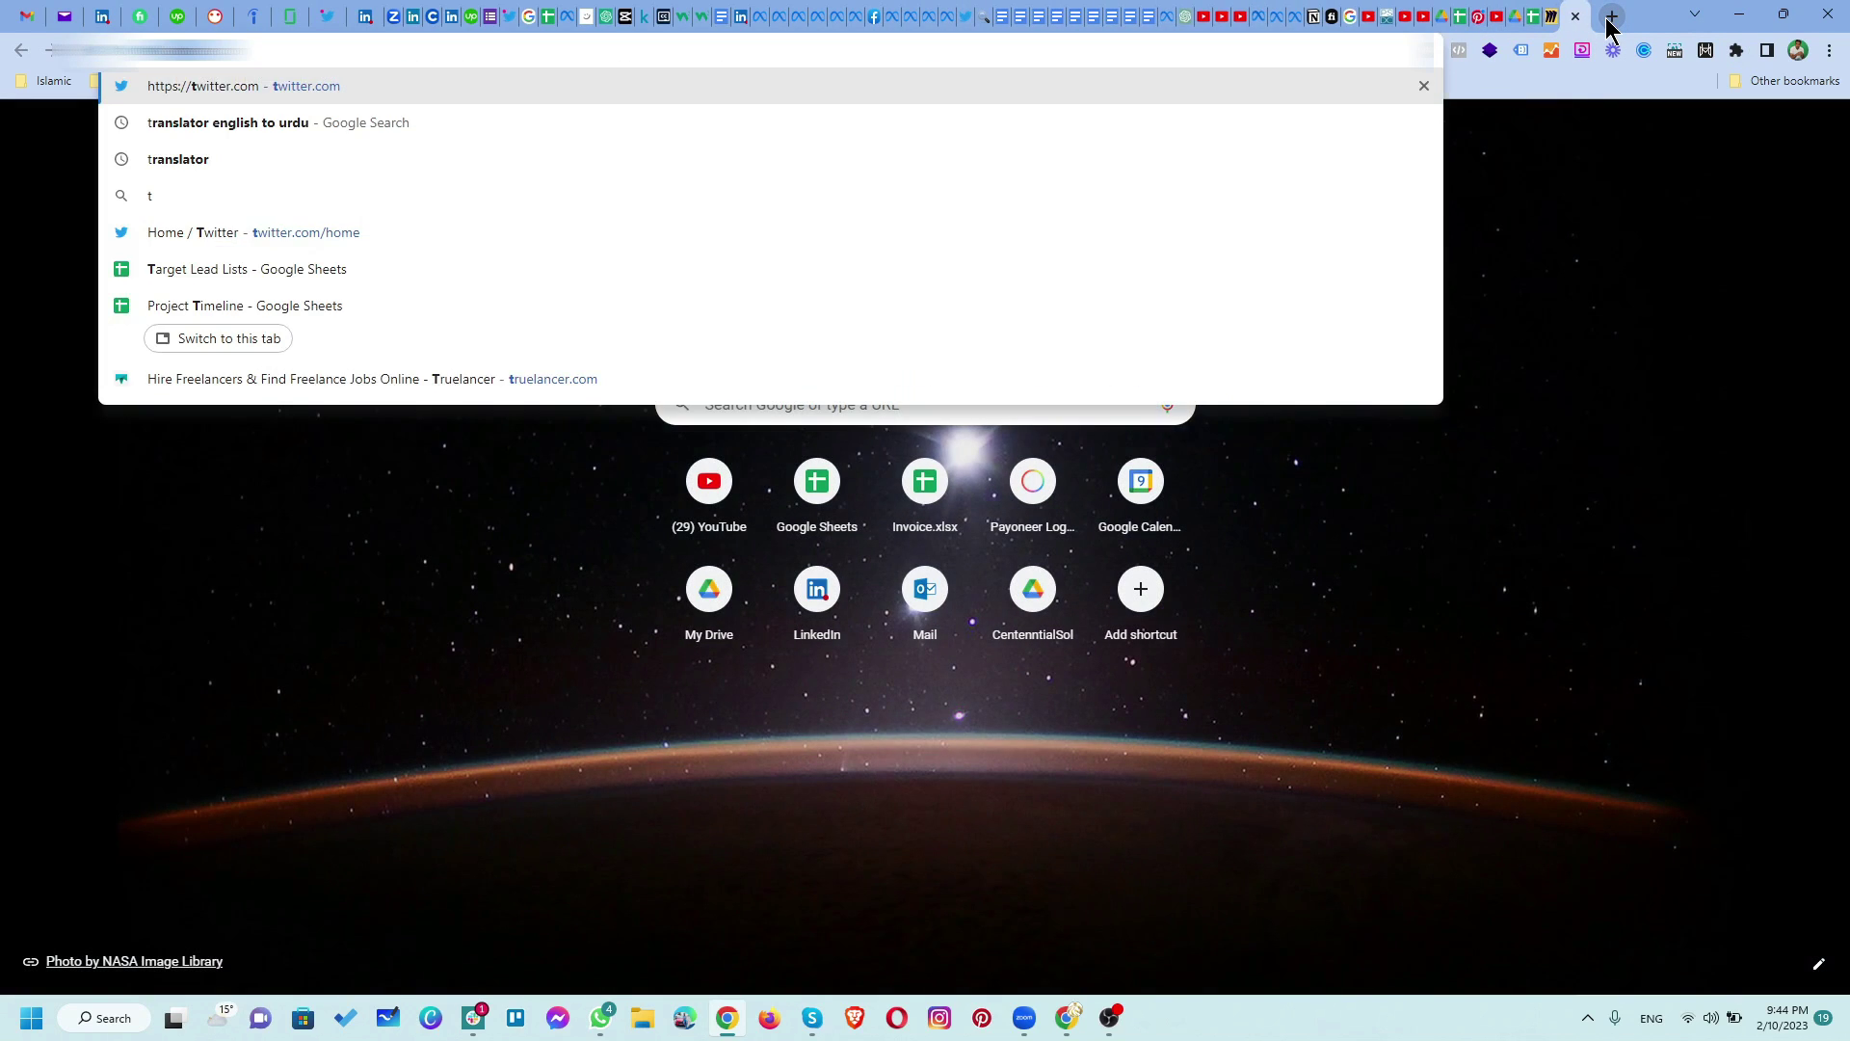
{"action": "type", "text": "k"}
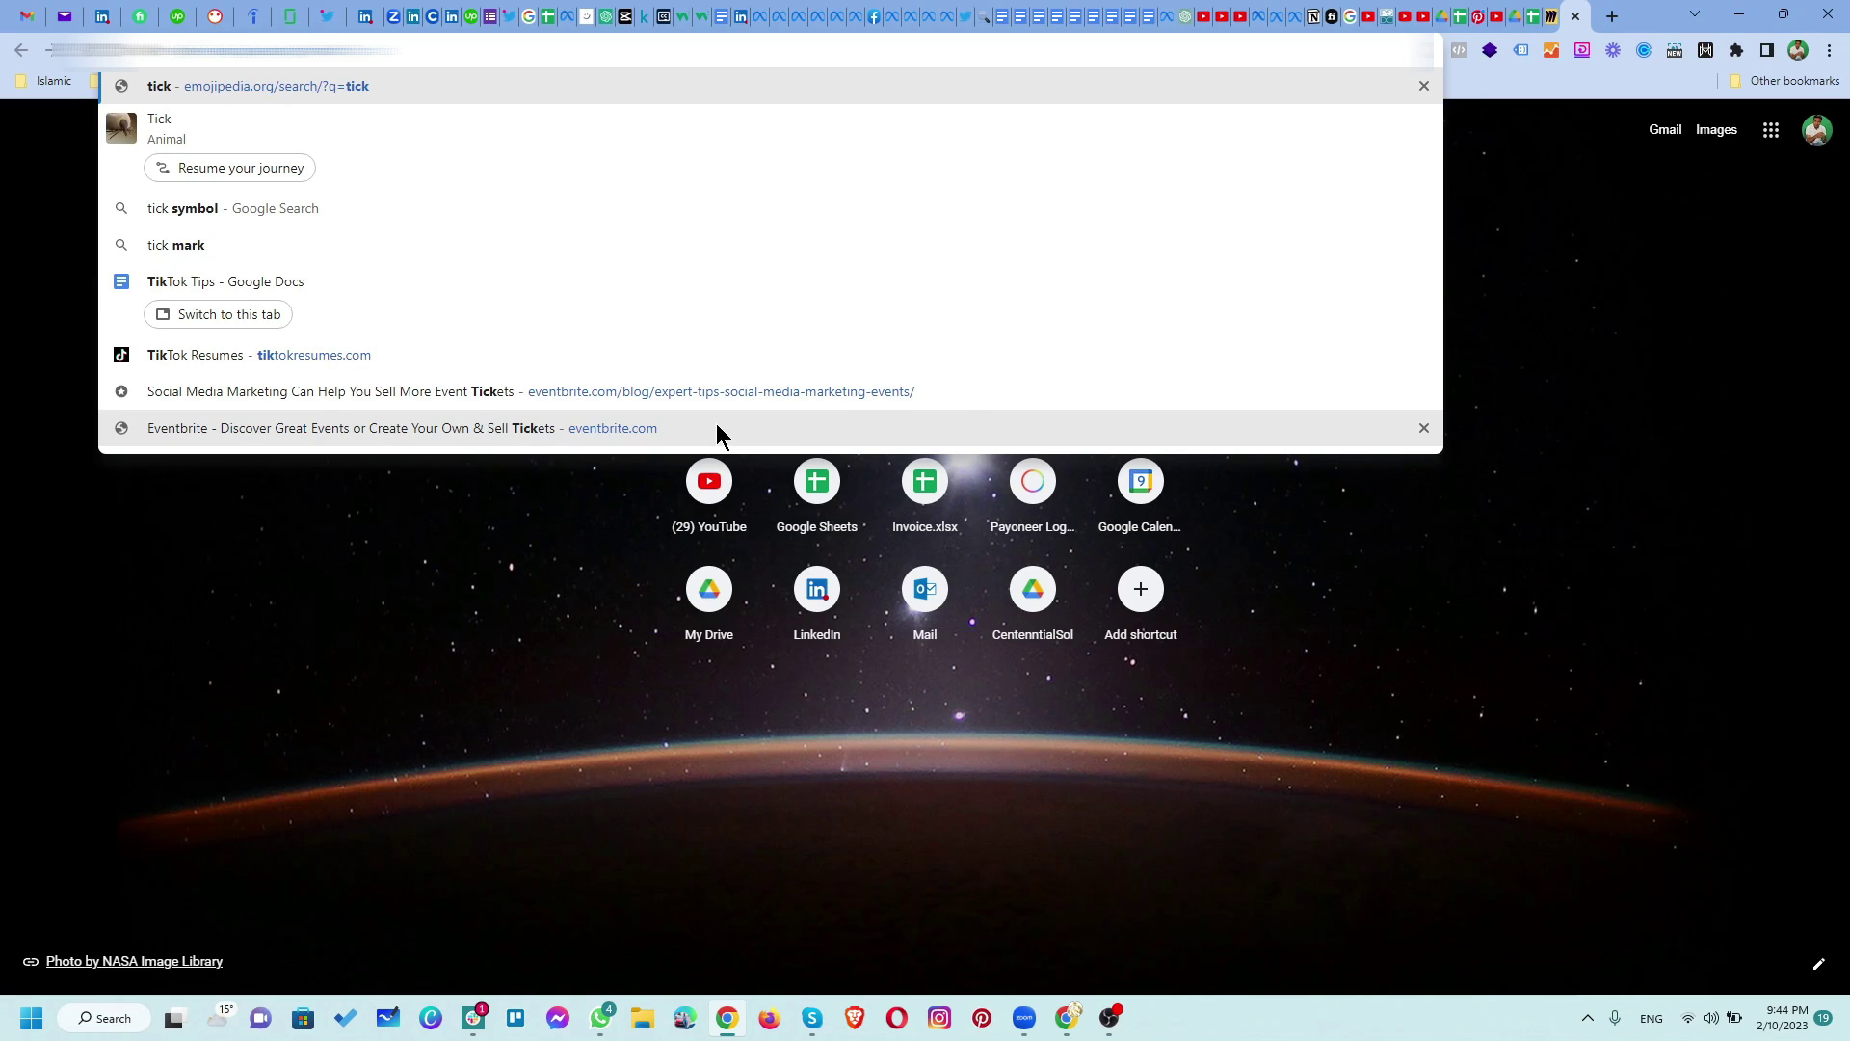
{"action": "key", "text": "Escape"}
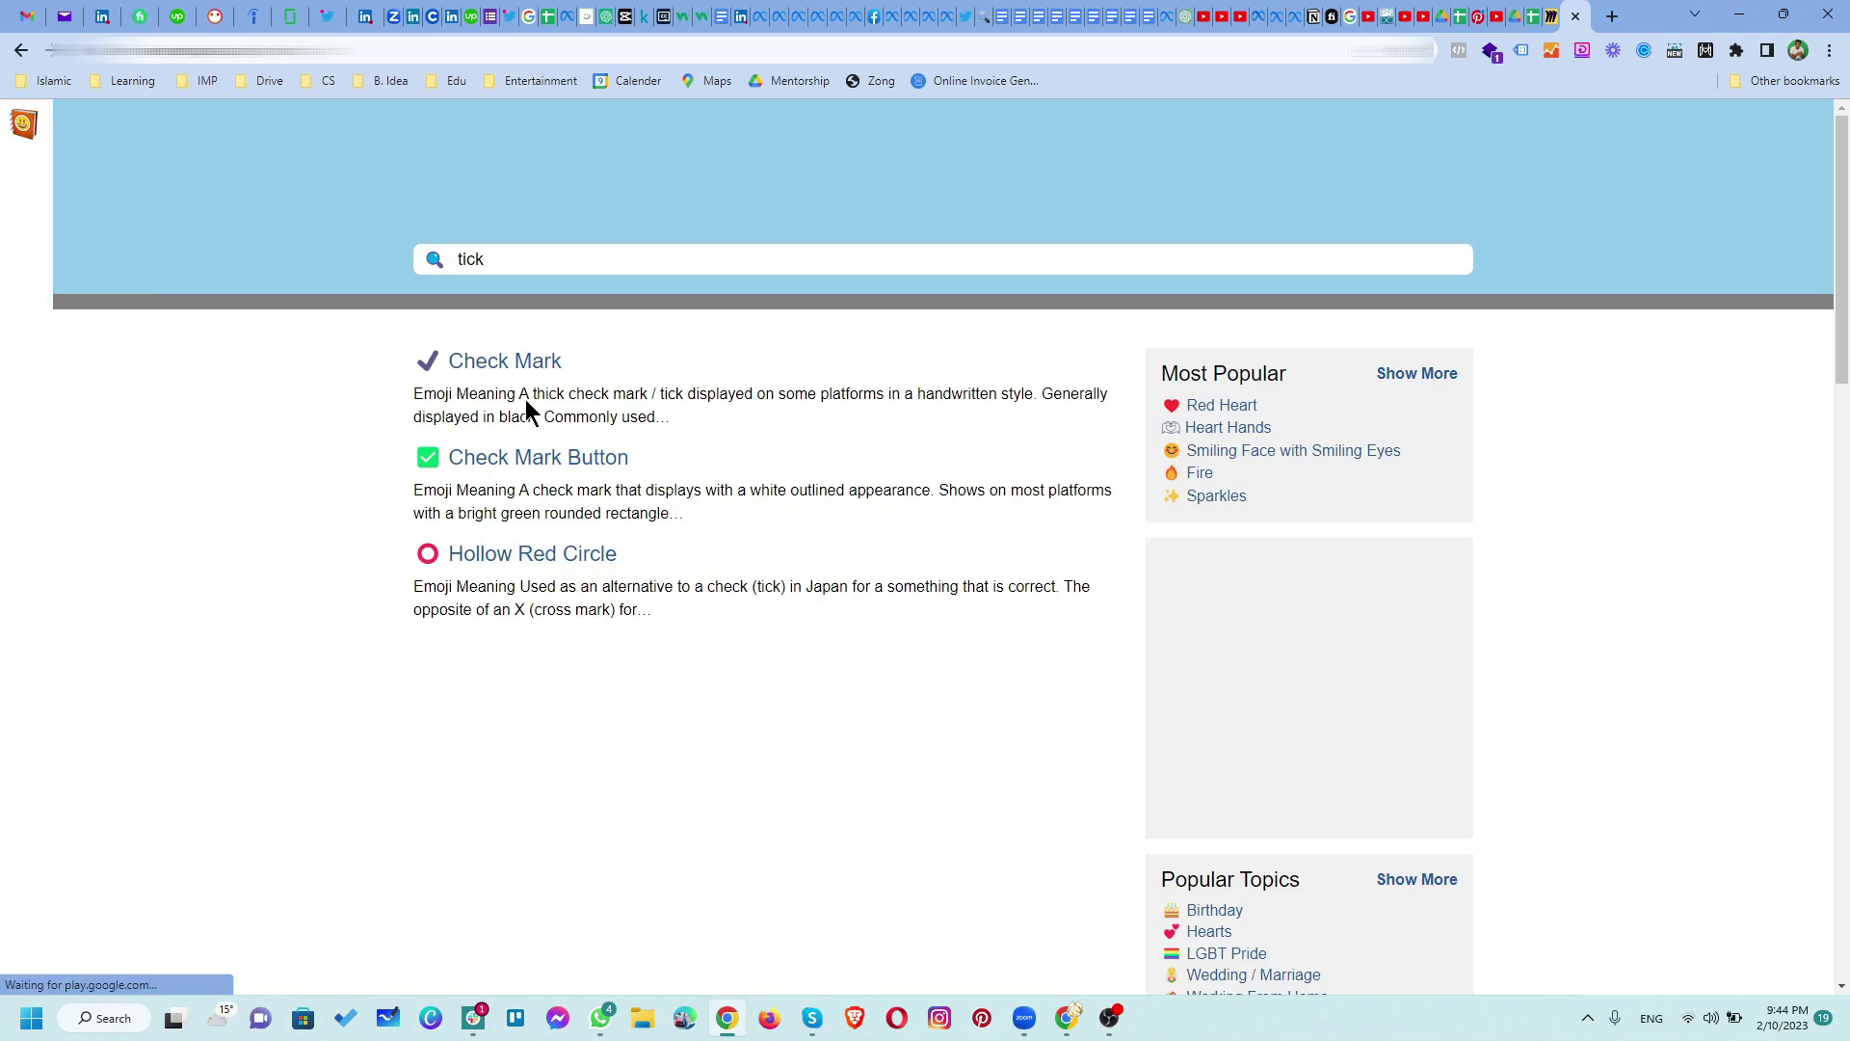
{"action": "left_click", "coordinate": [503, 446]}
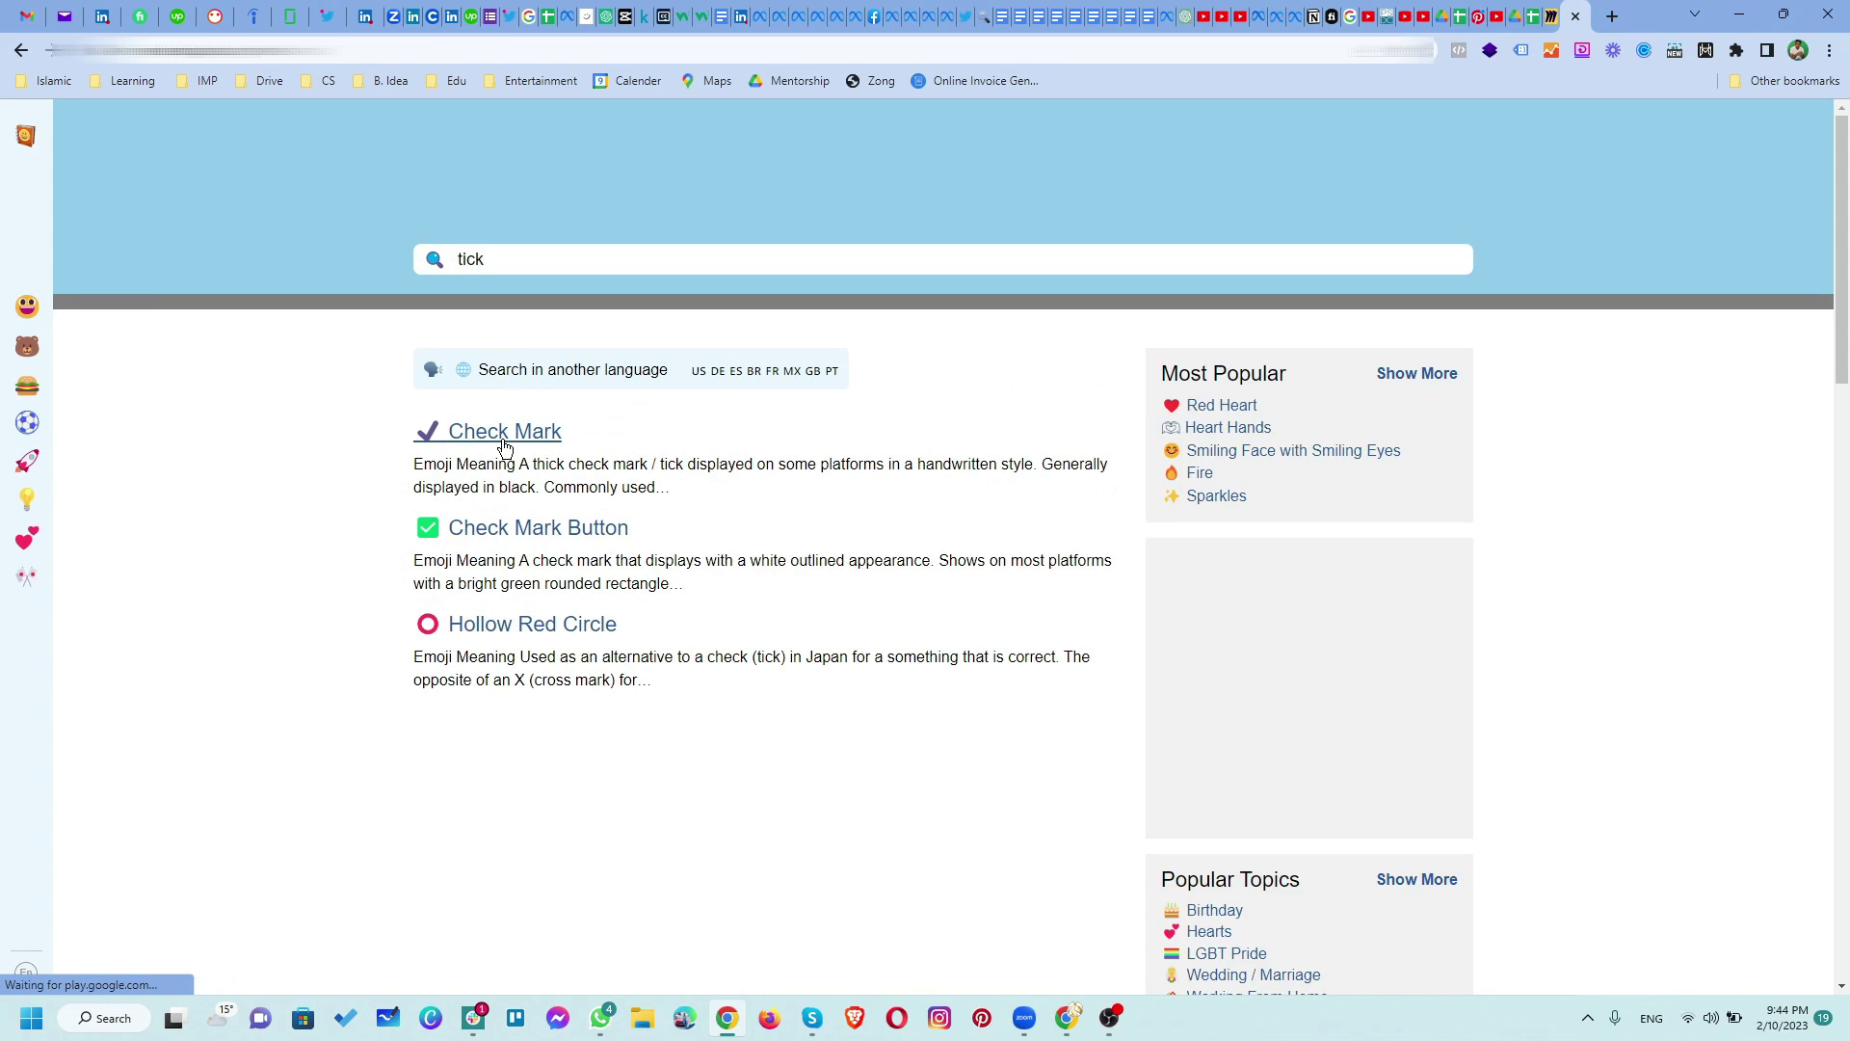
{"action": "left_click", "coordinate": [706, 708]}
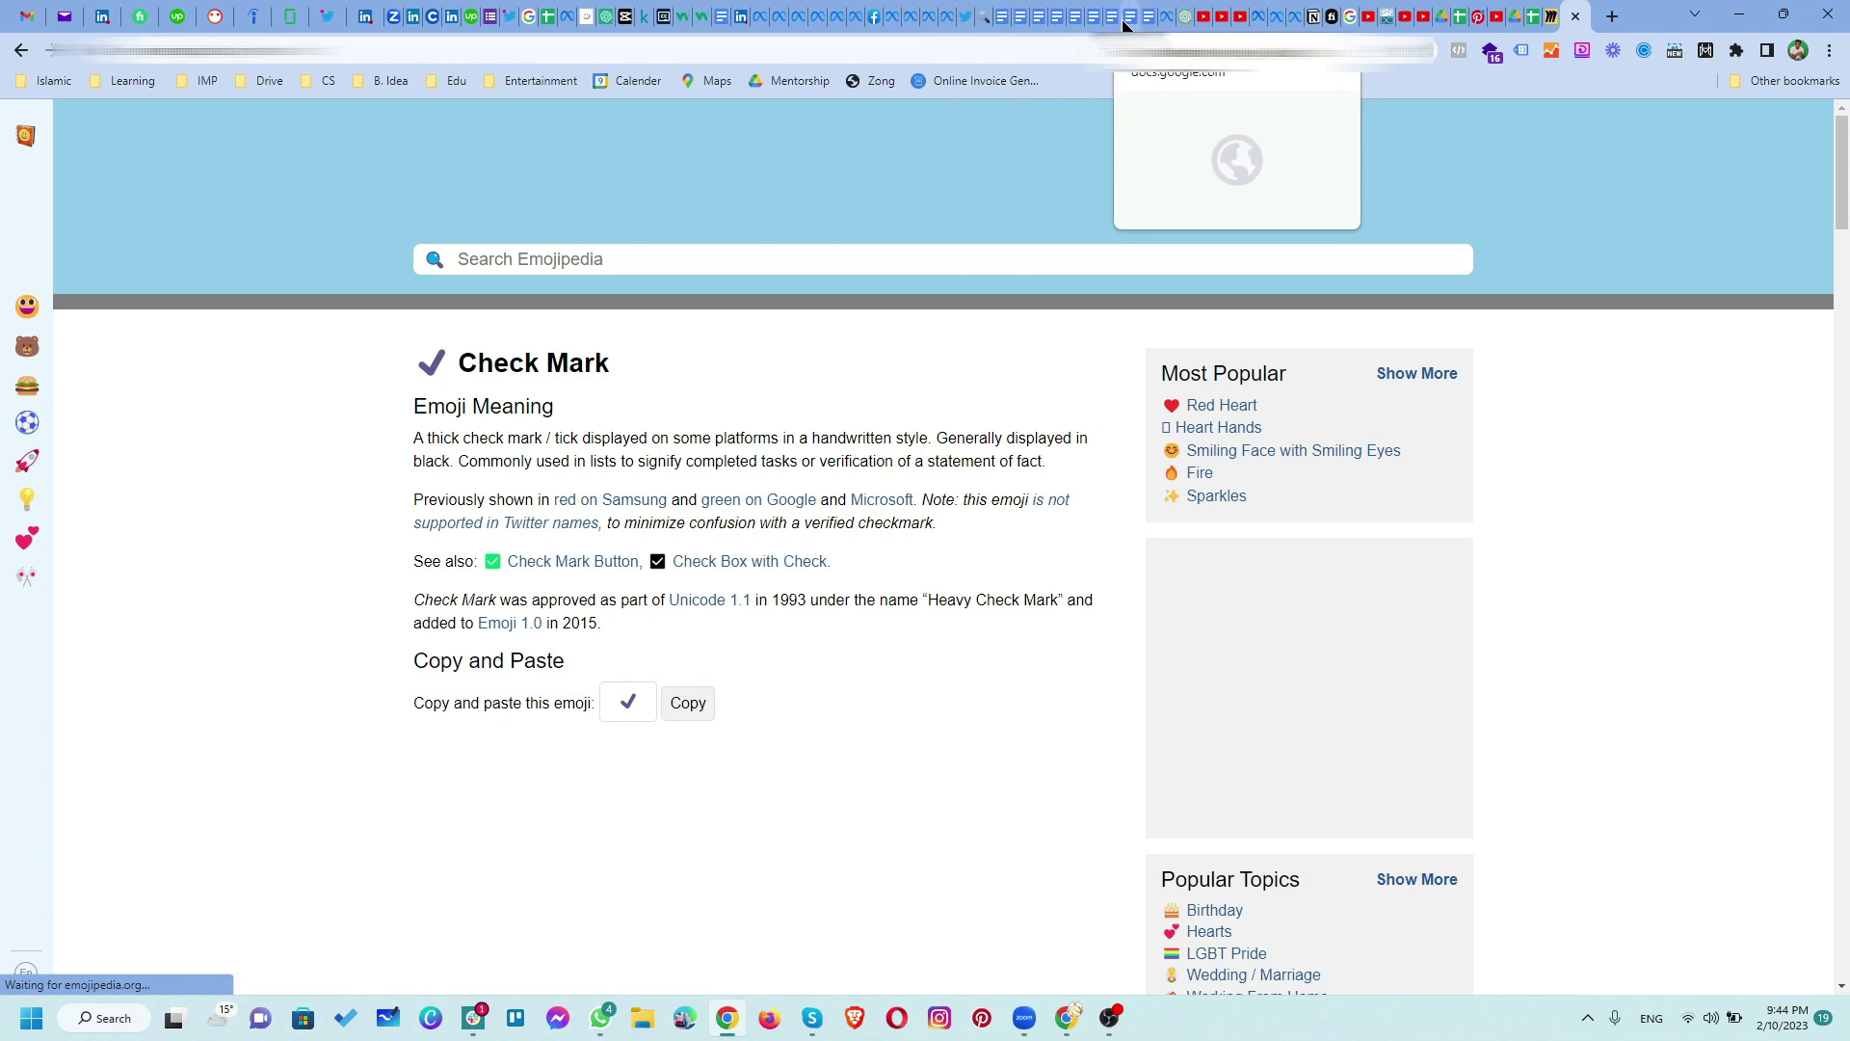
Step: Back in the ad's primary text, insert the check mark emoji before each benefit line from "Top Pay & Paid Hourly" to "New Trucks"
{"action": "left_click", "coordinate": [939, 13]}
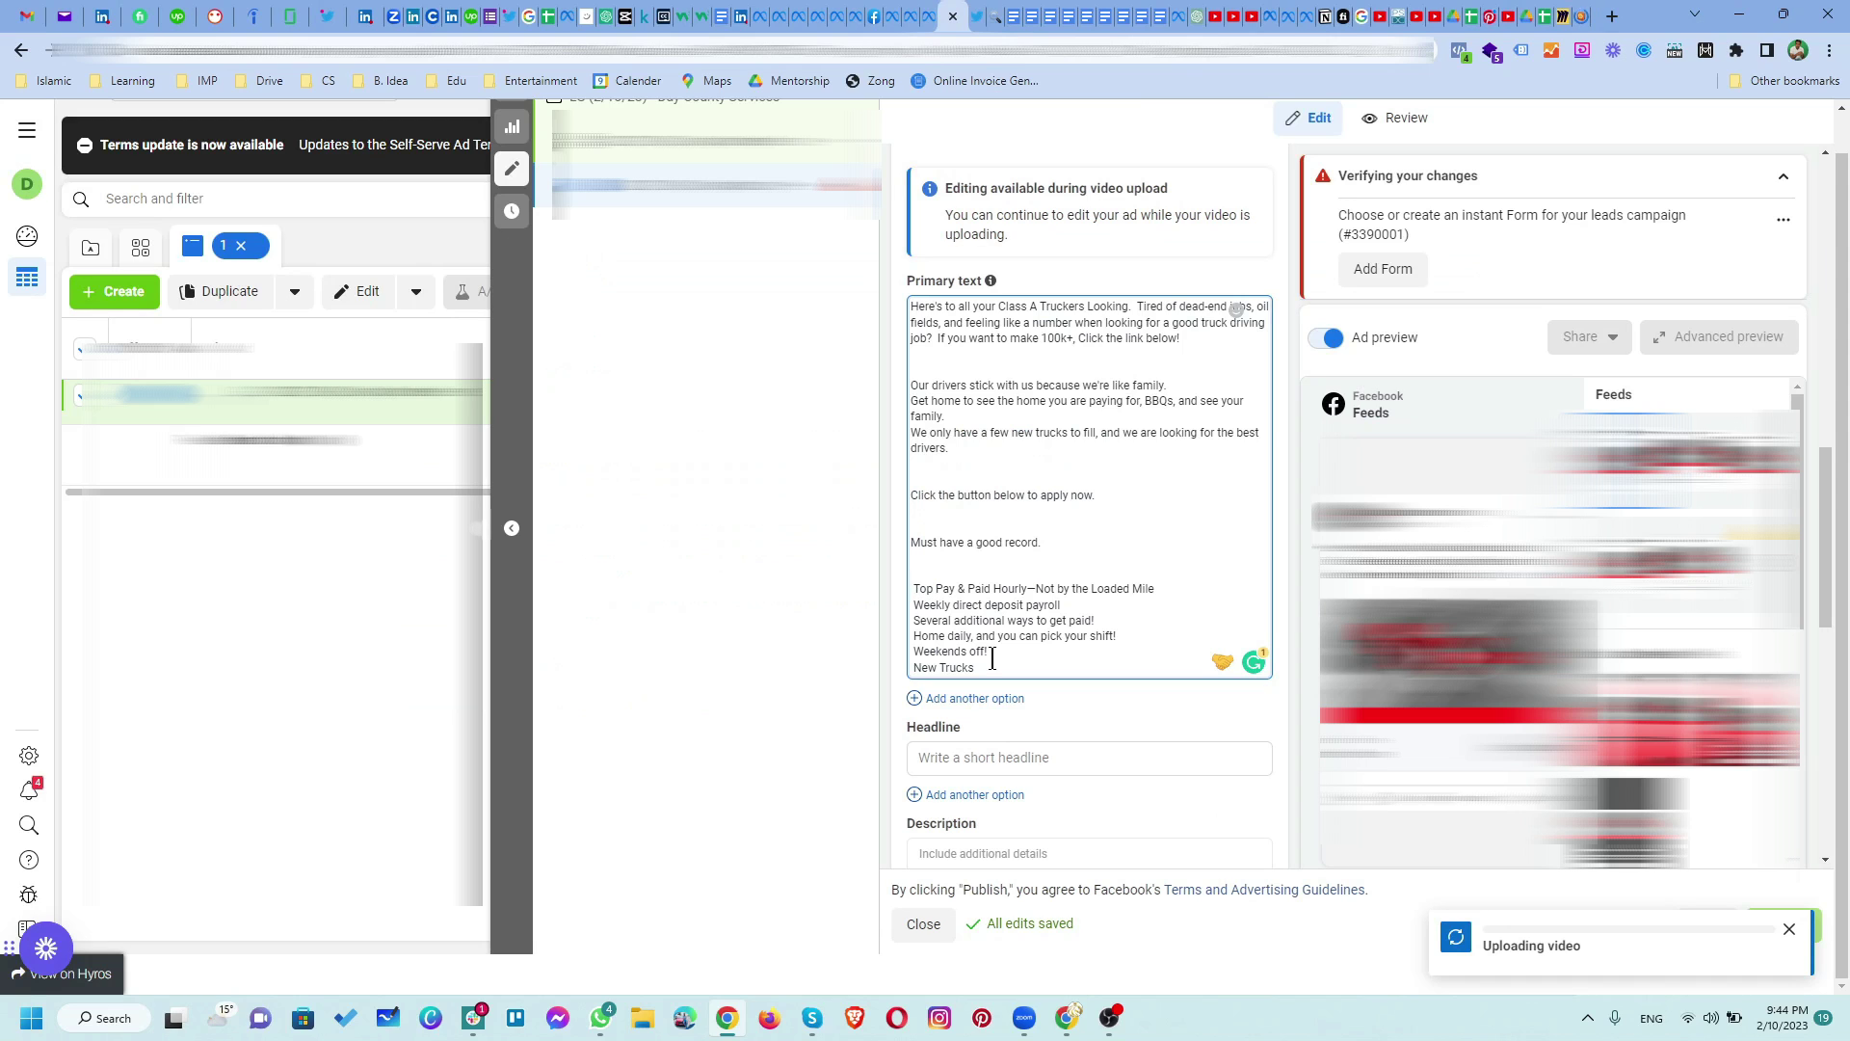
{"action": "key", "text": "ctrl+v"}
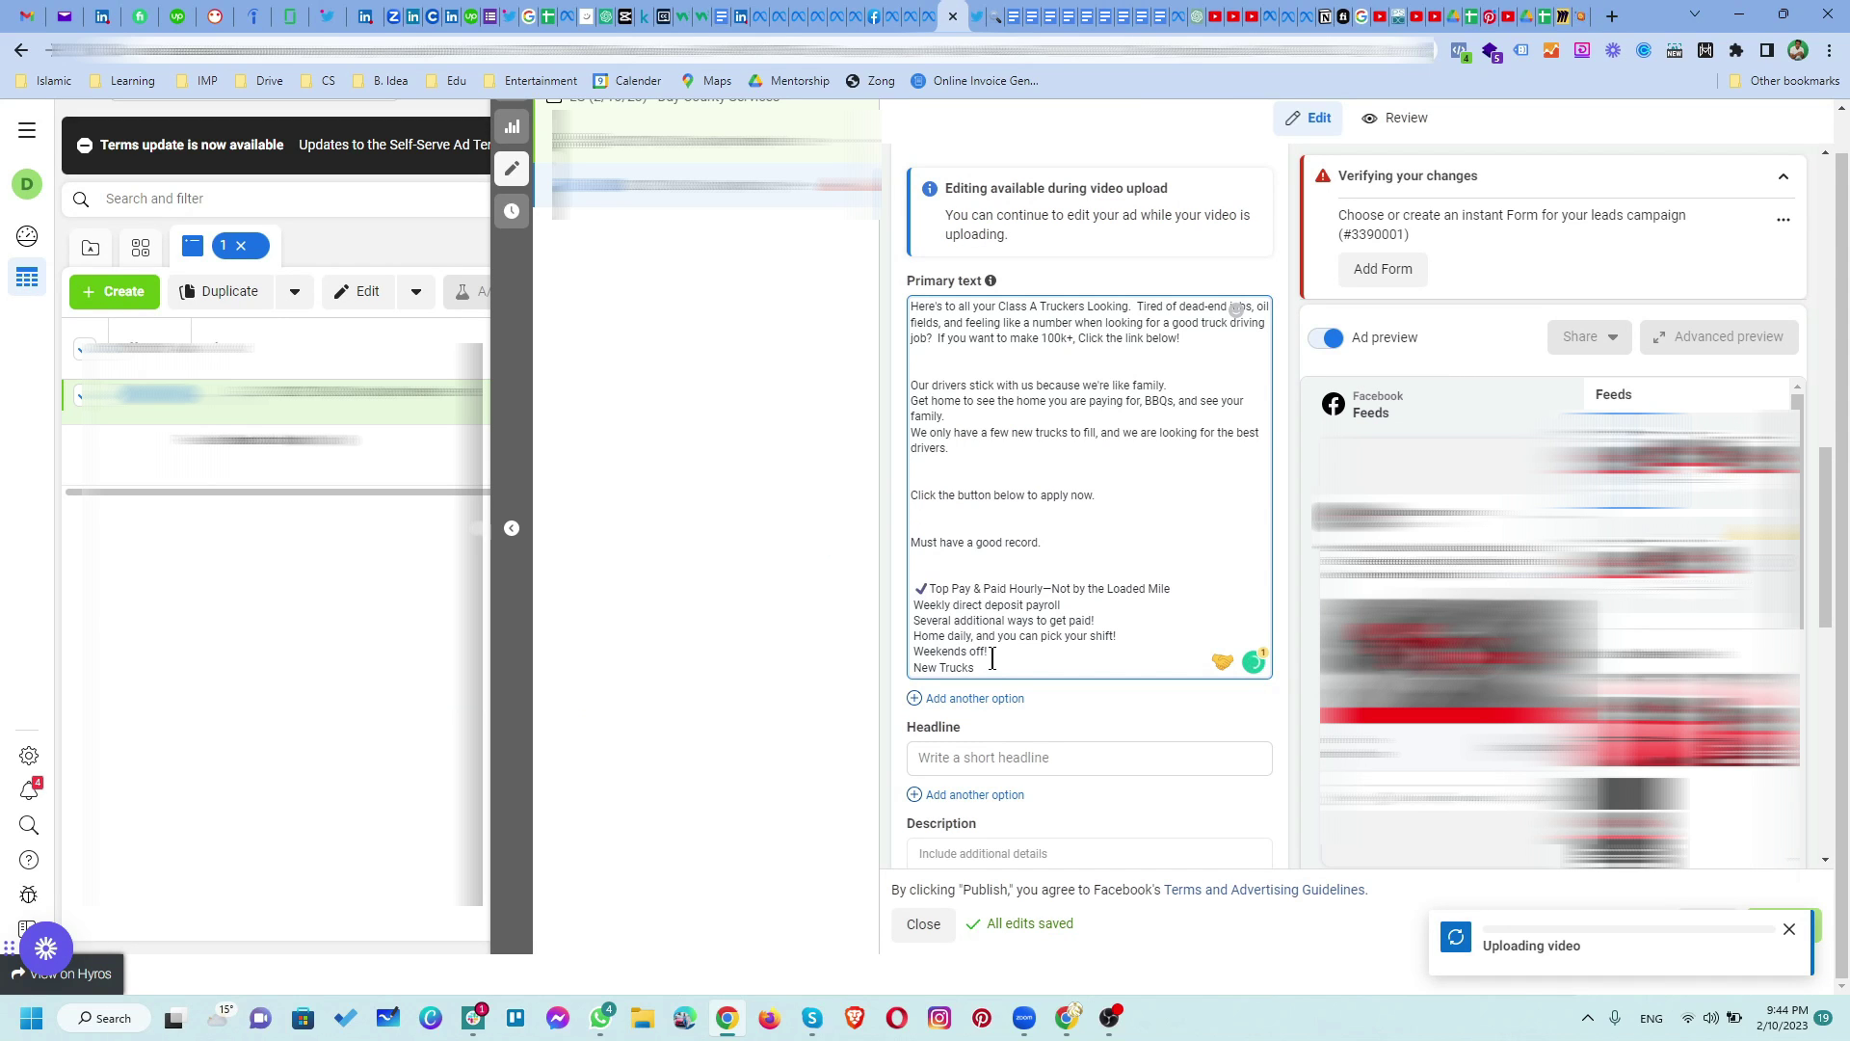
{"action": "key", "text": "Down"}
{"action": "key", "text": "Home"}
{"action": "key", "text": "ctrl+v"}
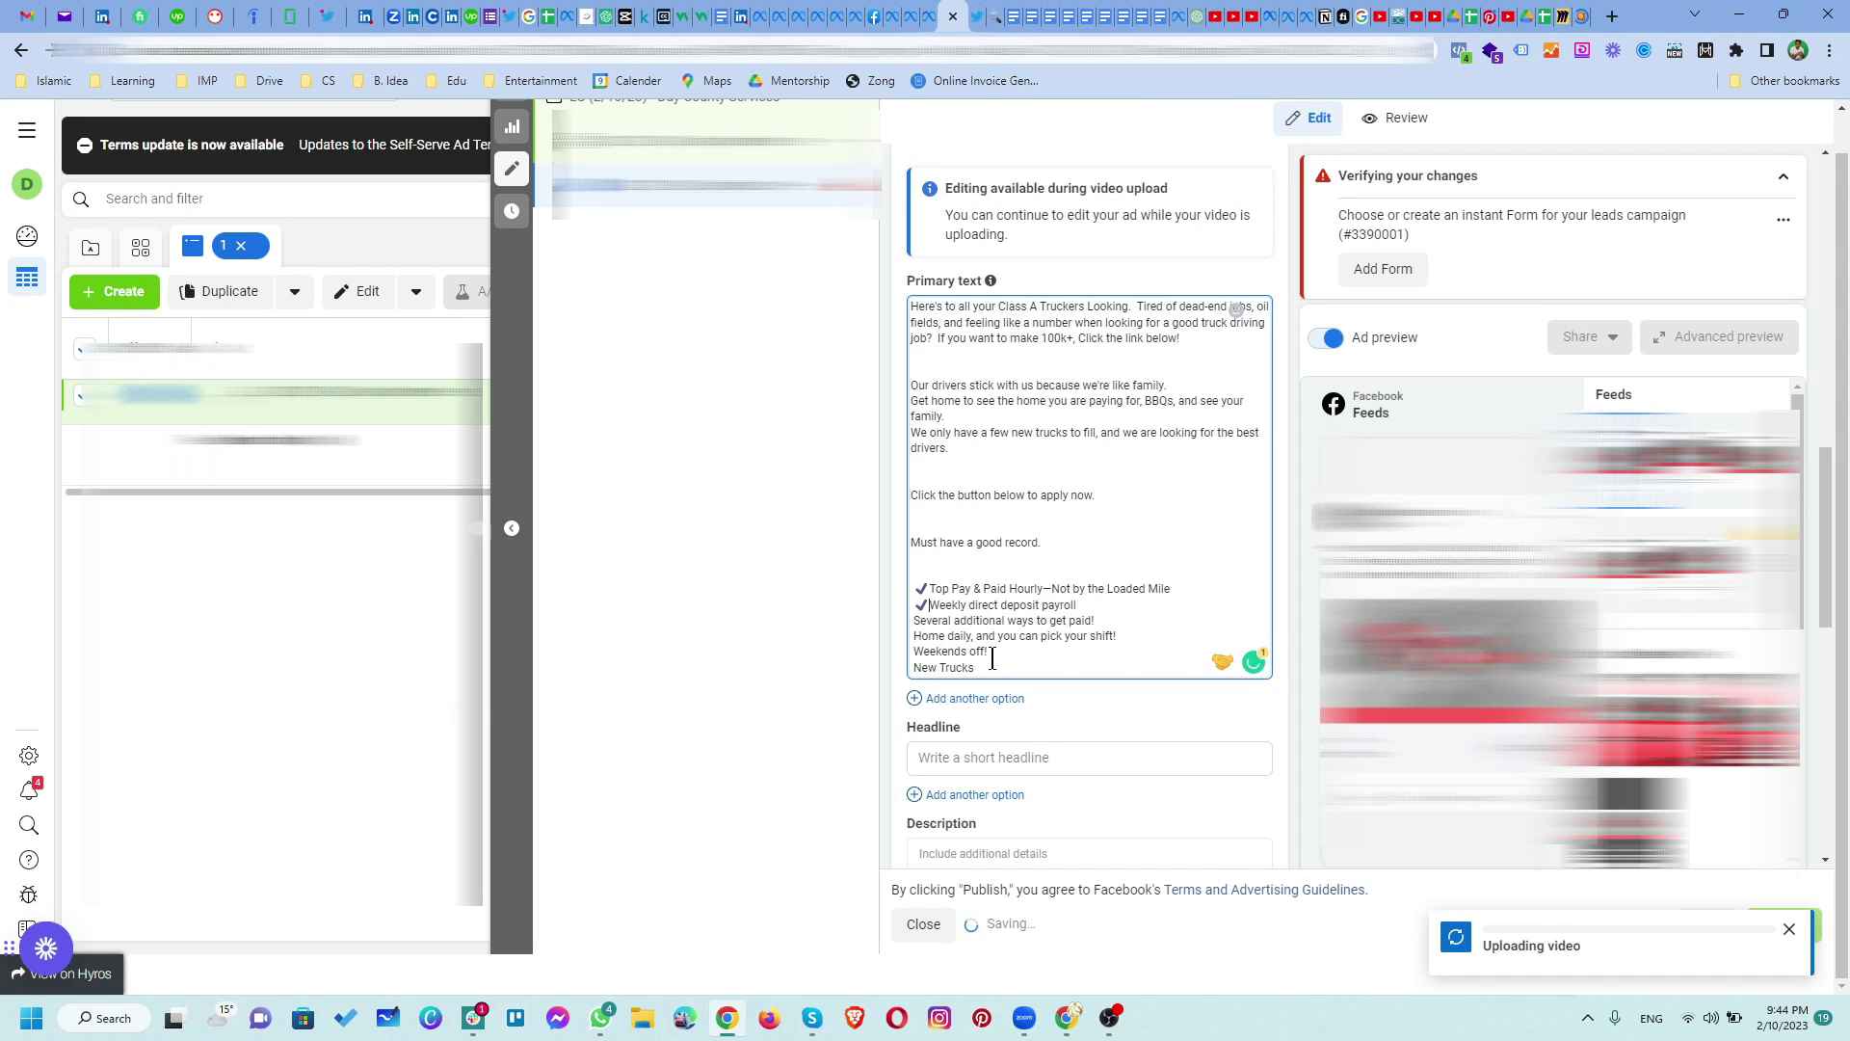
{"action": "key", "text": "Down"}
{"action": "key", "text": "Home"}
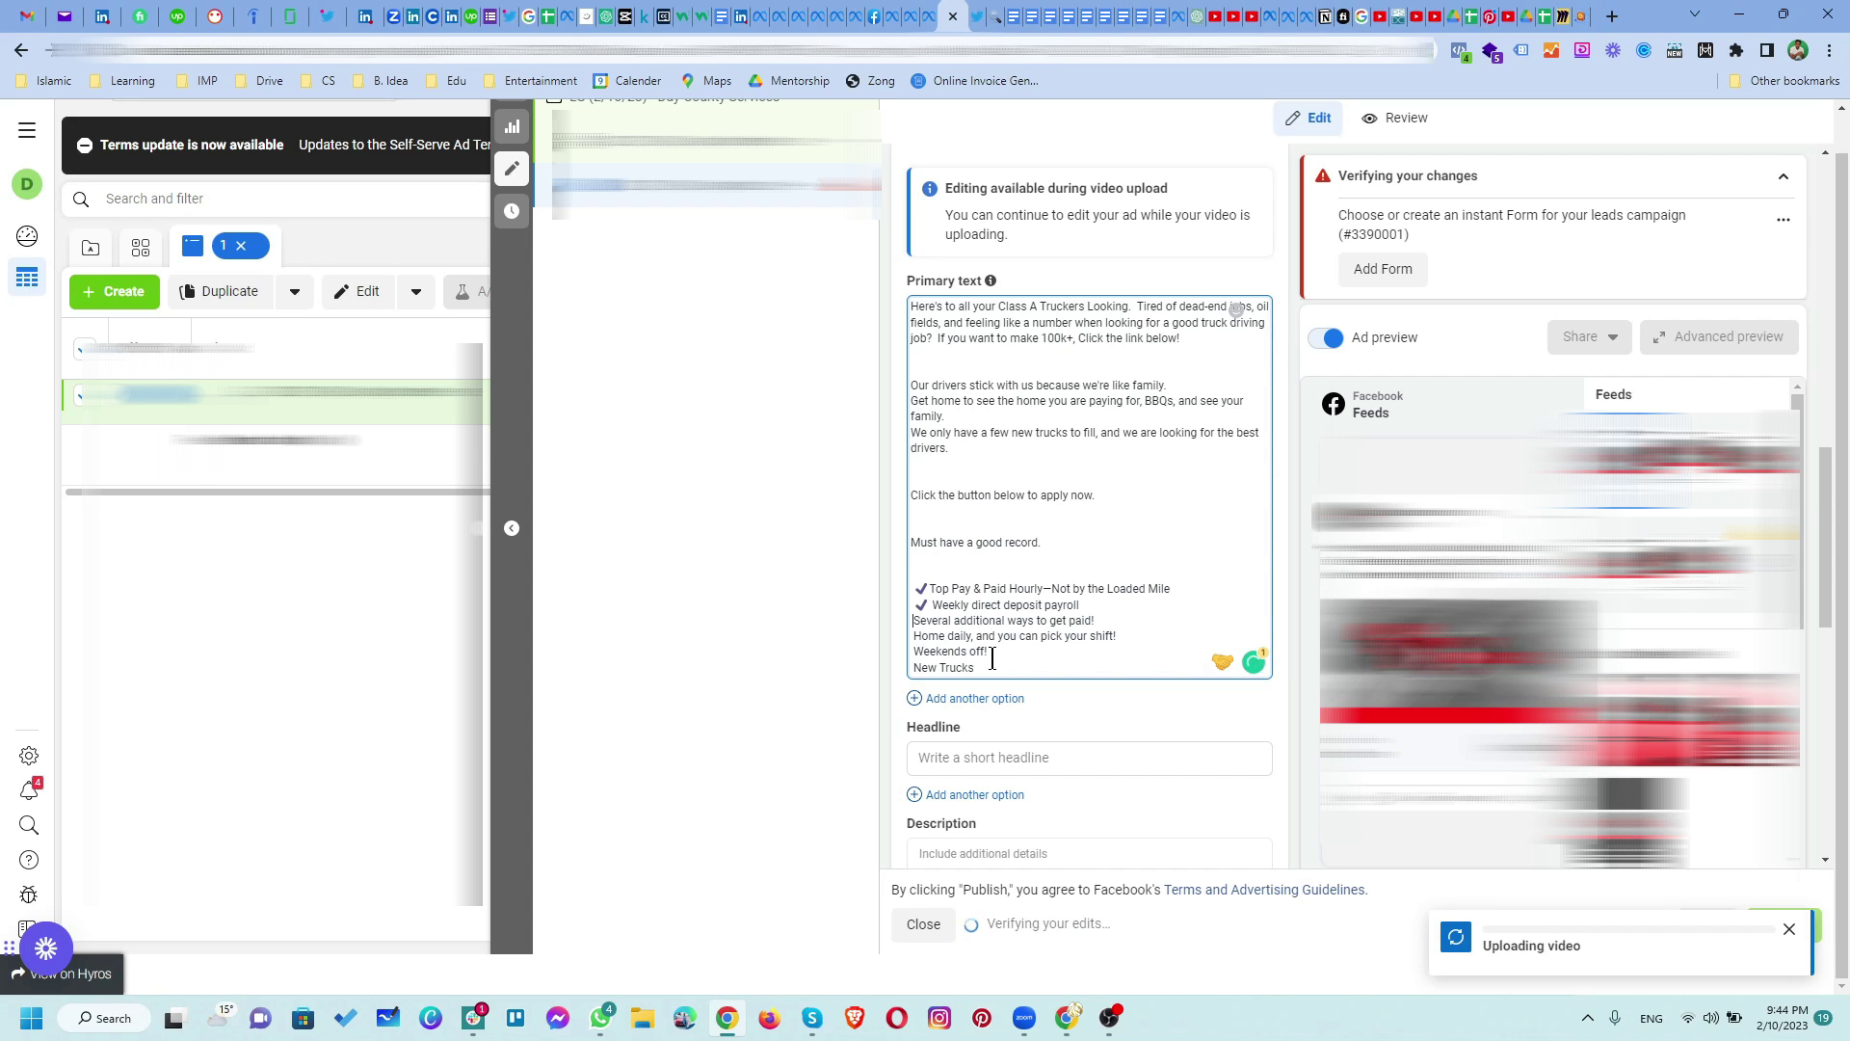
{"action": "key", "text": "ctrl+v"}
{"action": "key", "text": "Down"}
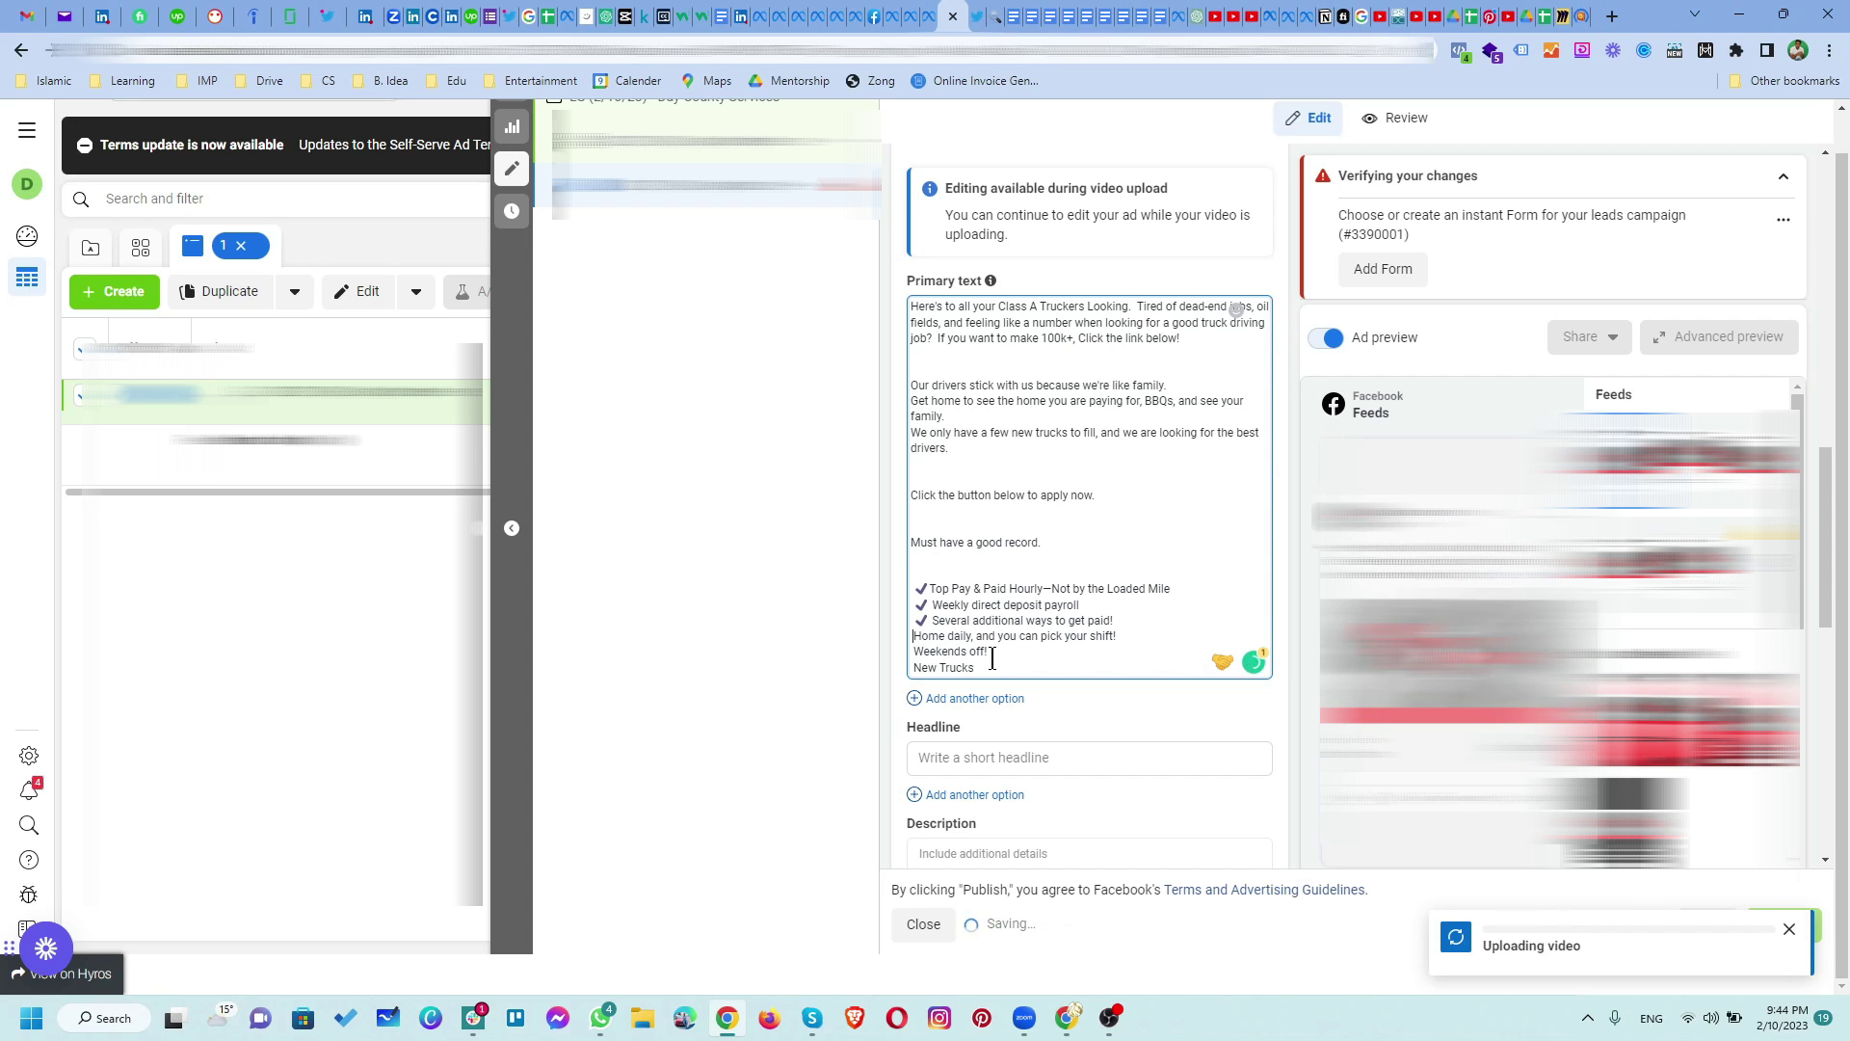
{"action": "key", "text": "ctrl+v"}
{"action": "key", "text": "Down"}
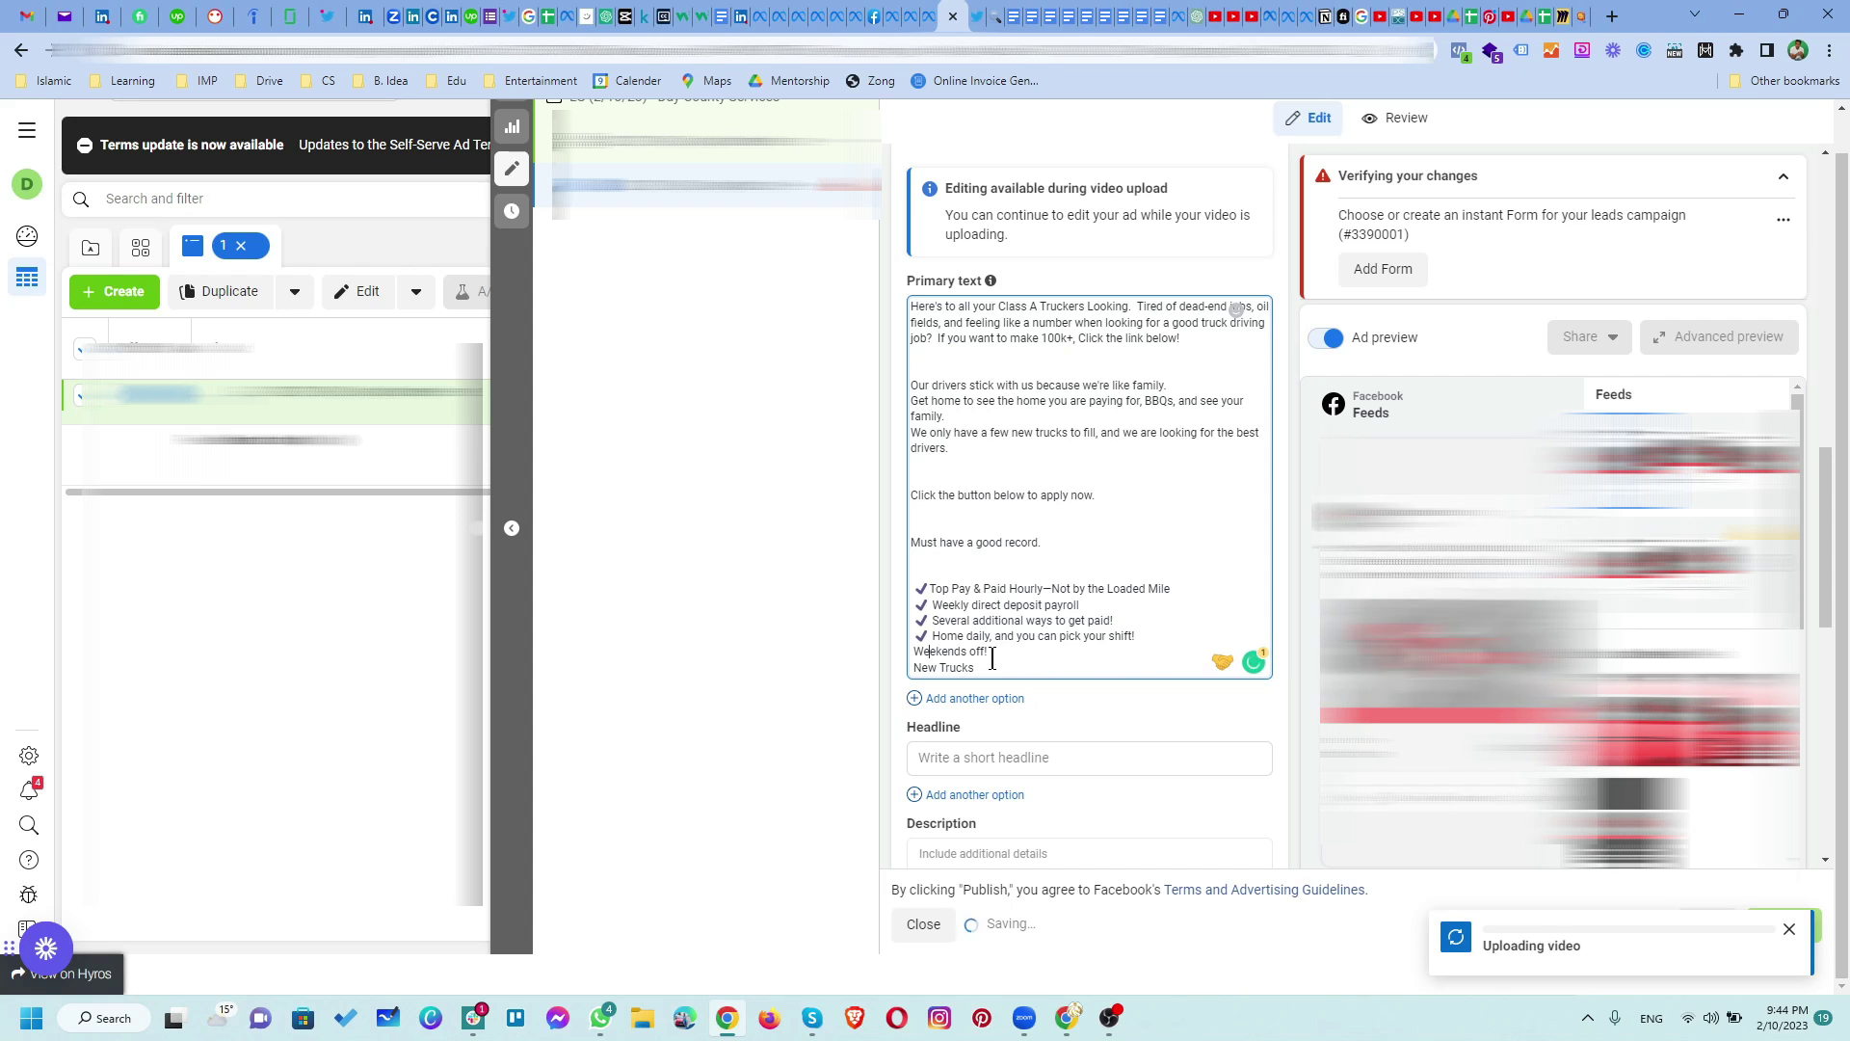
{"action": "key", "text": "ctrl+v"}
{"action": "key", "text": "Down"}
{"action": "key", "text": "ctrl+v"}
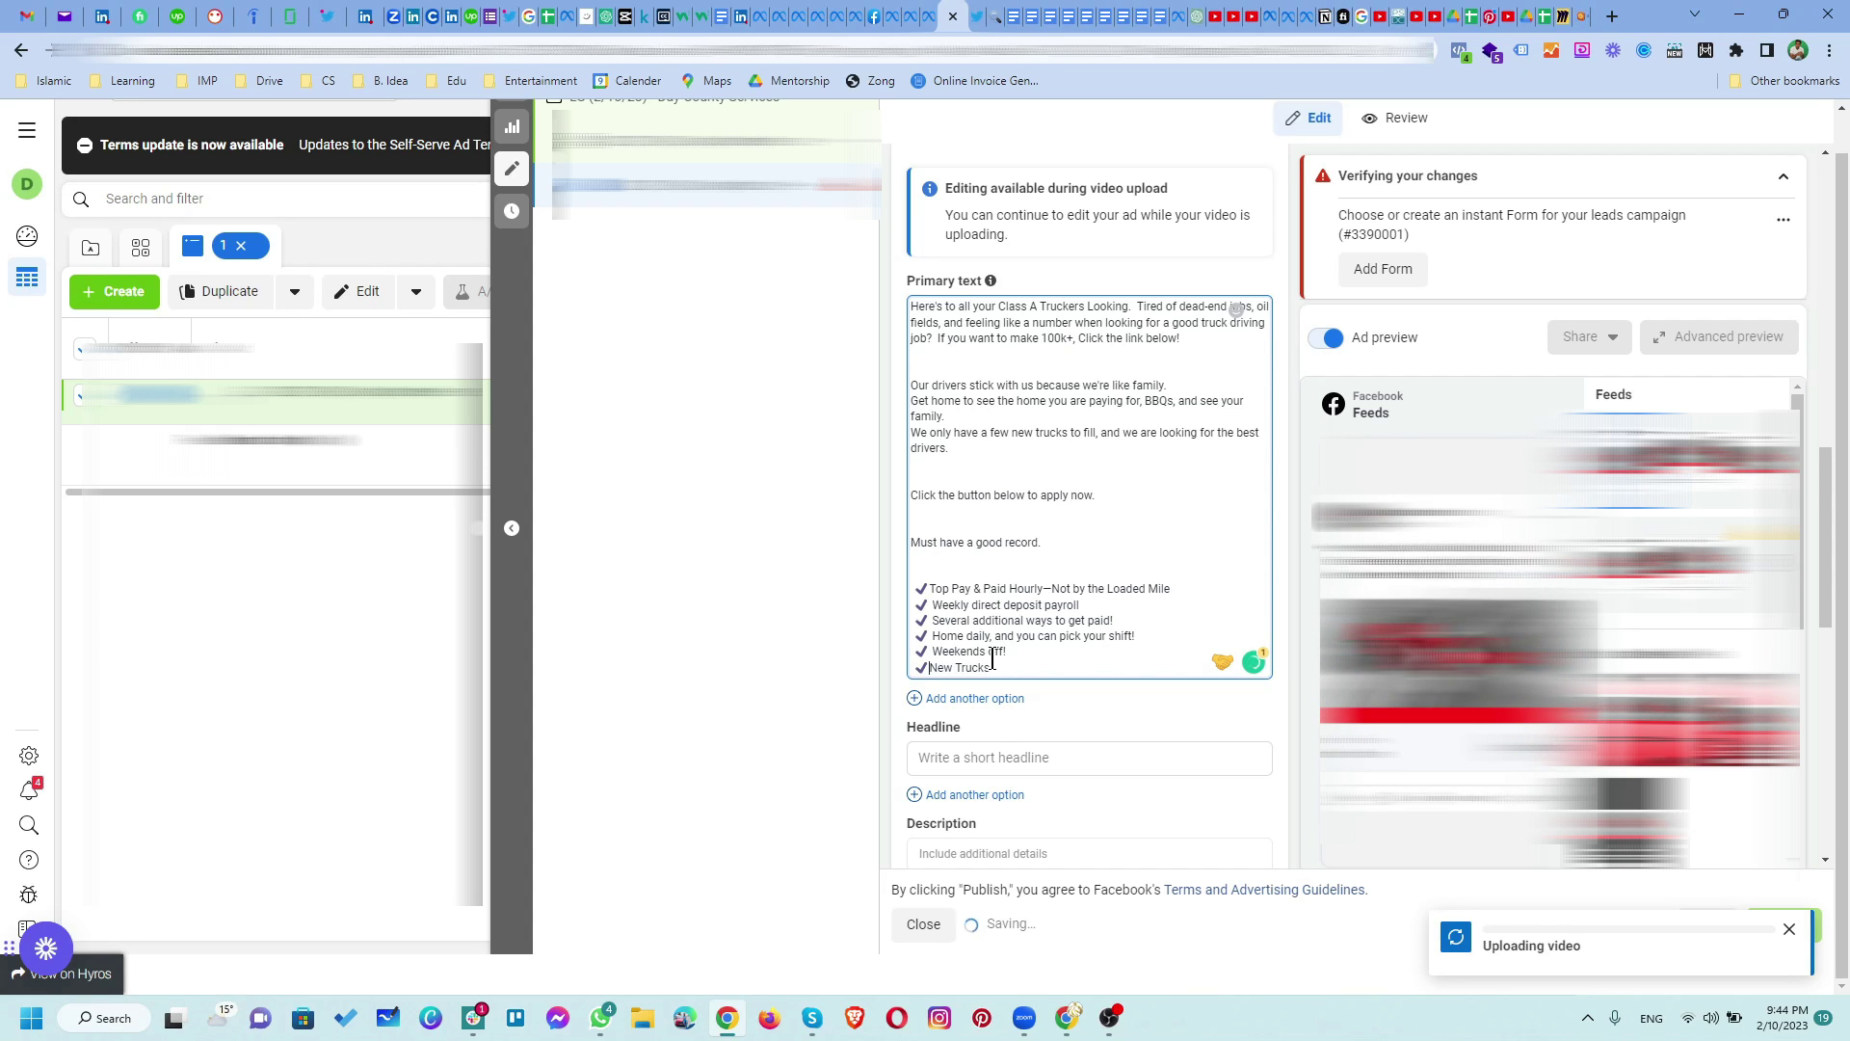
Step: Delete the extra blank lines between the primary text's paragraphs, leaving a single empty line between them
{"action": "left_click", "coordinate": [965, 568]}
{"action": "key", "text": "BackSpace"}
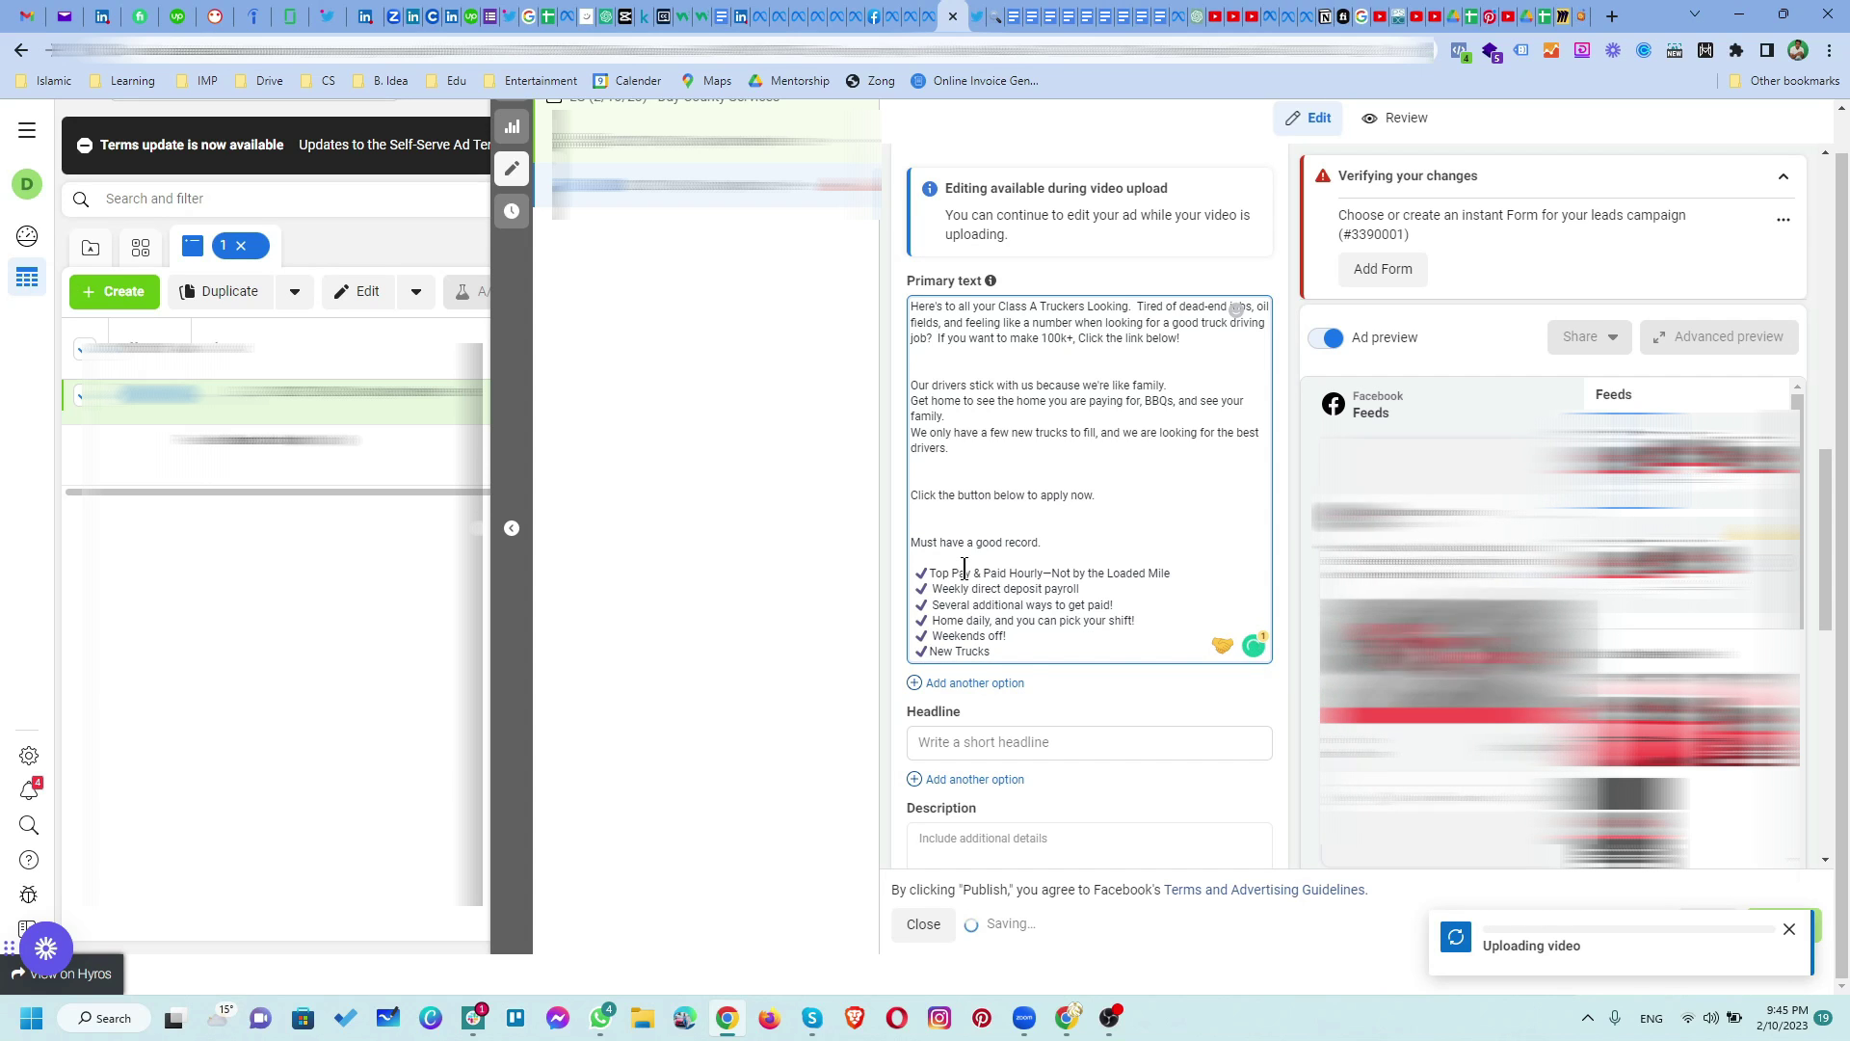
{"action": "key", "text": "Up"}
{"action": "key", "text": "Up"}
{"action": "key", "text": "BackSpace"}
{"action": "key", "text": "BackSpace"}
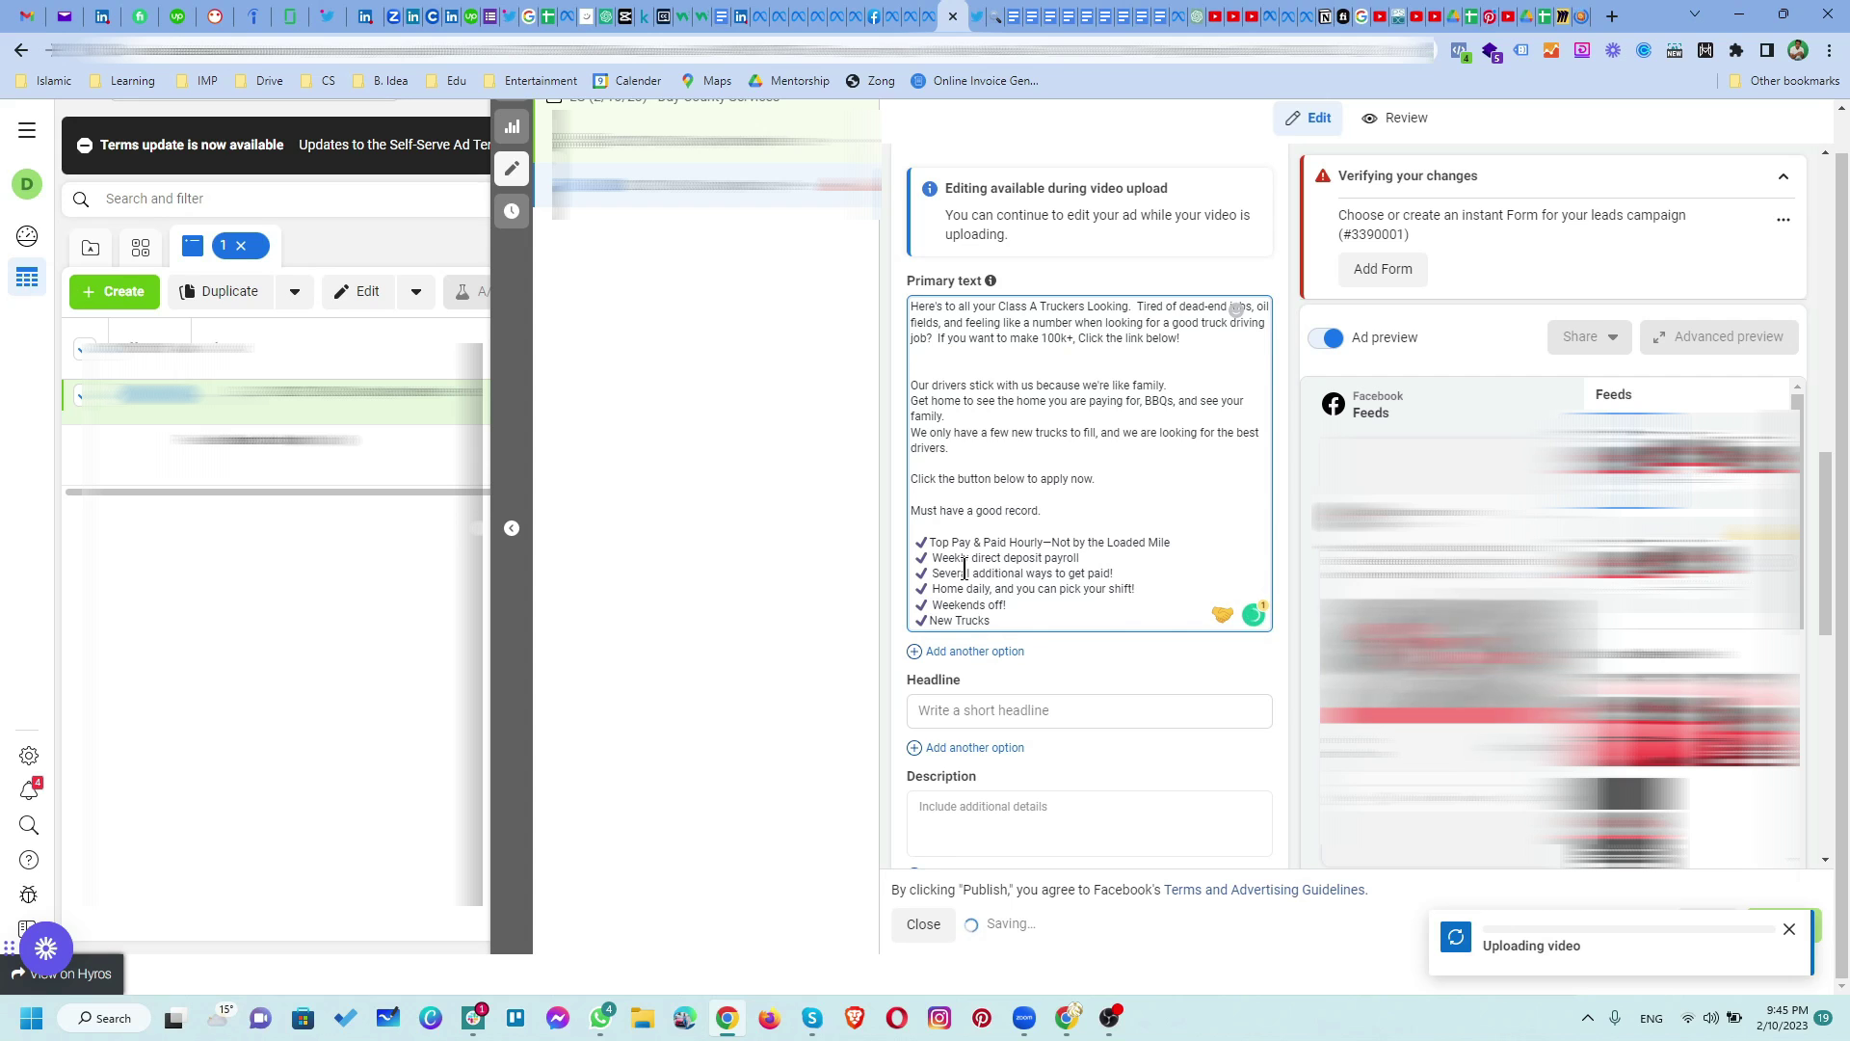
{"action": "key", "text": "BackSpace"}
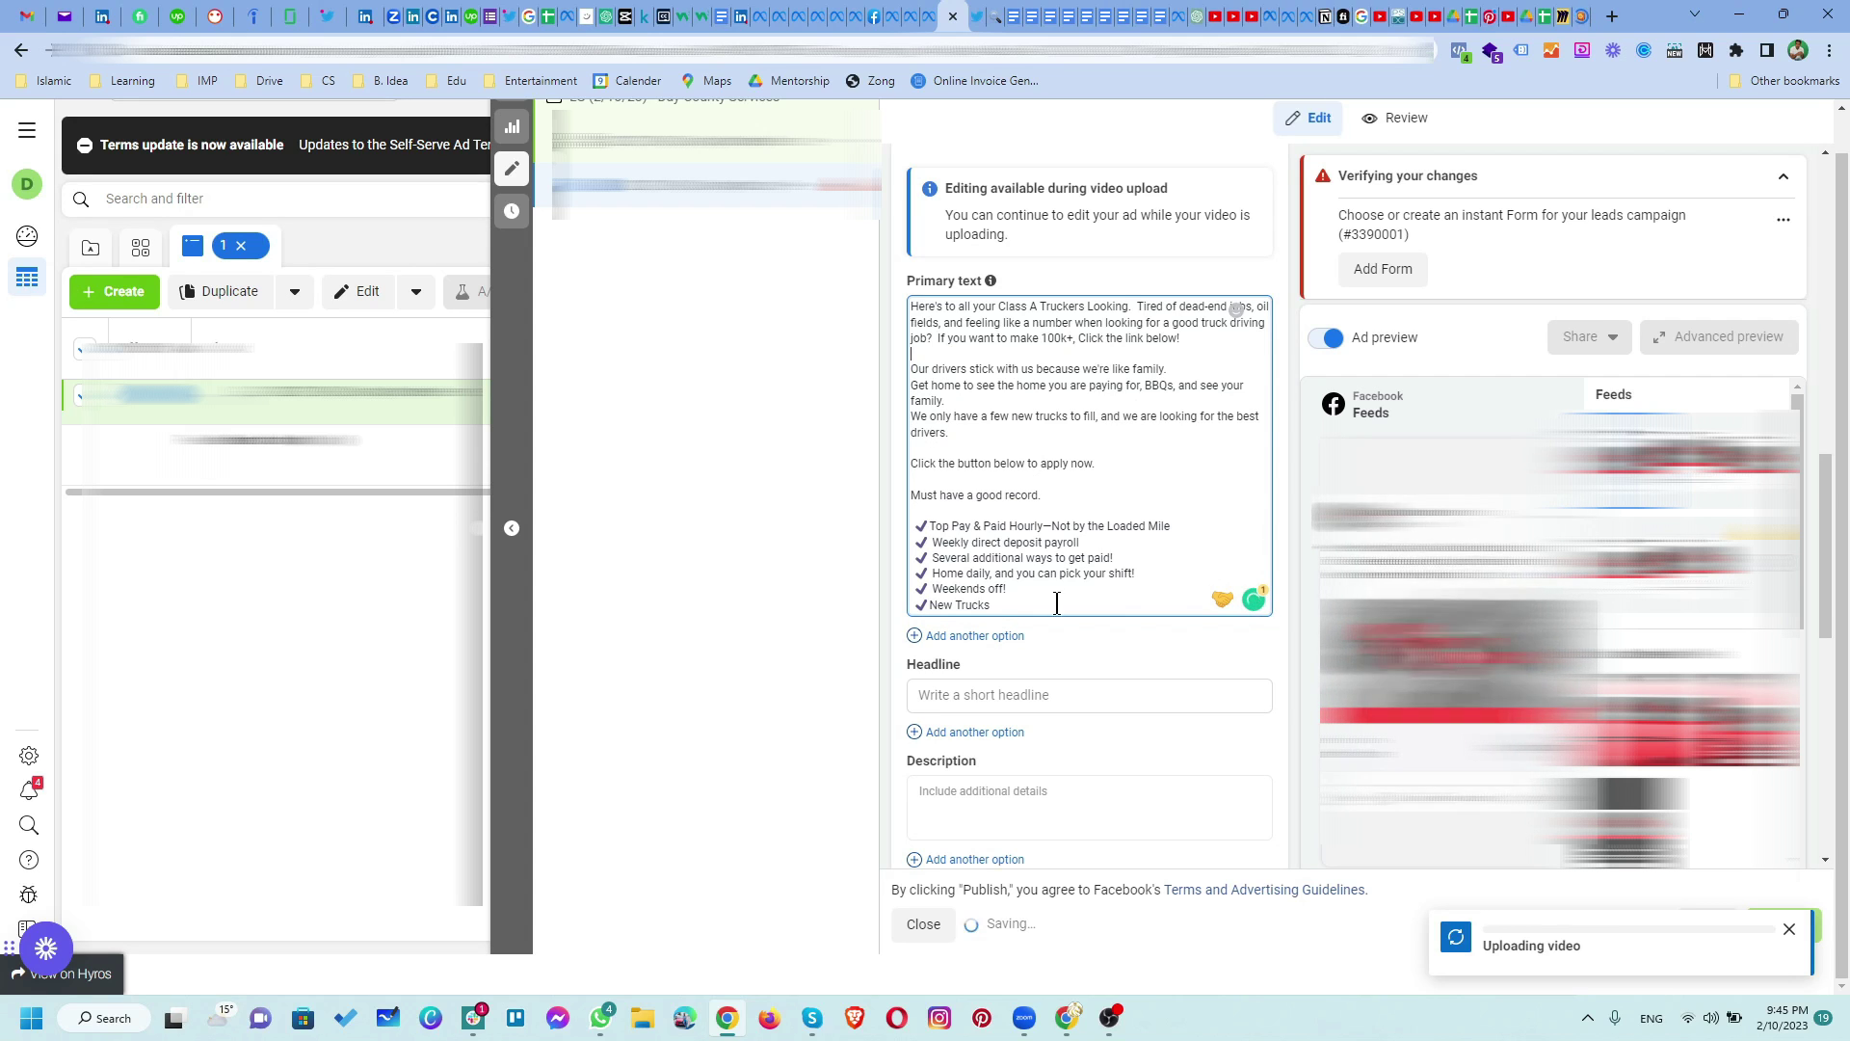
Step: Set the ad's headline to "Get Home For Your BBQ's"
{"action": "left_click", "coordinate": [1109, 665]}
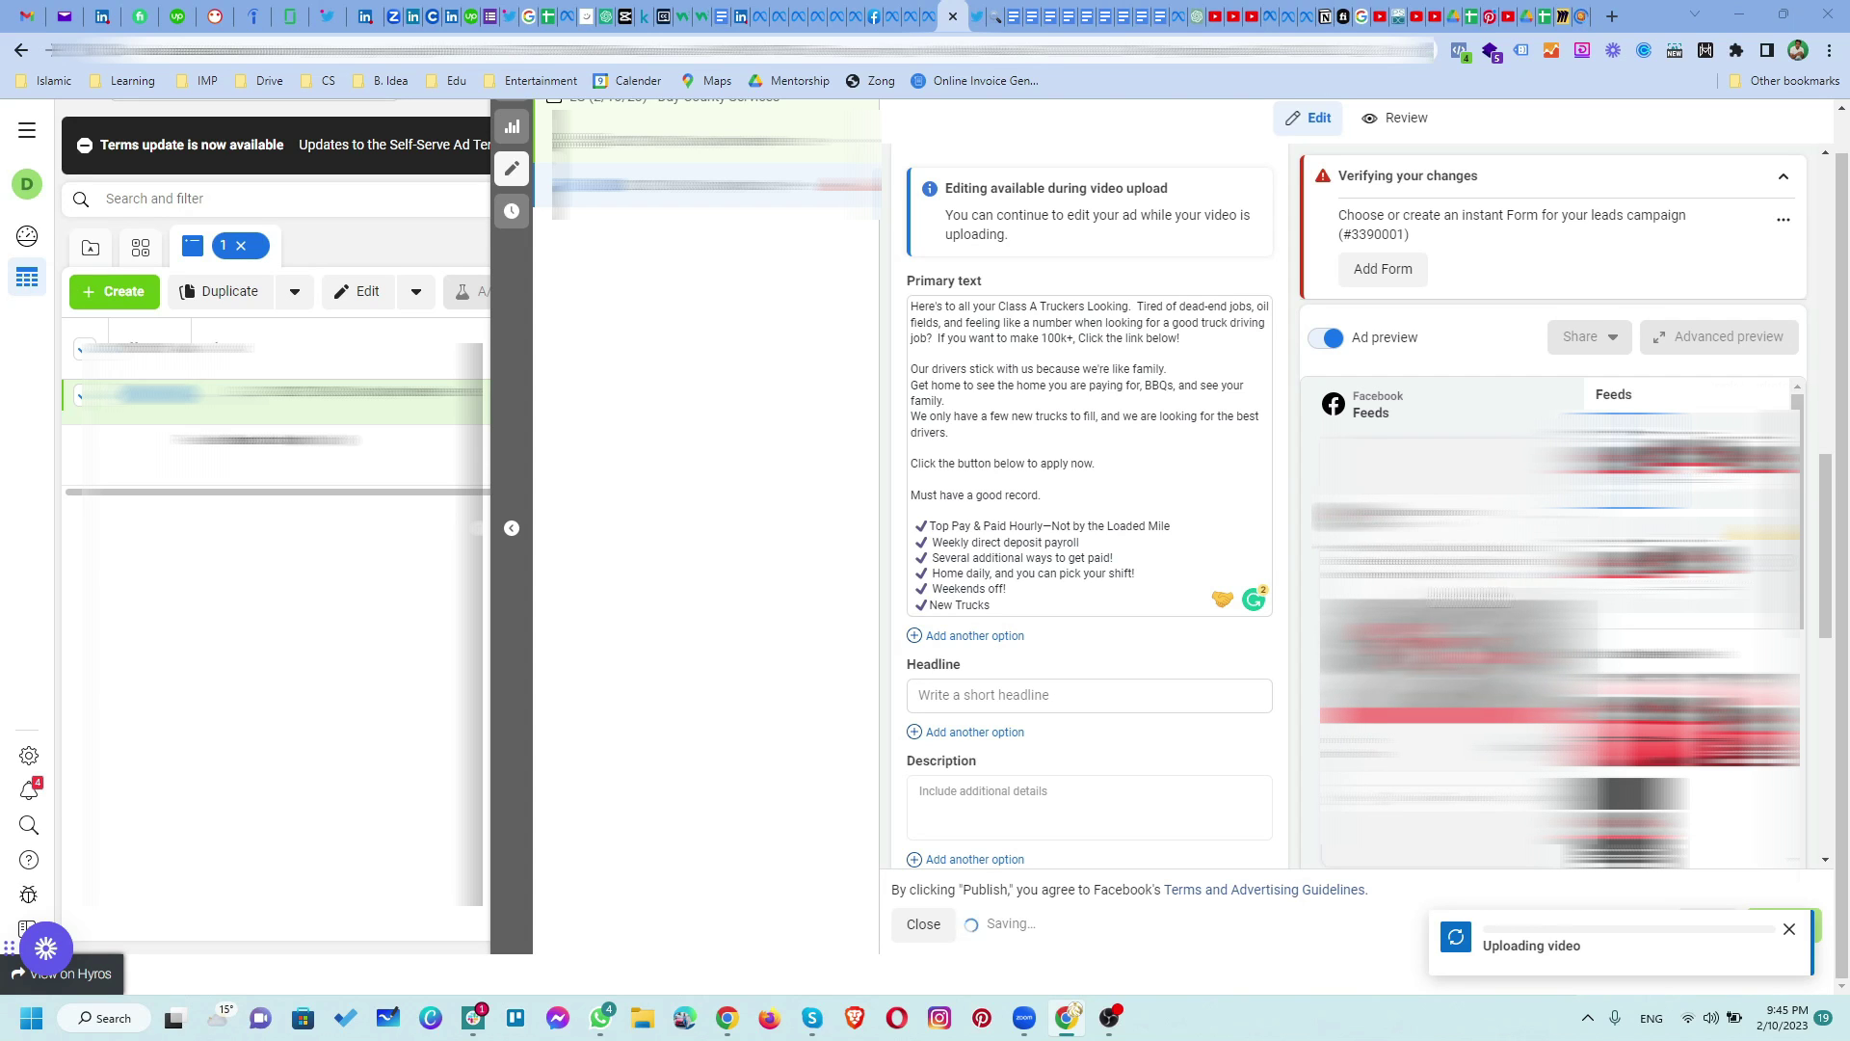
{"action": "left_click", "coordinate": [1137, 697]}
{"action": "type", "text": "Get Home For Your BBQ's"}
{"action": "left_click", "coordinate": [1118, 744]}
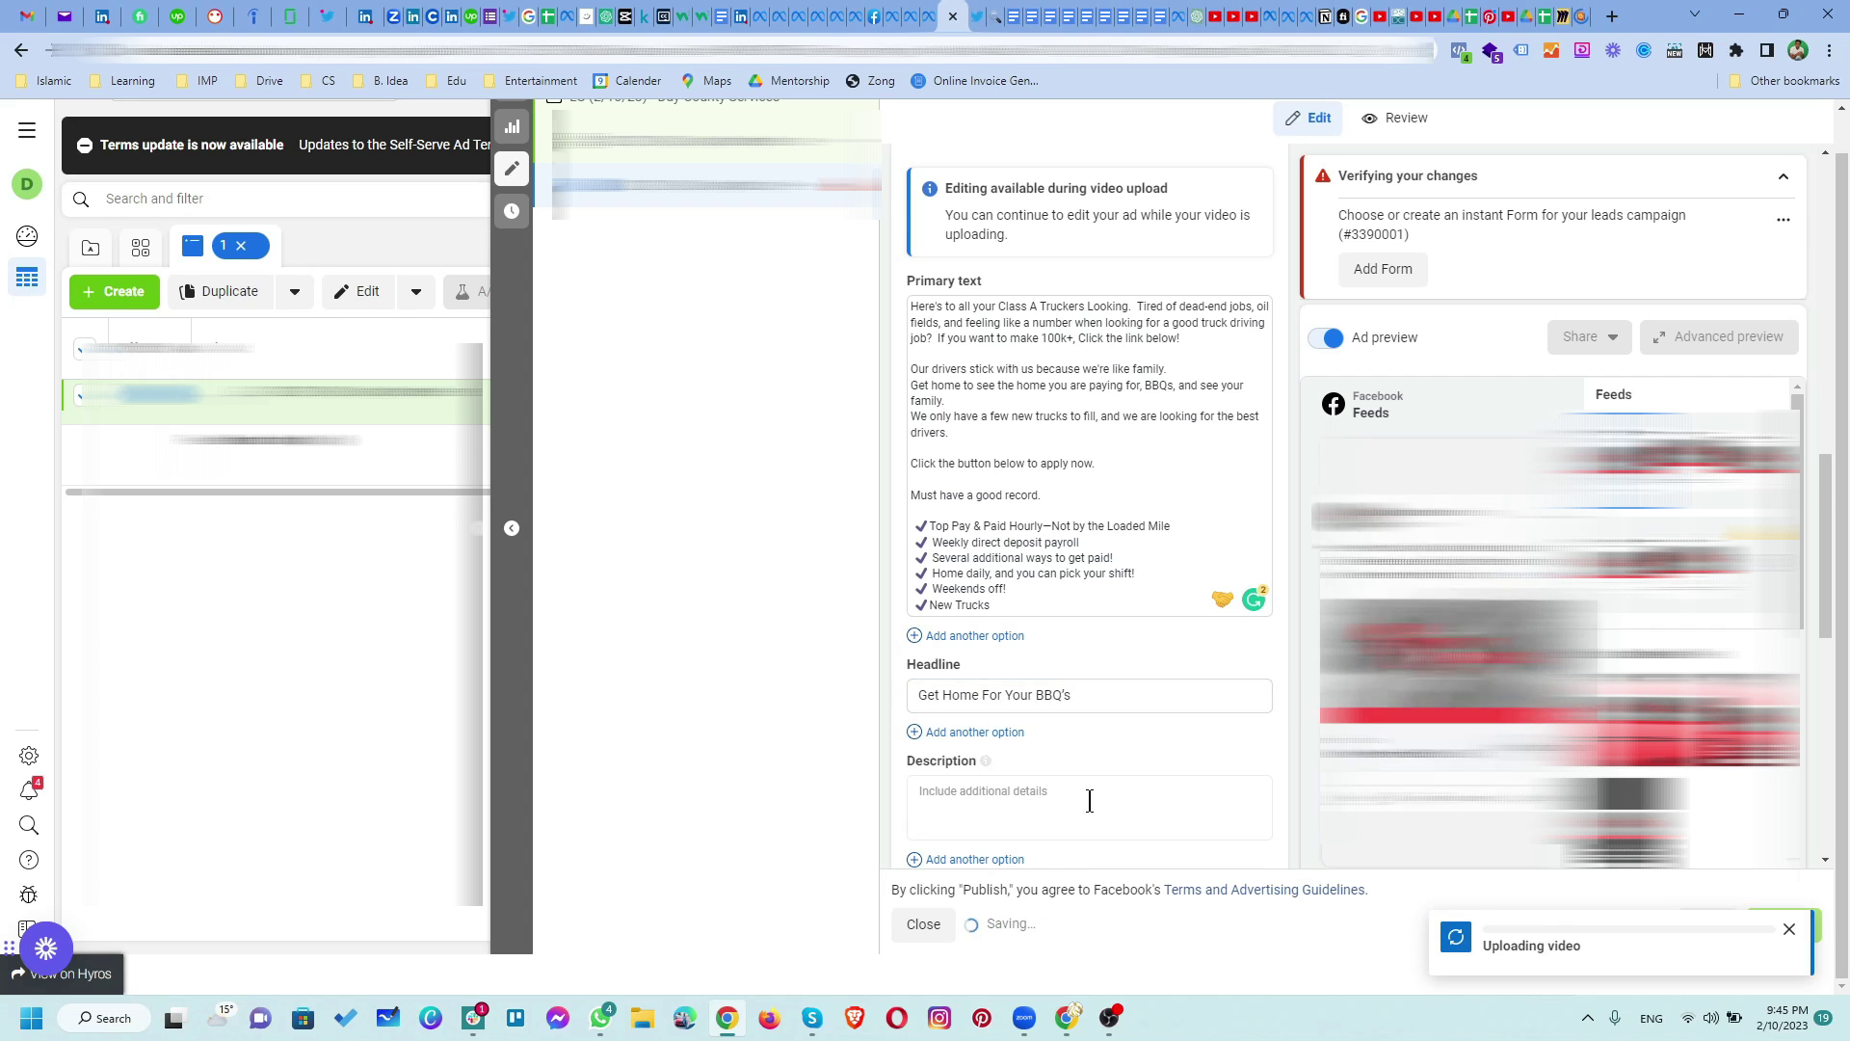
Step: Start a new instant form for the ad, continue past the employment ads notice, and name it "Day County Services (2/10/23)"
{"action": "scroll", "coordinate": [1004, 818], "scroll_direction": "down", "scroll_amount": 1}
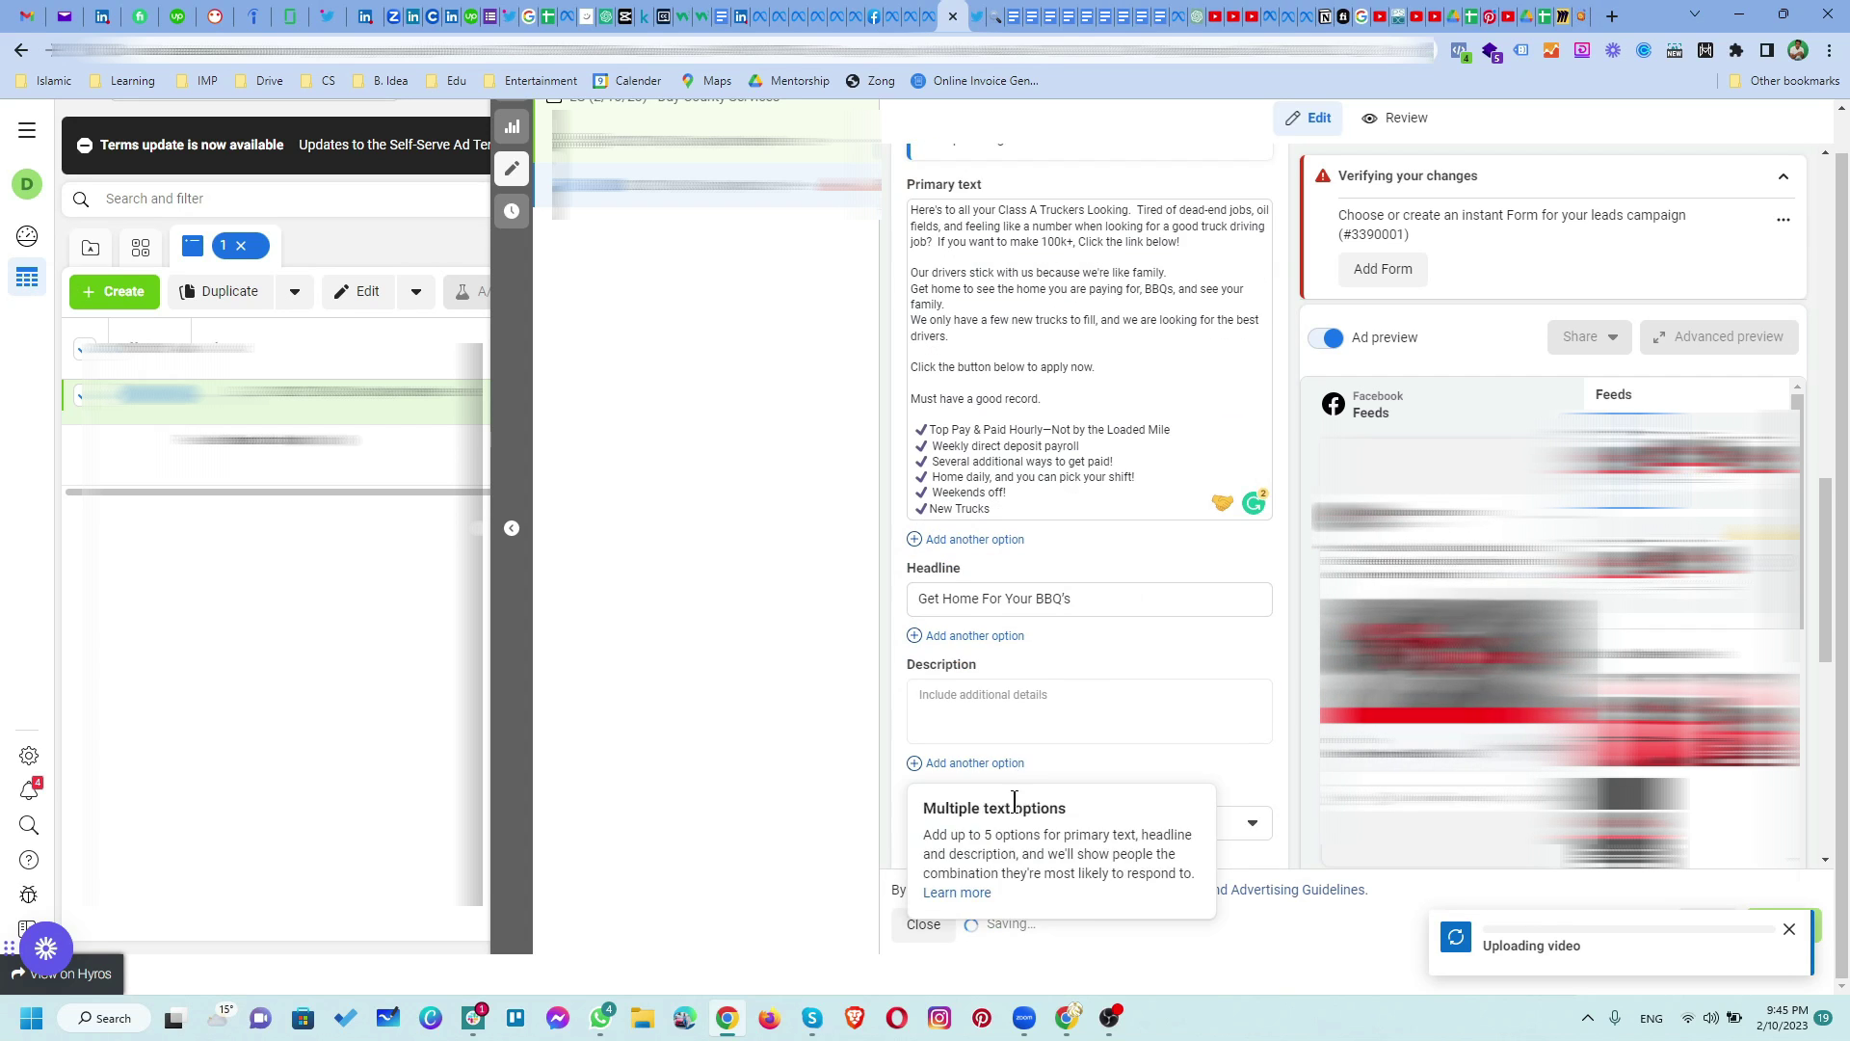
{"action": "left_click", "coordinate": [1035, 709]}
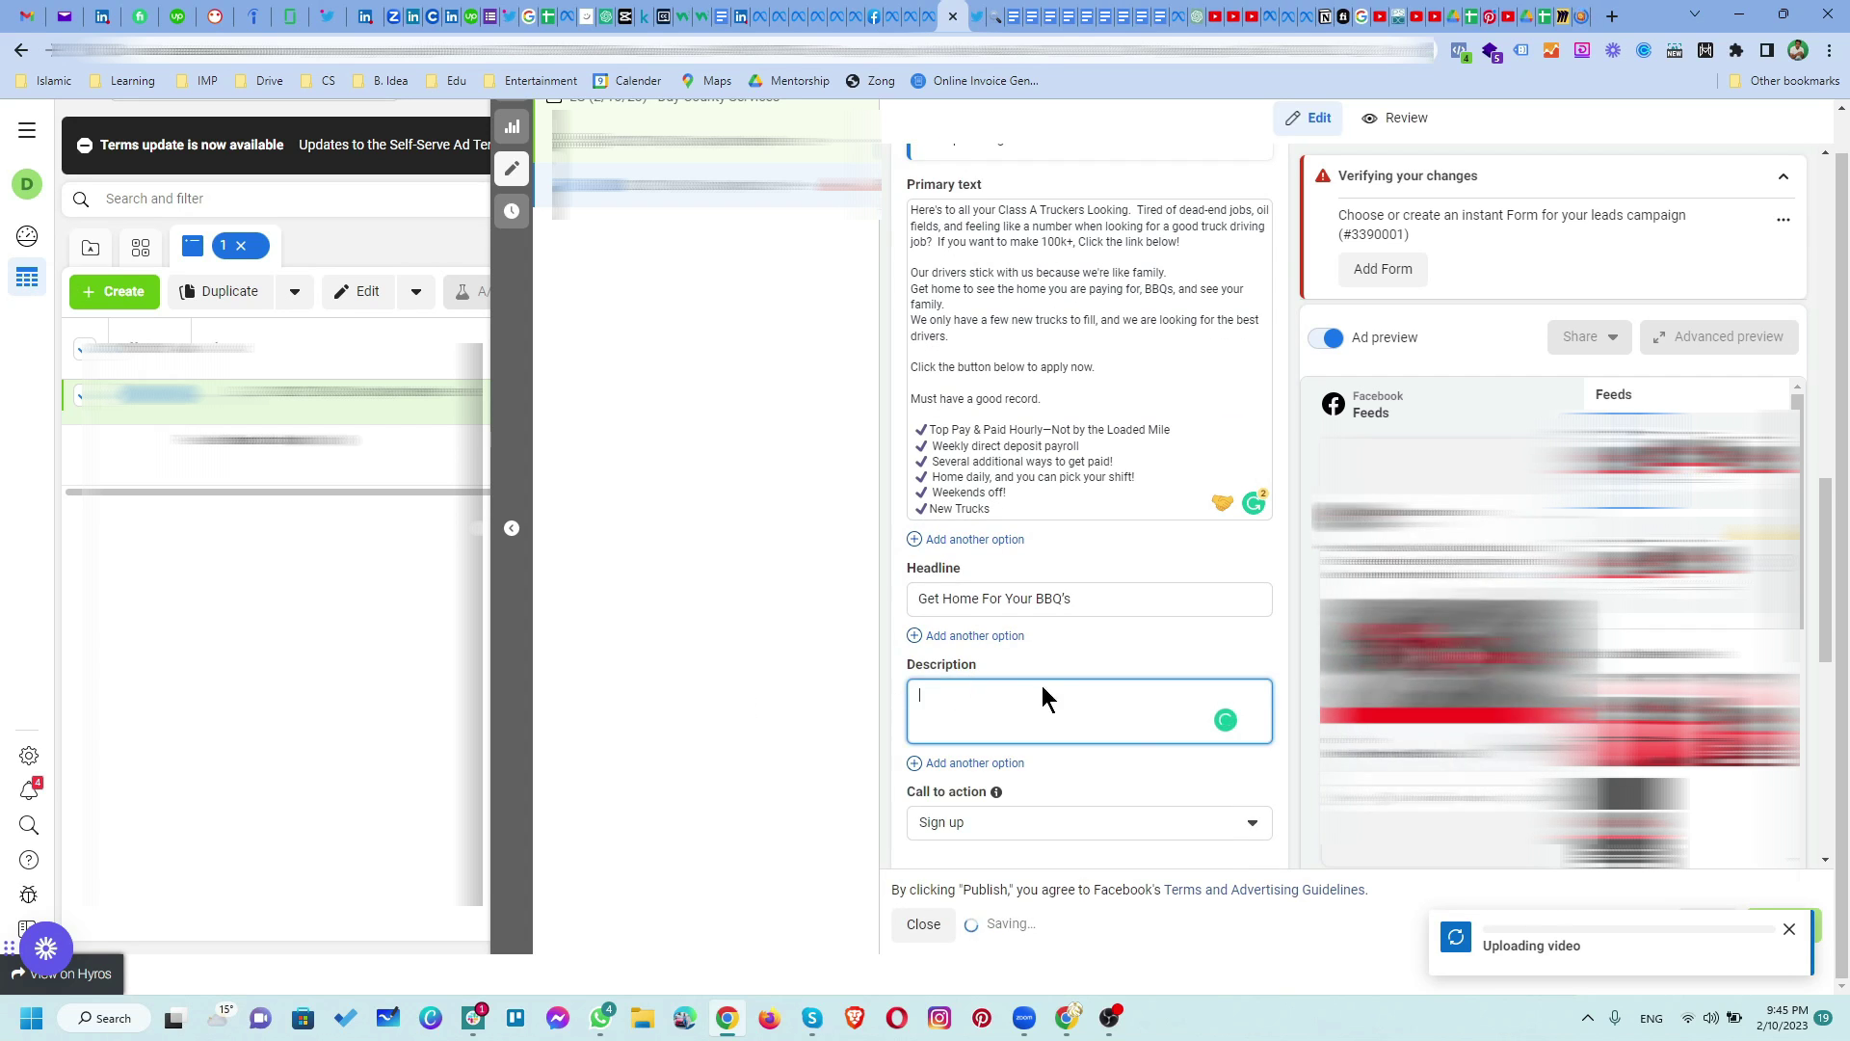
{"action": "scroll", "coordinate": [1047, 691], "scroll_direction": "down", "scroll_amount": 2}
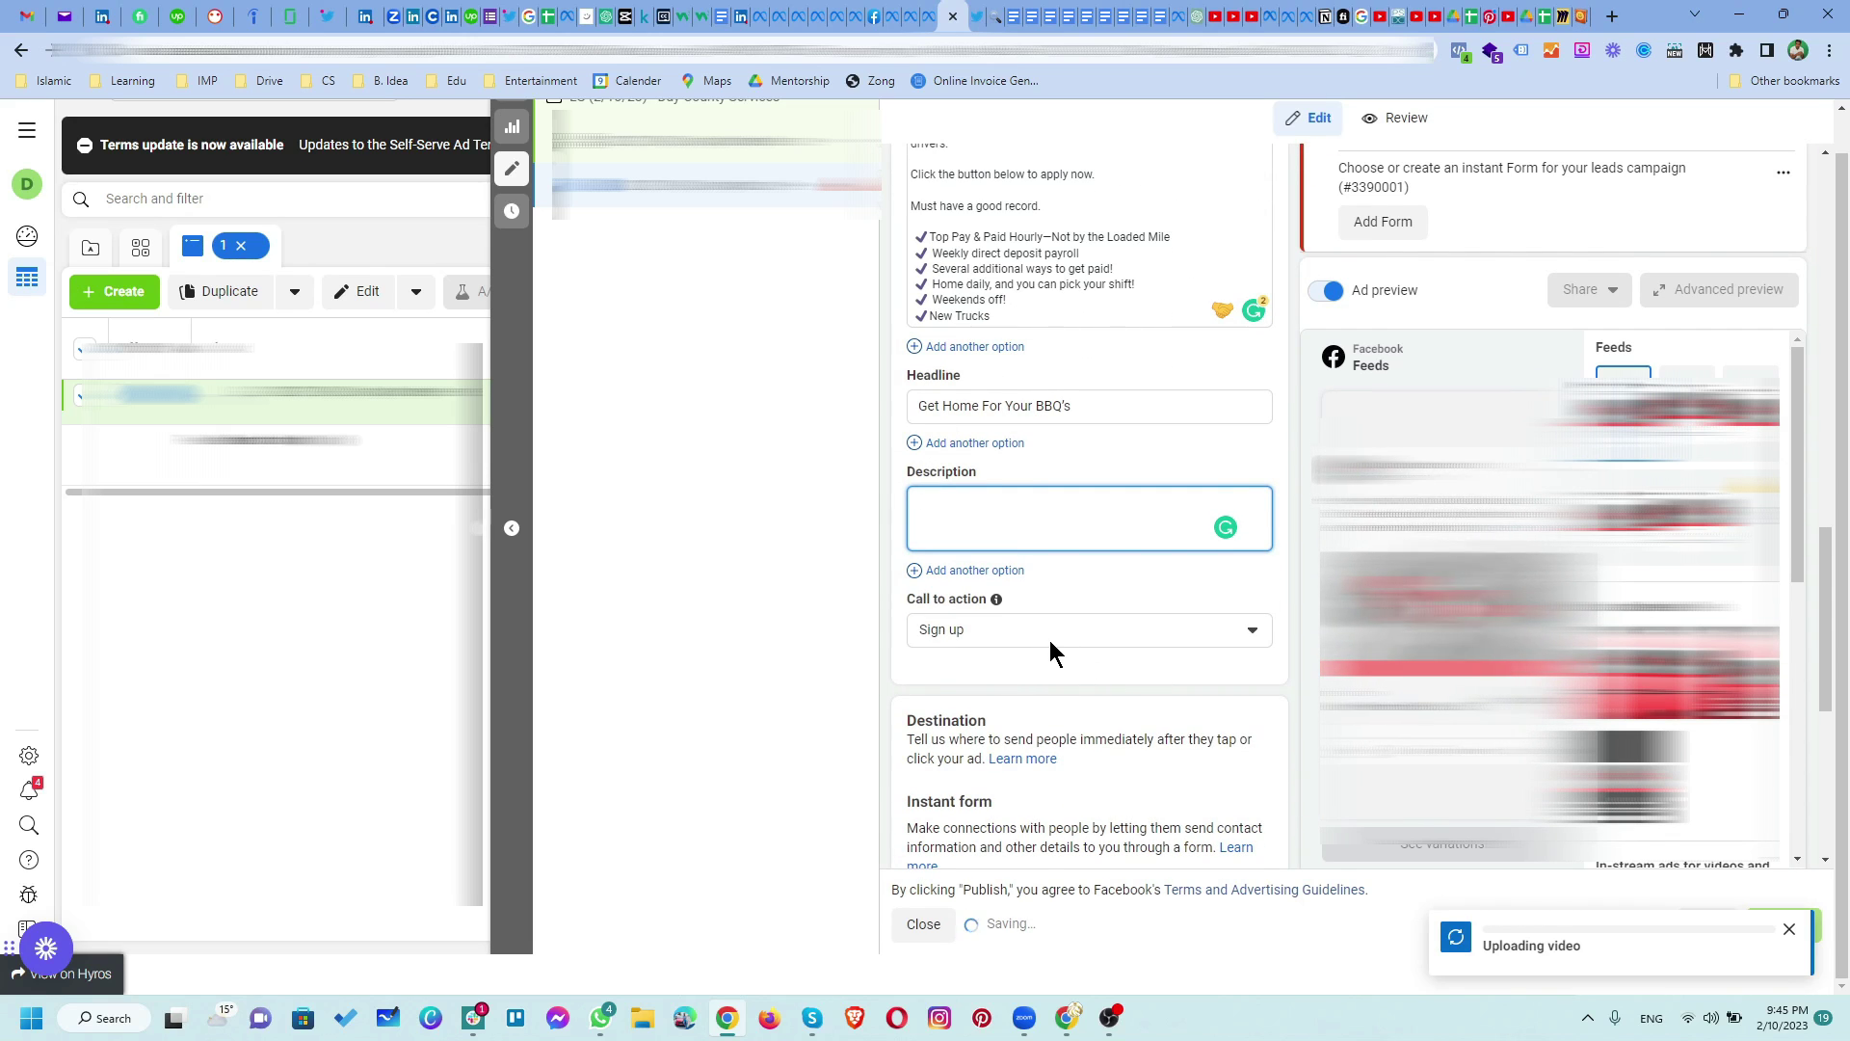
{"action": "scroll", "coordinate": [1051, 640], "scroll_direction": "down", "scroll_amount": 2}
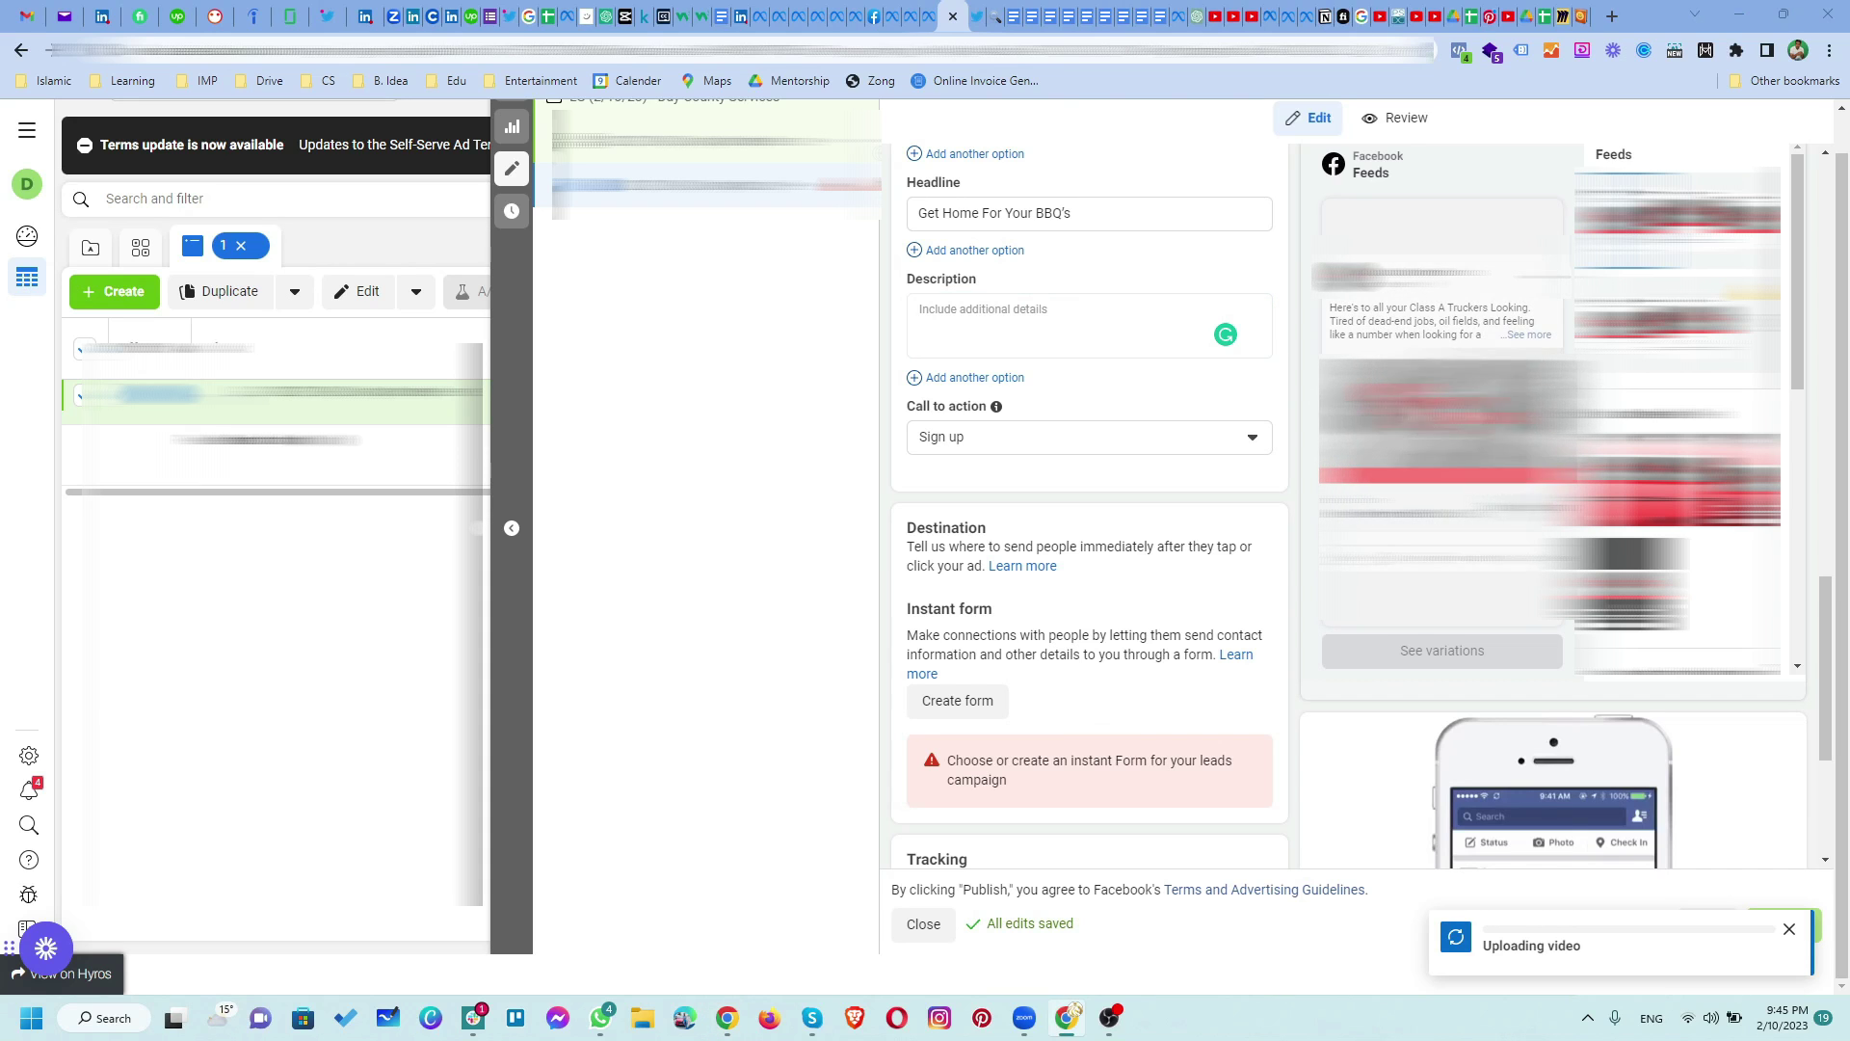
{"action": "left_click", "coordinate": [960, 717]}
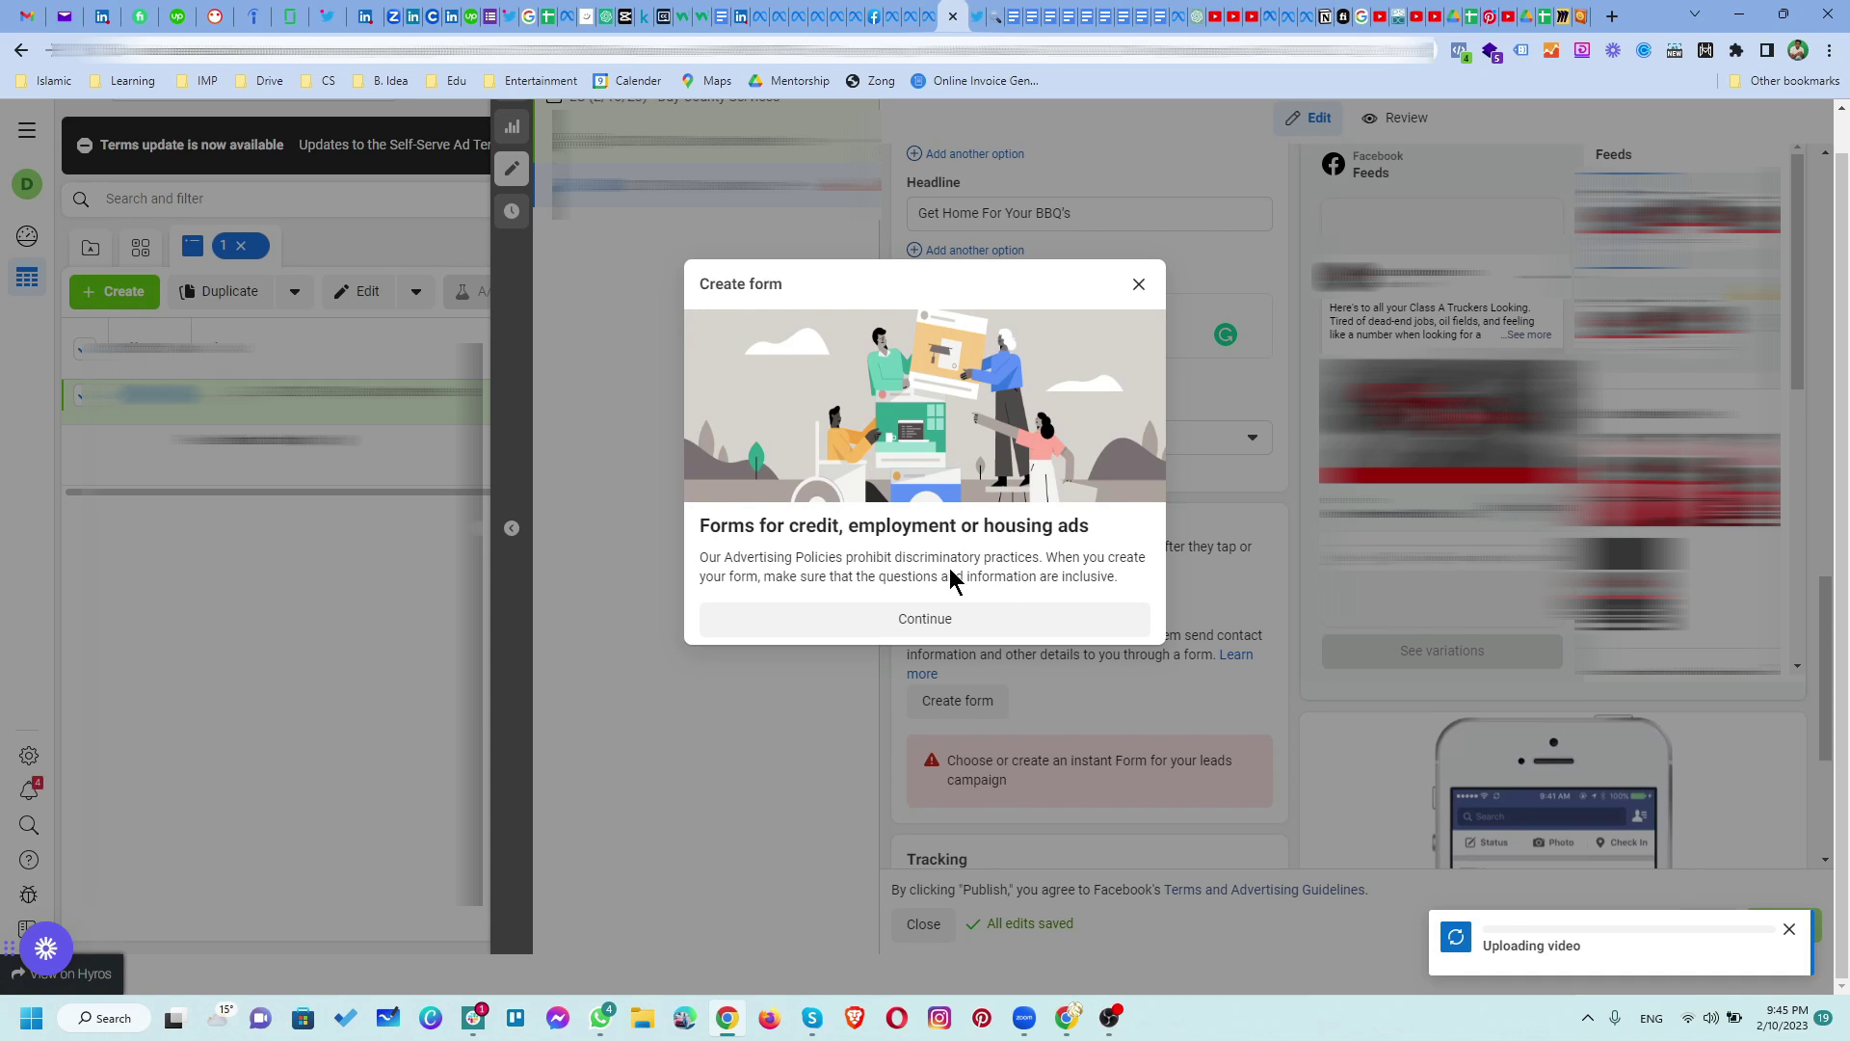
{"action": "left_click", "coordinate": [944, 622]}
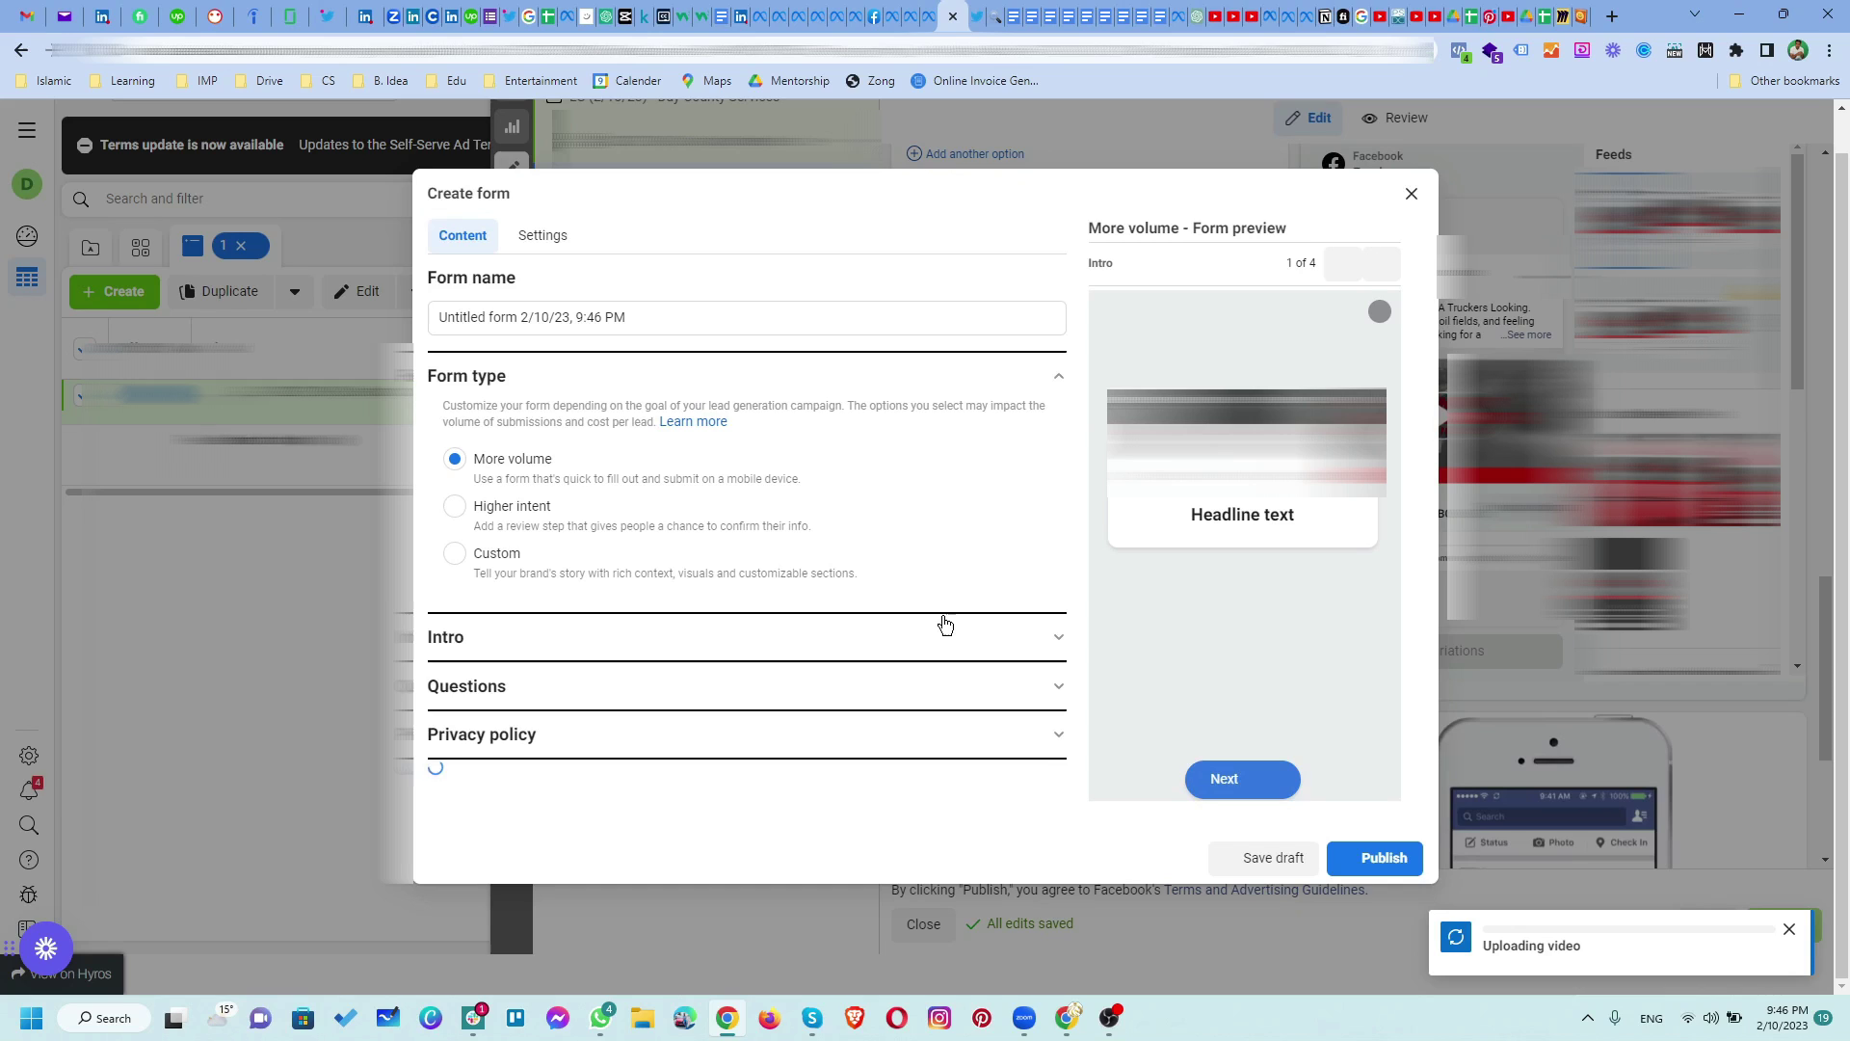
{"action": "left_click_drag", "start_coordinate": [660, 315], "coordinate": [432, 314]}
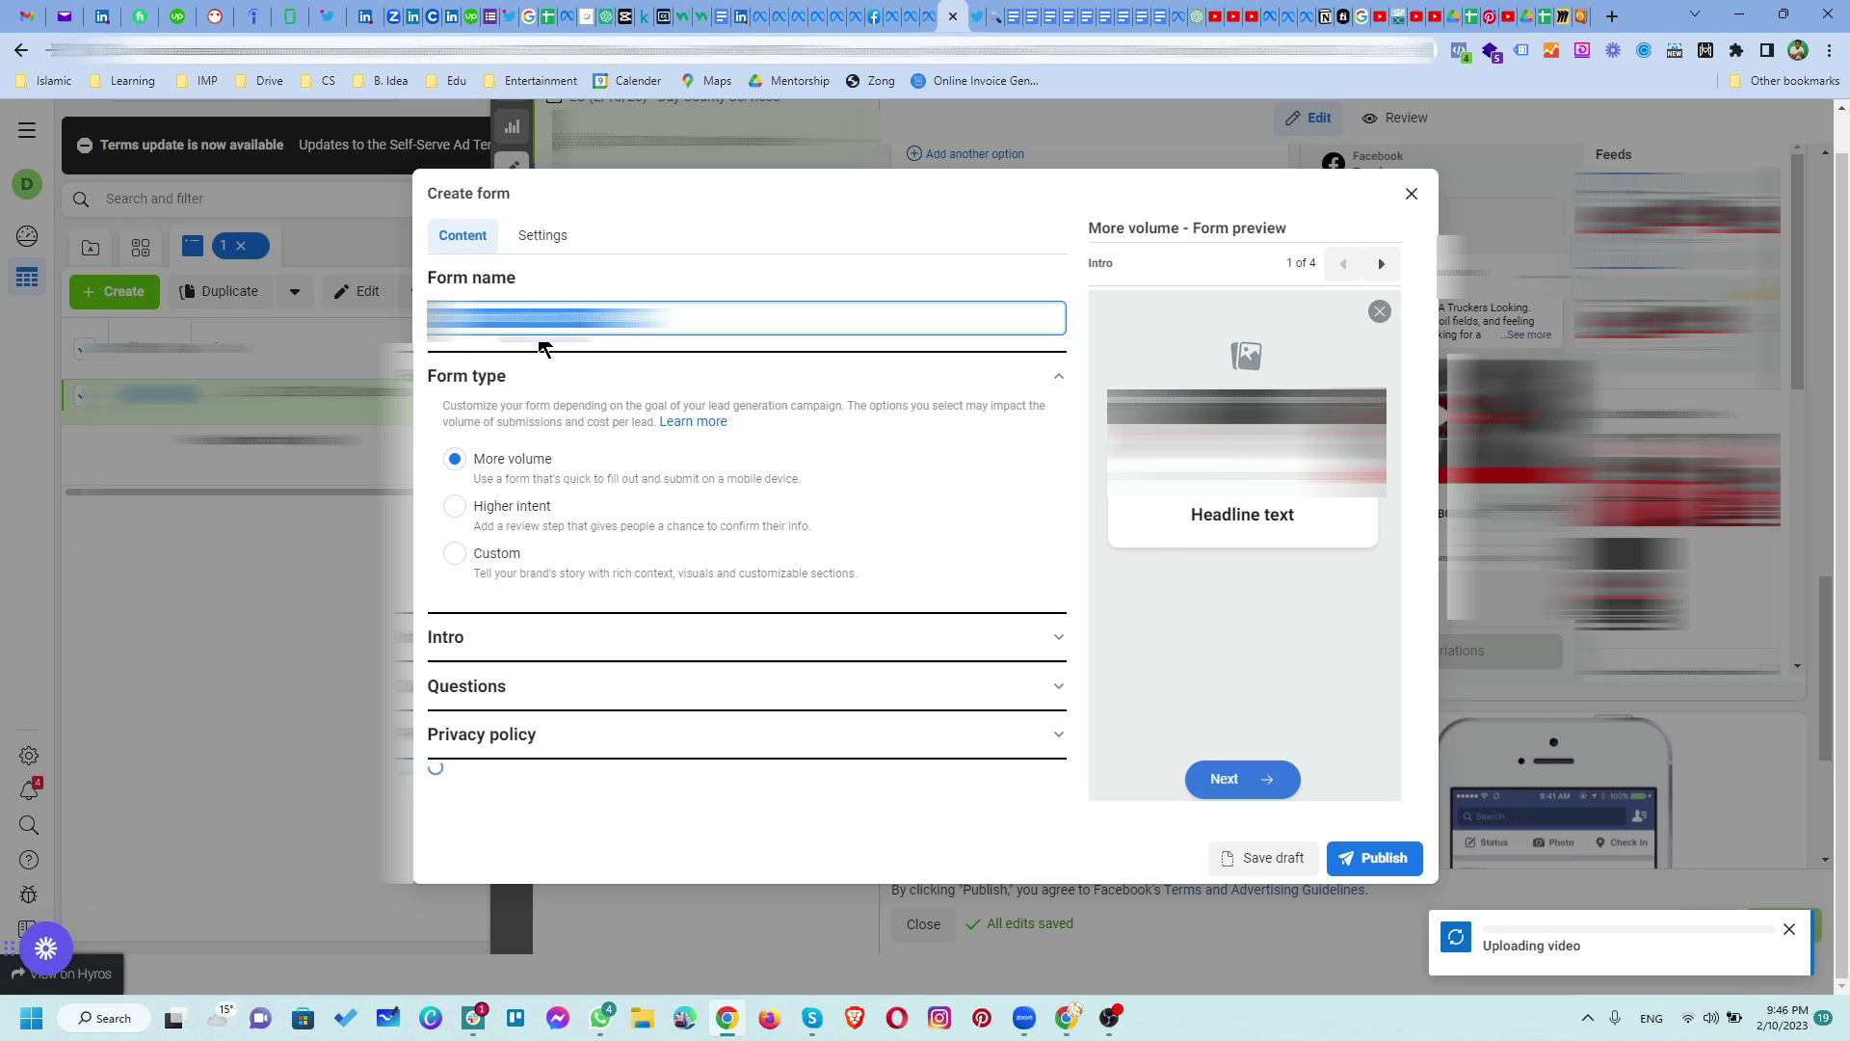
{"action": "key", "text": "ctrl+v"}
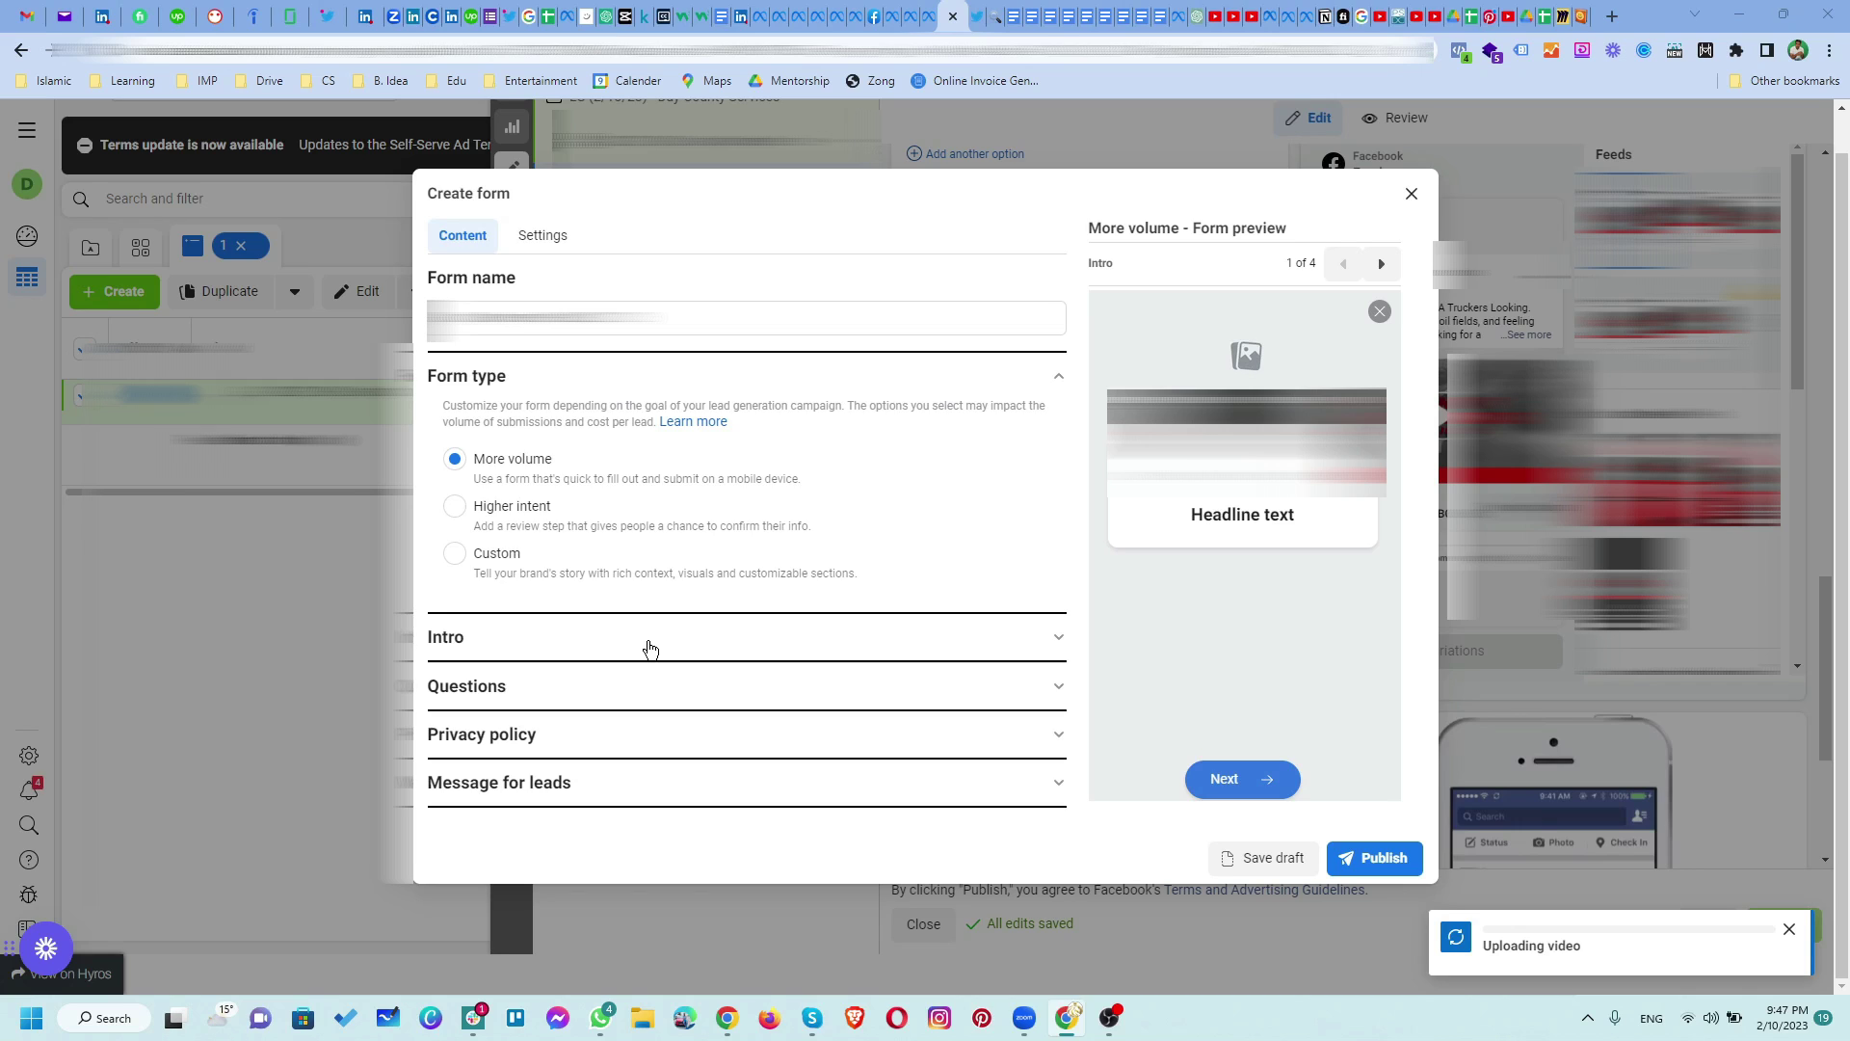
Step: In the form's intro, set the greeting headline to "Get Home For Your BBQ's" and use the ad's image as background
{"action": "left_click", "coordinate": [649, 649]}
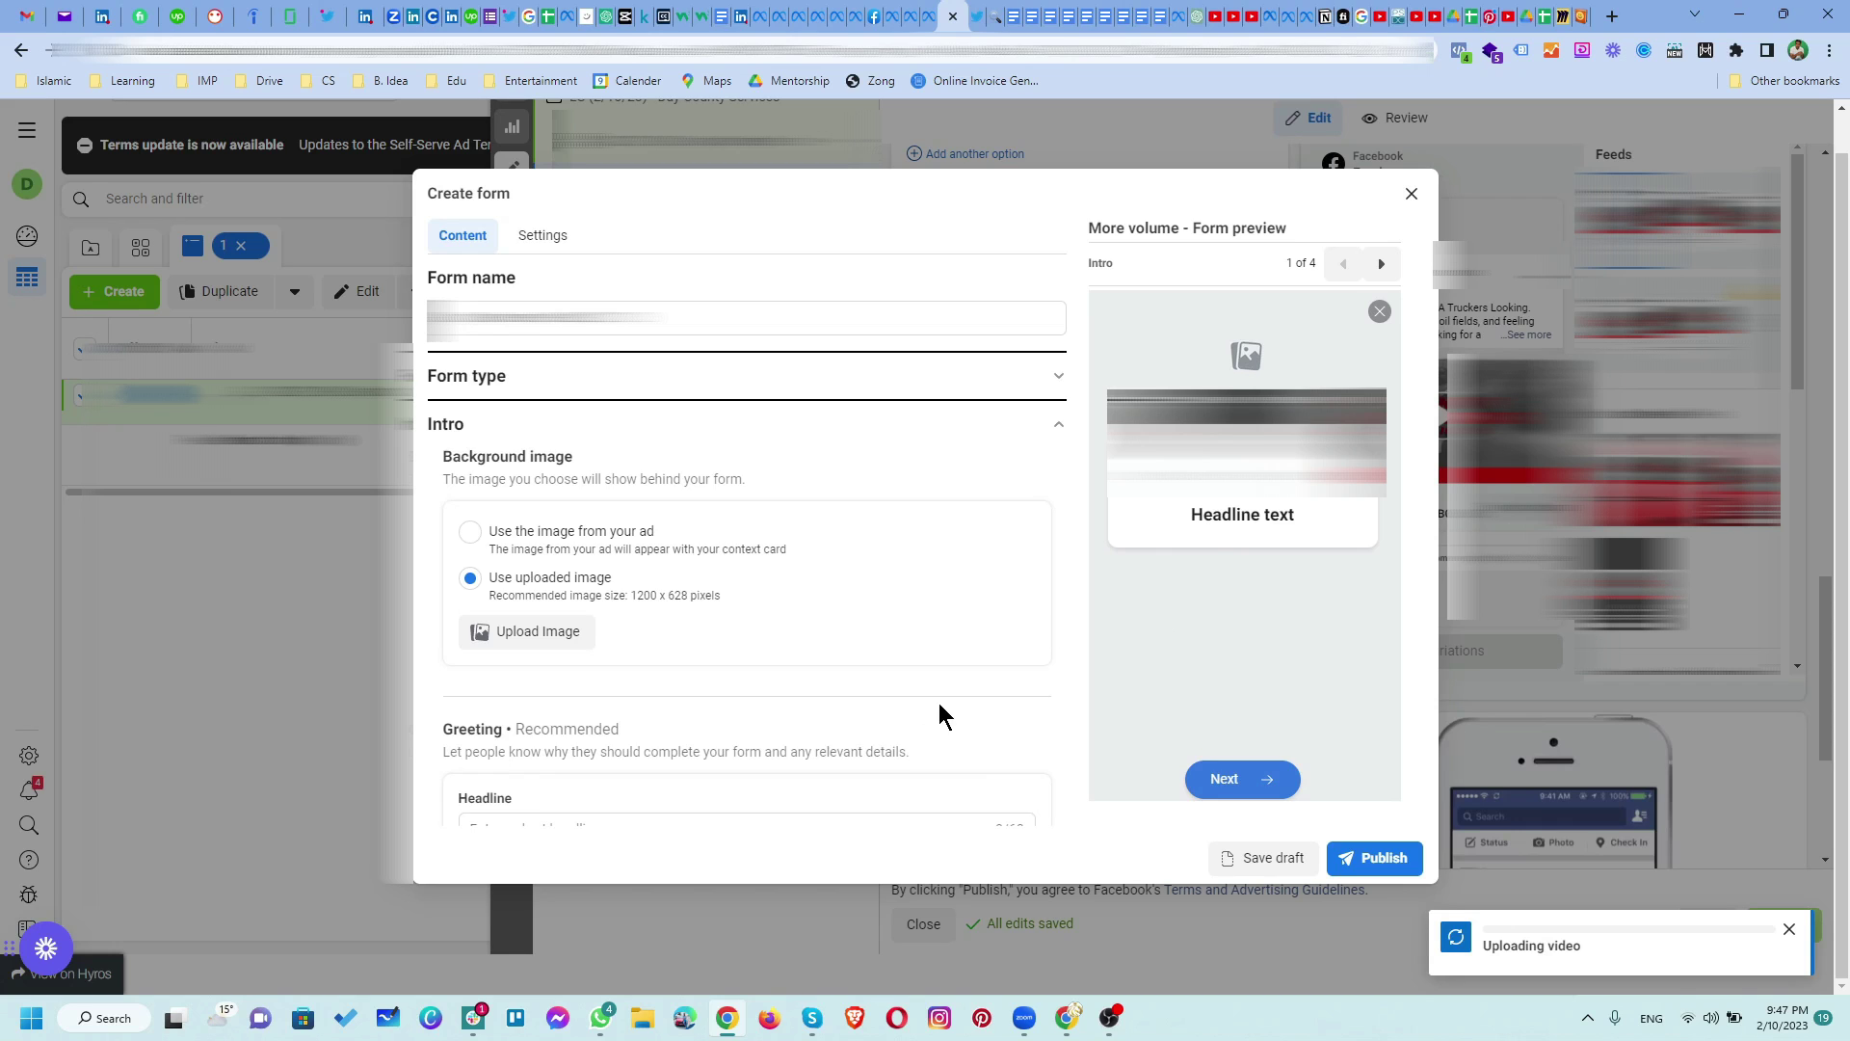
{"action": "scroll", "coordinate": [939, 713], "scroll_direction": "down", "scroll_amount": 2}
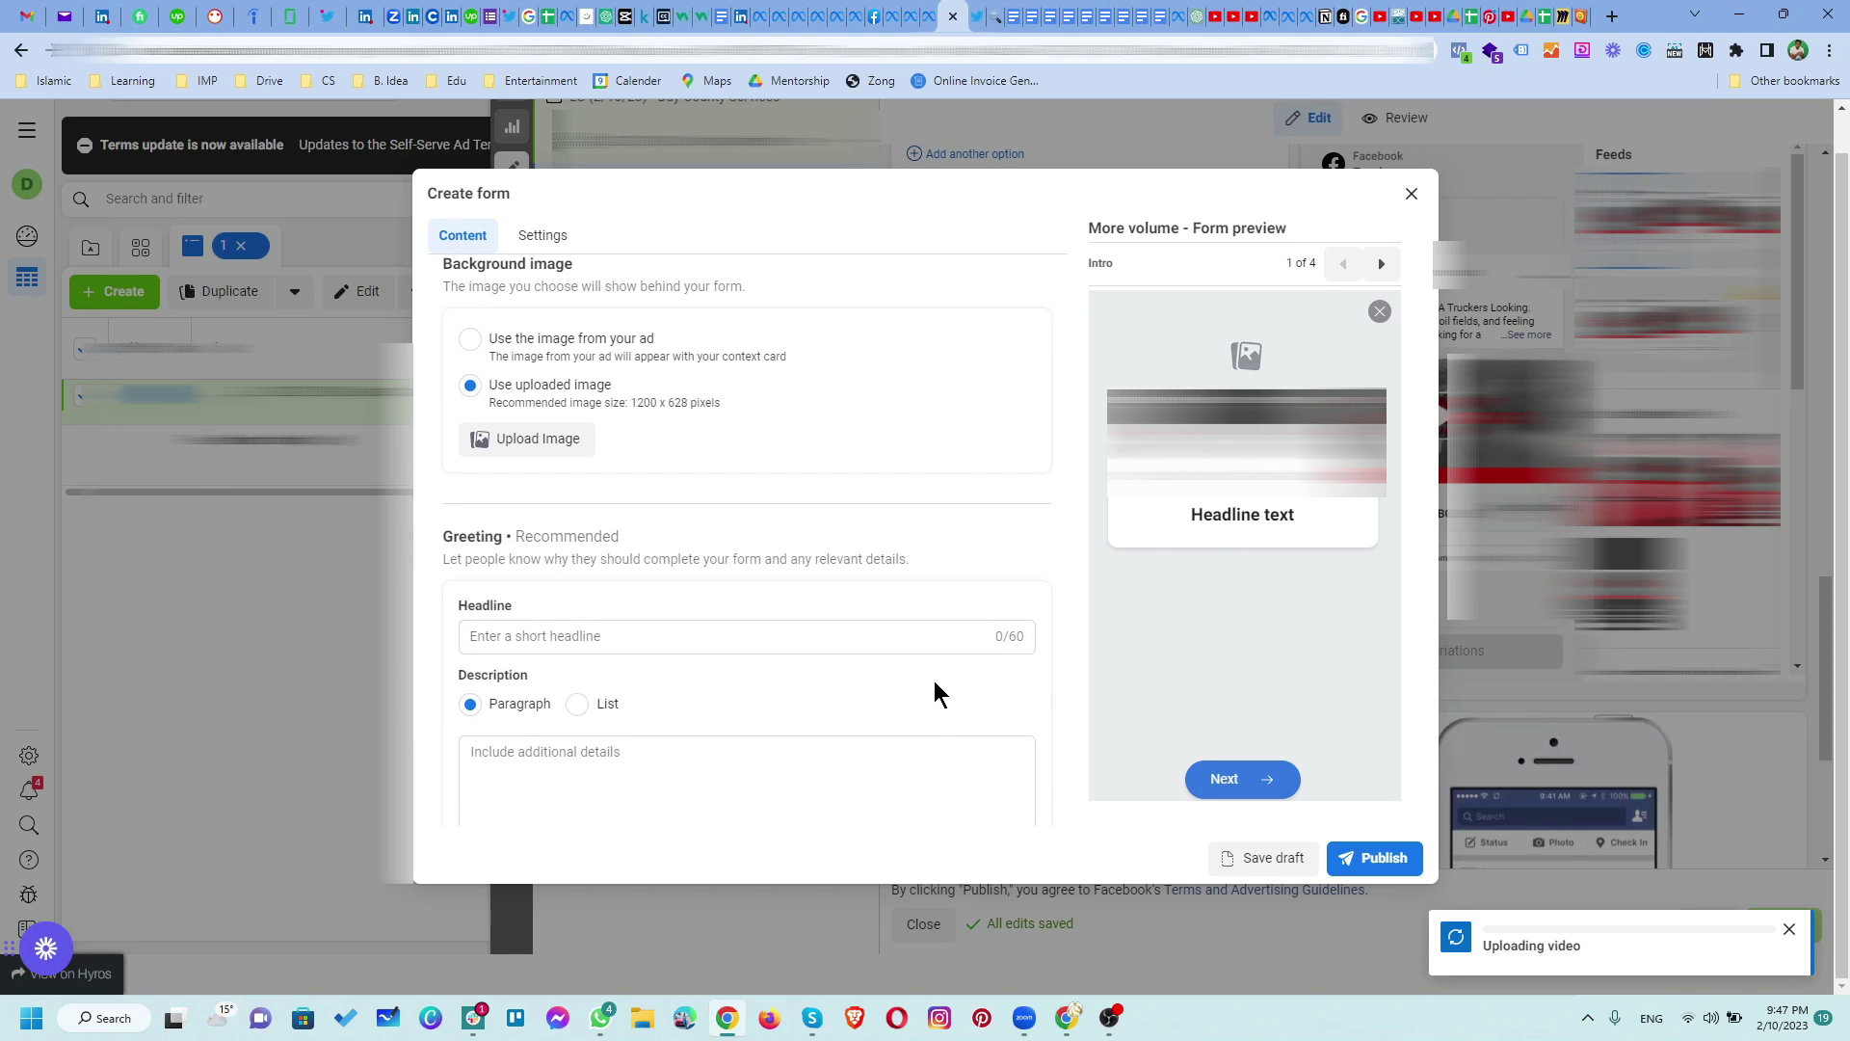
{"action": "scroll", "coordinate": [935, 682], "scroll_direction": "down", "scroll_amount": 3}
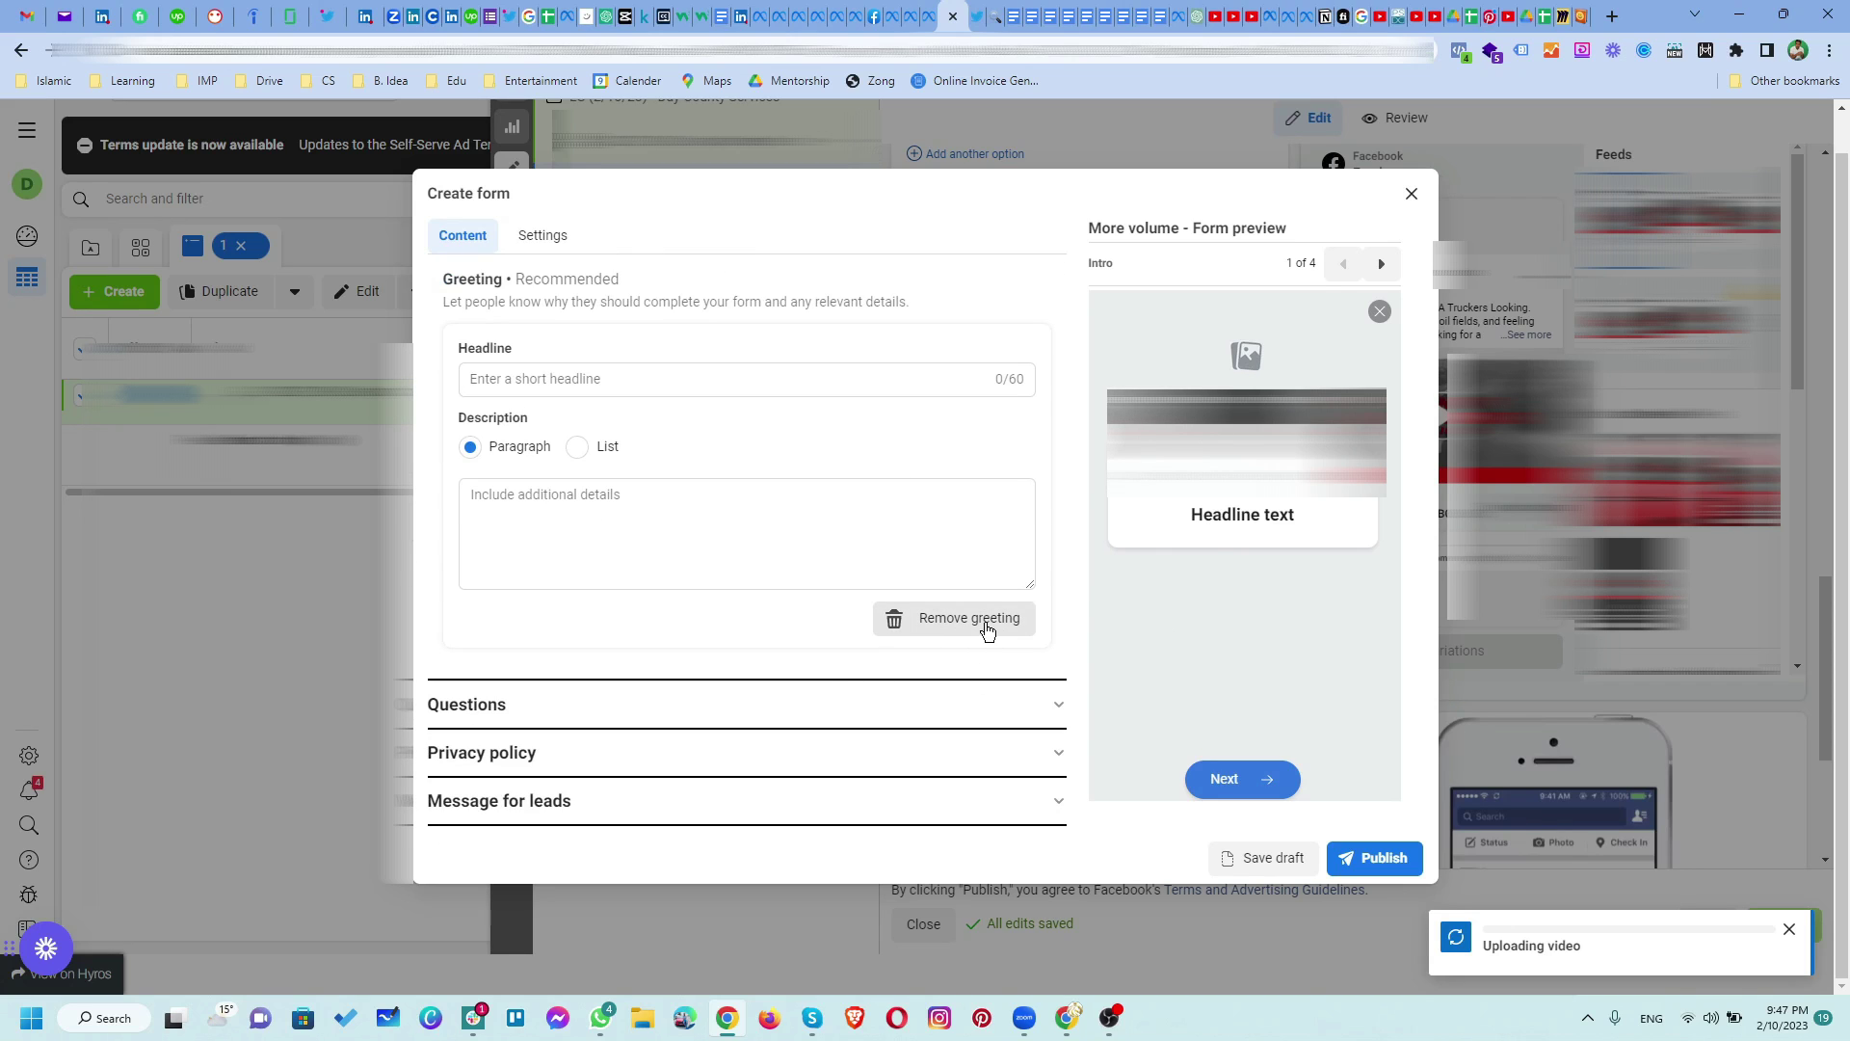
{"action": "scroll", "coordinate": [987, 629], "scroll_direction": "up", "scroll_amount": 2}
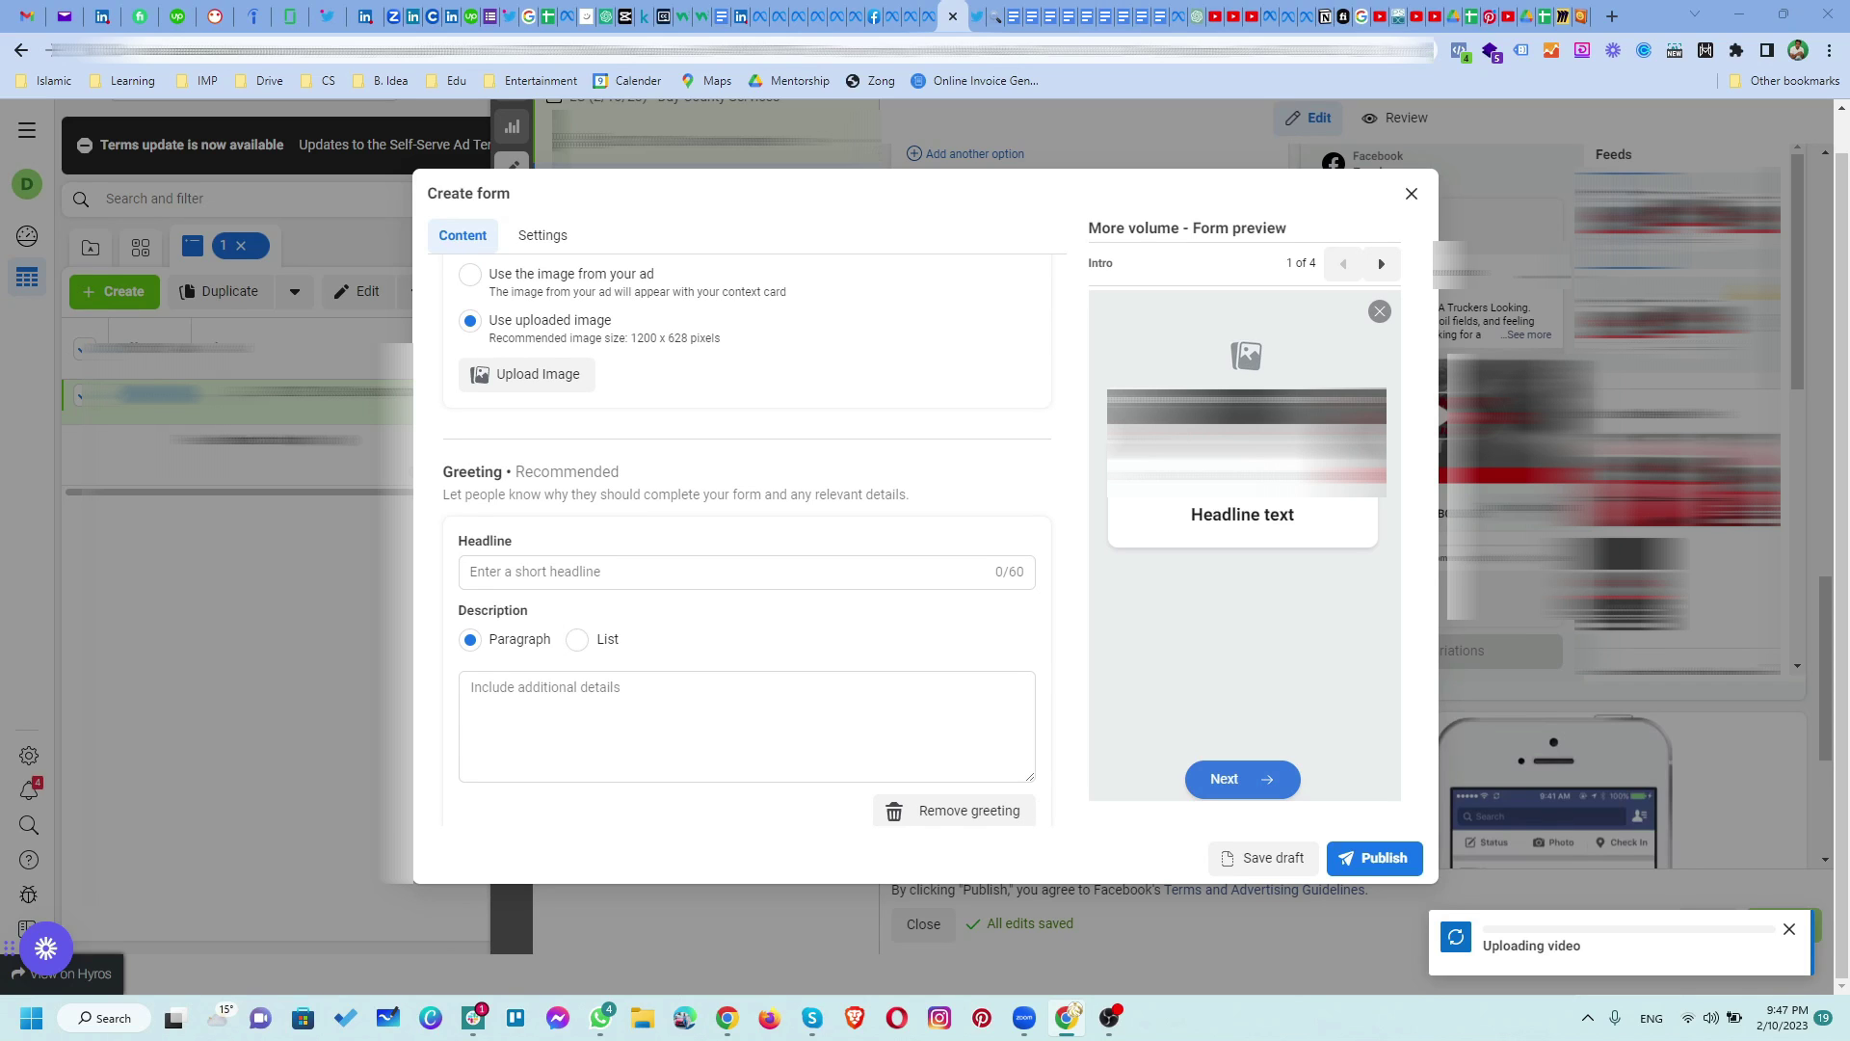
{"action": "left_click", "coordinate": [526, 575]}
{"action": "type", "text": "Get Home For Your BBQ’s"}
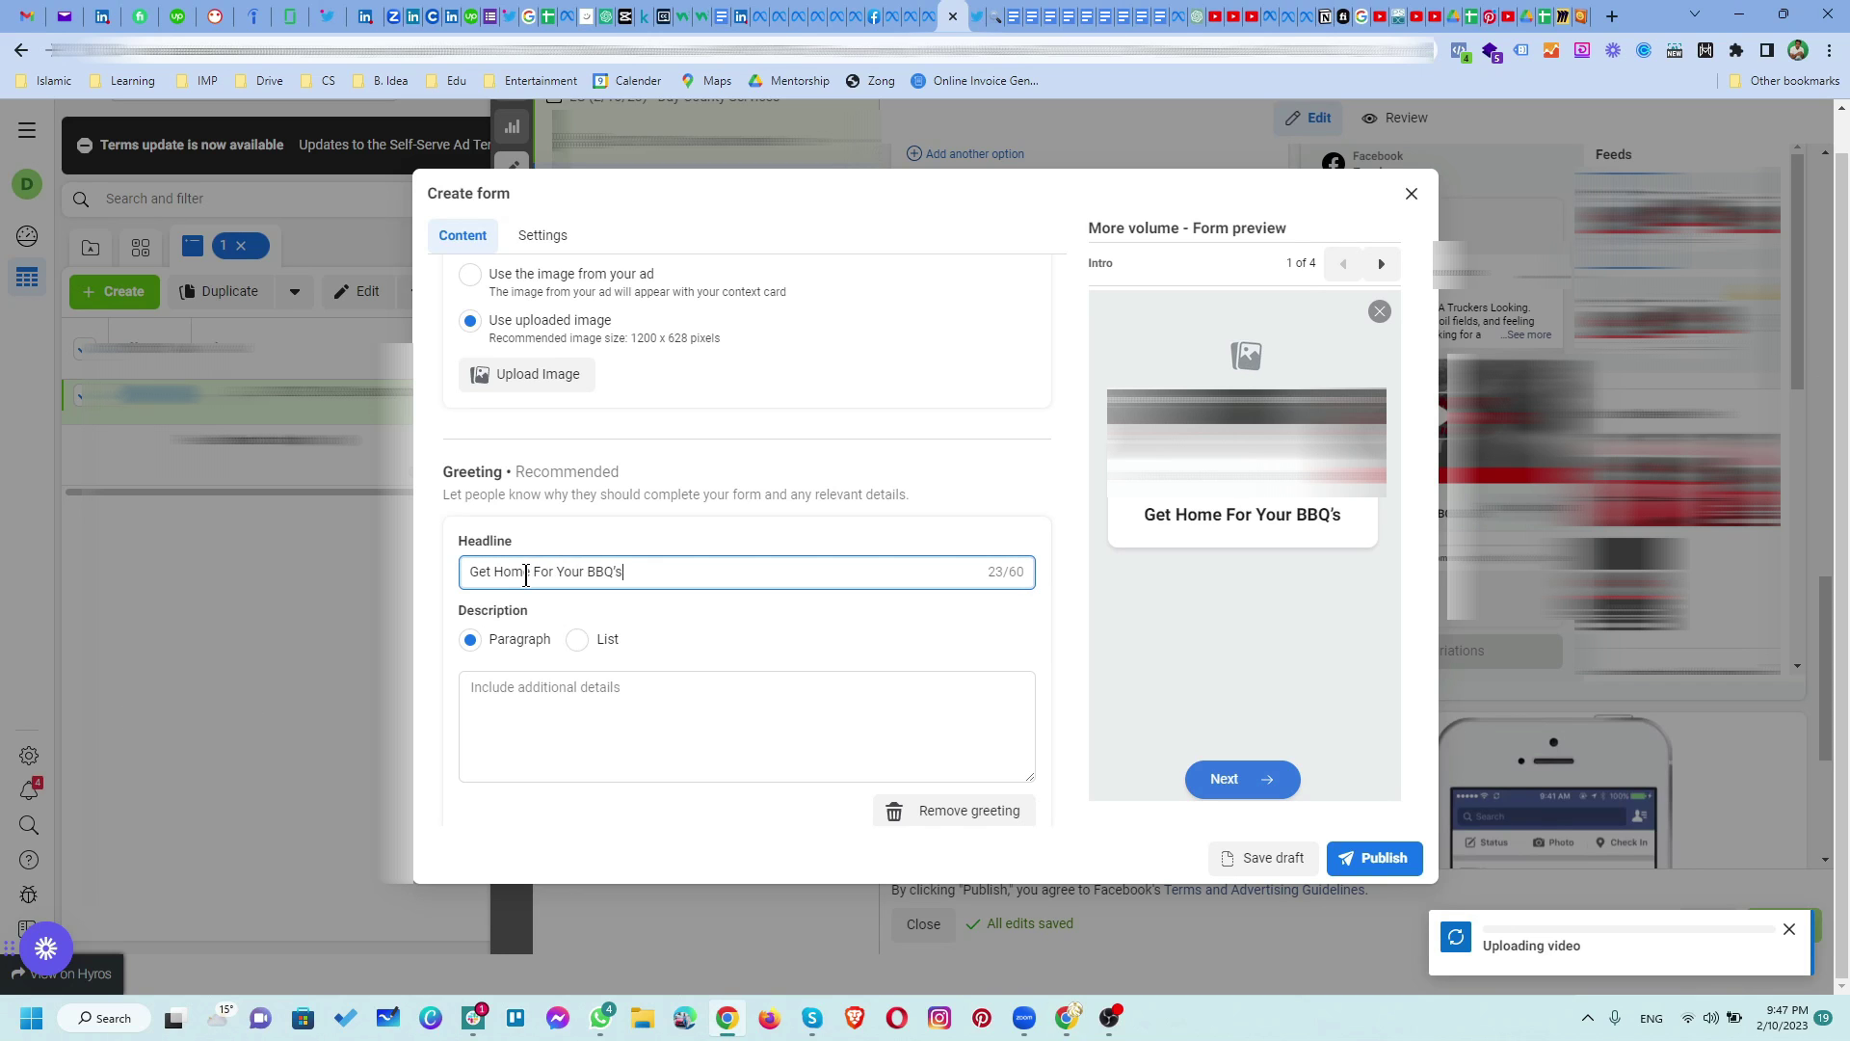
{"action": "scroll", "coordinate": [549, 511], "scroll_direction": "up", "scroll_amount": 2}
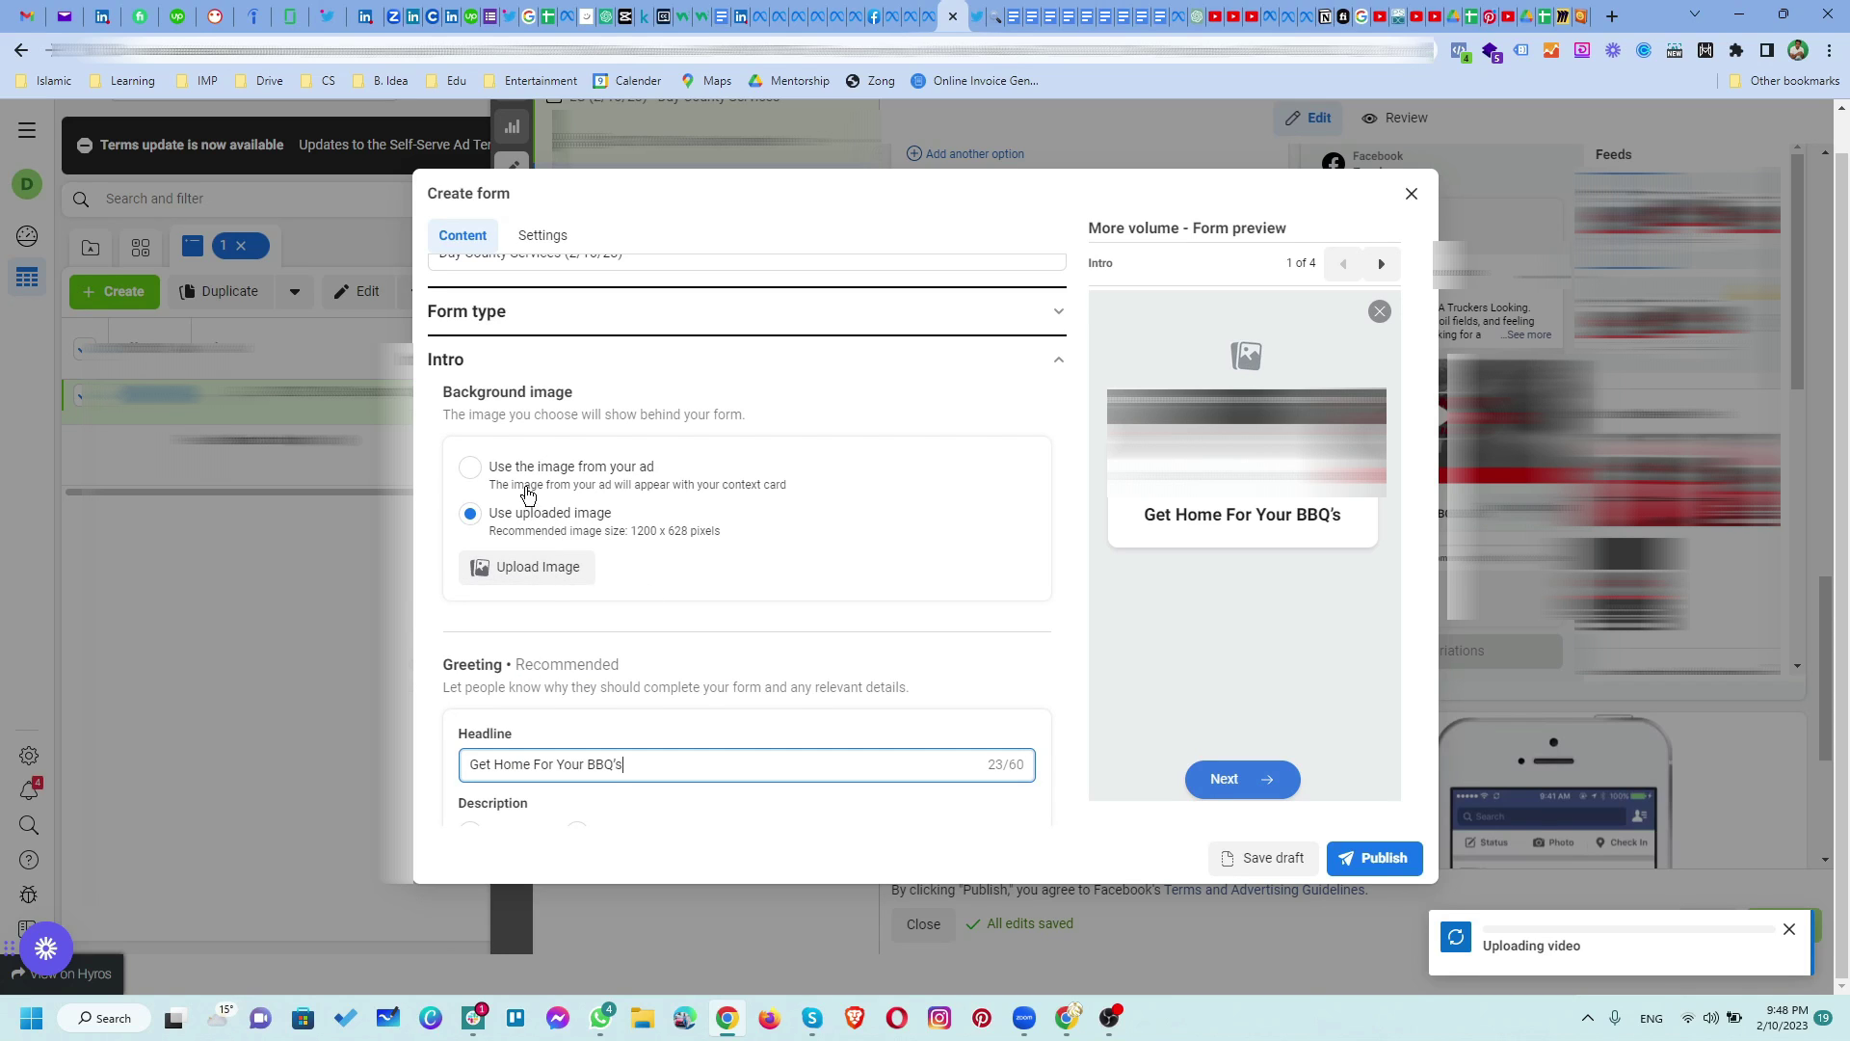
{"action": "left_click", "coordinate": [470, 468]}
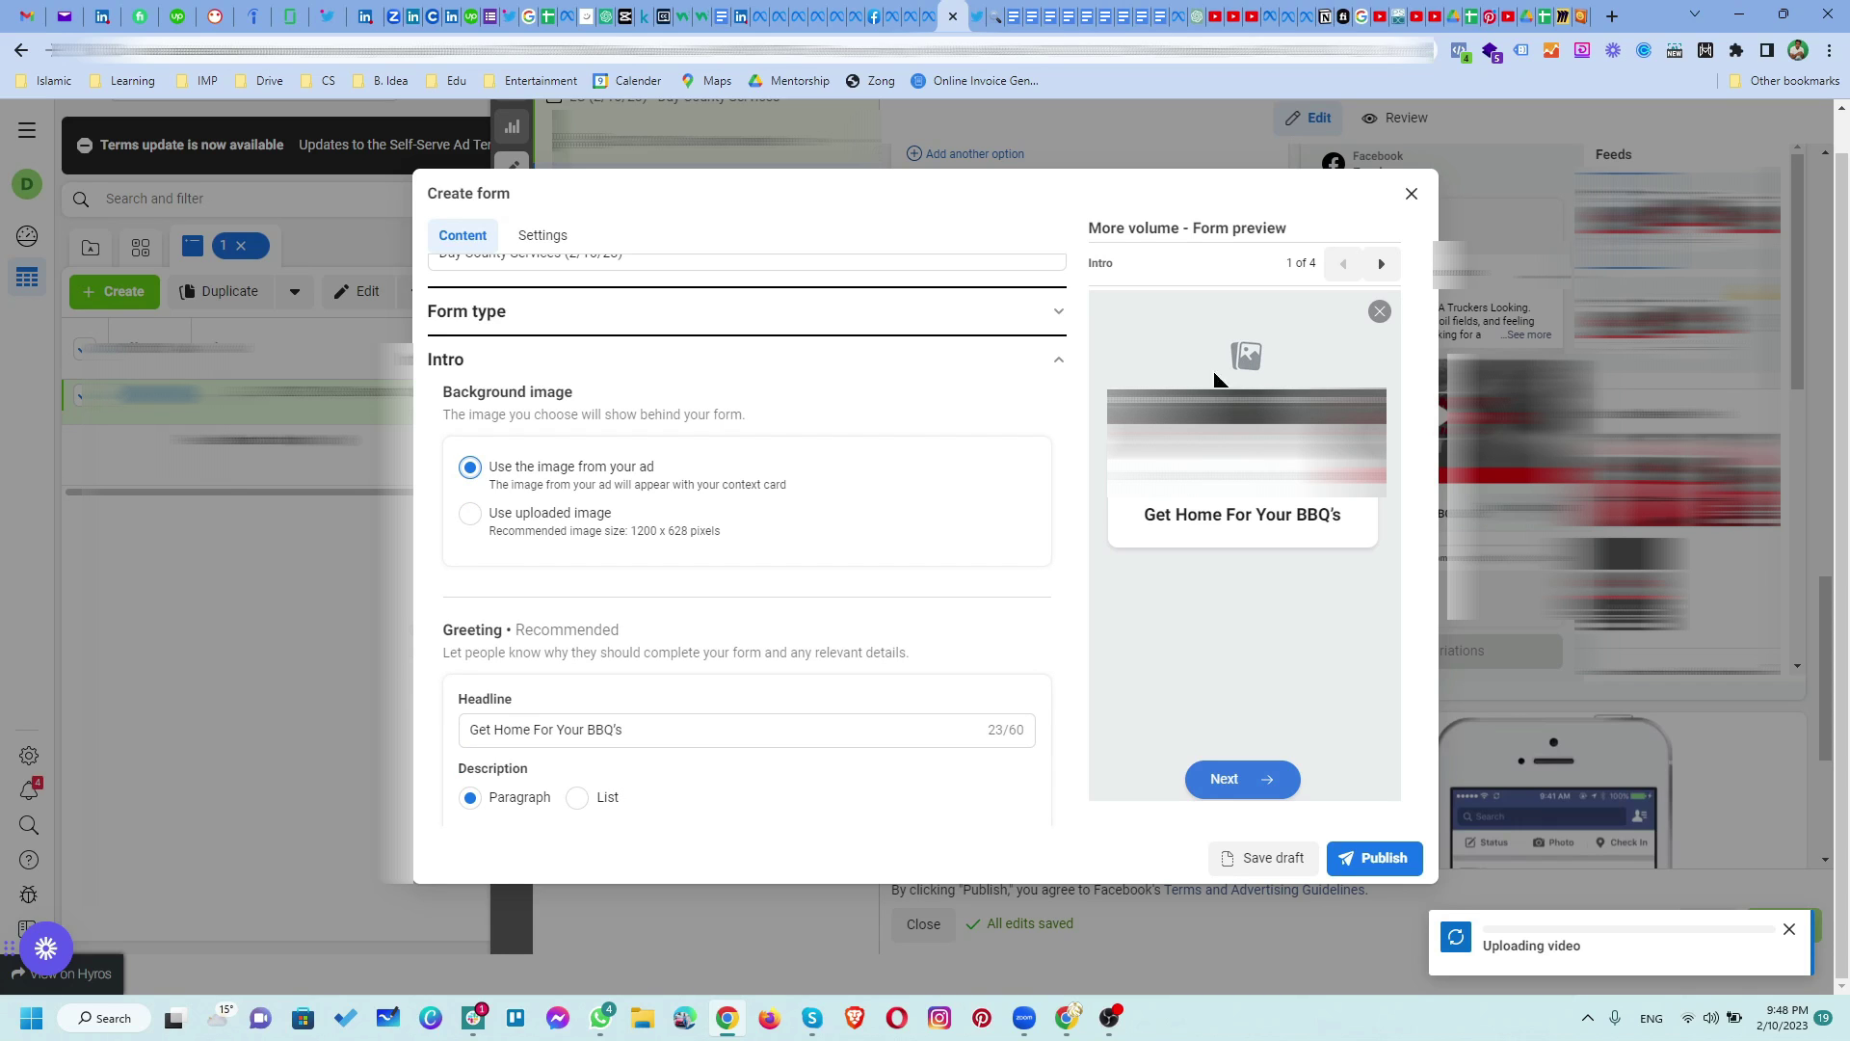
Step: Write the greeting's paragraph description as "Please fill the form below and we will contact with you."
{"action": "scroll", "coordinate": [654, 533], "scroll_direction": "down", "scroll_amount": 3}
{"action": "left_click", "coordinate": [574, 597]}
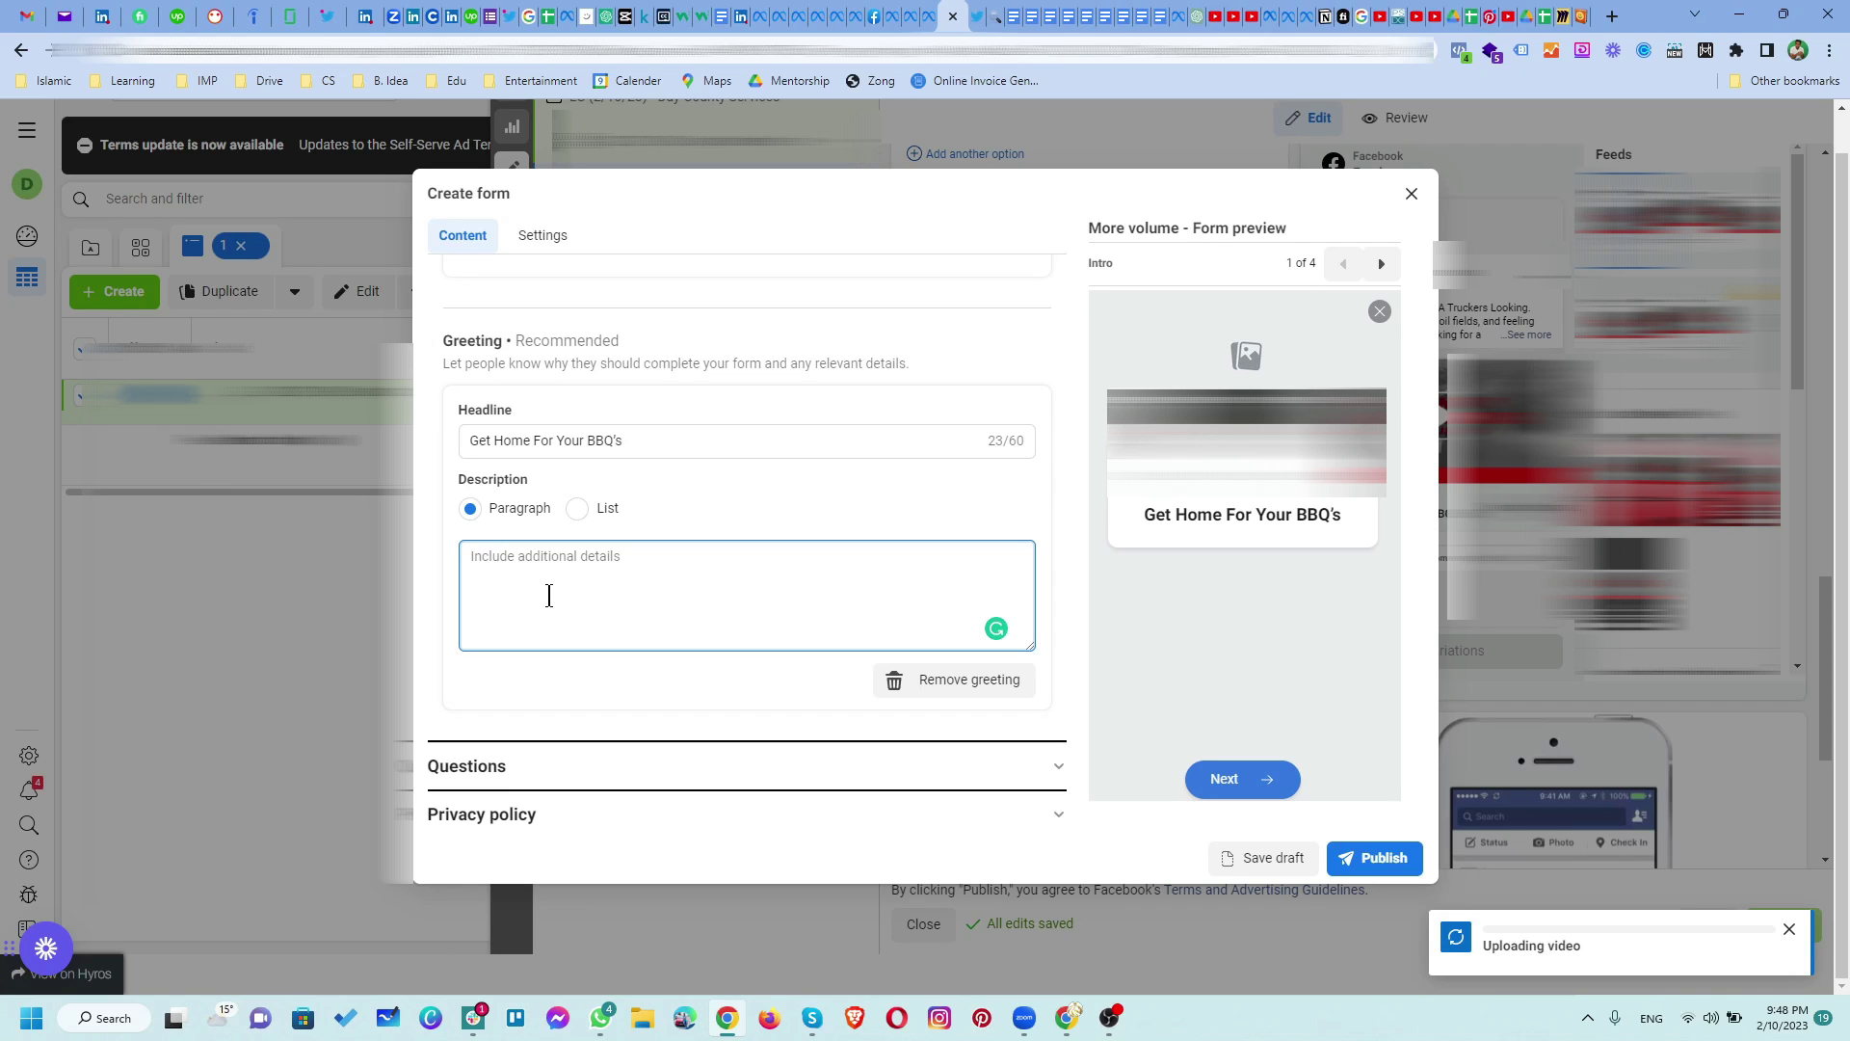
{"action": "type", "text": "Pleas"}
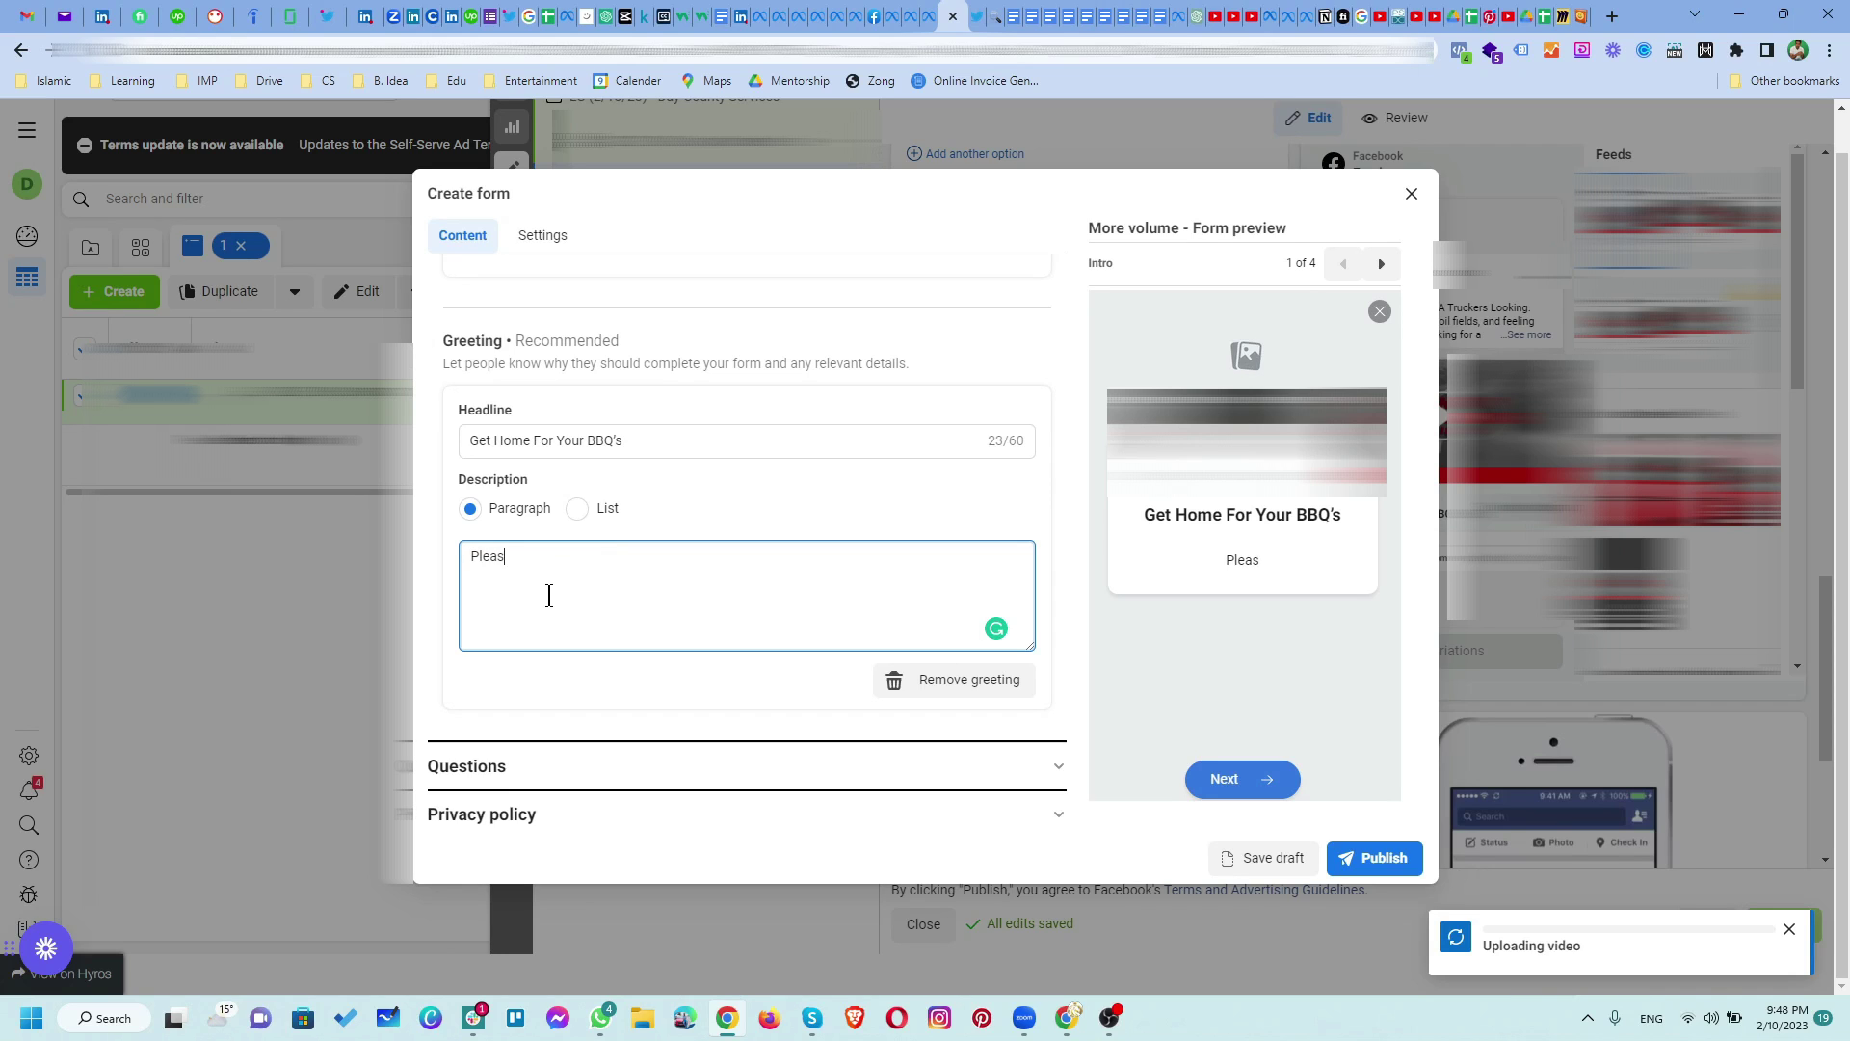
{"action": "type", "text": "e fill the form belo"}
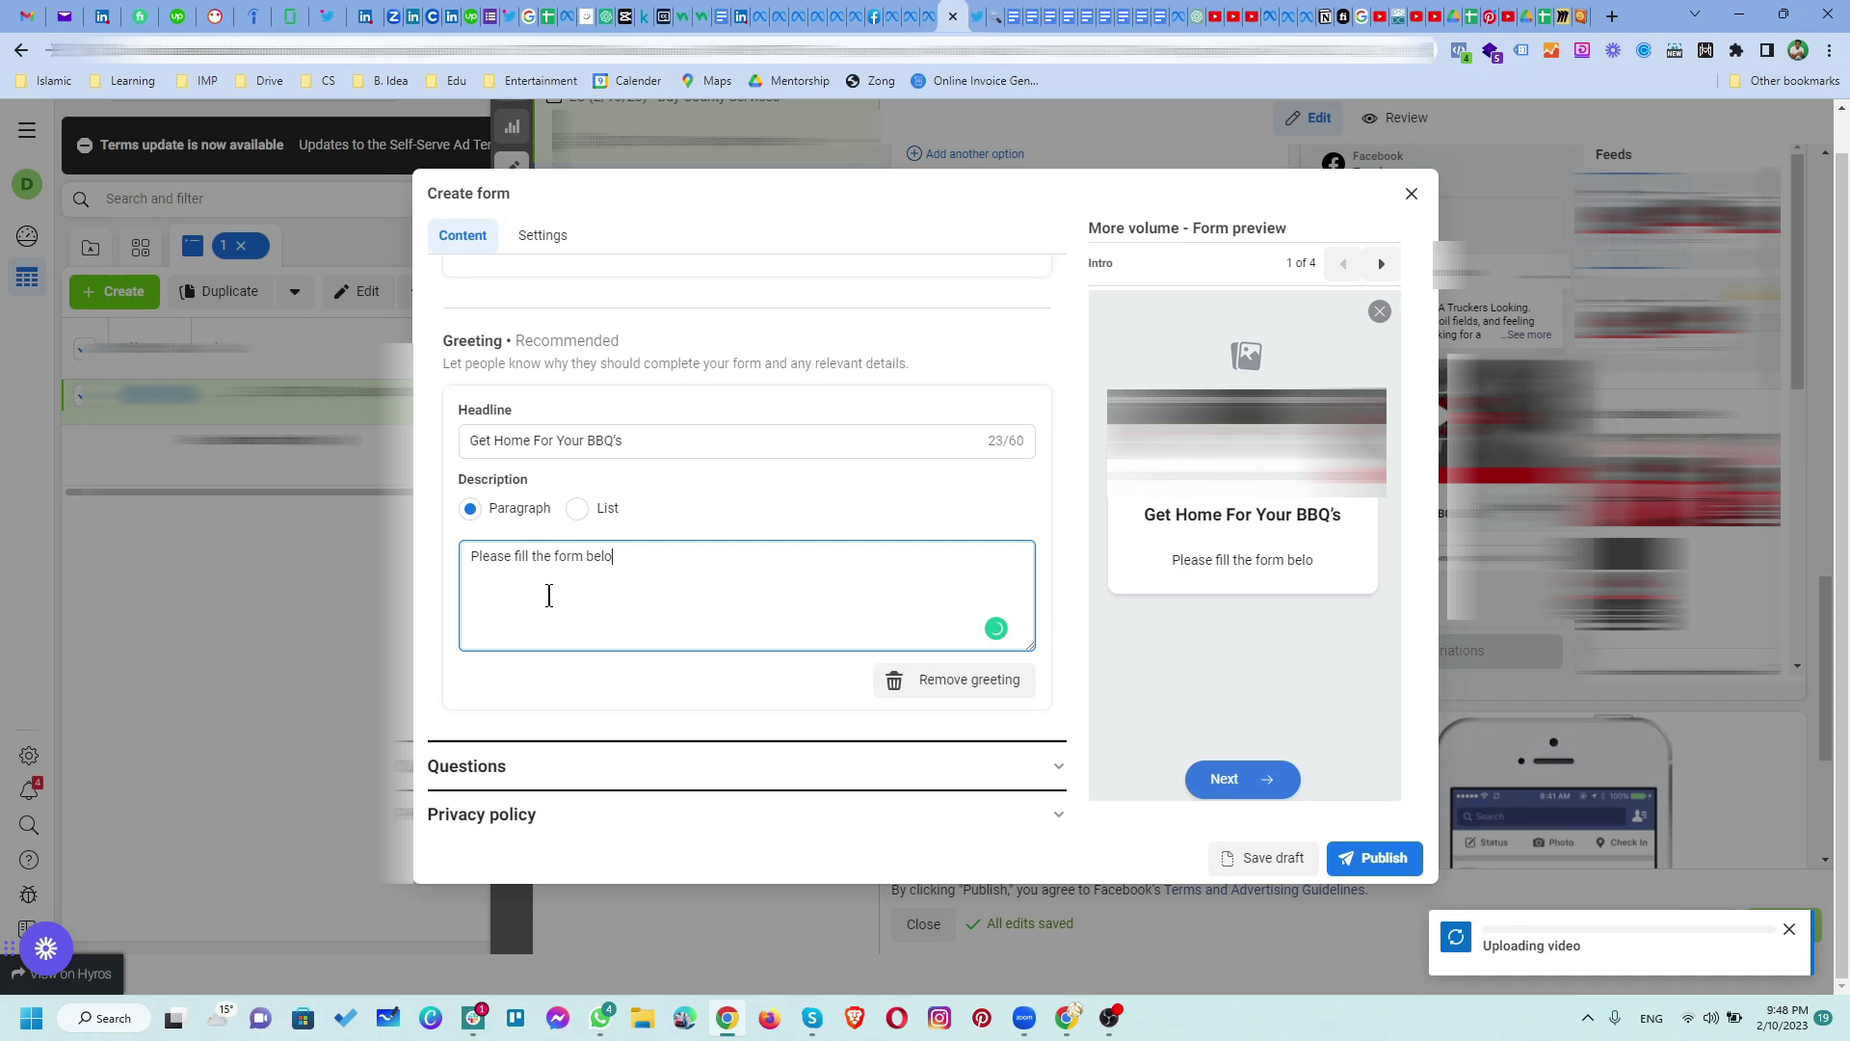
{"action": "type", "text": "w and "}
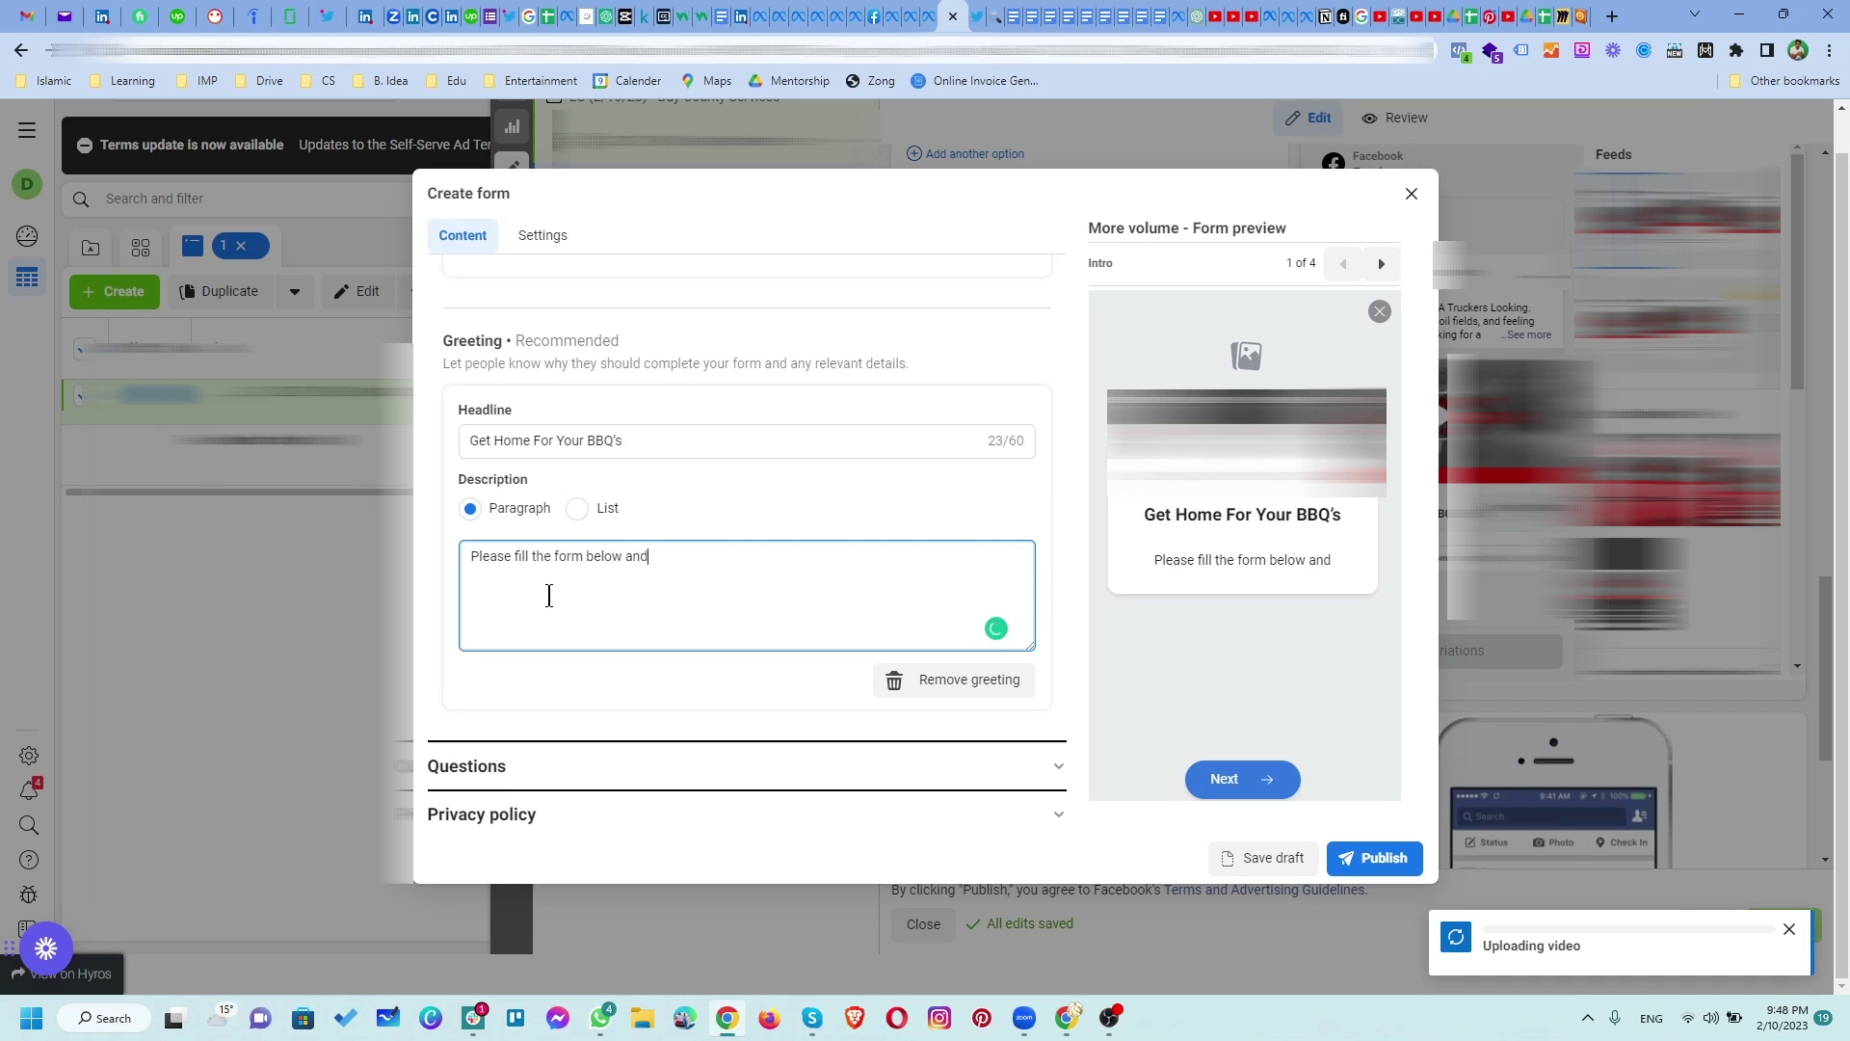
{"action": "type", "text": "we w"}
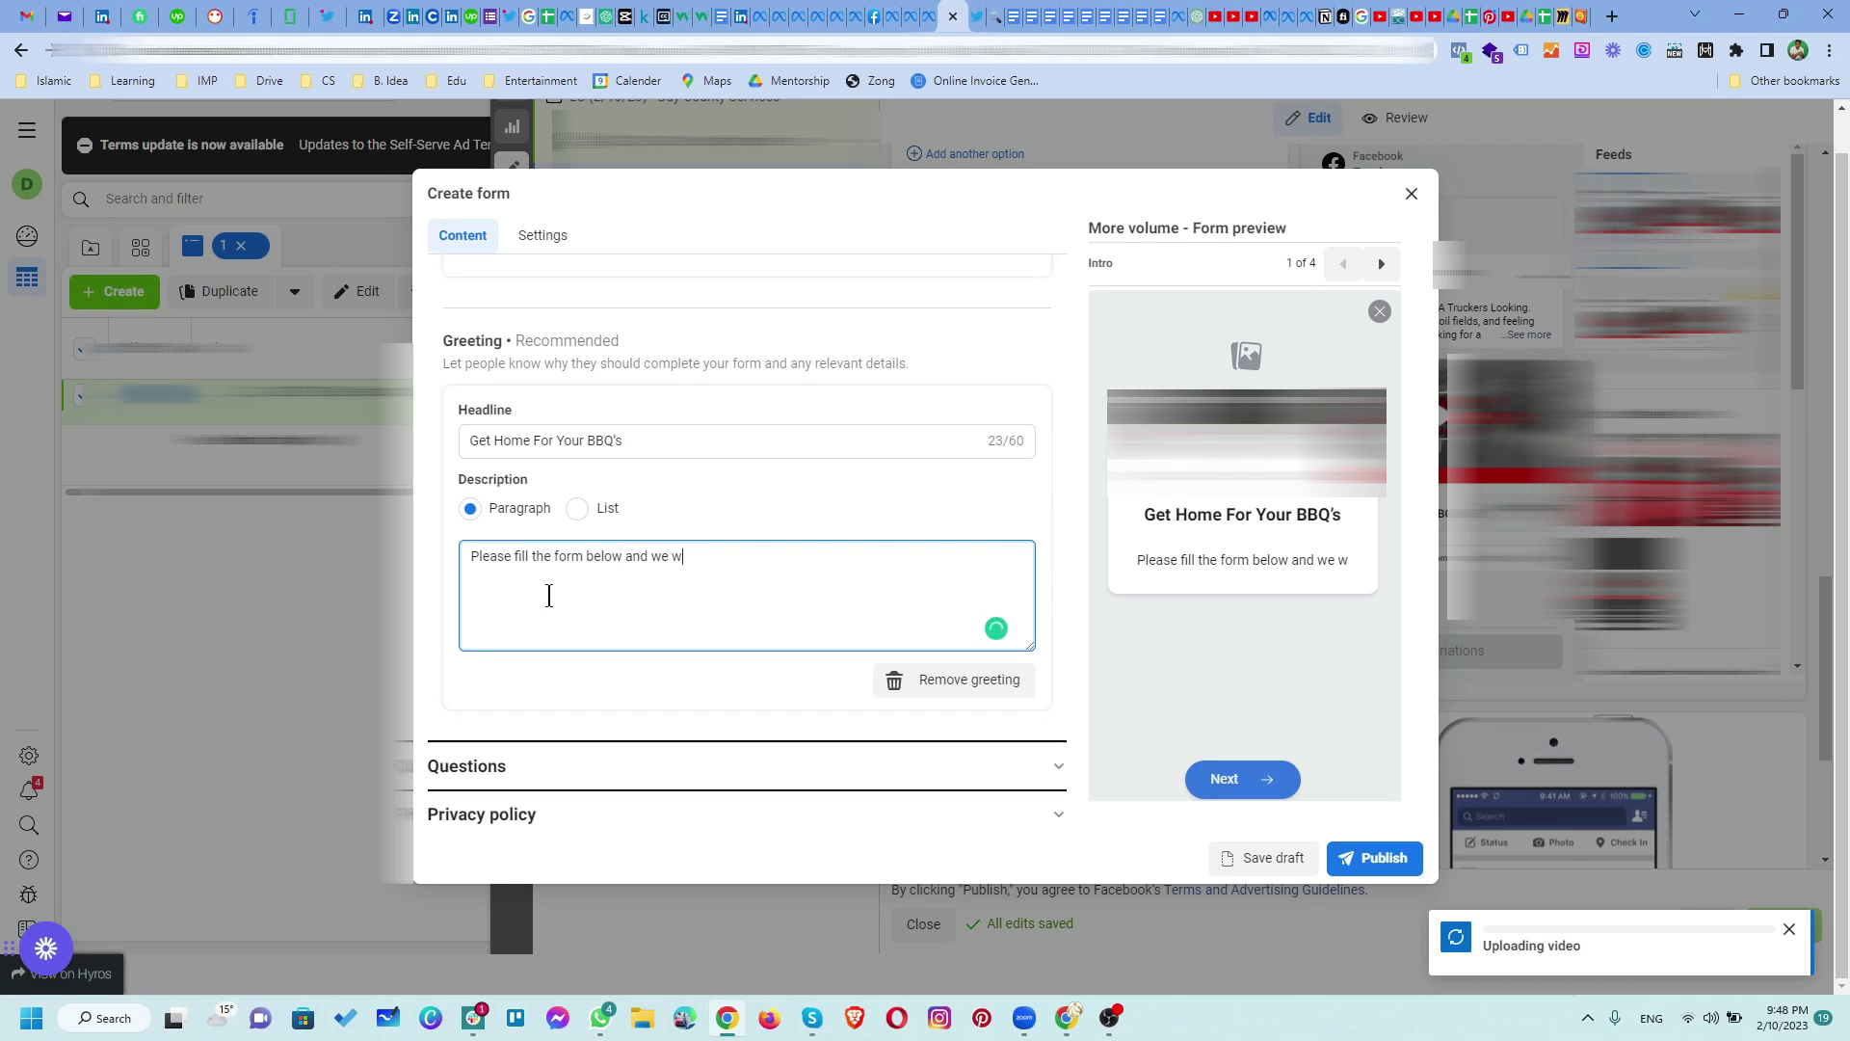
{"action": "type", "text": "ill con"}
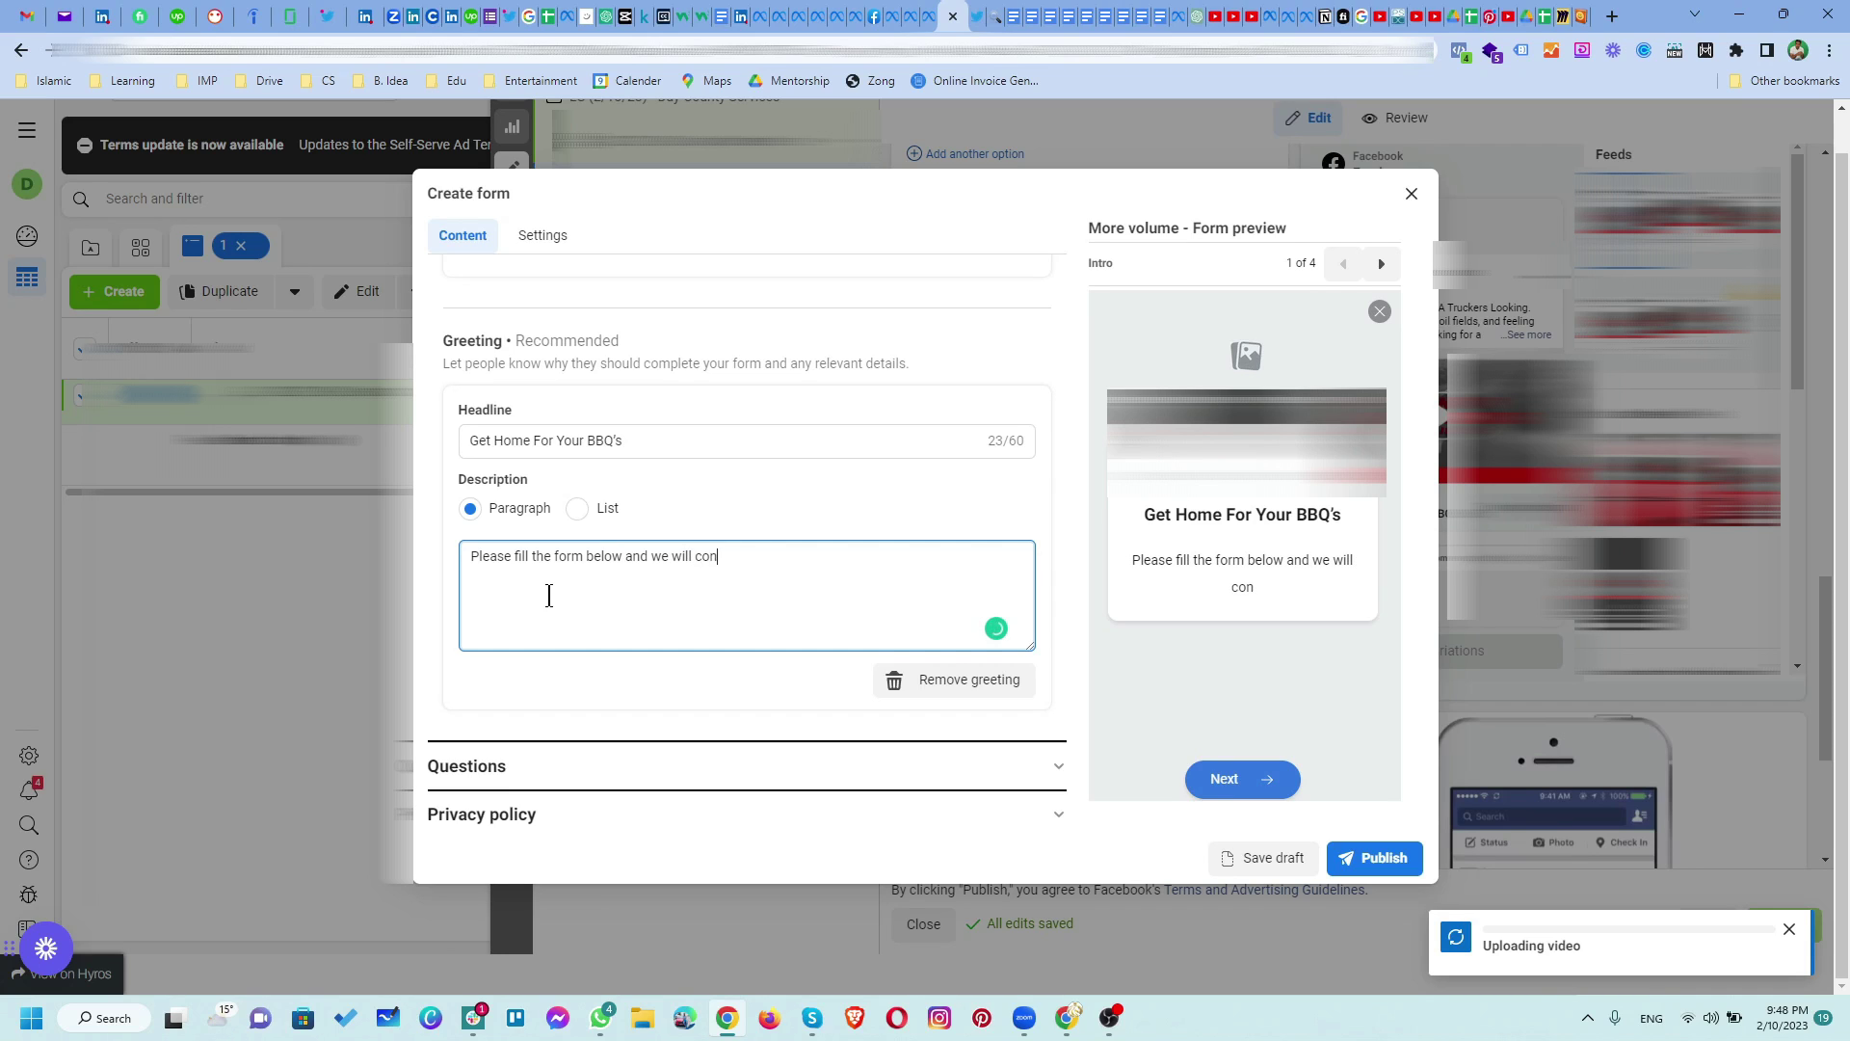
{"action": "type", "text": "tact with you."}
Step: In the form's questions section, reorder the prefill questions so that Full name comes before Email
{"action": "scroll", "coordinate": [627, 728], "scroll_direction": "down", "scroll_amount": 1}
{"action": "left_click", "coordinate": [578, 713]}
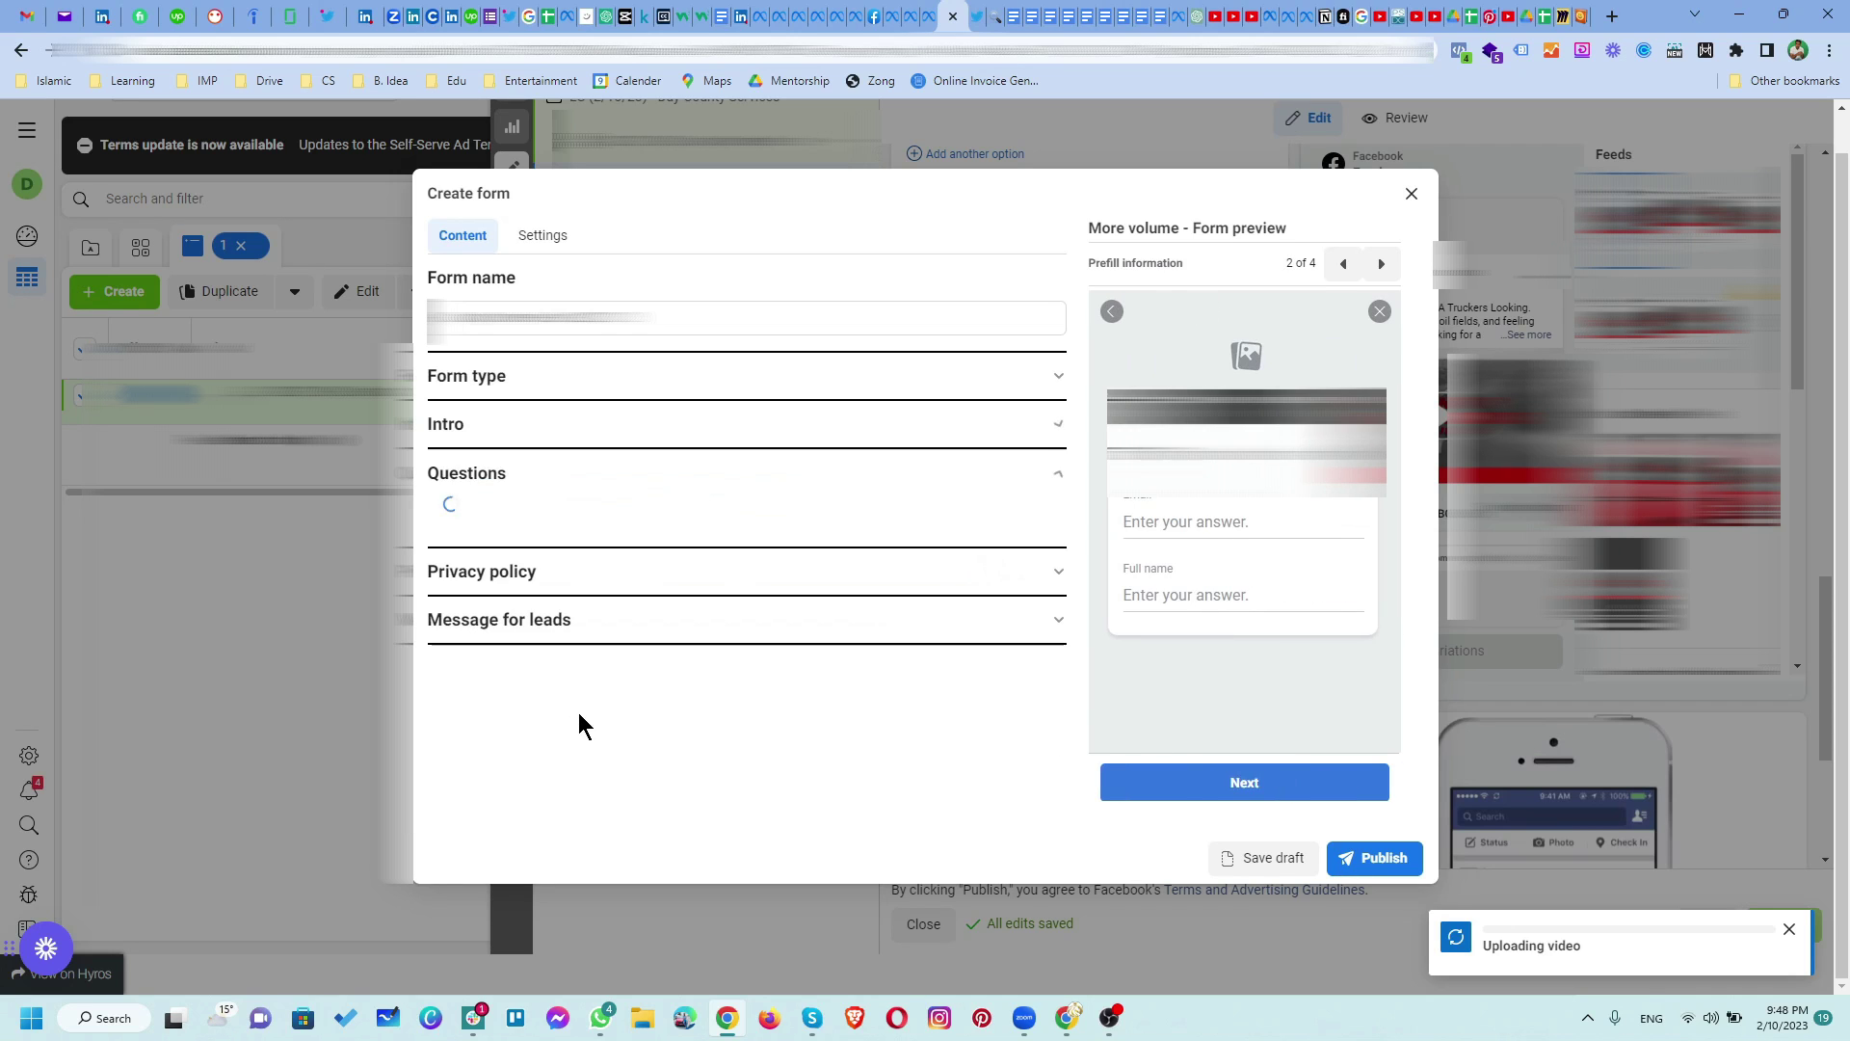
{"action": "scroll", "coordinate": [727, 644], "scroll_direction": "down", "scroll_amount": 4}
{"action": "scroll", "coordinate": [659, 532], "scroll_direction": "down", "scroll_amount": 1}
{"action": "scroll", "coordinate": [659, 532], "scroll_direction": "down", "scroll_amount": 1}
{"action": "left_click_drag", "start_coordinate": [474, 575], "coordinate": [487, 501]}
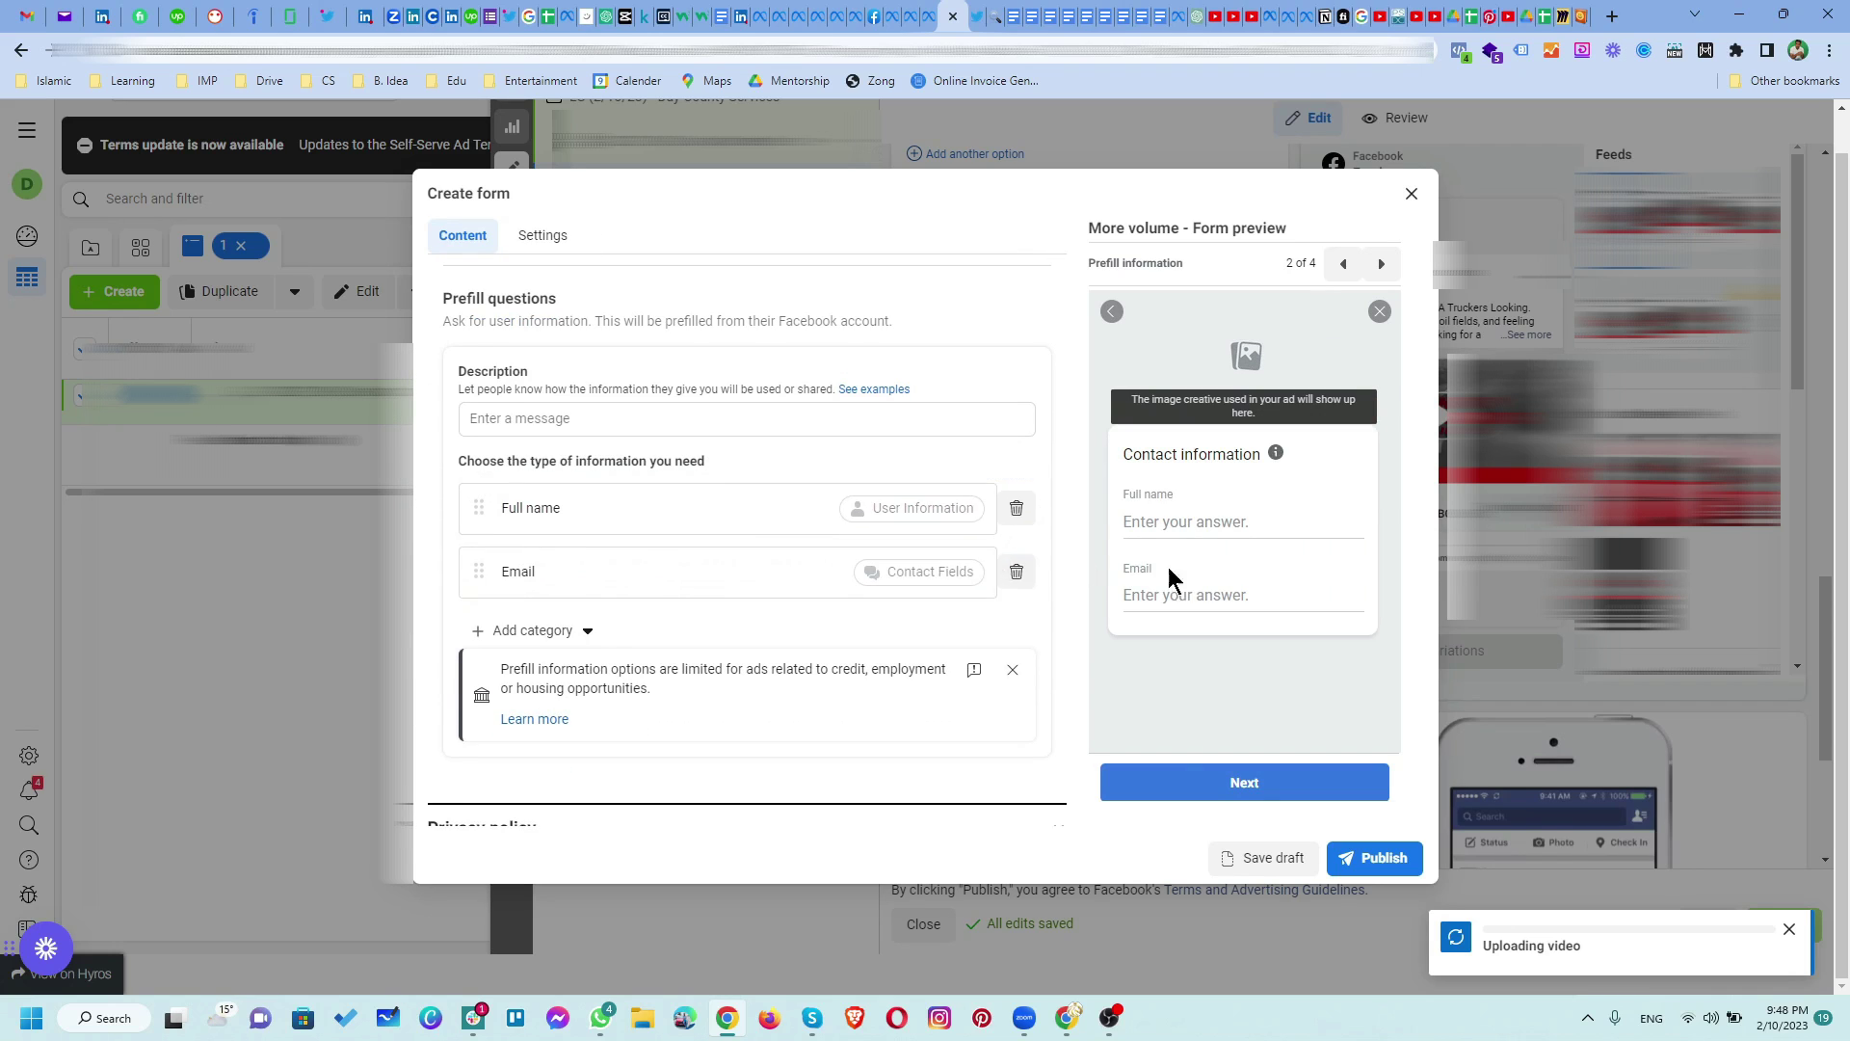
Step: Examine the custom question types that can be added to the form, without adding one
{"action": "scroll", "coordinate": [639, 590], "scroll_direction": "up", "scroll_amount": 2}
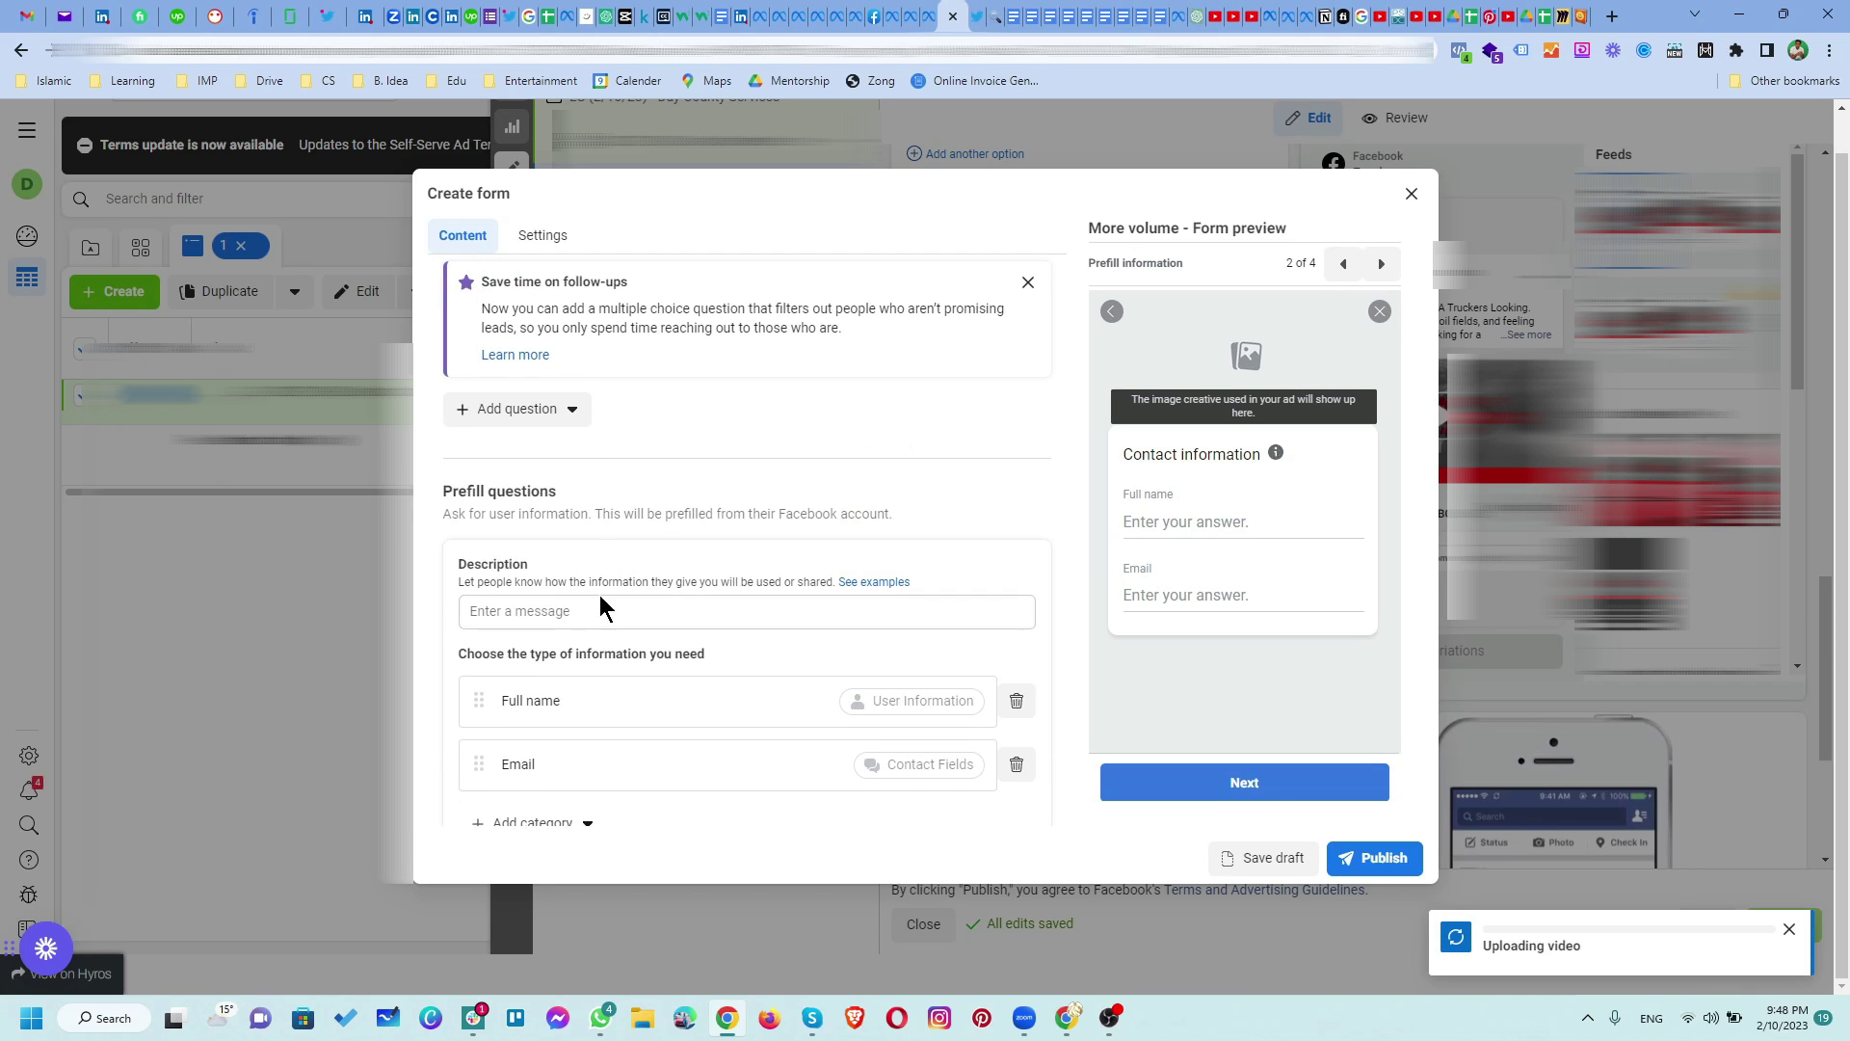
{"action": "scroll", "coordinate": [579, 609], "scroll_direction": "up", "scroll_amount": 2}
{"action": "scroll", "coordinate": [579, 609], "scroll_direction": "up", "scroll_amount": 1}
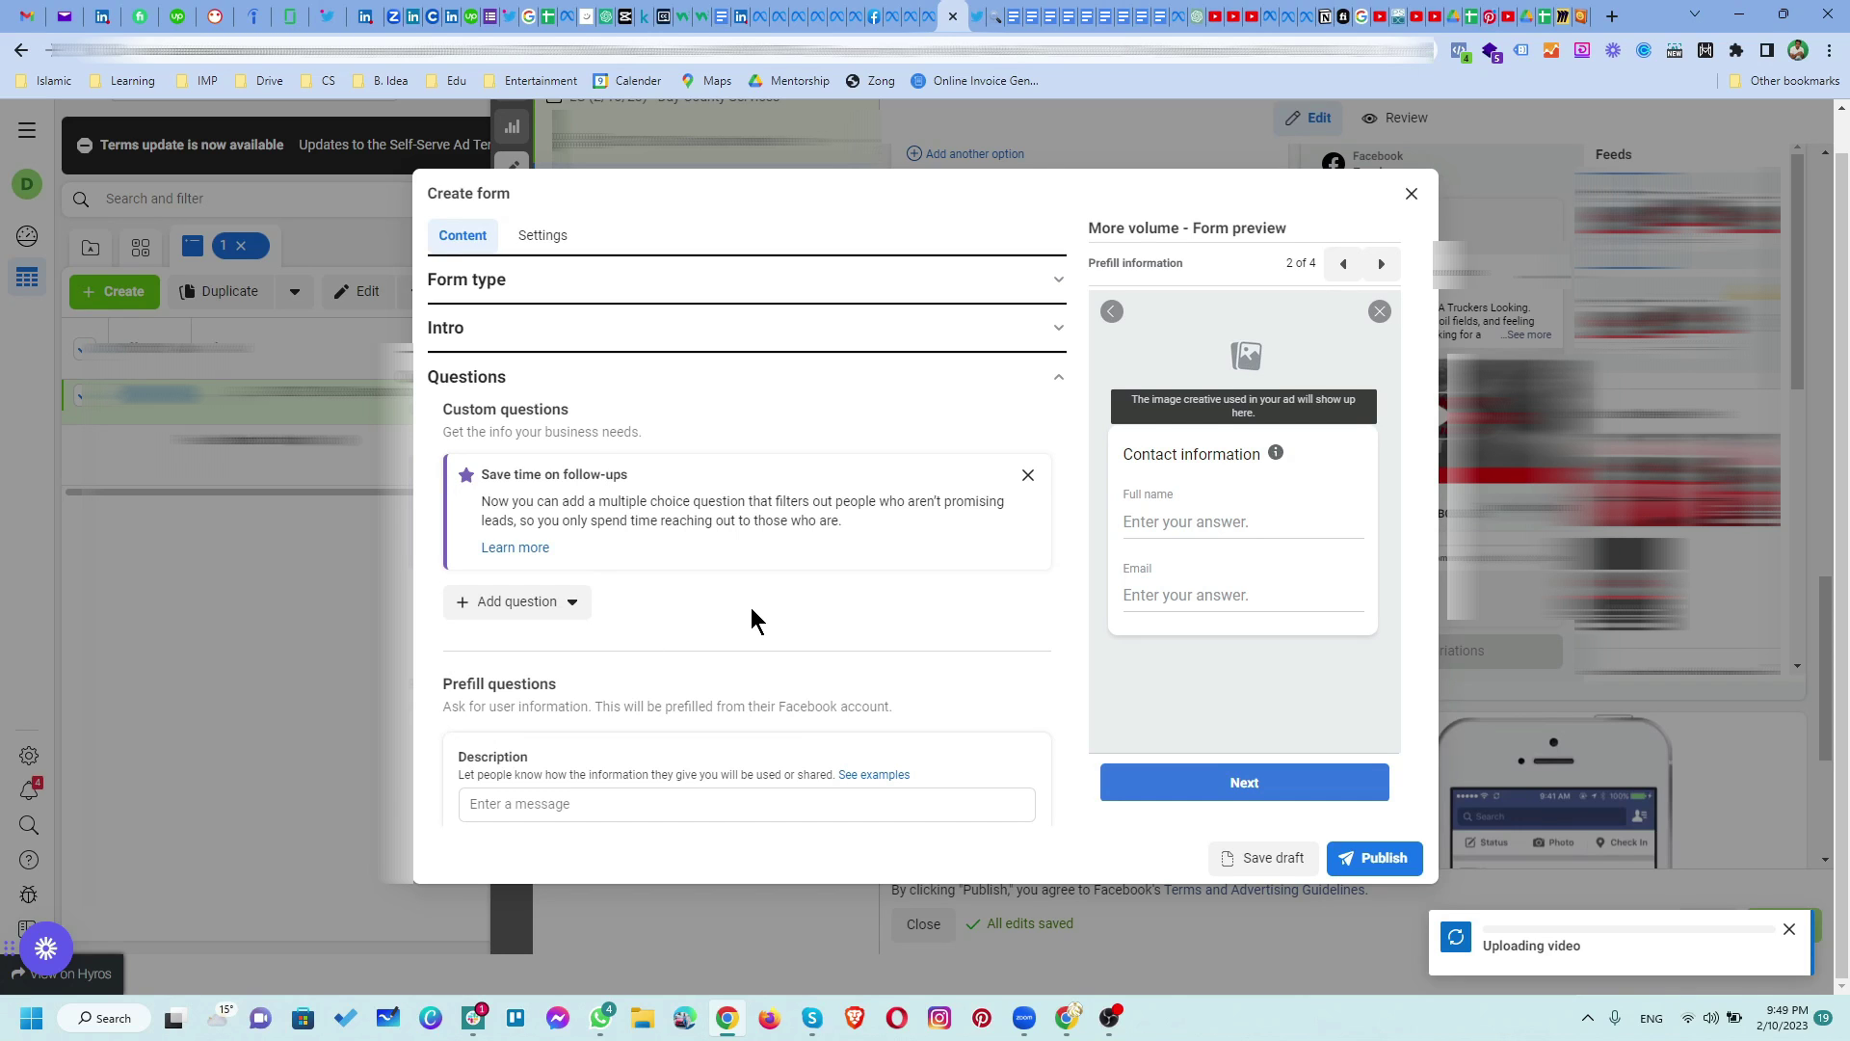
{"action": "scroll", "coordinate": [750, 607], "scroll_direction": "down", "scroll_amount": 1}
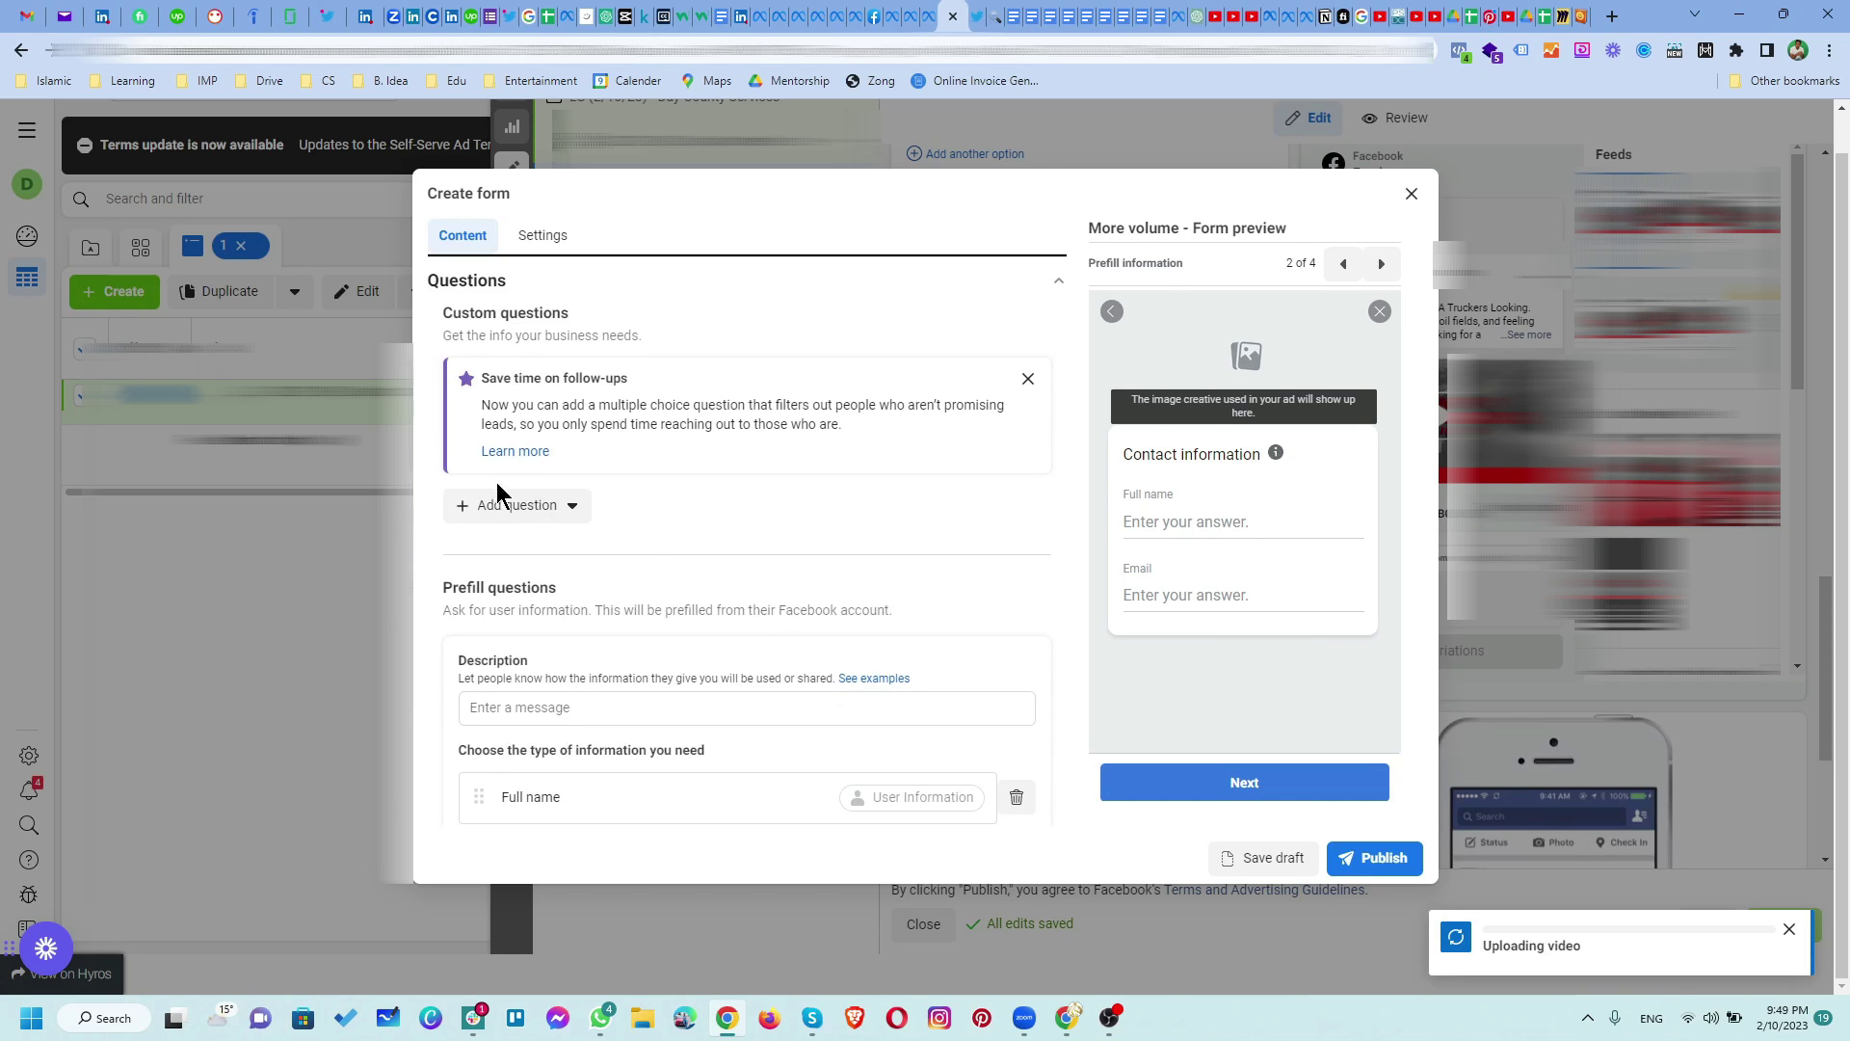
{"action": "left_click", "coordinate": [523, 509]}
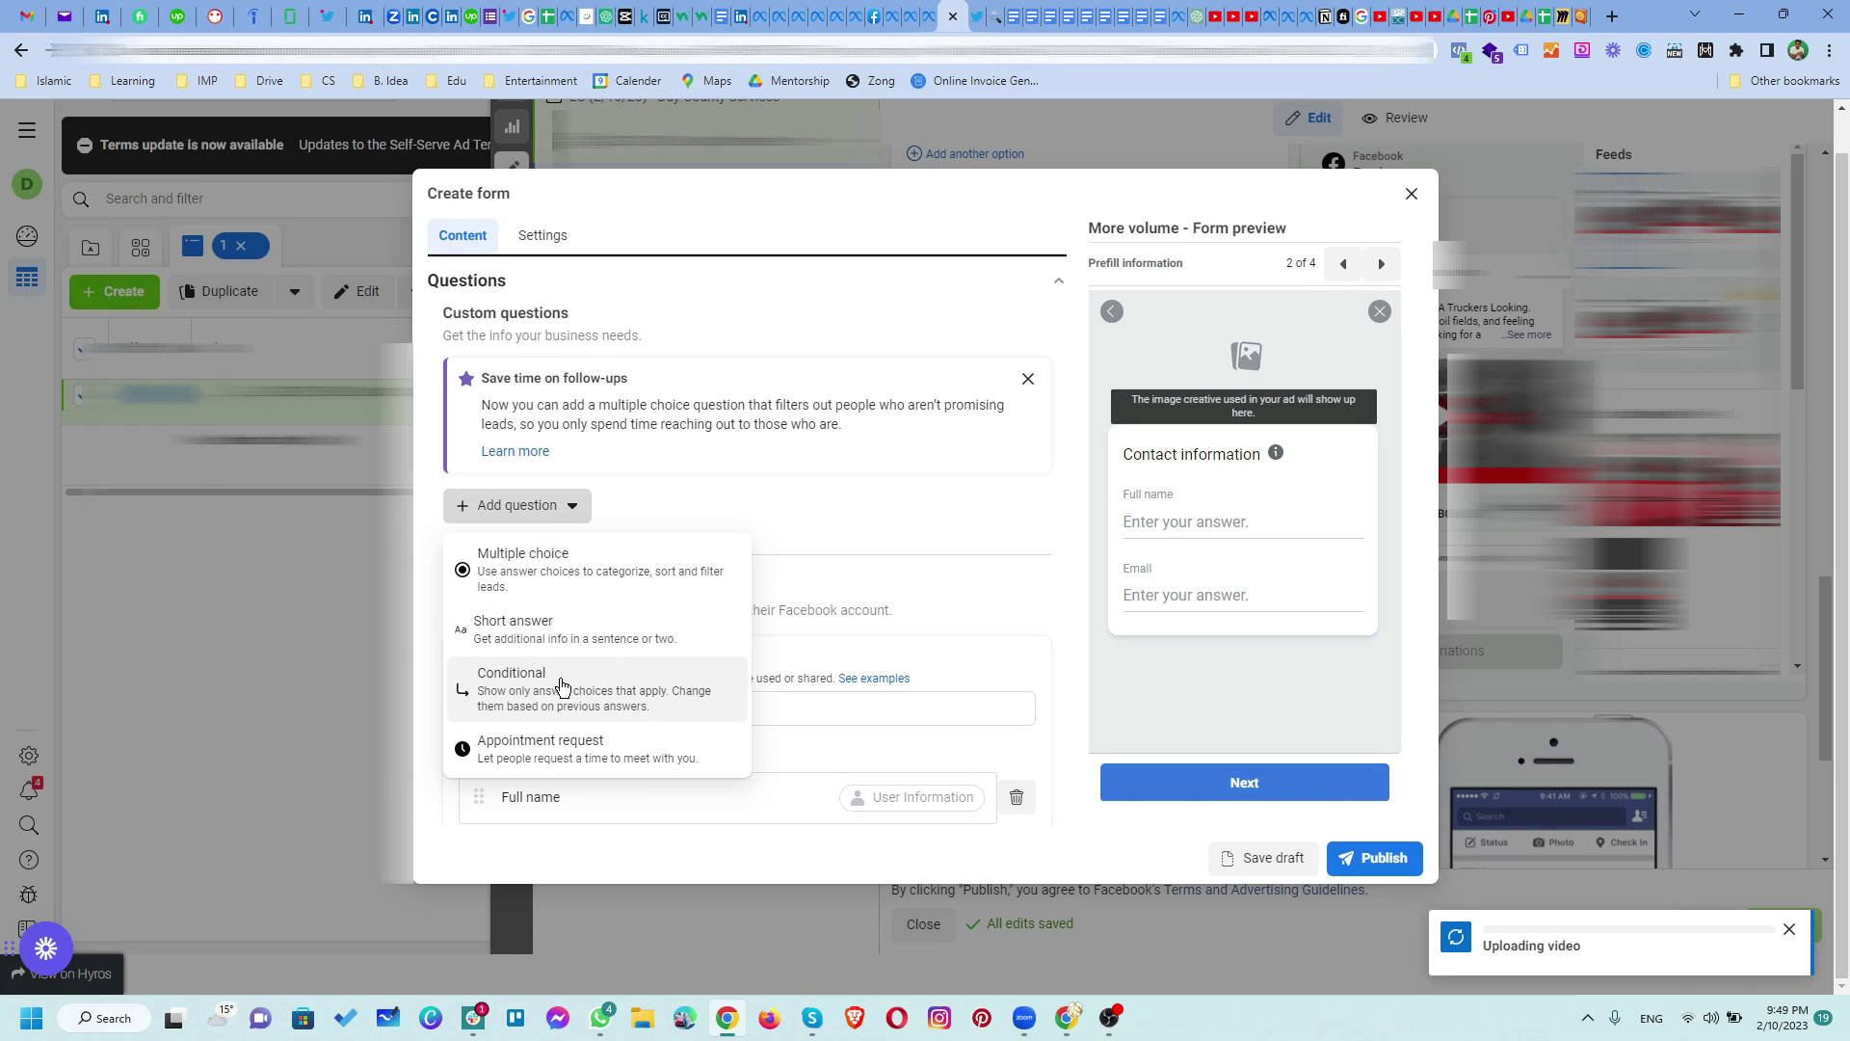
{"action": "left_click", "coordinate": [854, 495]}
{"action": "scroll", "coordinate": [854, 495], "scroll_direction": "down", "scroll_amount": 2}
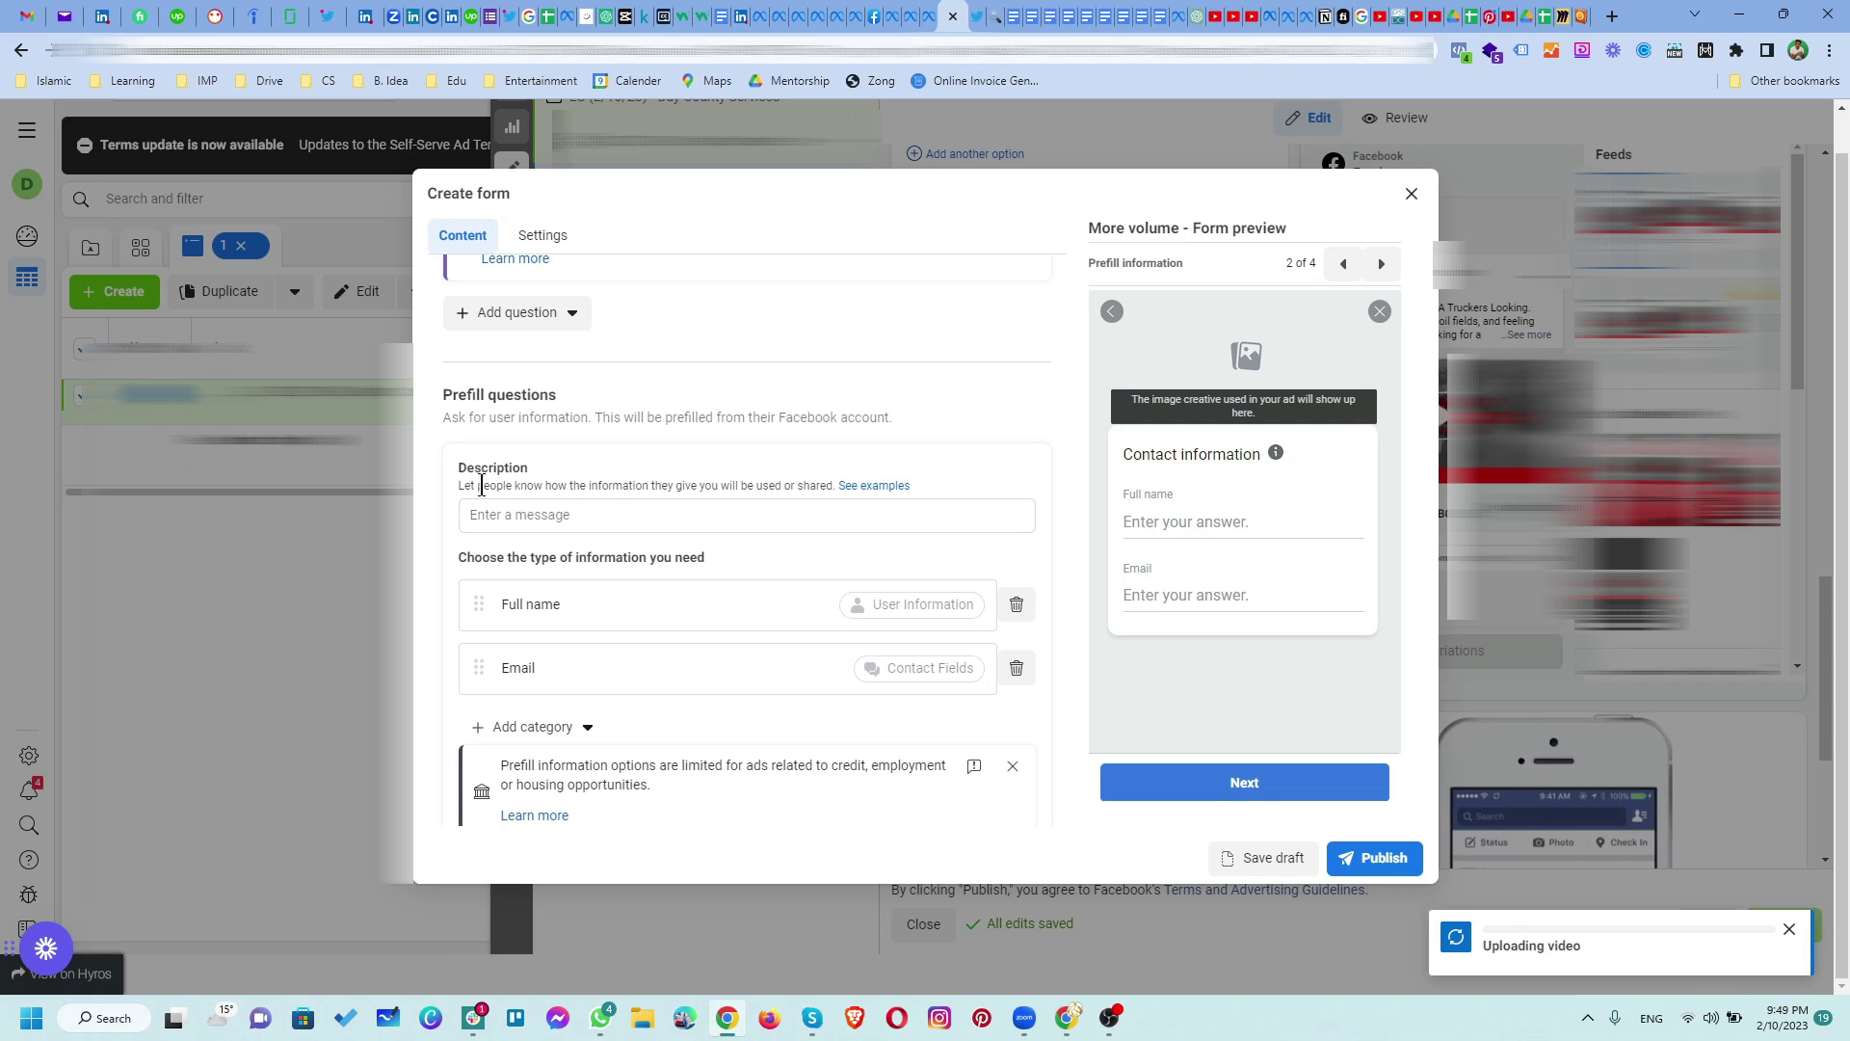
Step: Set the prefill questions' description to "Your information will not be shared with any person."
{"action": "left_click_drag", "start_coordinate": [458, 486], "coordinate": [835, 488]}
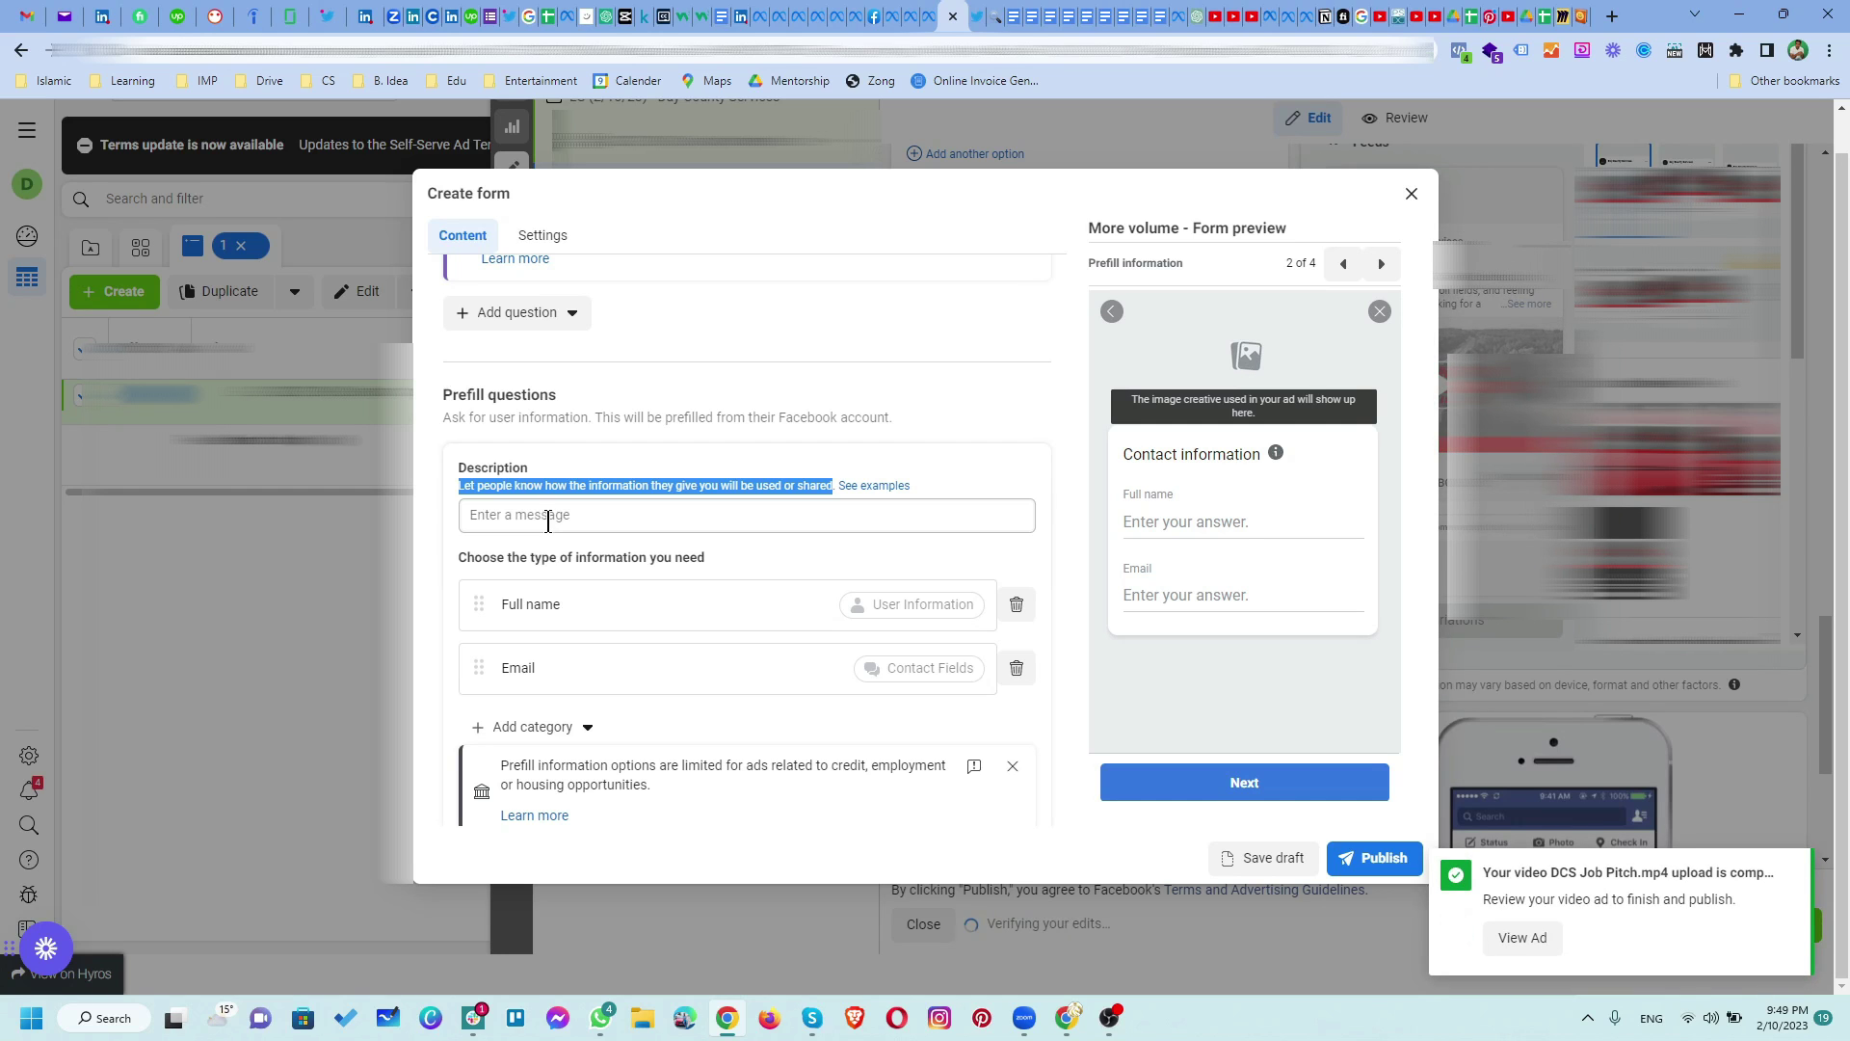
{"action": "left_click", "coordinate": [547, 522]}
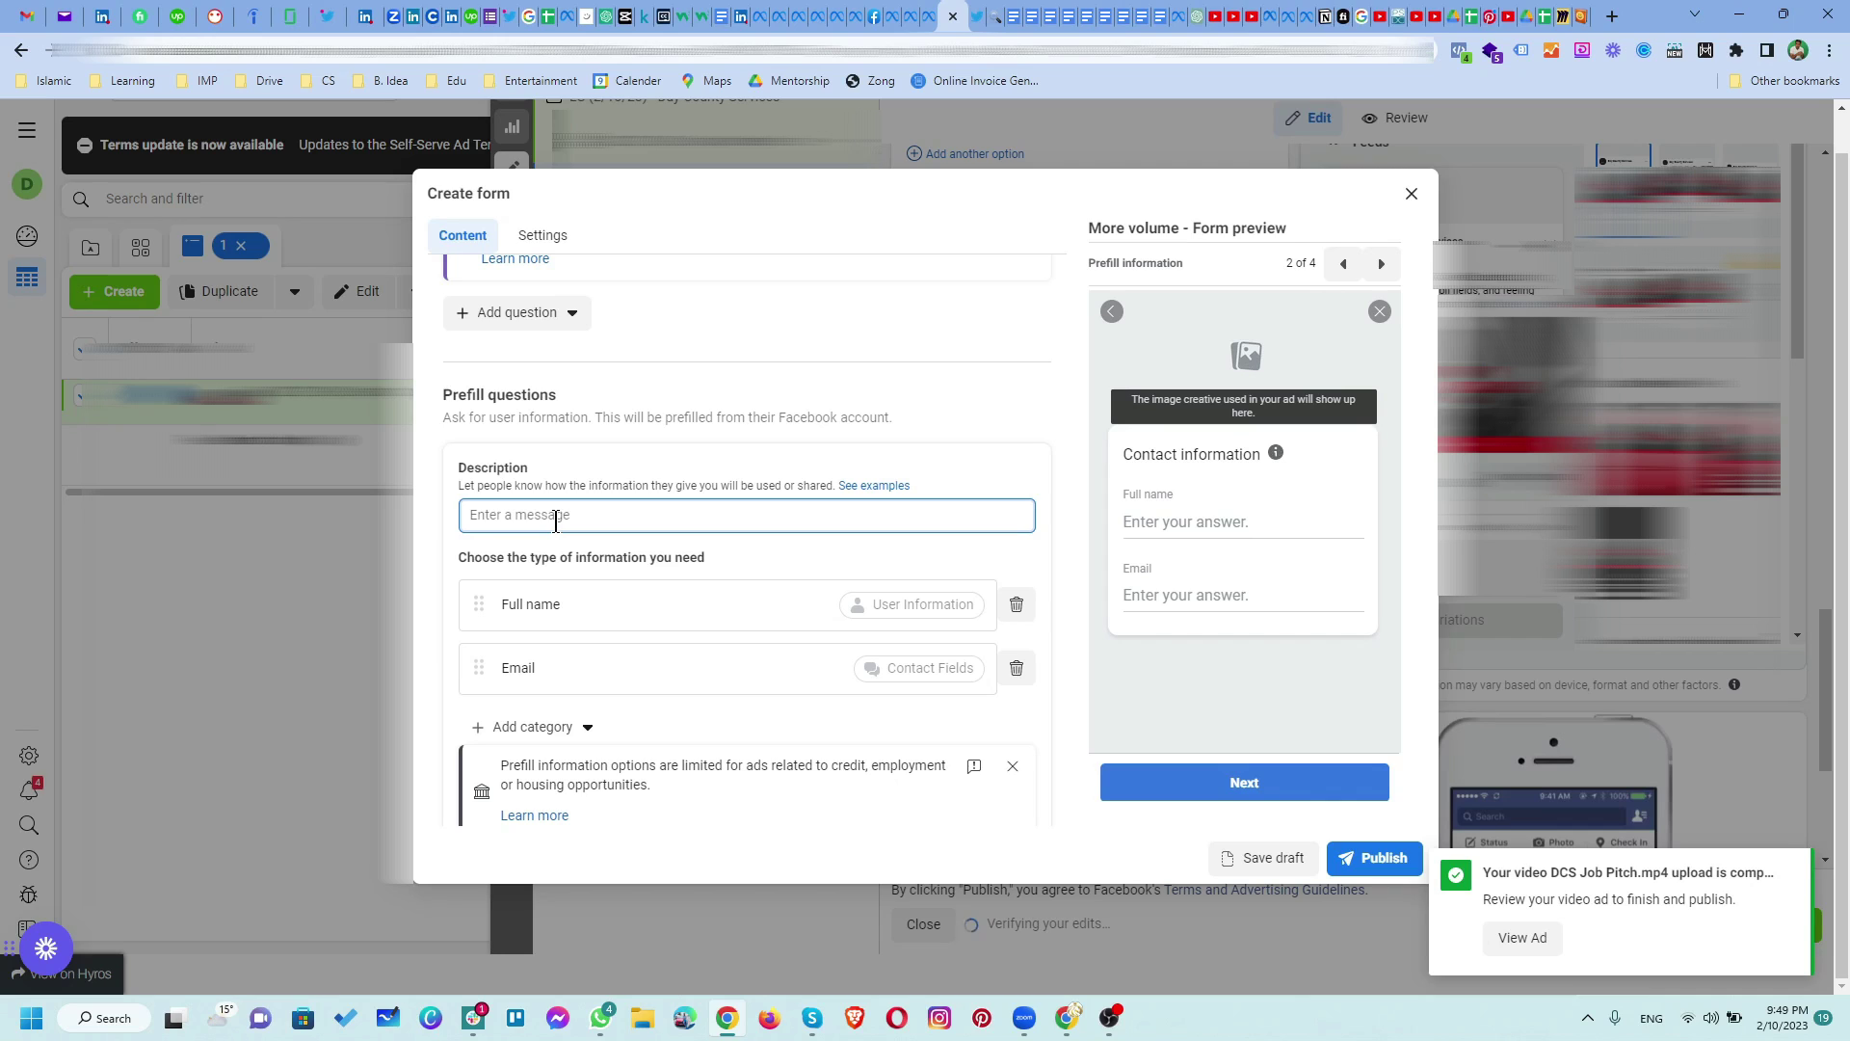
{"action": "type", "text": "Your"}
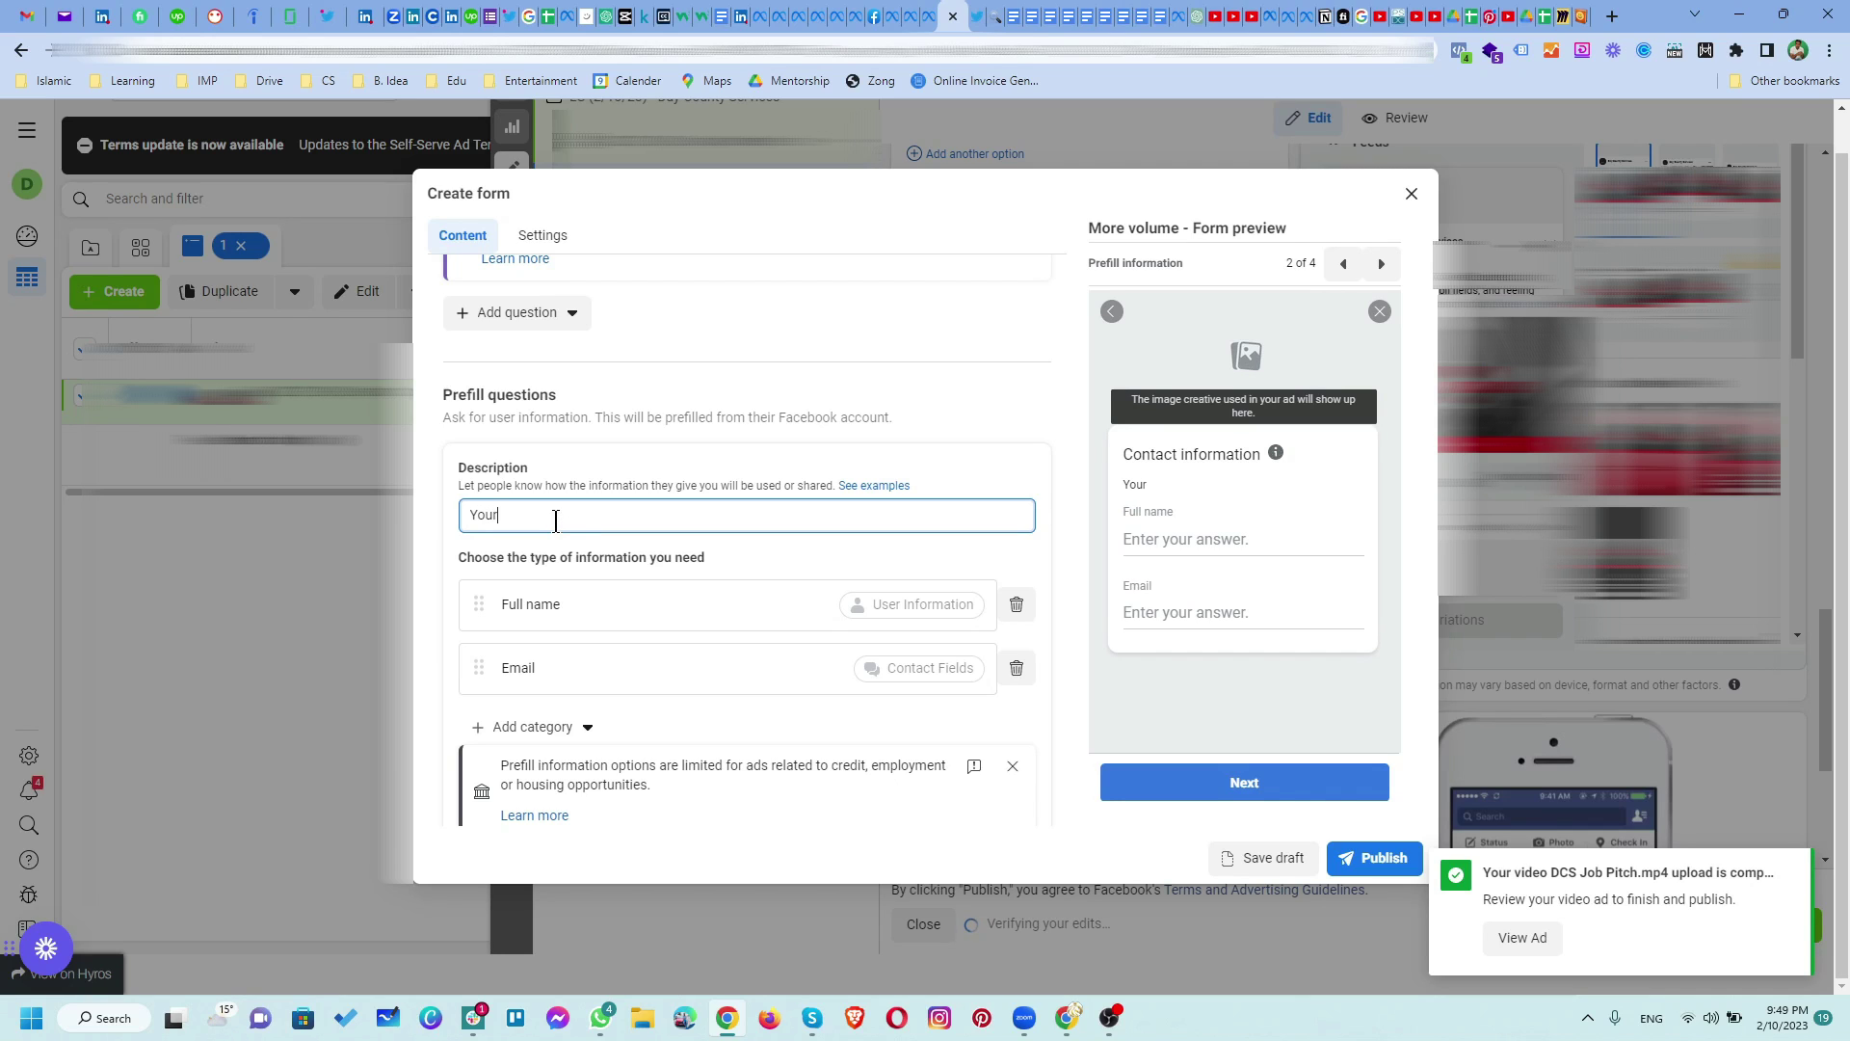
{"action": "type", "text": " inforation"}
{"action": "left_click", "coordinate": [527, 518]}
{"action": "type", "text": "m"}
{"action": "key", "text": "End"}
{"action": "type", "text": "will"}
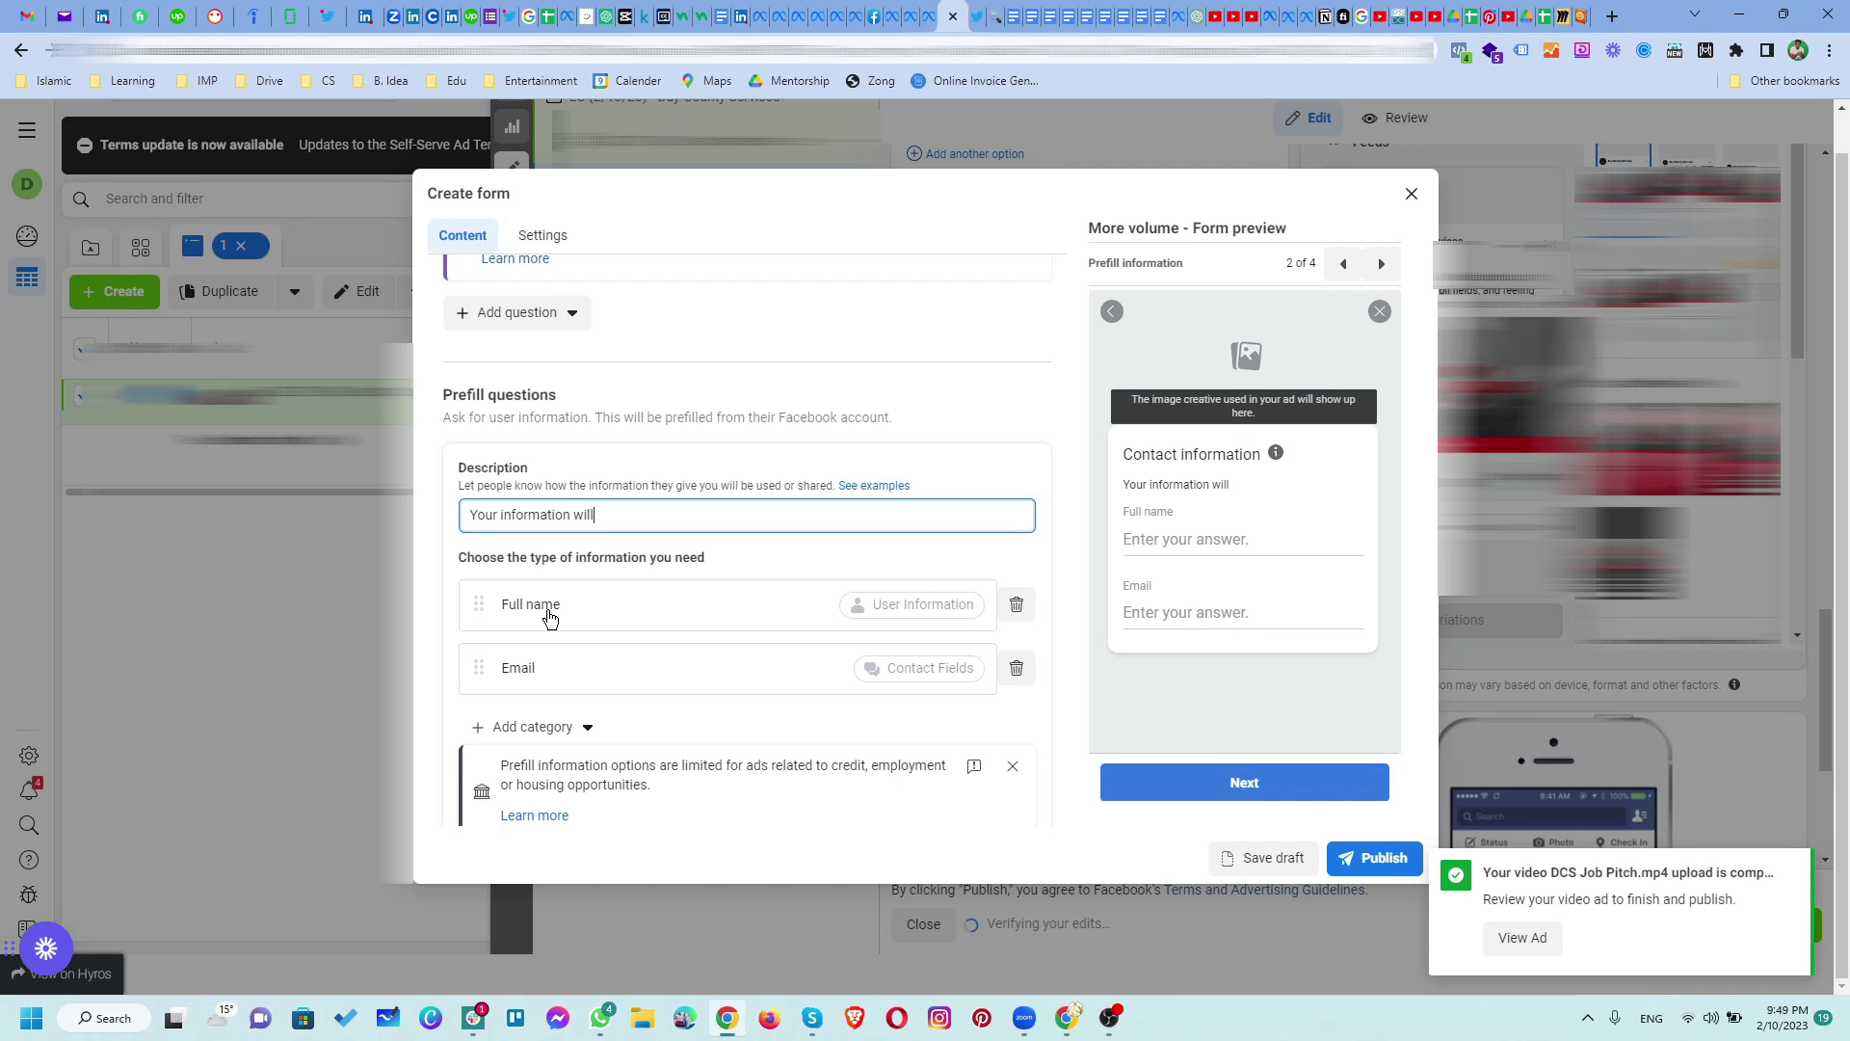
{"action": "type", "text": " not be shared with a"}
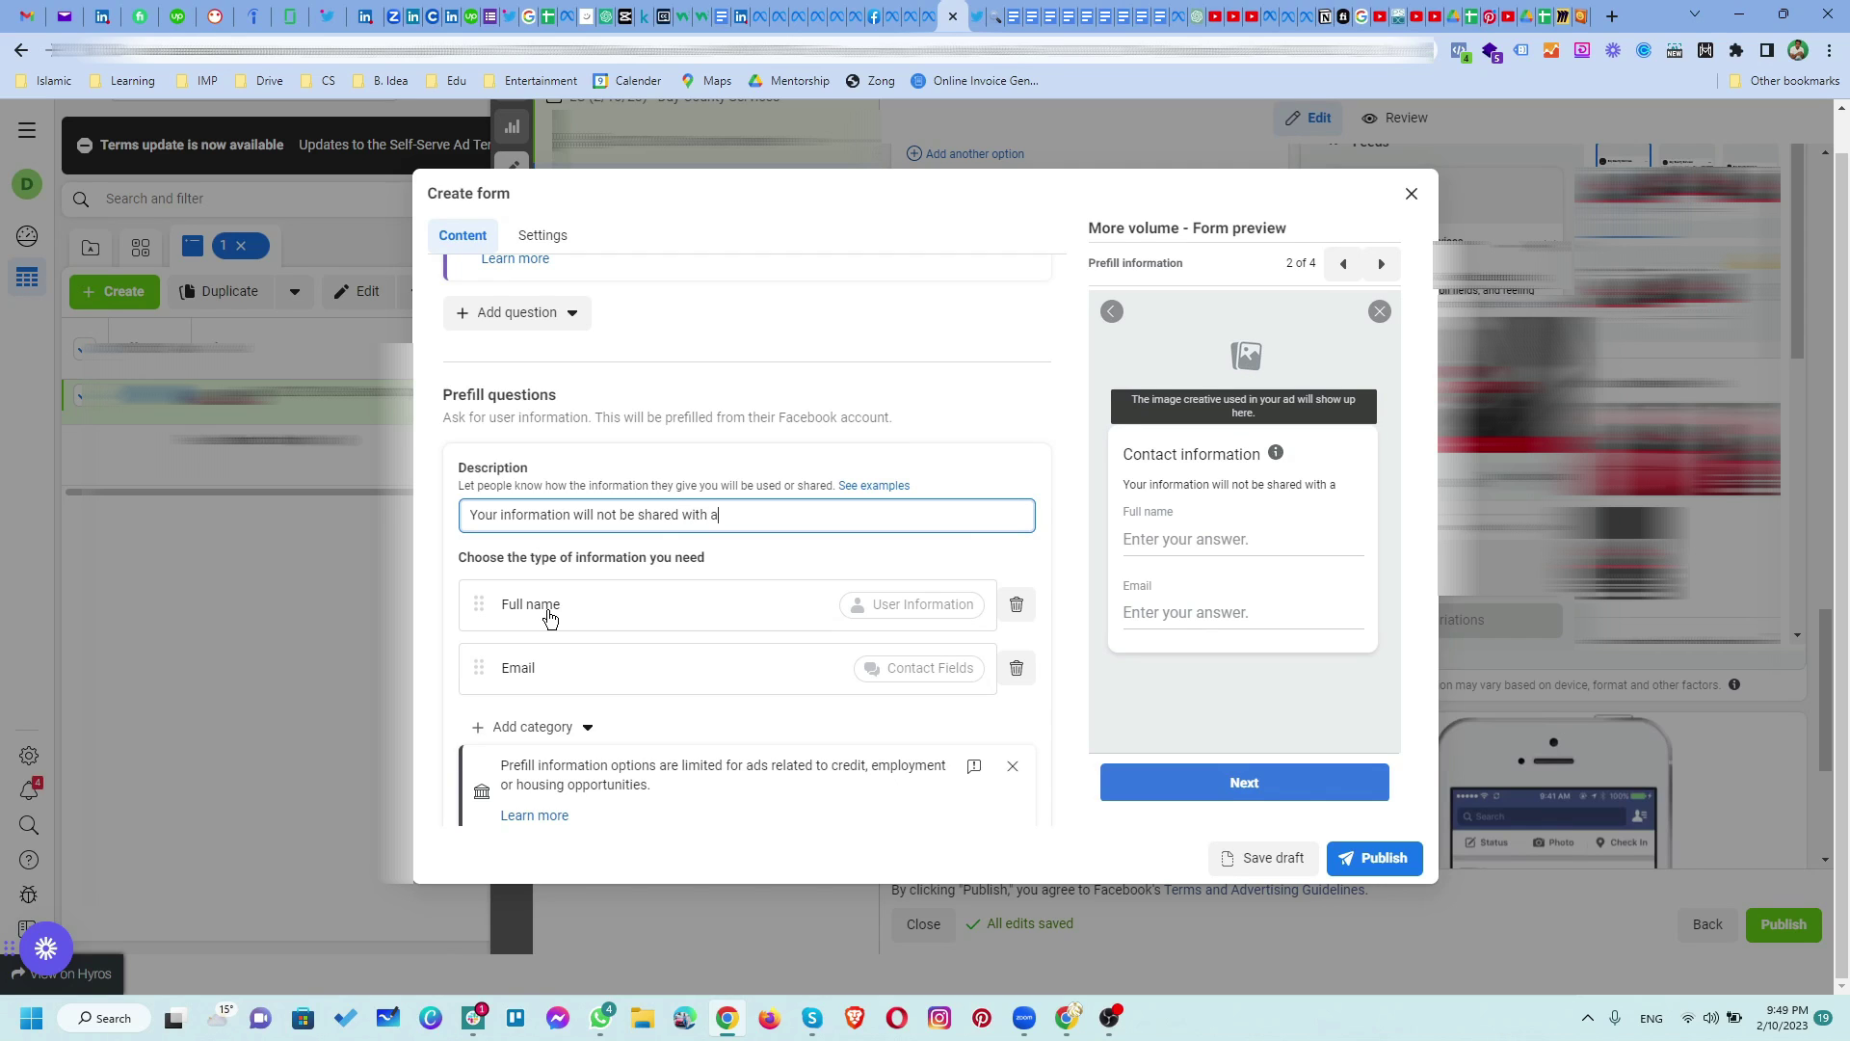
{"action": "type", "text": "ny person."}
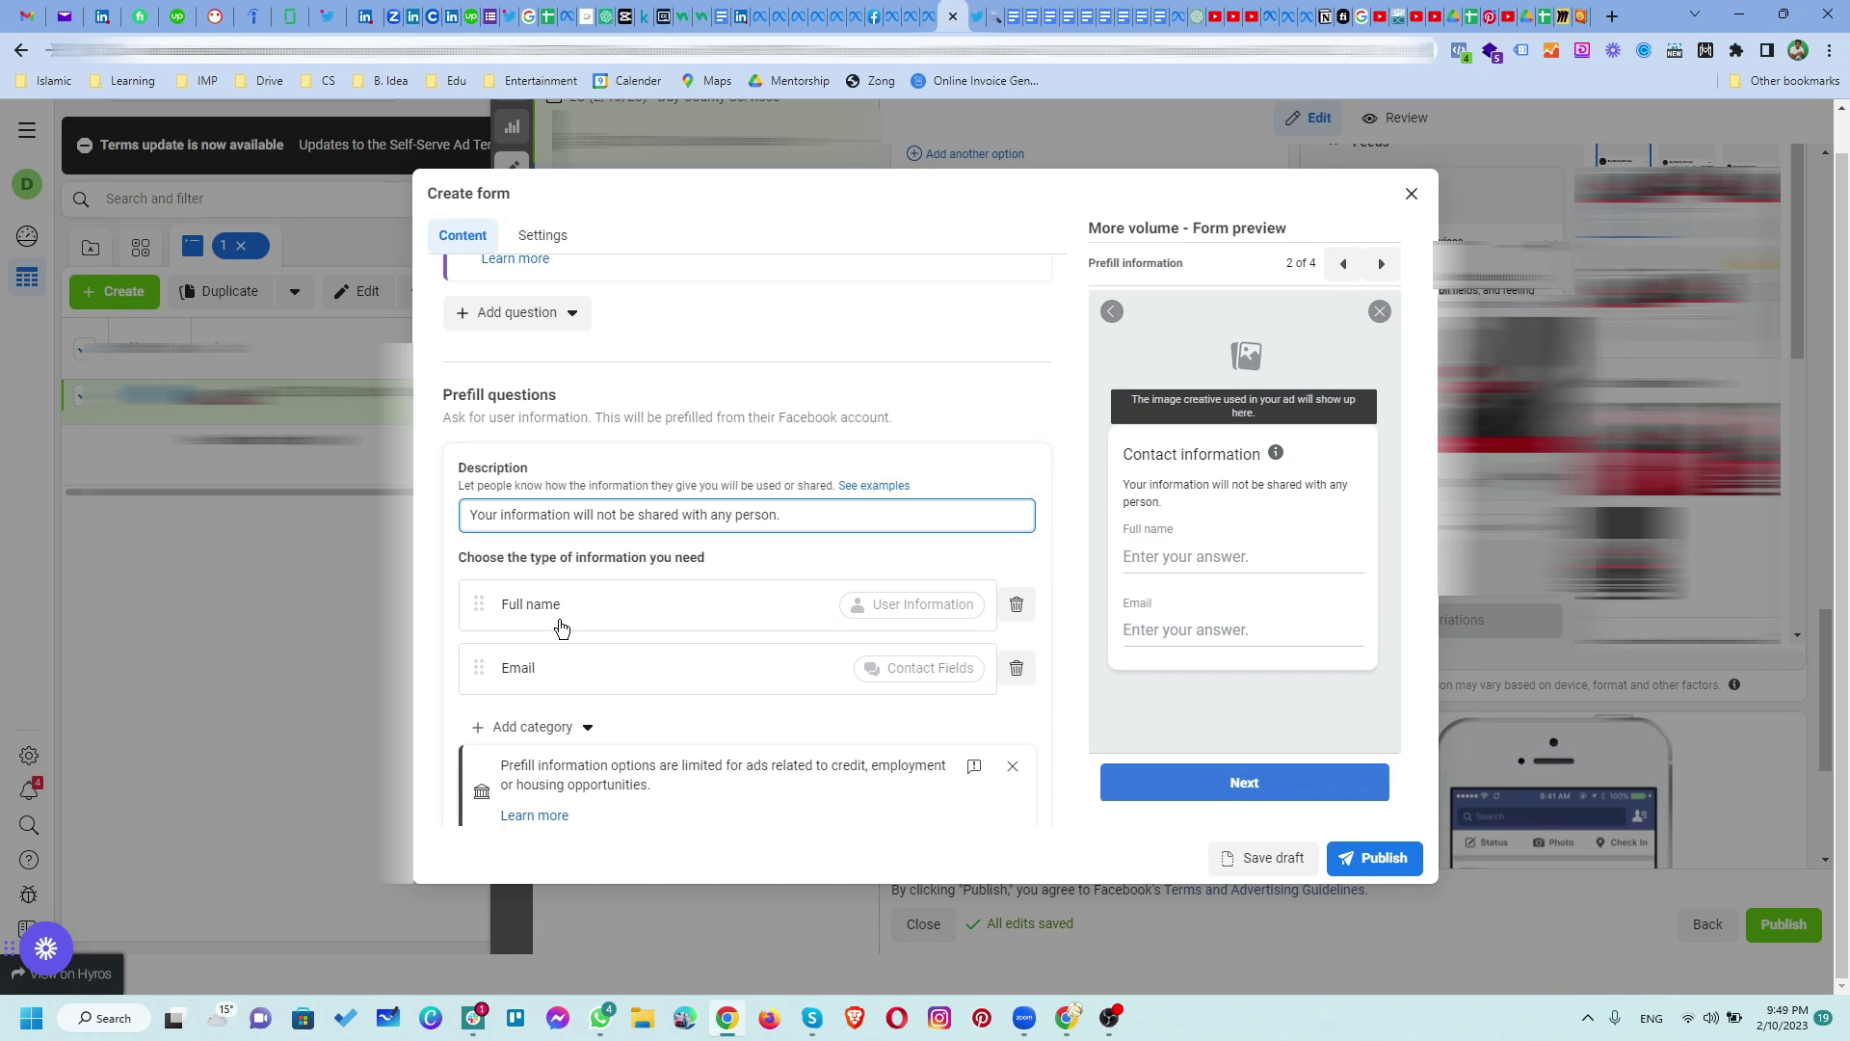
{"action": "scroll", "coordinate": [572, 622], "scroll_direction": "down", "scroll_amount": 2}
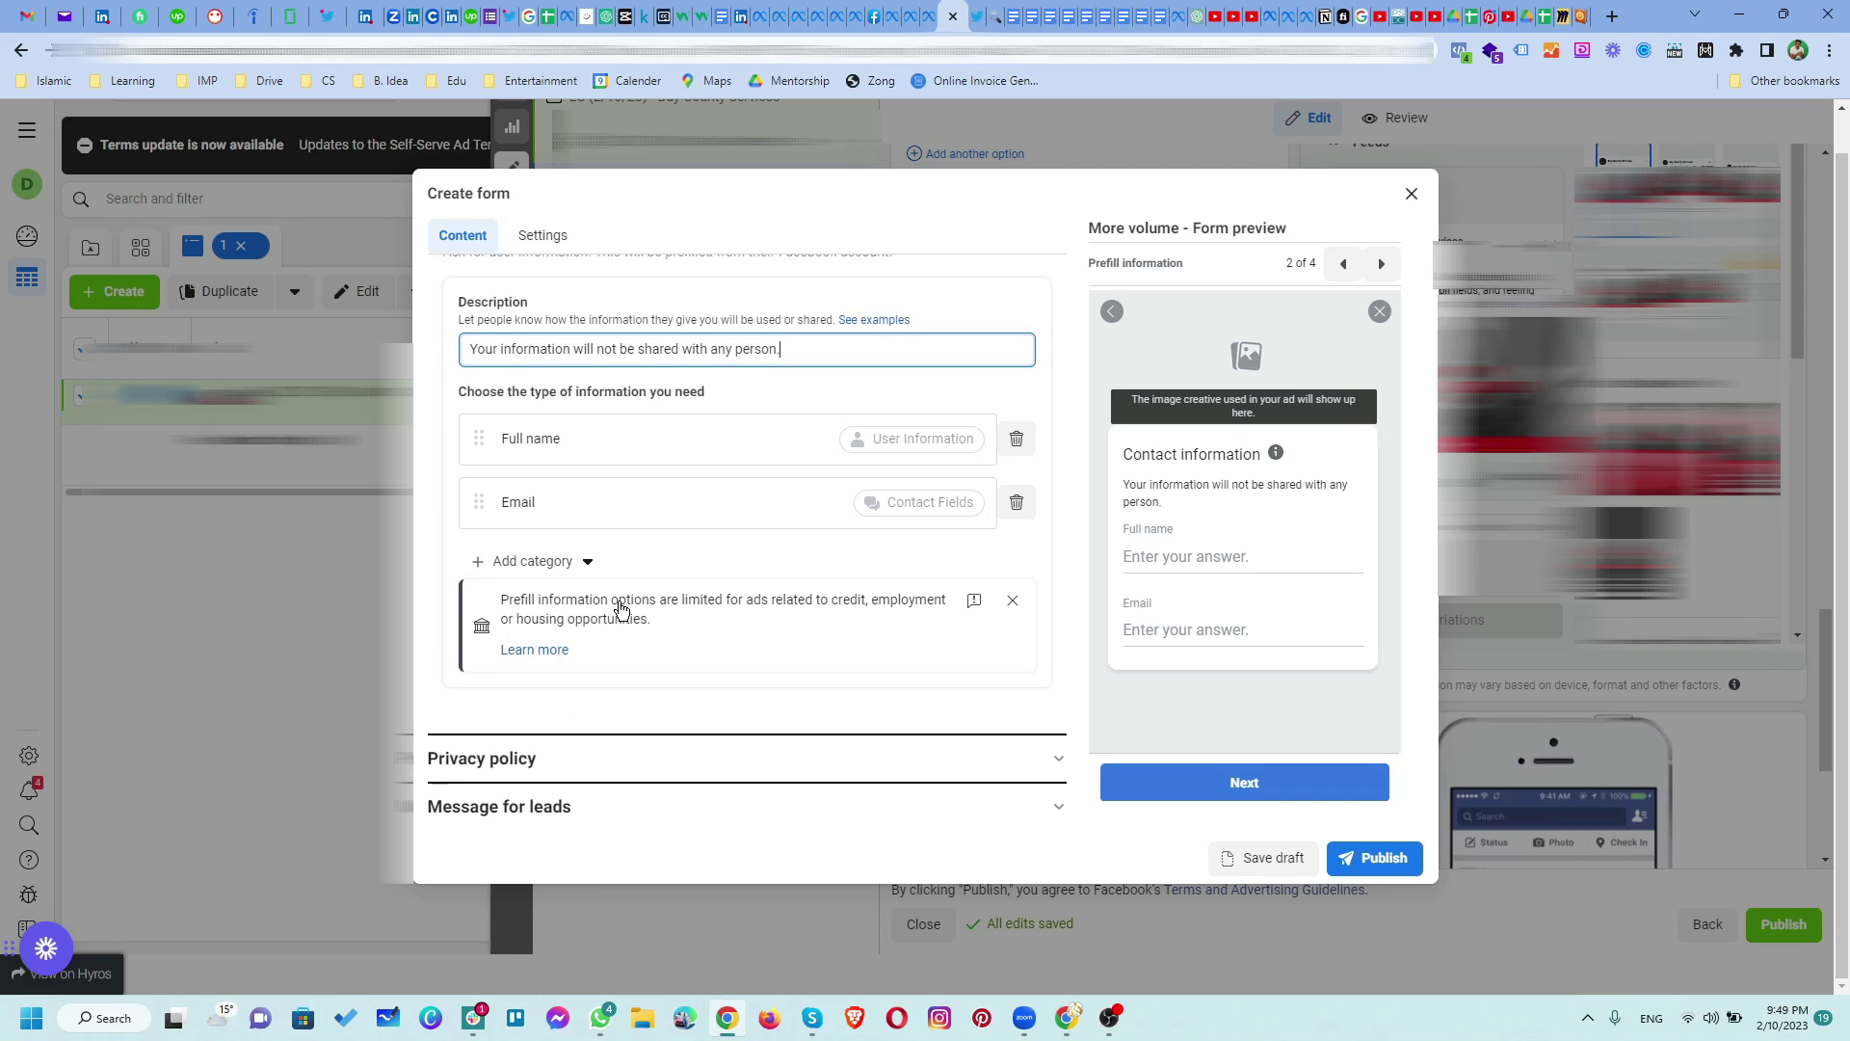
Step: Add Phone number and State from the contact fields to the form's prefill questions, and check them in the form preview
{"action": "left_click", "coordinate": [532, 555]}
{"action": "mouse_move", "coordinate": [617, 629]}
{"action": "mouse_move", "coordinate": [578, 598]}
{"action": "left_click", "coordinate": [725, 626]}
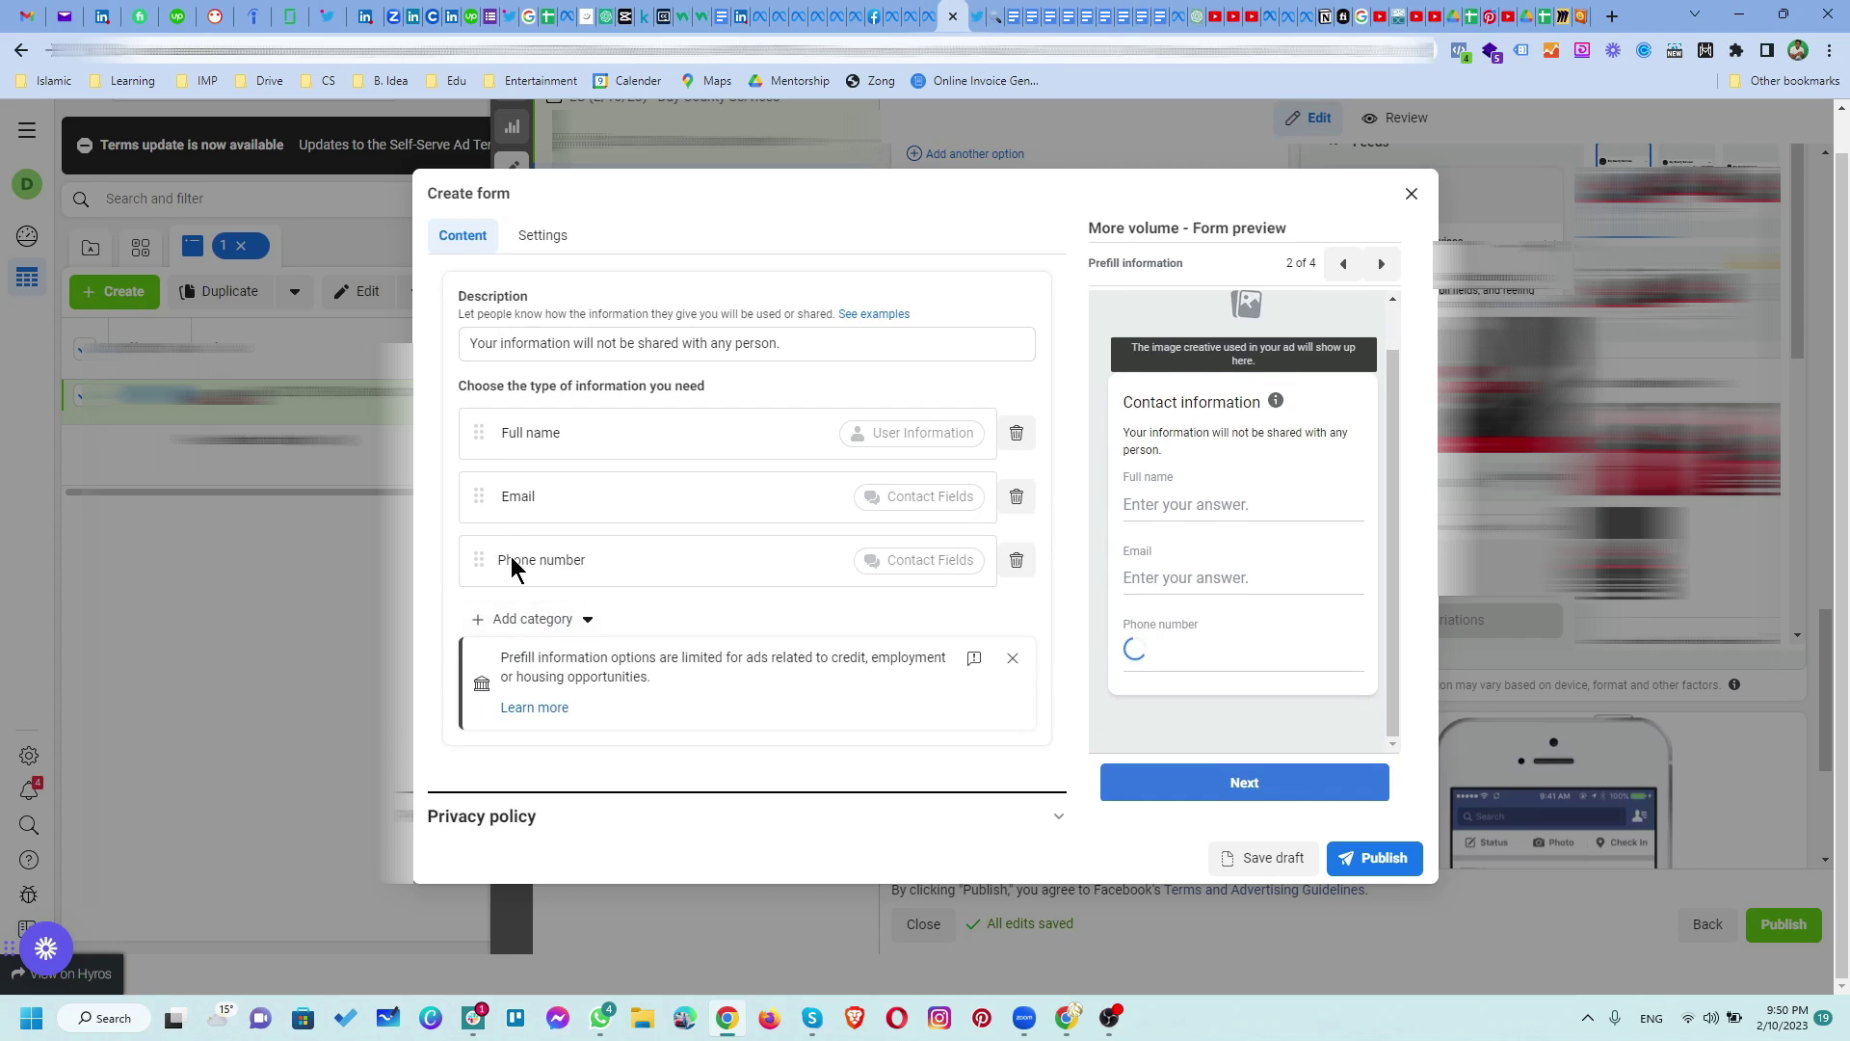
{"action": "left_click", "coordinate": [535, 618]}
{"action": "mouse_move", "coordinate": [592, 663]}
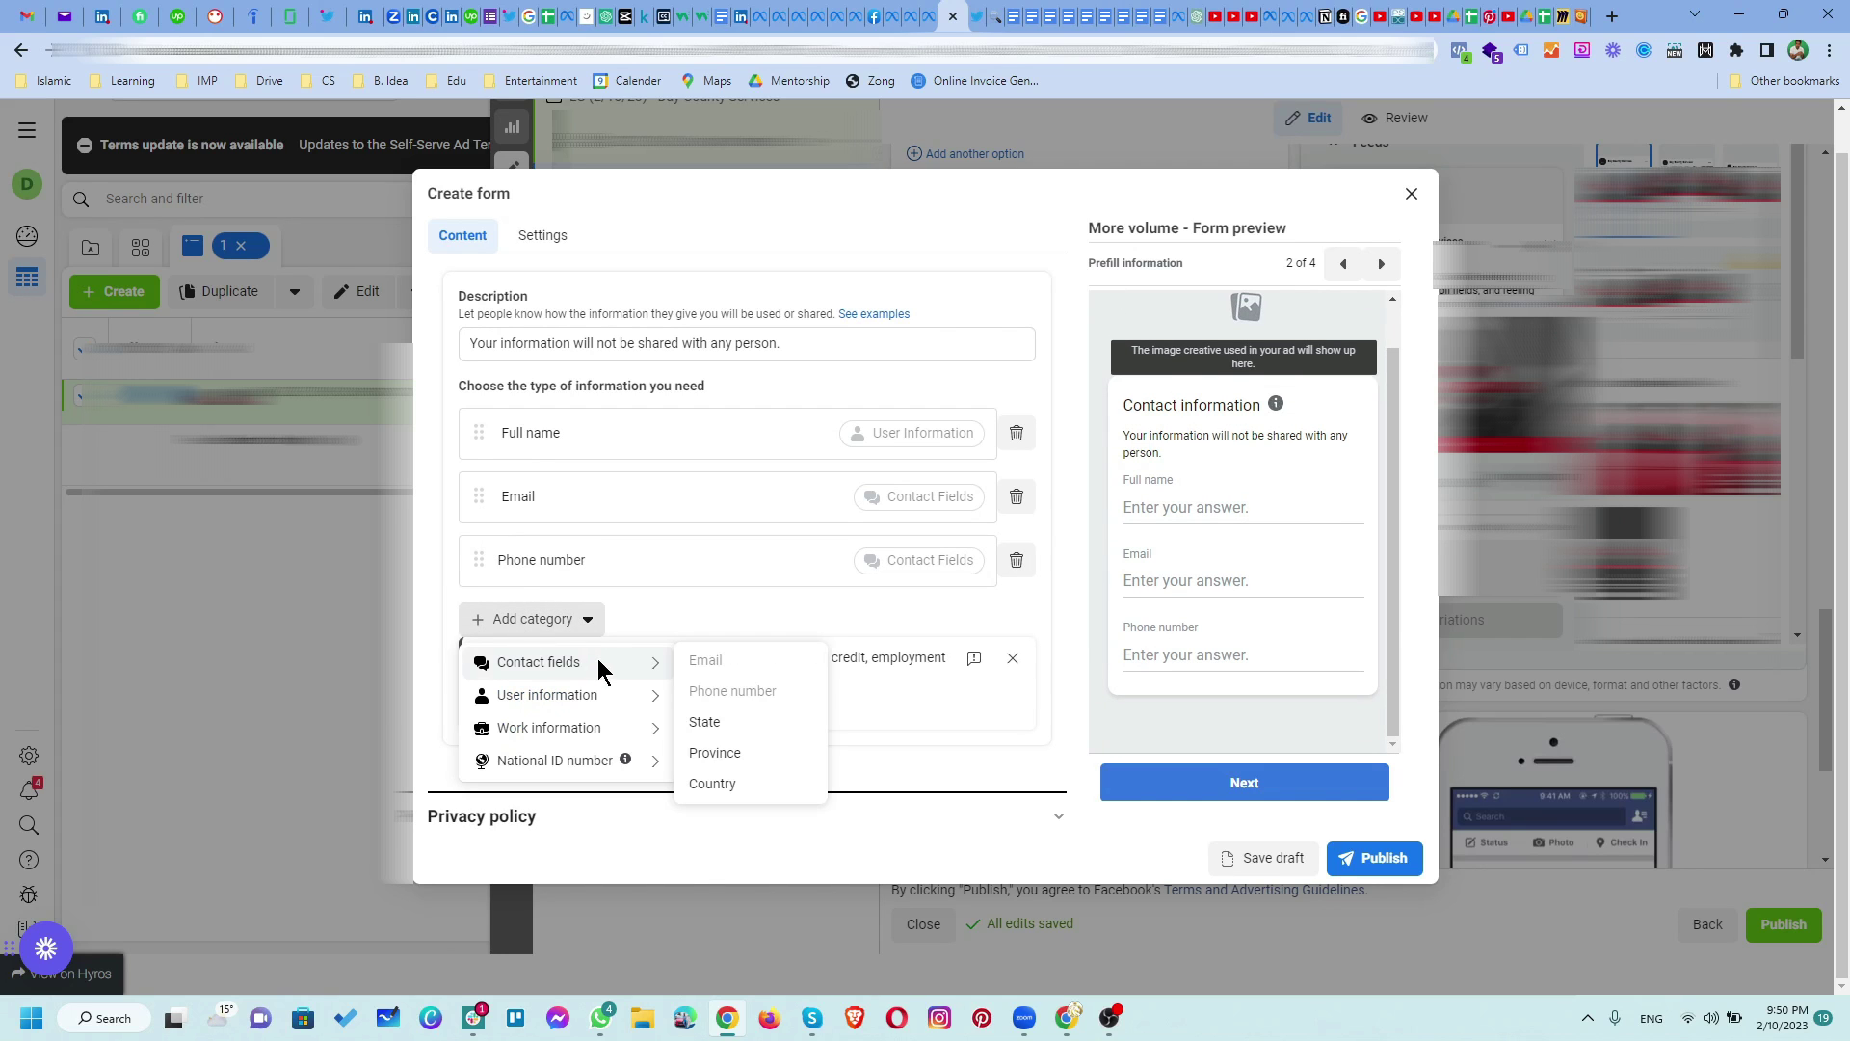
{"action": "left_click", "coordinate": [714, 723]}
{"action": "scroll", "coordinate": [1270, 582], "scroll_direction": "up", "scroll_amount": 2}
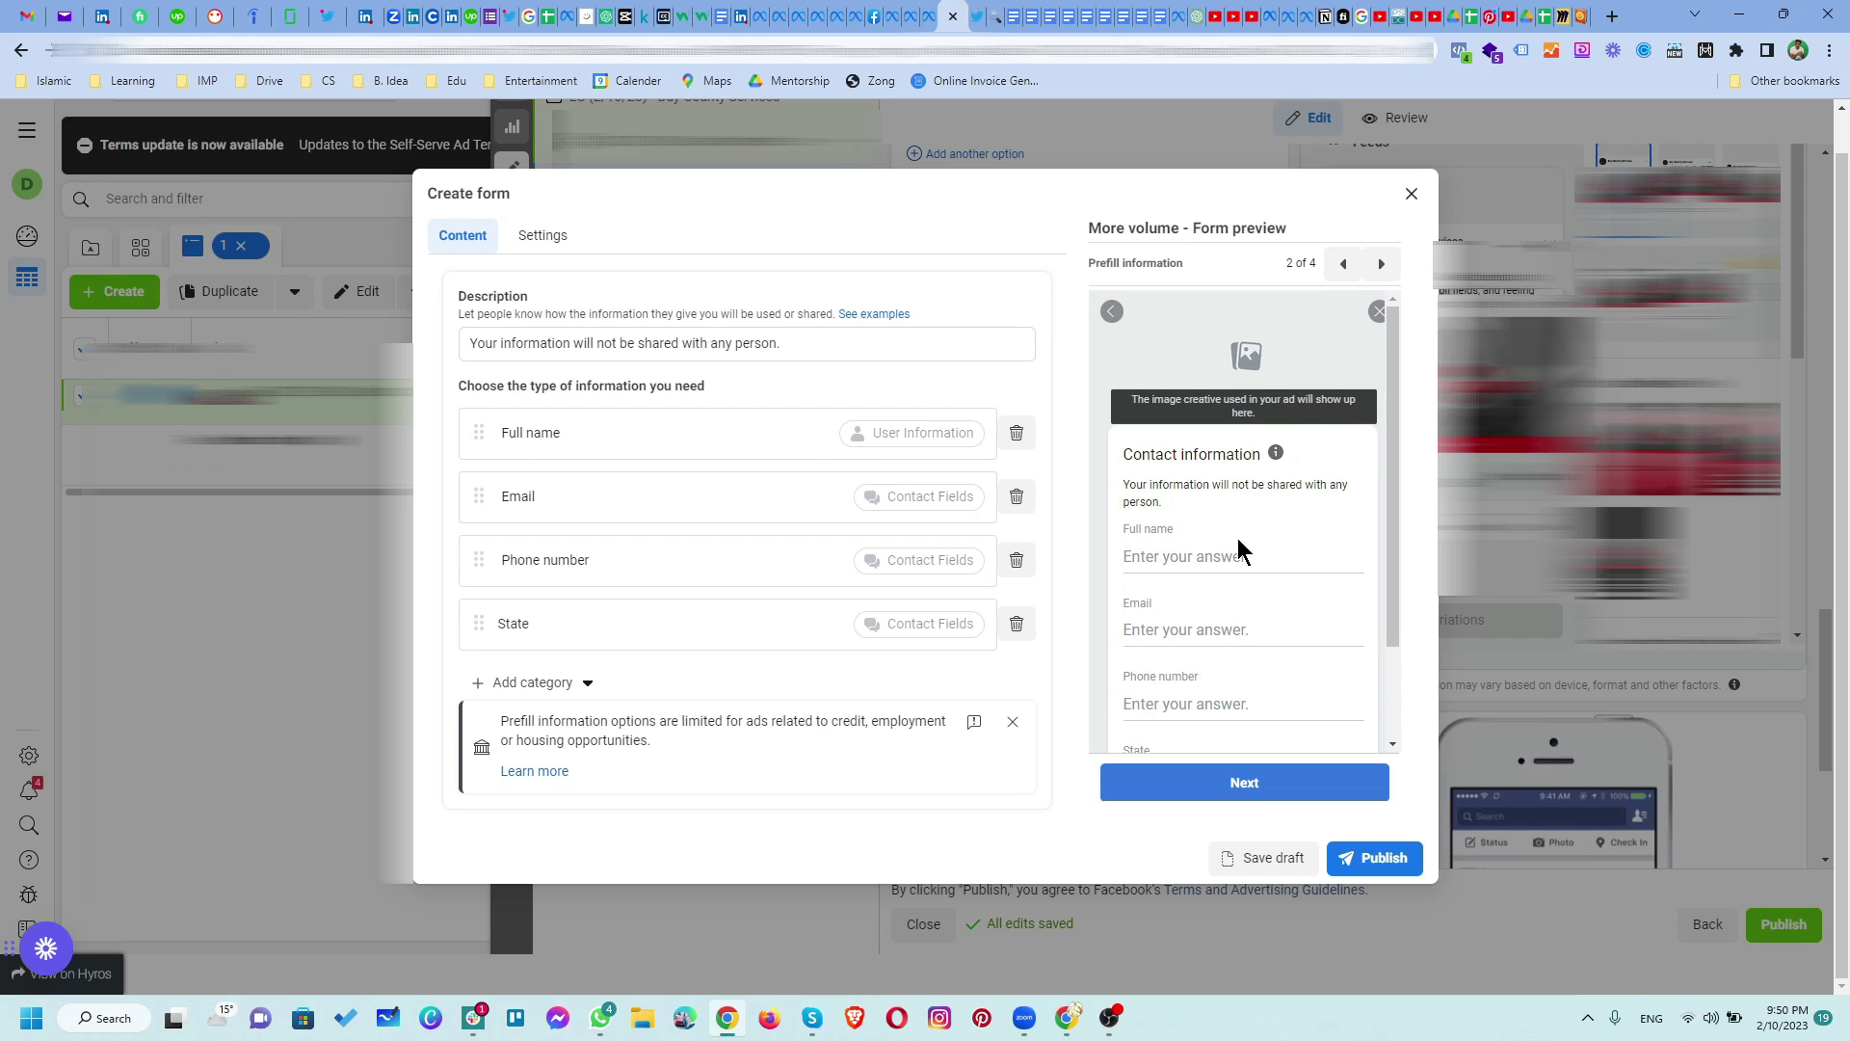
{"action": "scroll", "coordinate": [1245, 567], "scroll_direction": "down", "scroll_amount": 2}
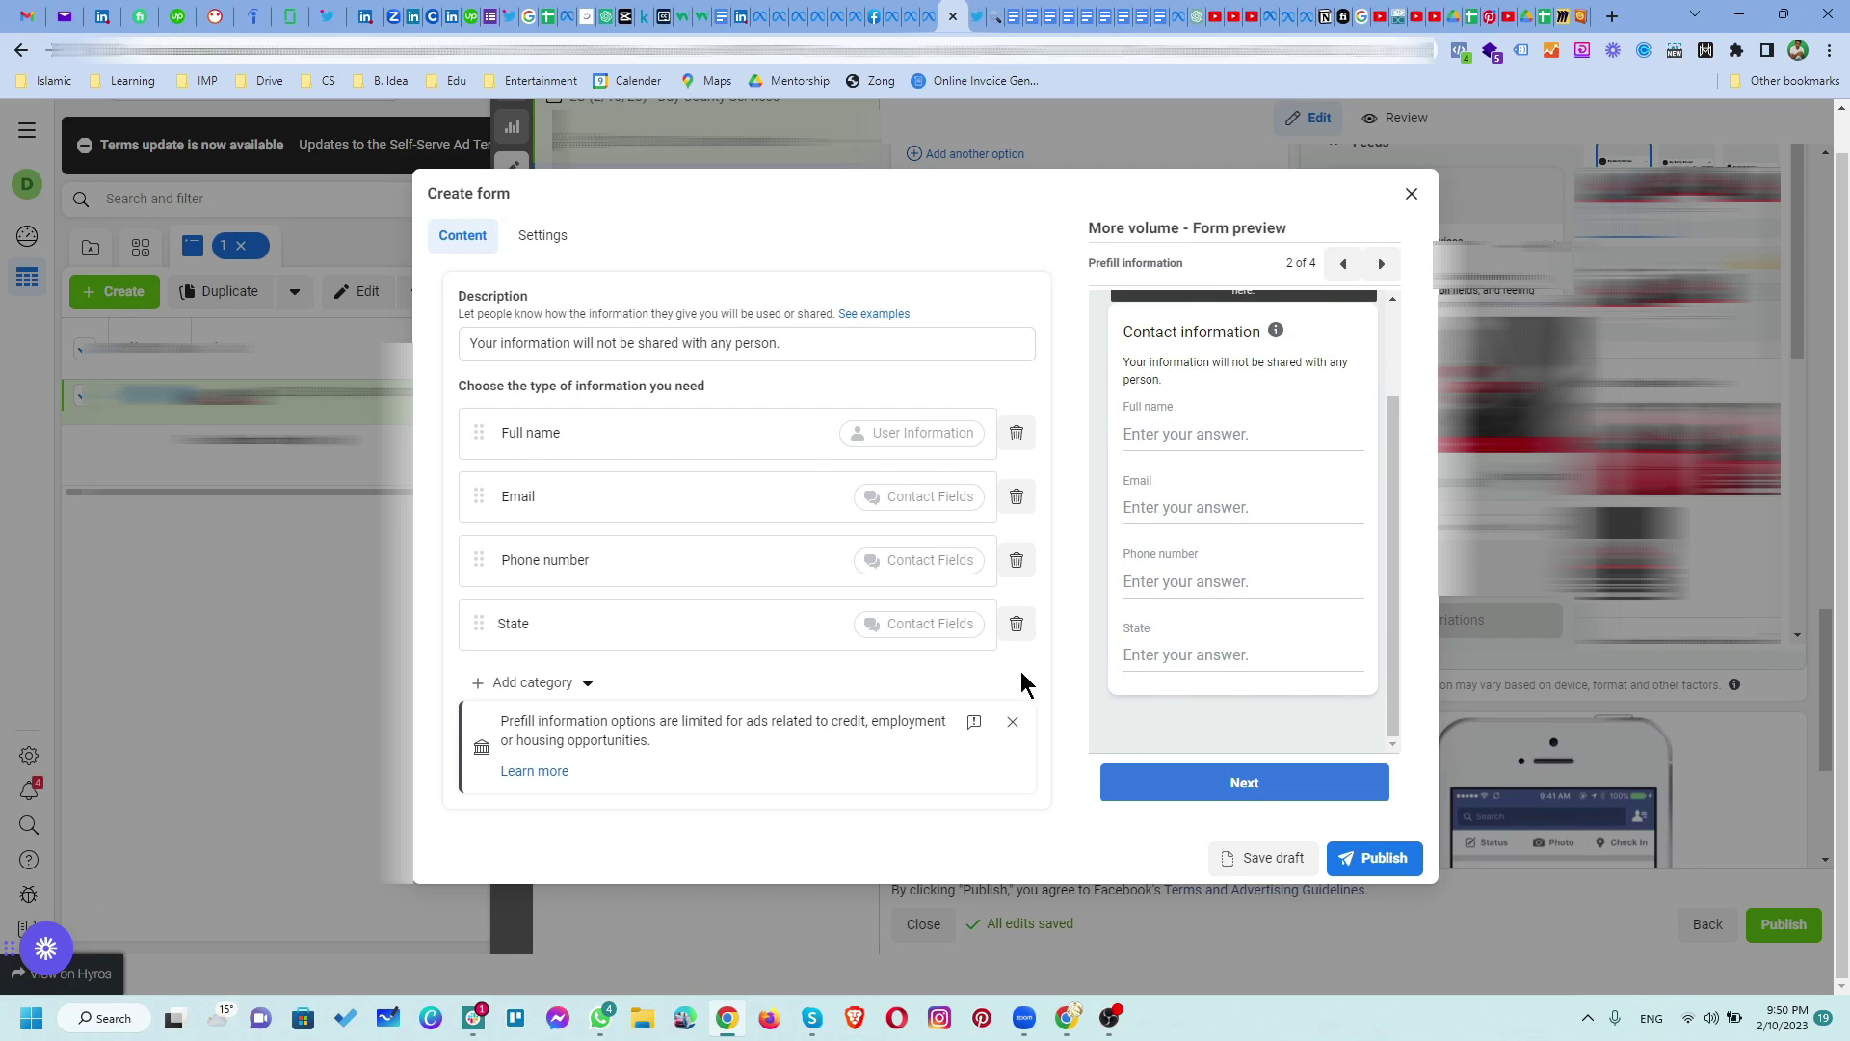
Step: Open the form's Privacy policy section and its link field for the company's privacy policy
{"action": "scroll", "coordinate": [761, 644], "scroll_direction": "down", "scroll_amount": 1}
{"action": "scroll", "coordinate": [665, 752], "scroll_direction": "down", "scroll_amount": 1}
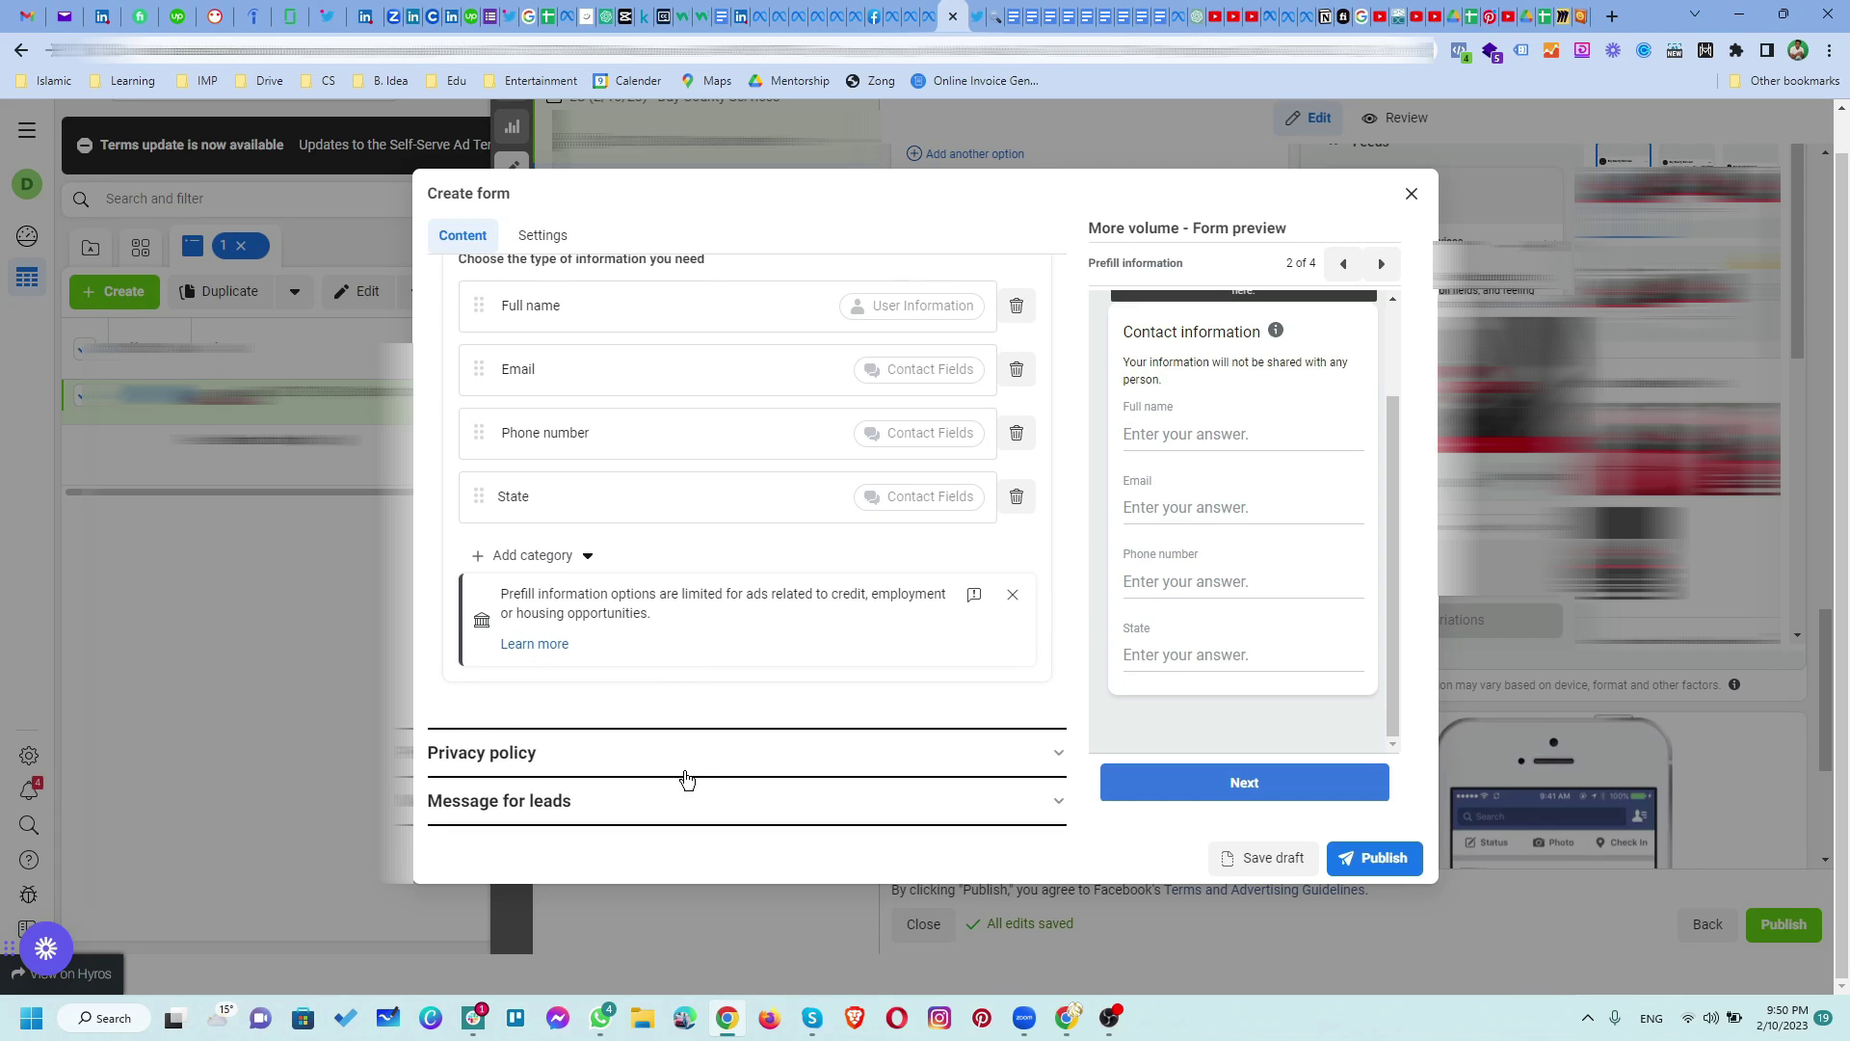
{"action": "left_click", "coordinate": [670, 754]}
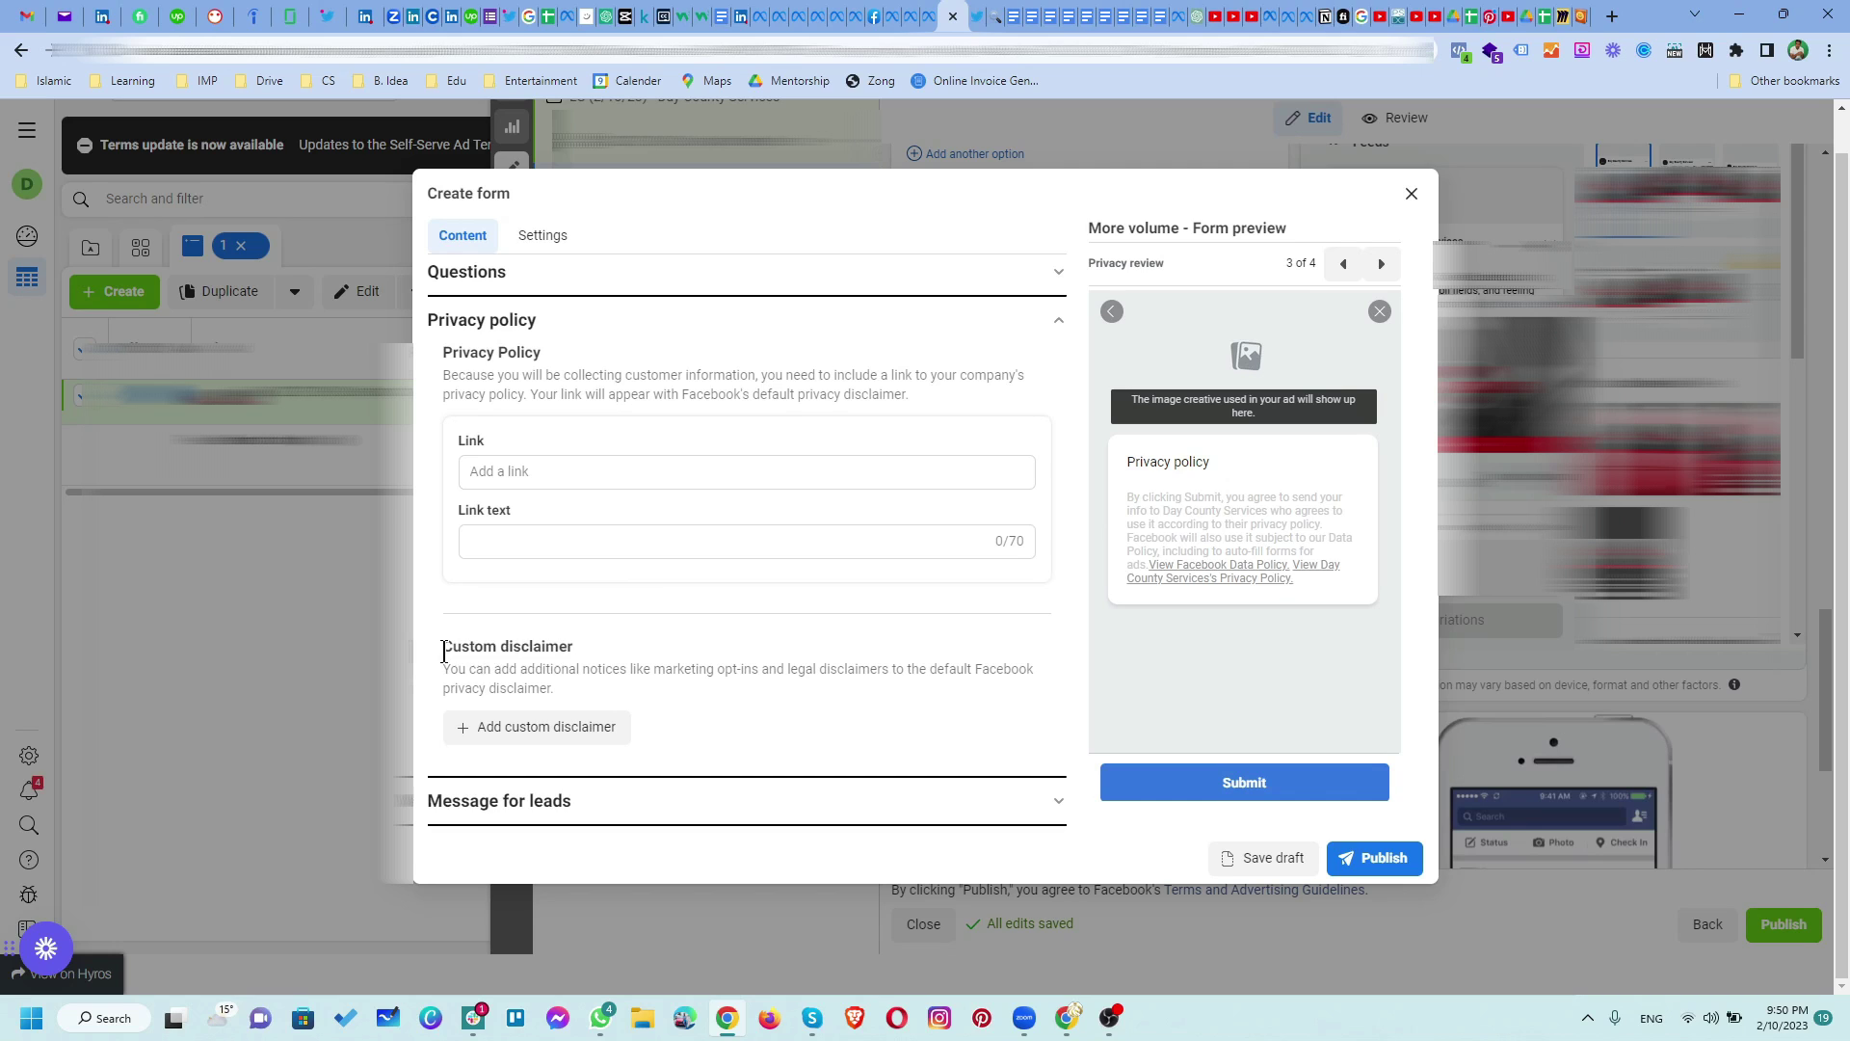
{"action": "left_click_drag", "start_coordinate": [442, 644], "coordinate": [551, 669]}
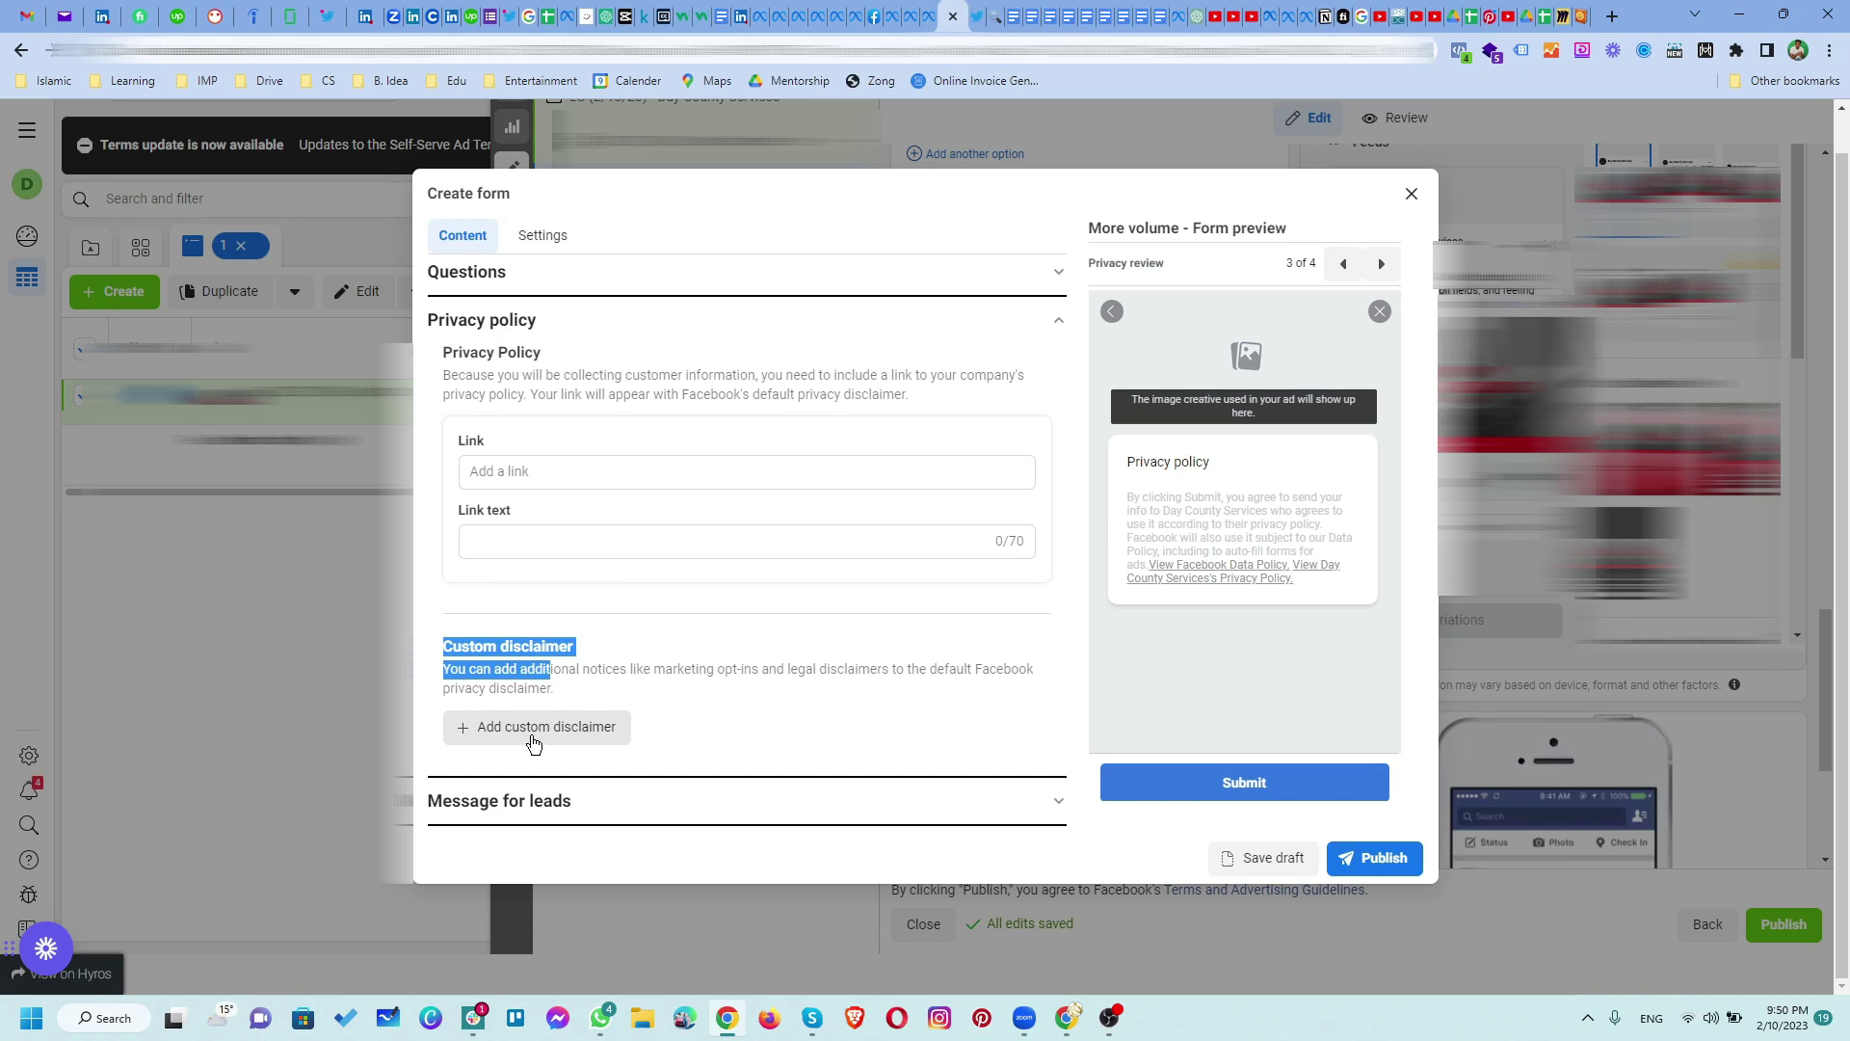
{"action": "left_click", "coordinate": [533, 469]}
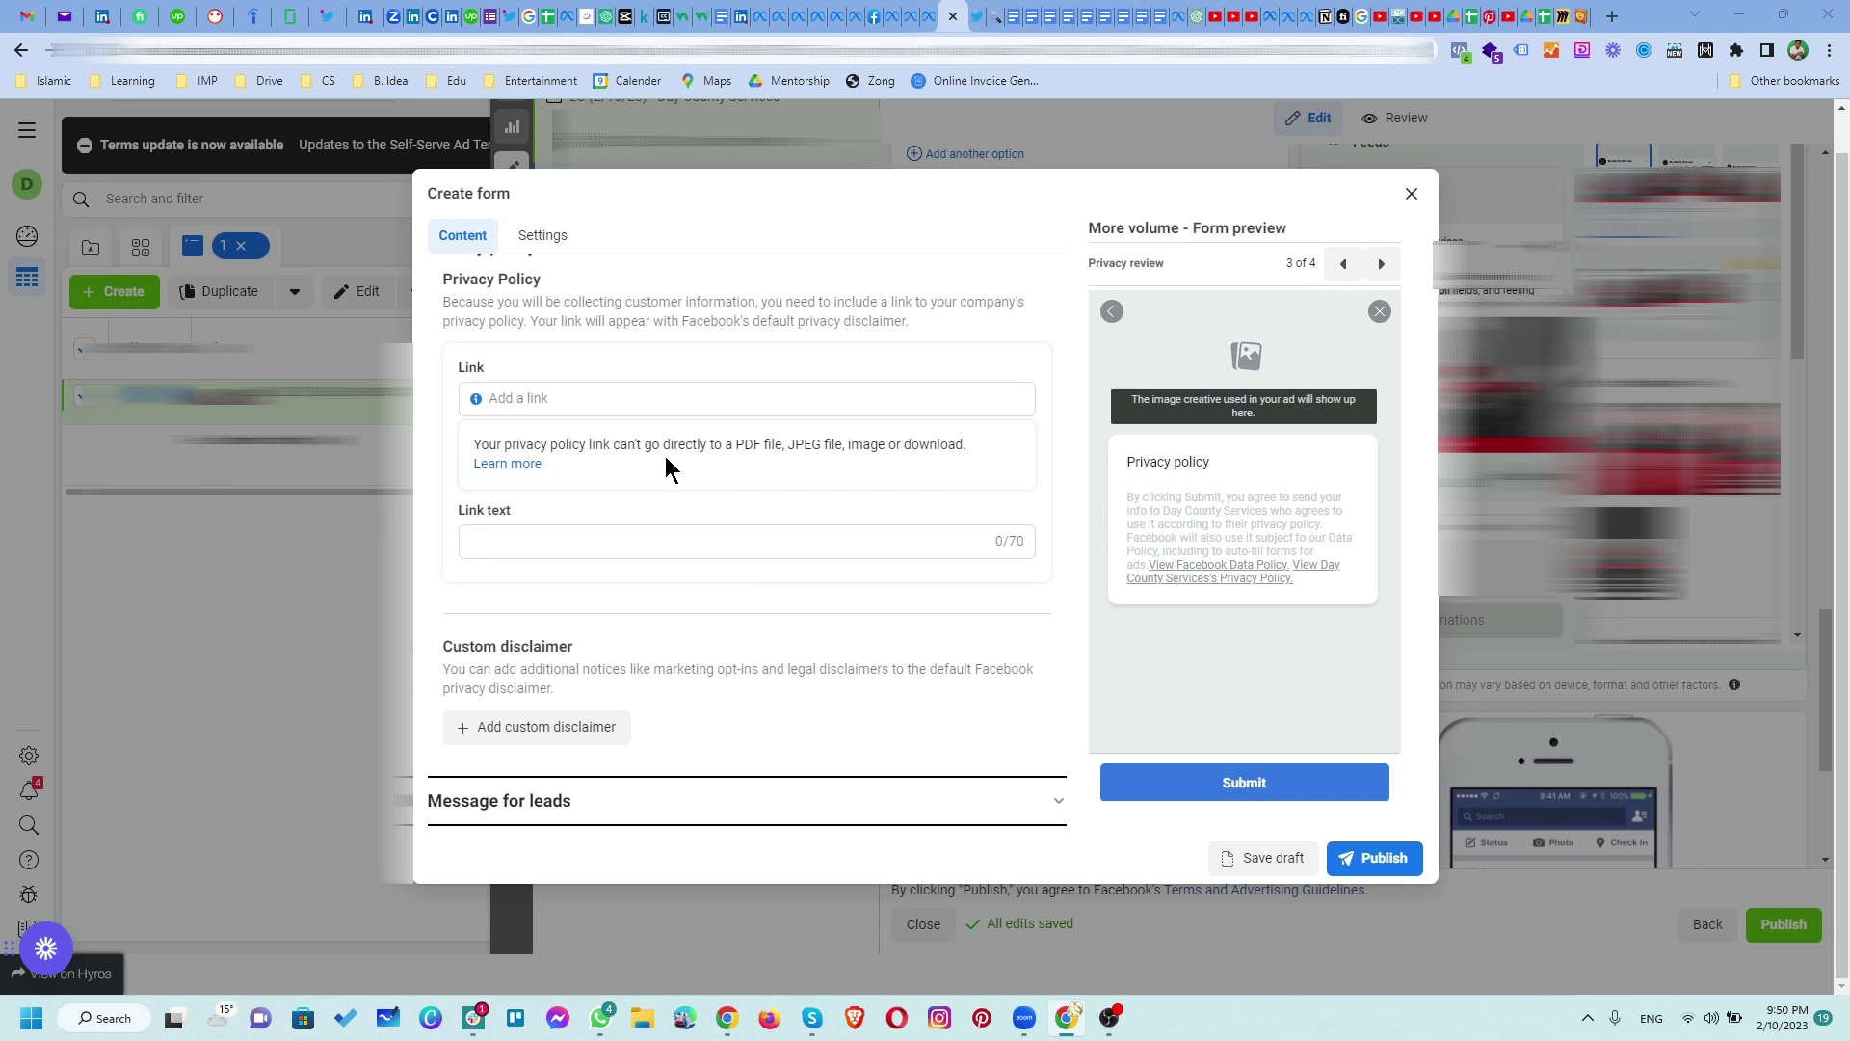
{"action": "left_click", "coordinate": [605, 401]}
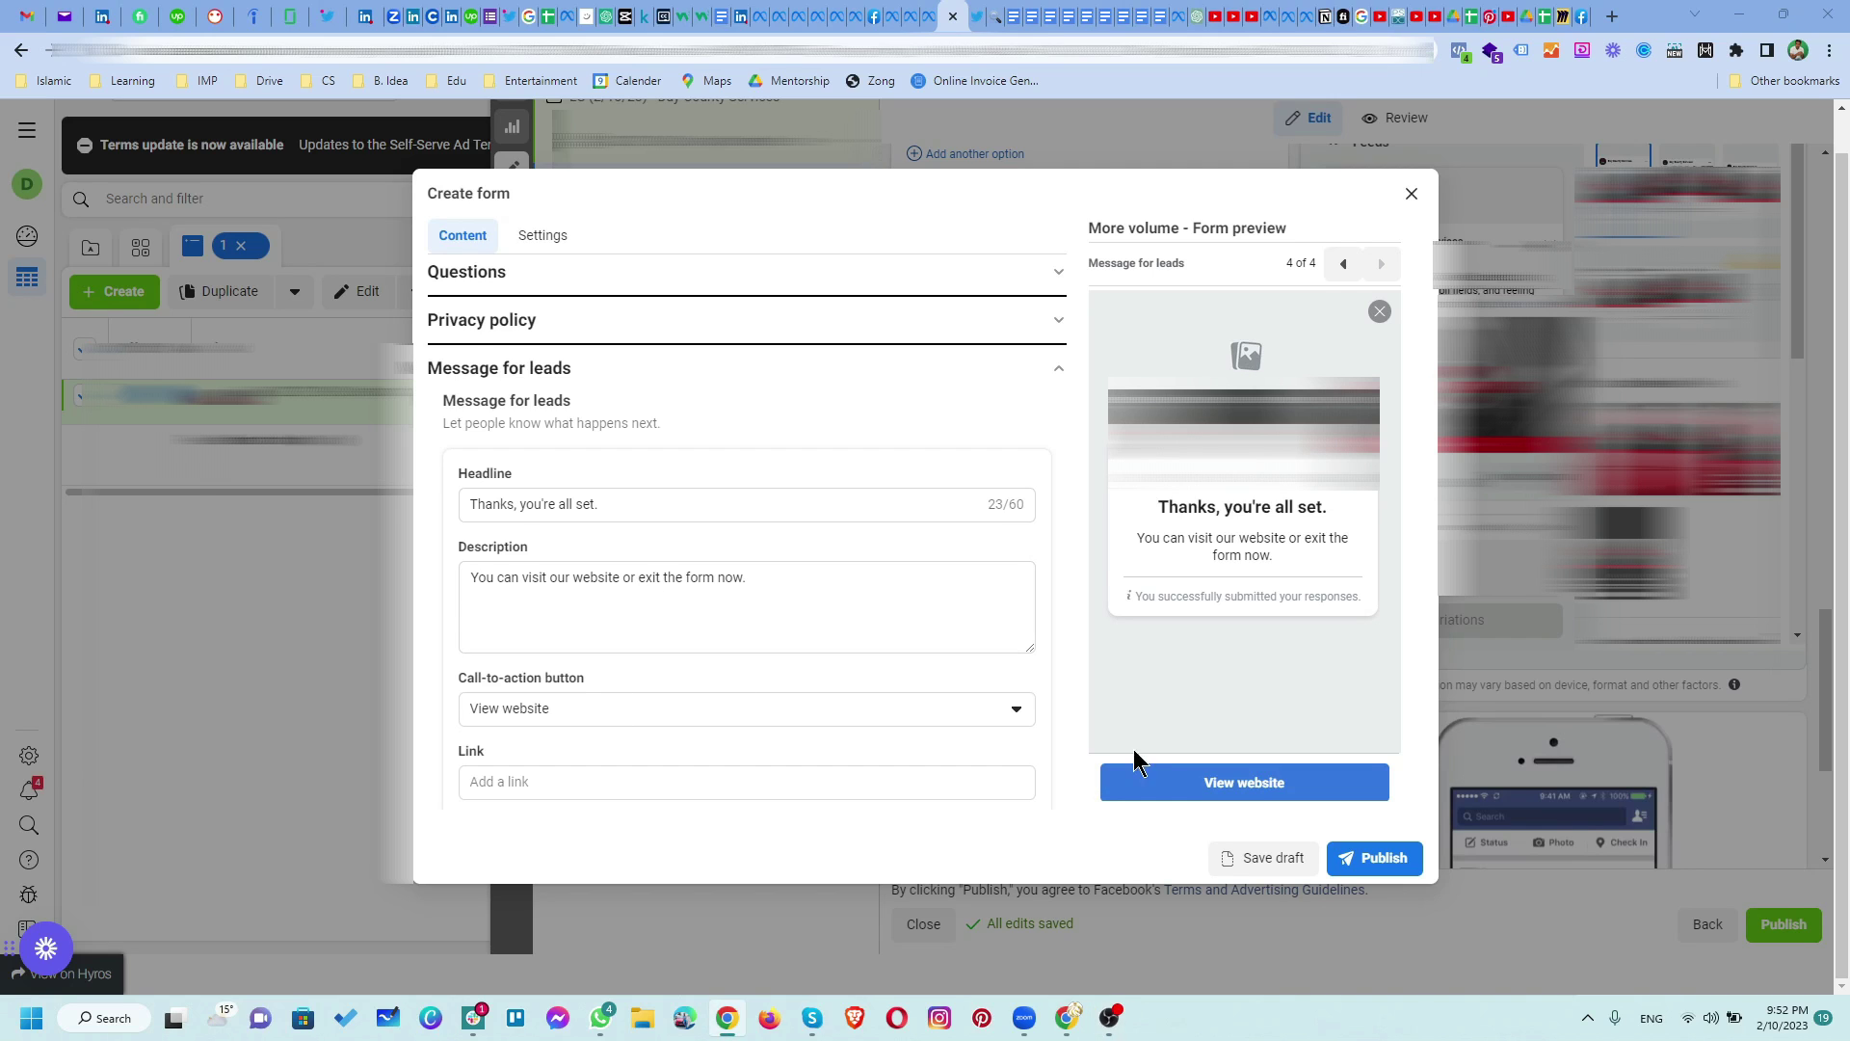
Step: Review the call-to-action button options in the message for leads, keeping View website selected
{"action": "scroll", "coordinate": [1037, 687], "scroll_direction": "down", "scroll_amount": 3}
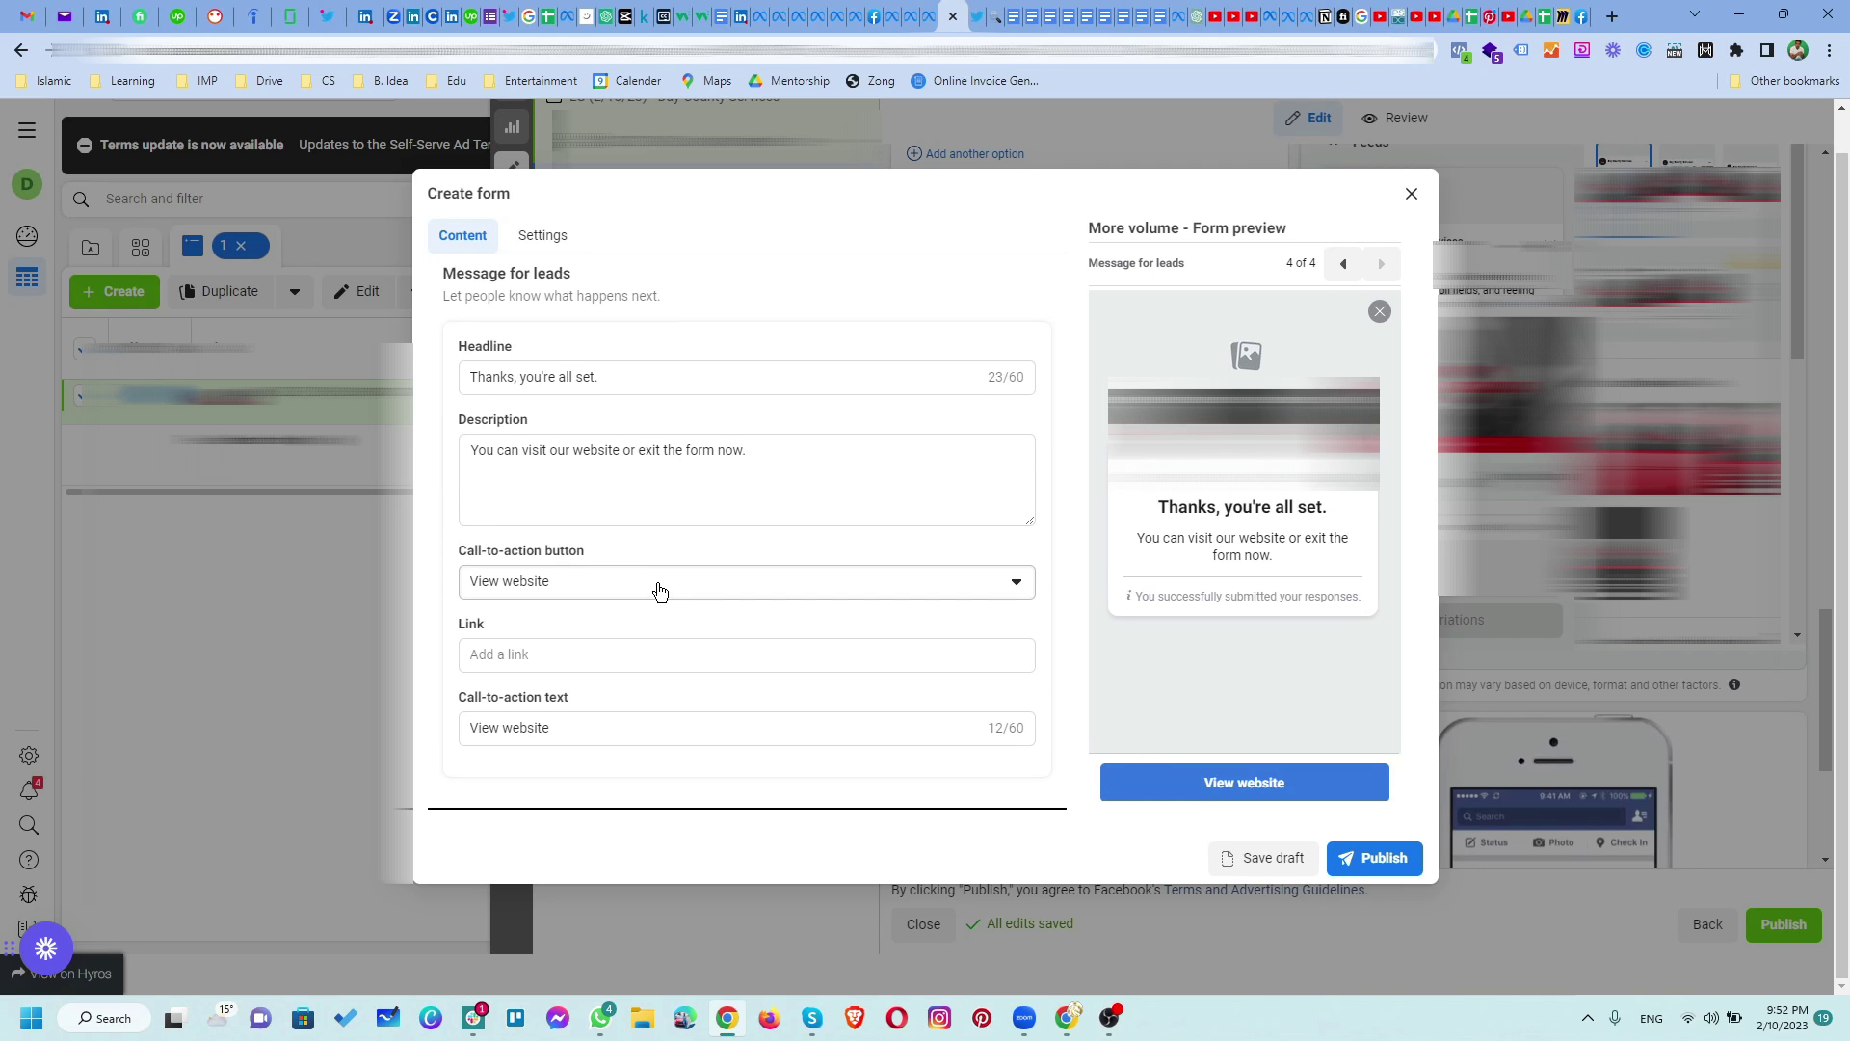
{"action": "left_click", "coordinate": [655, 584]}
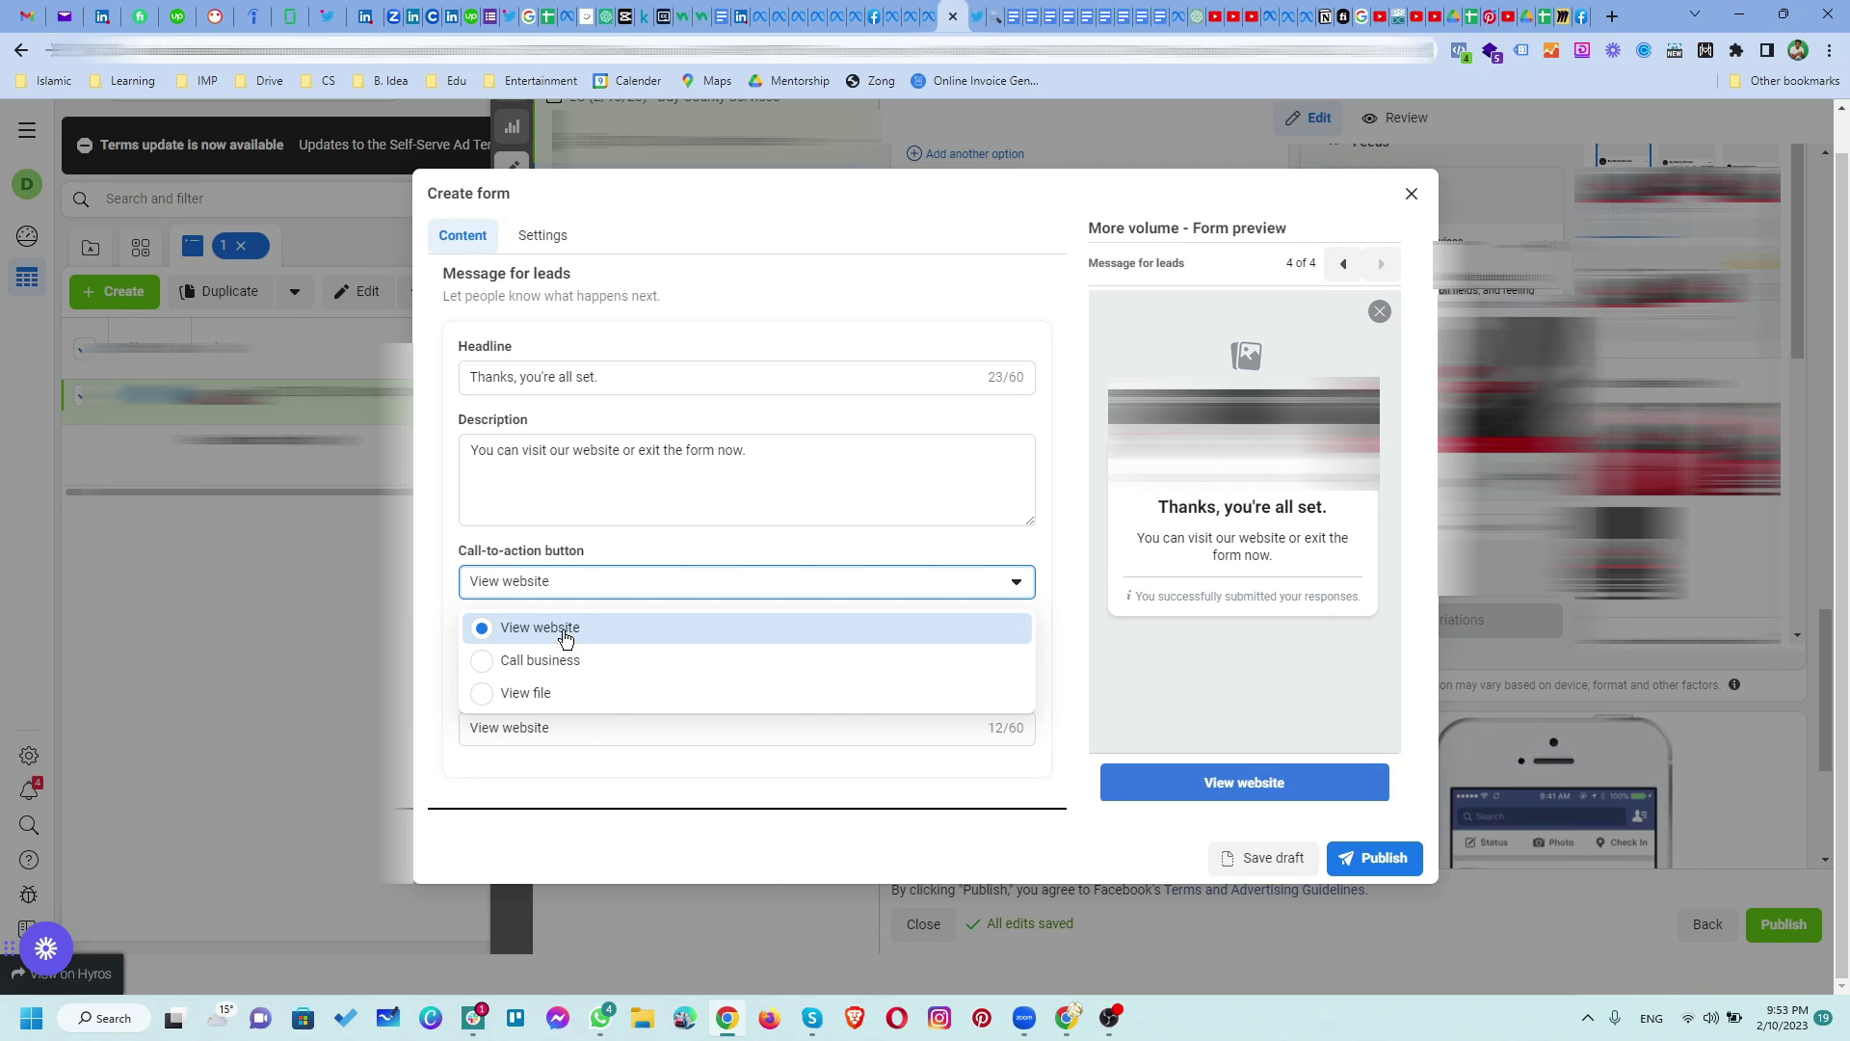
{"action": "left_click", "coordinate": [606, 555]}
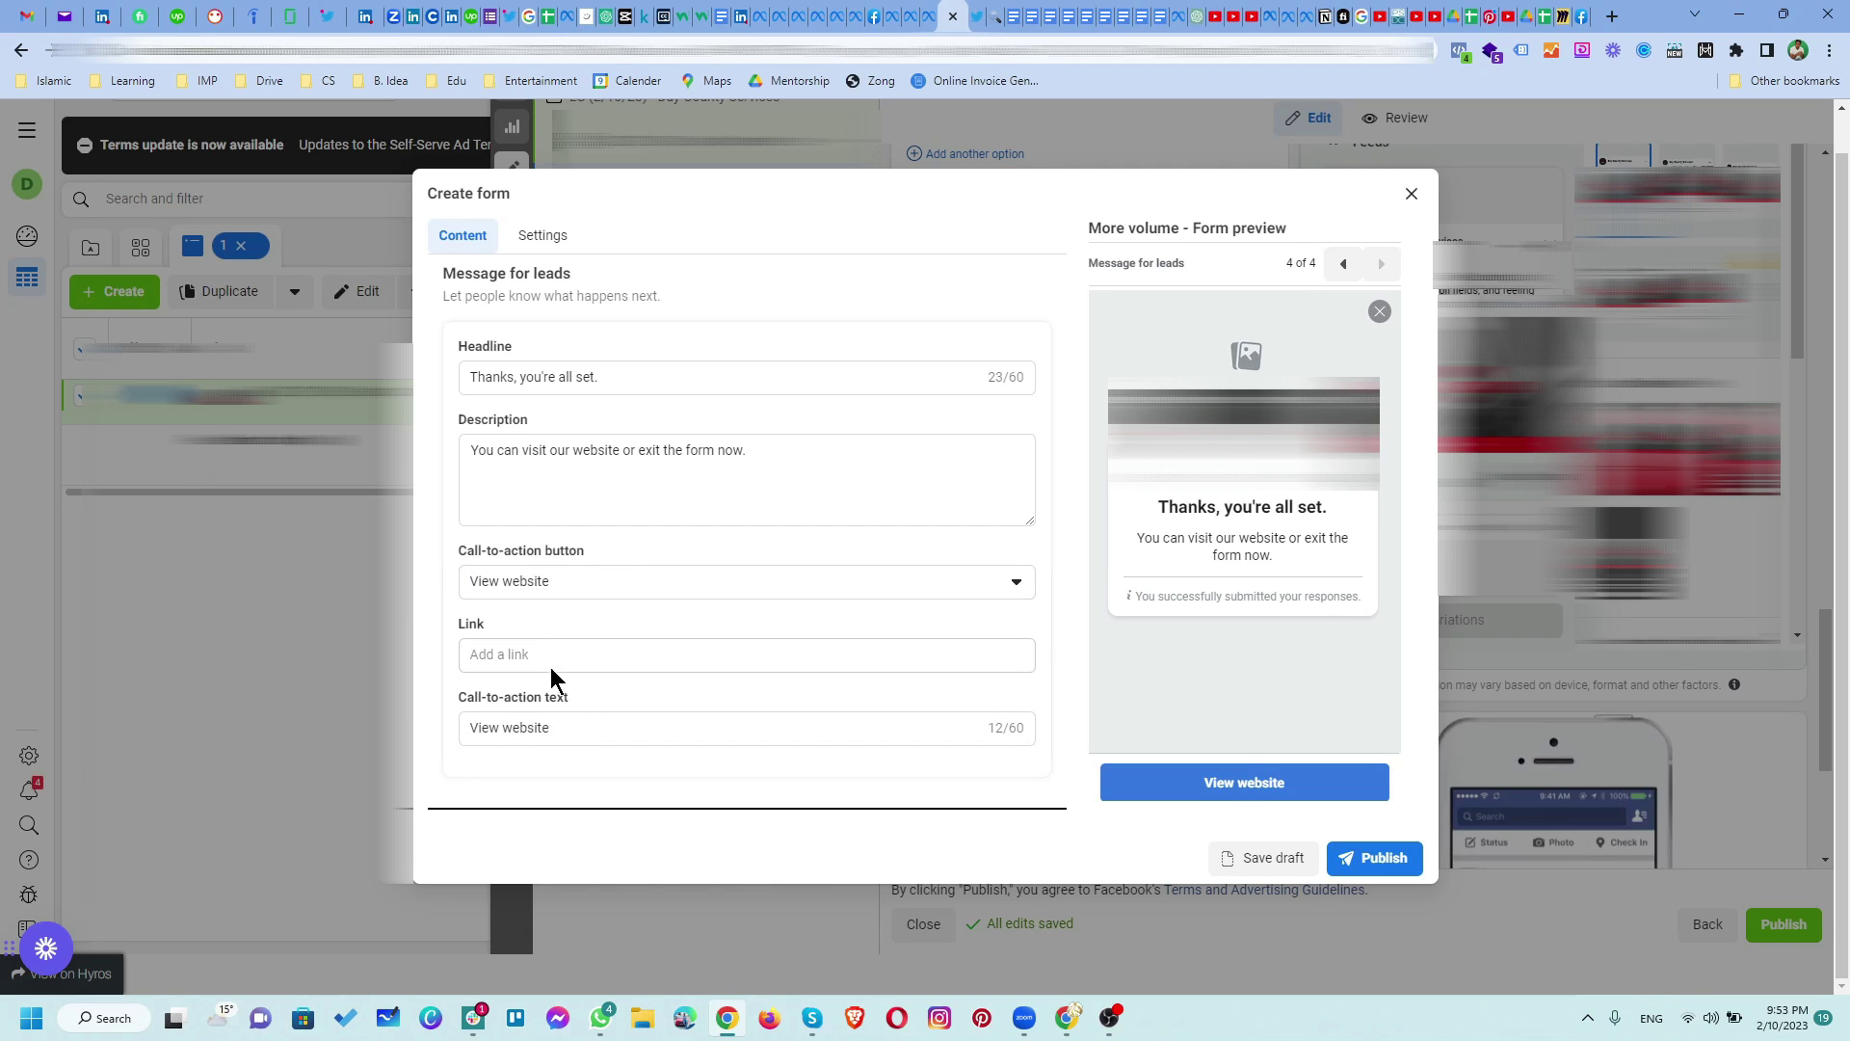
Step: Set the call-to-action text in the message for leads to "Visit Facebook Page"
{"action": "left_click", "coordinate": [570, 735]}
{"action": "triple_click", "coordinate": [549, 744]}
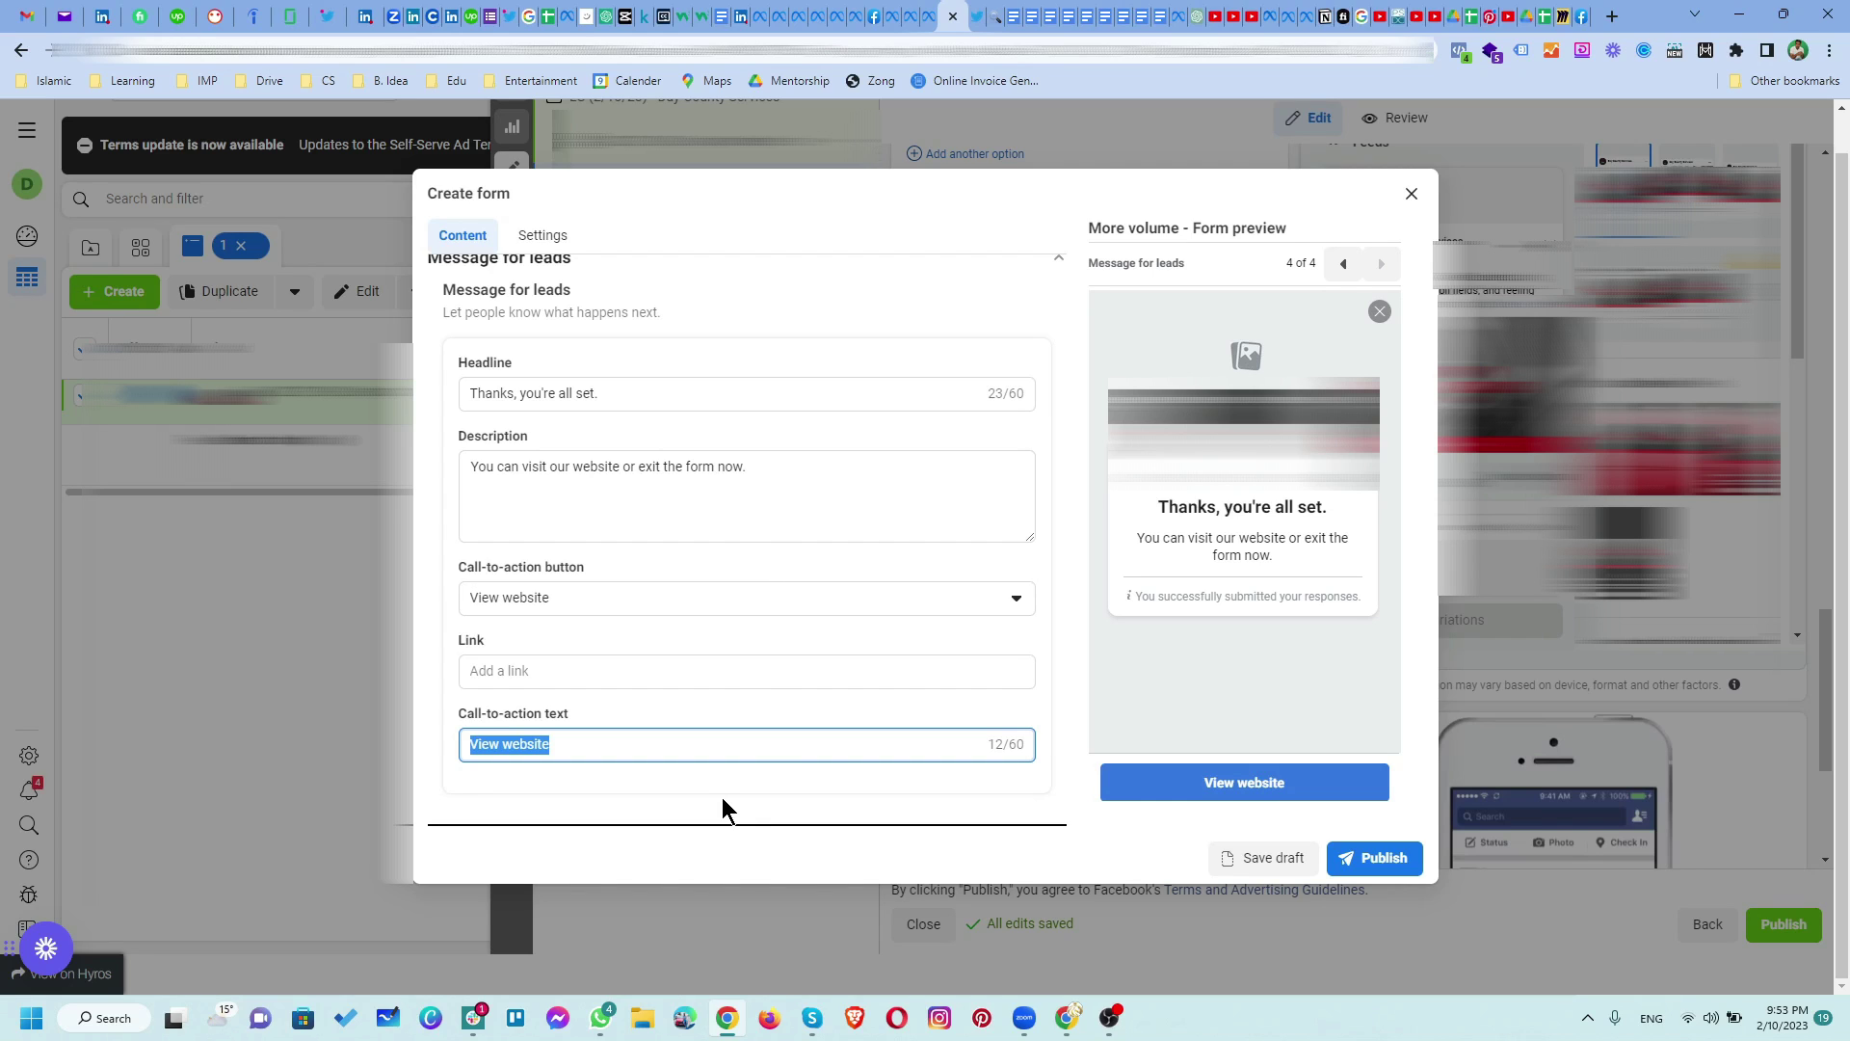
{"action": "type", "text": "Visit Fas"}
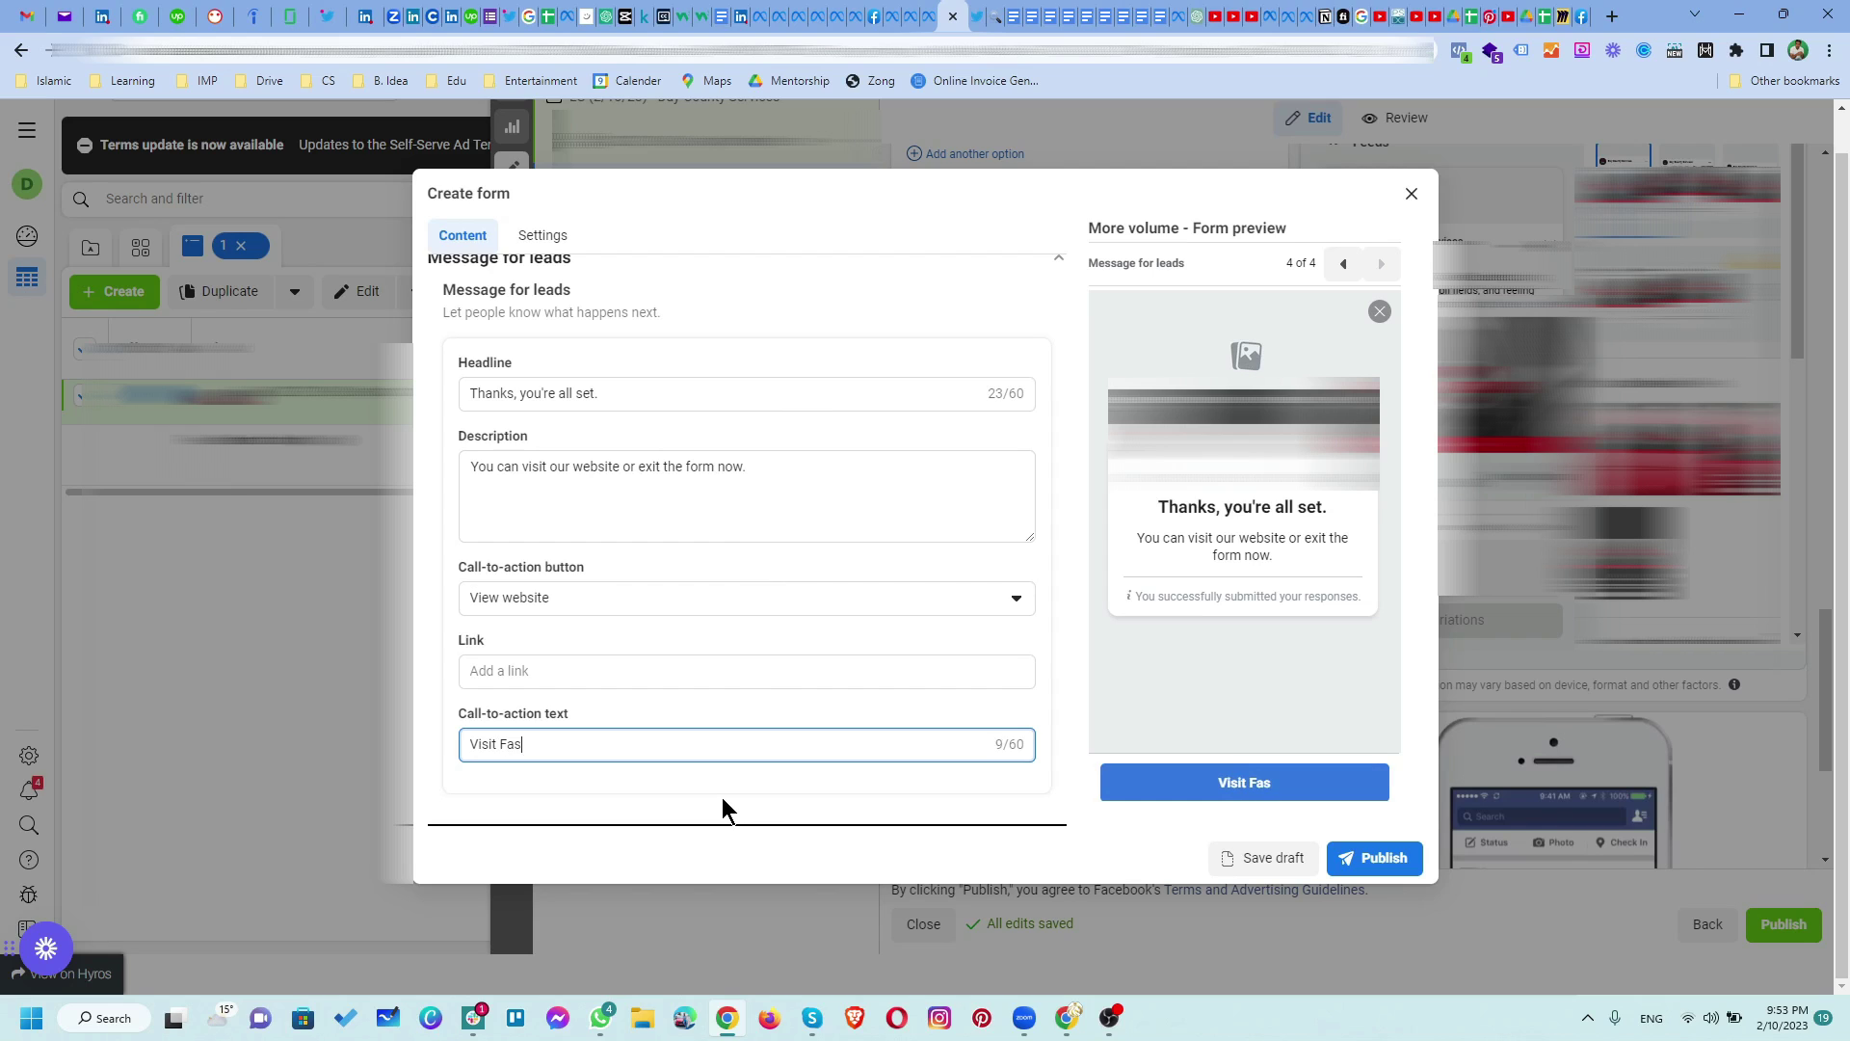
{"action": "key", "text": "BackSpace"}
{"action": "type", "text": "cebook Page"}
Step: Replace the call-to-action text in the message for leads with "Visit Website"
{"action": "key", "text": "ctrl+a"}
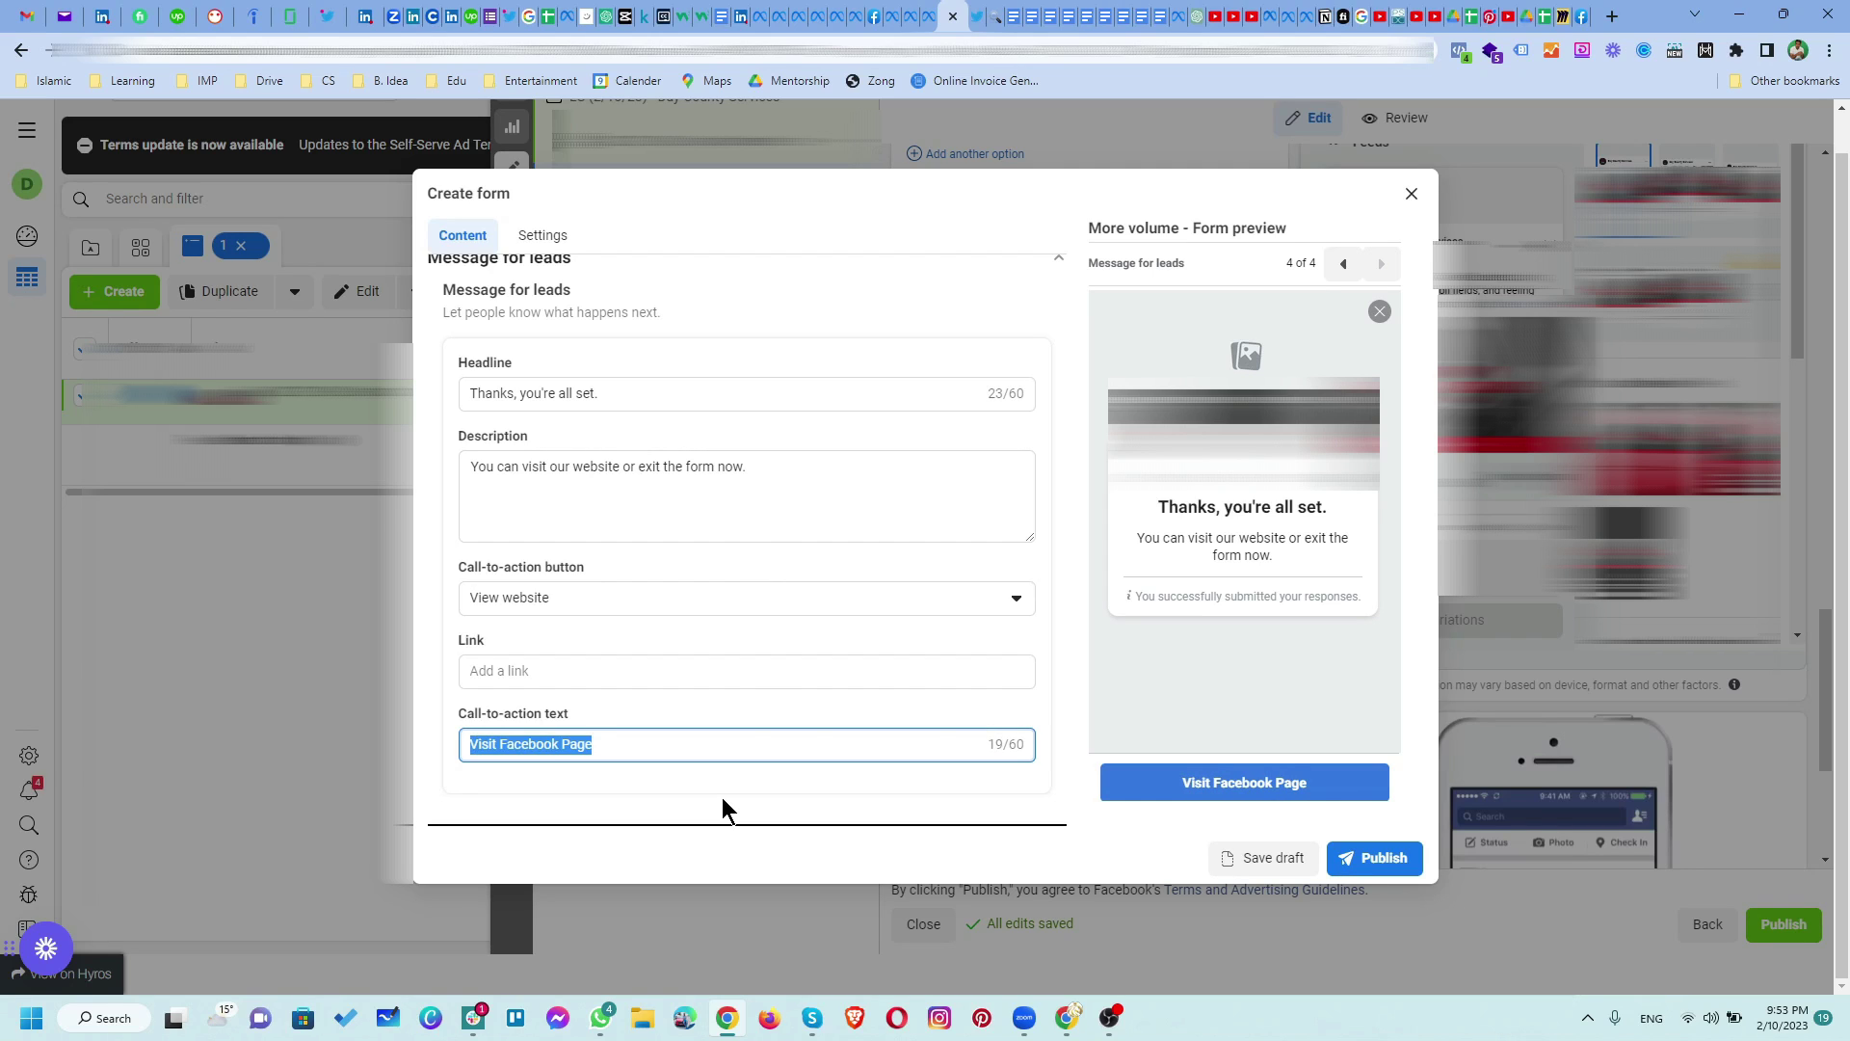
{"action": "type", "text": "Visit Wr"}
{"action": "key", "text": "BackSpace"}
{"action": "type", "text": "ebsite"}
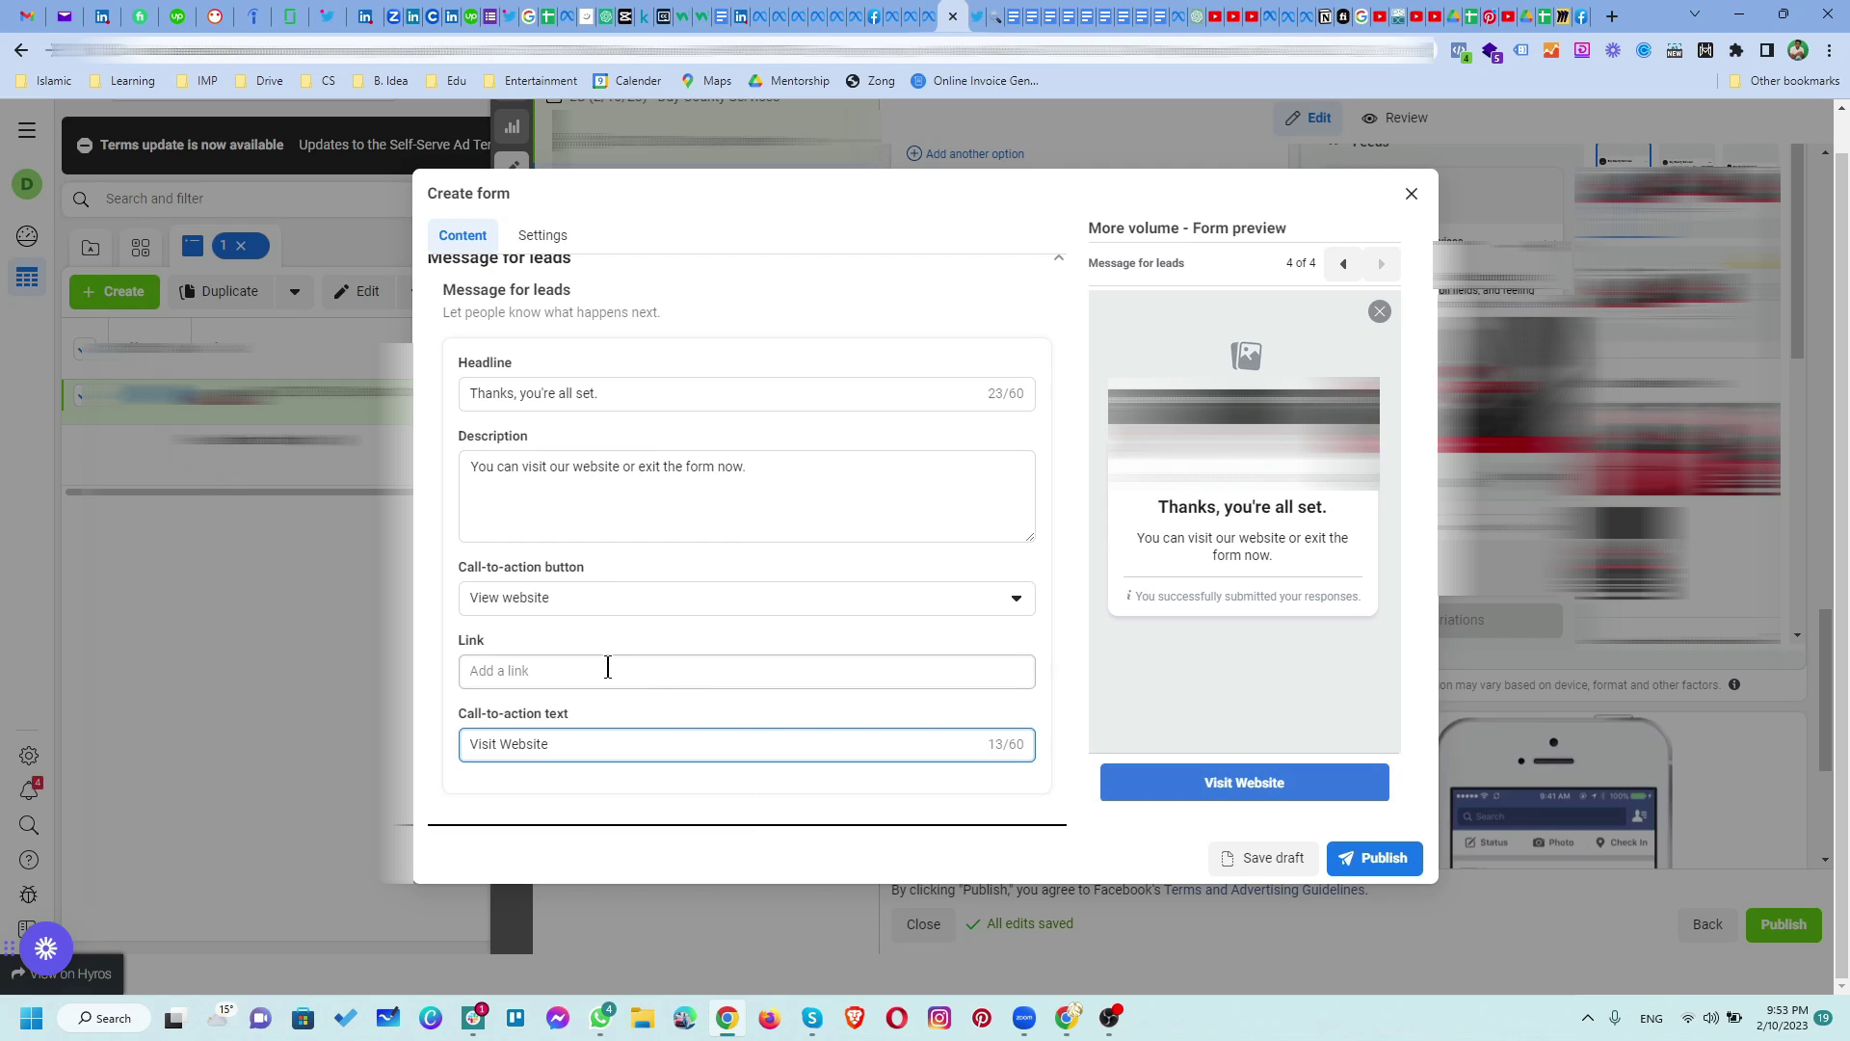
Step: Paste the copied website link into the message for leads' link field and publish the instant form
{"action": "left_click", "coordinate": [576, 674]}
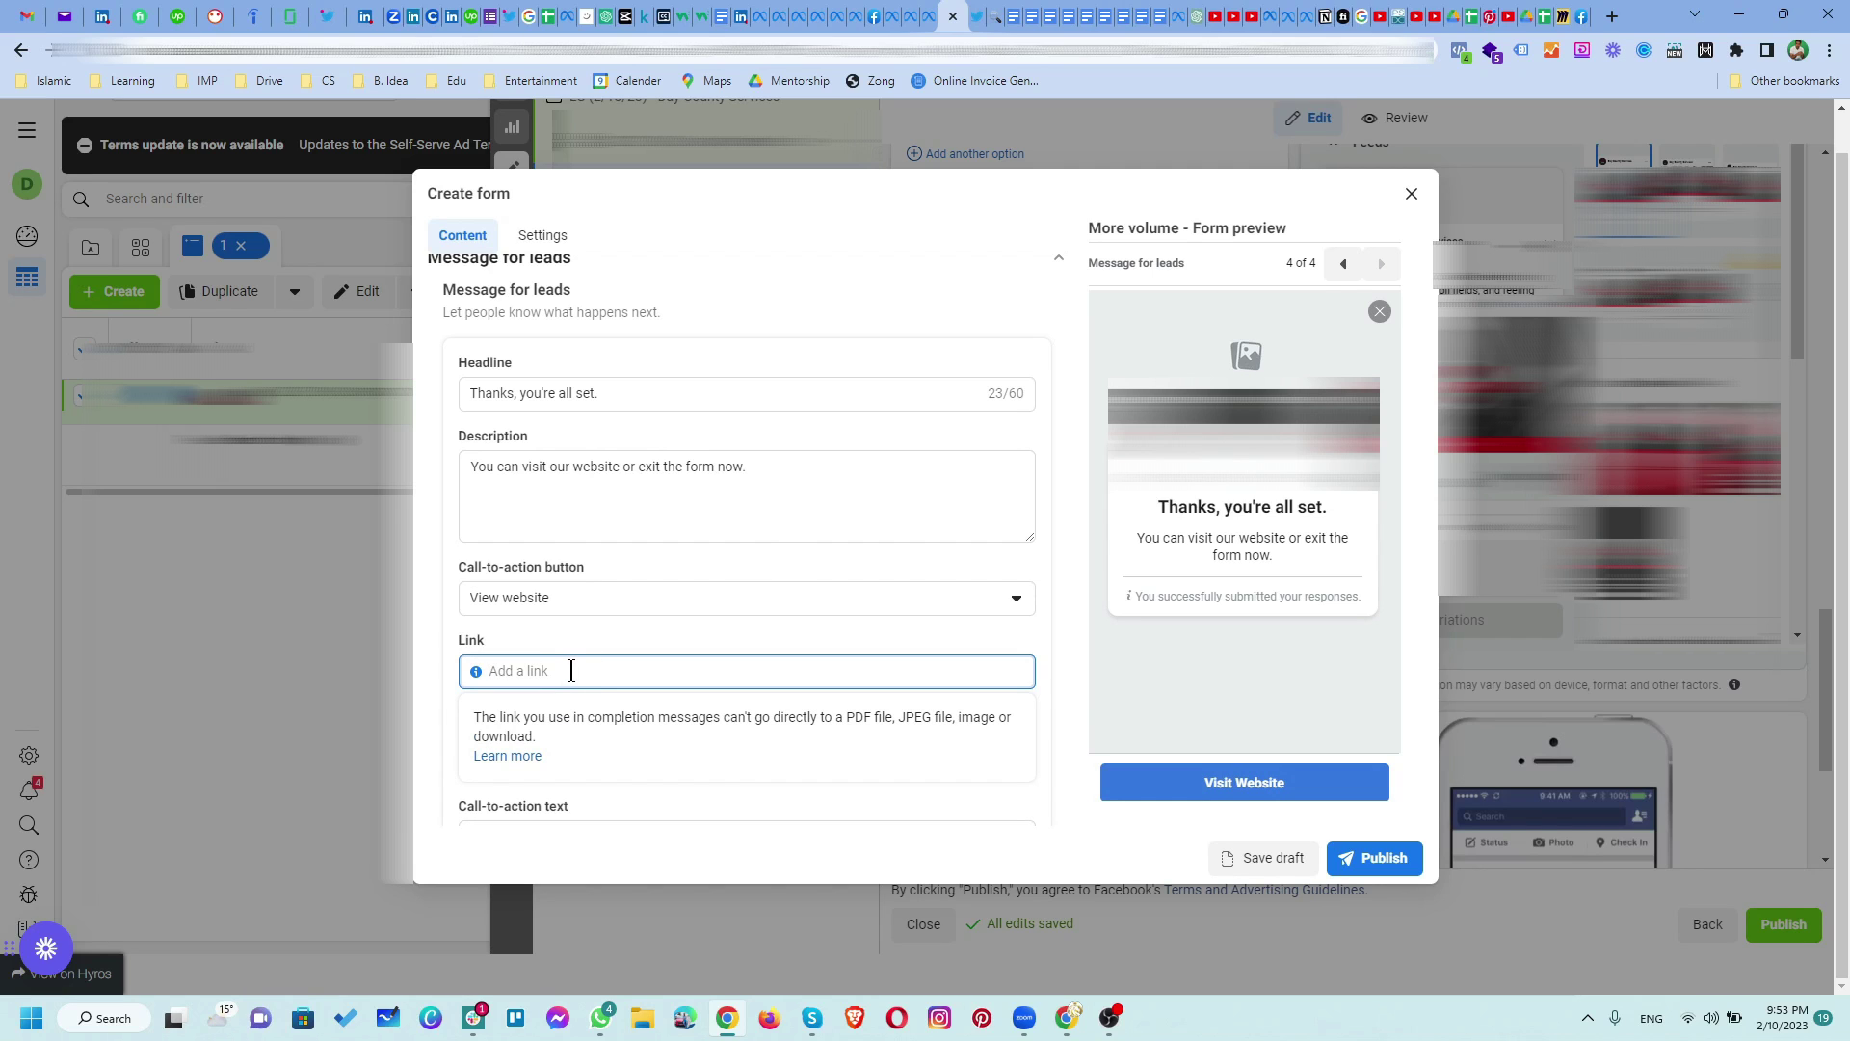
{"action": "right_click", "coordinate": [571, 670]}
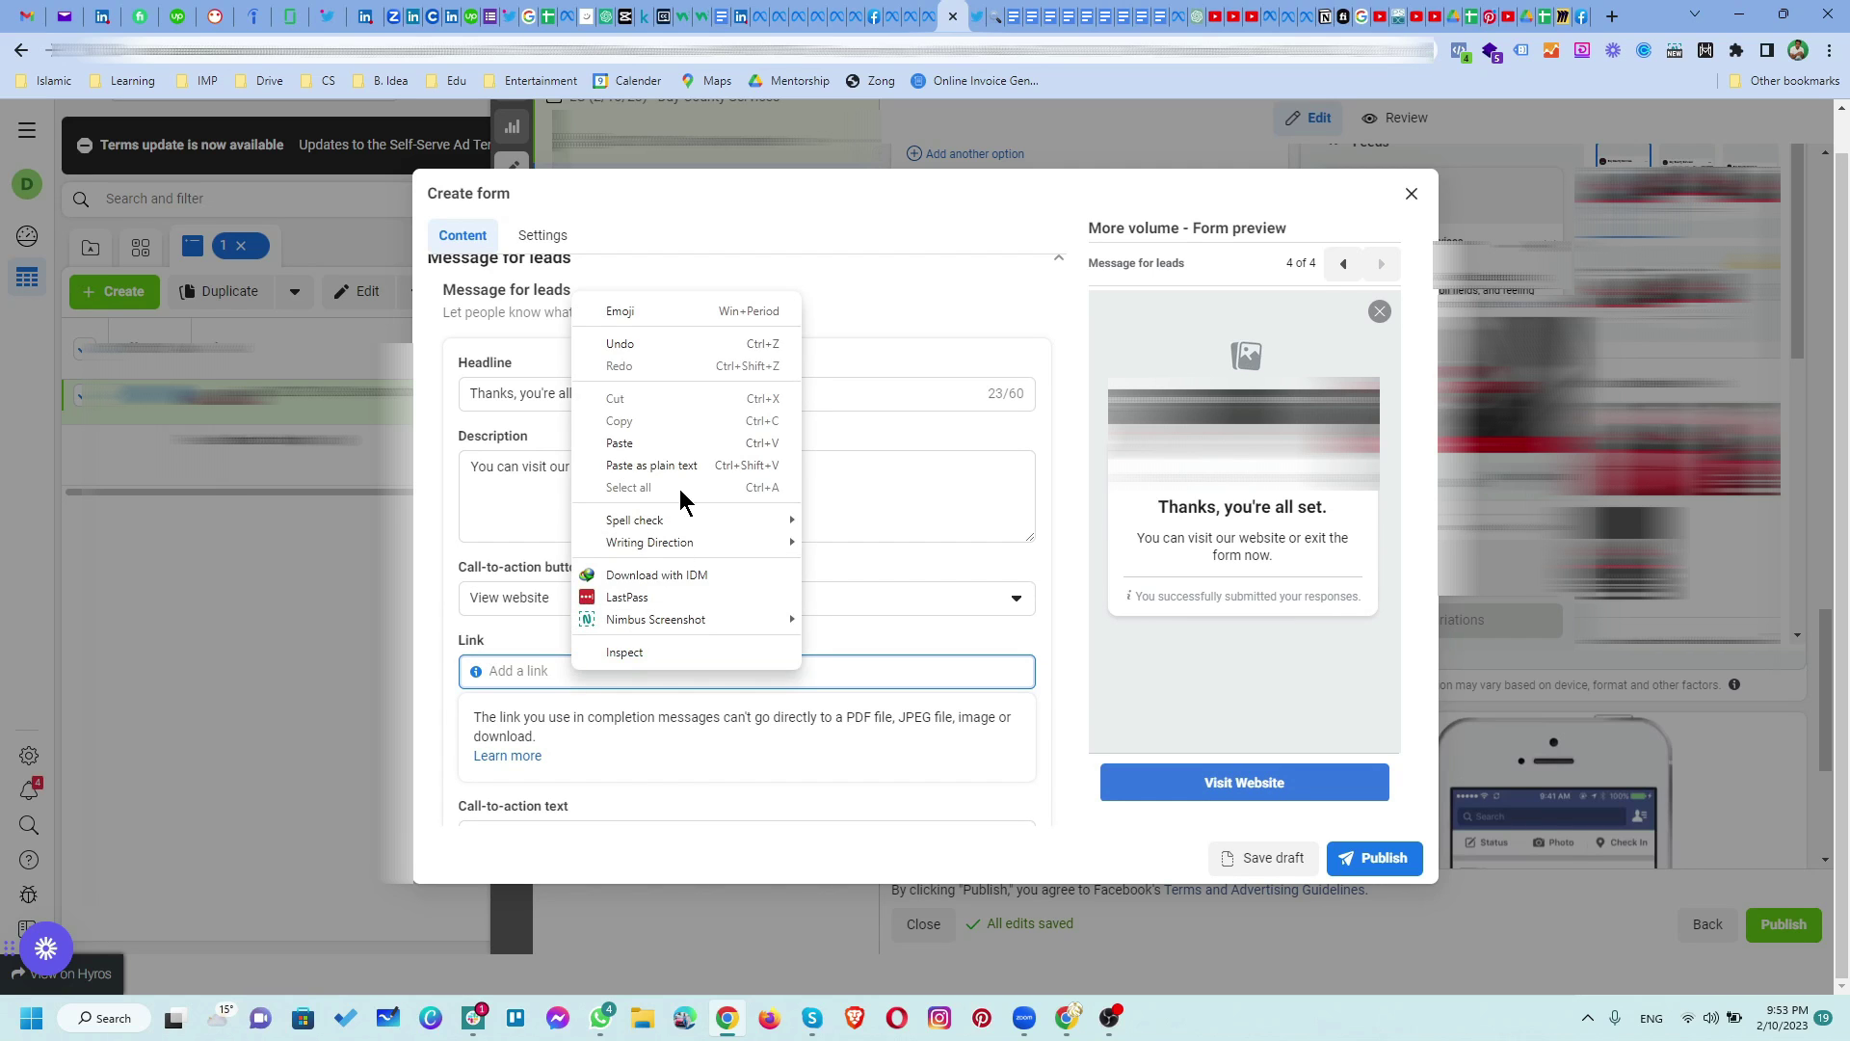
{"action": "left_click", "coordinate": [627, 447]}
{"action": "left_click", "coordinate": [1378, 858]}
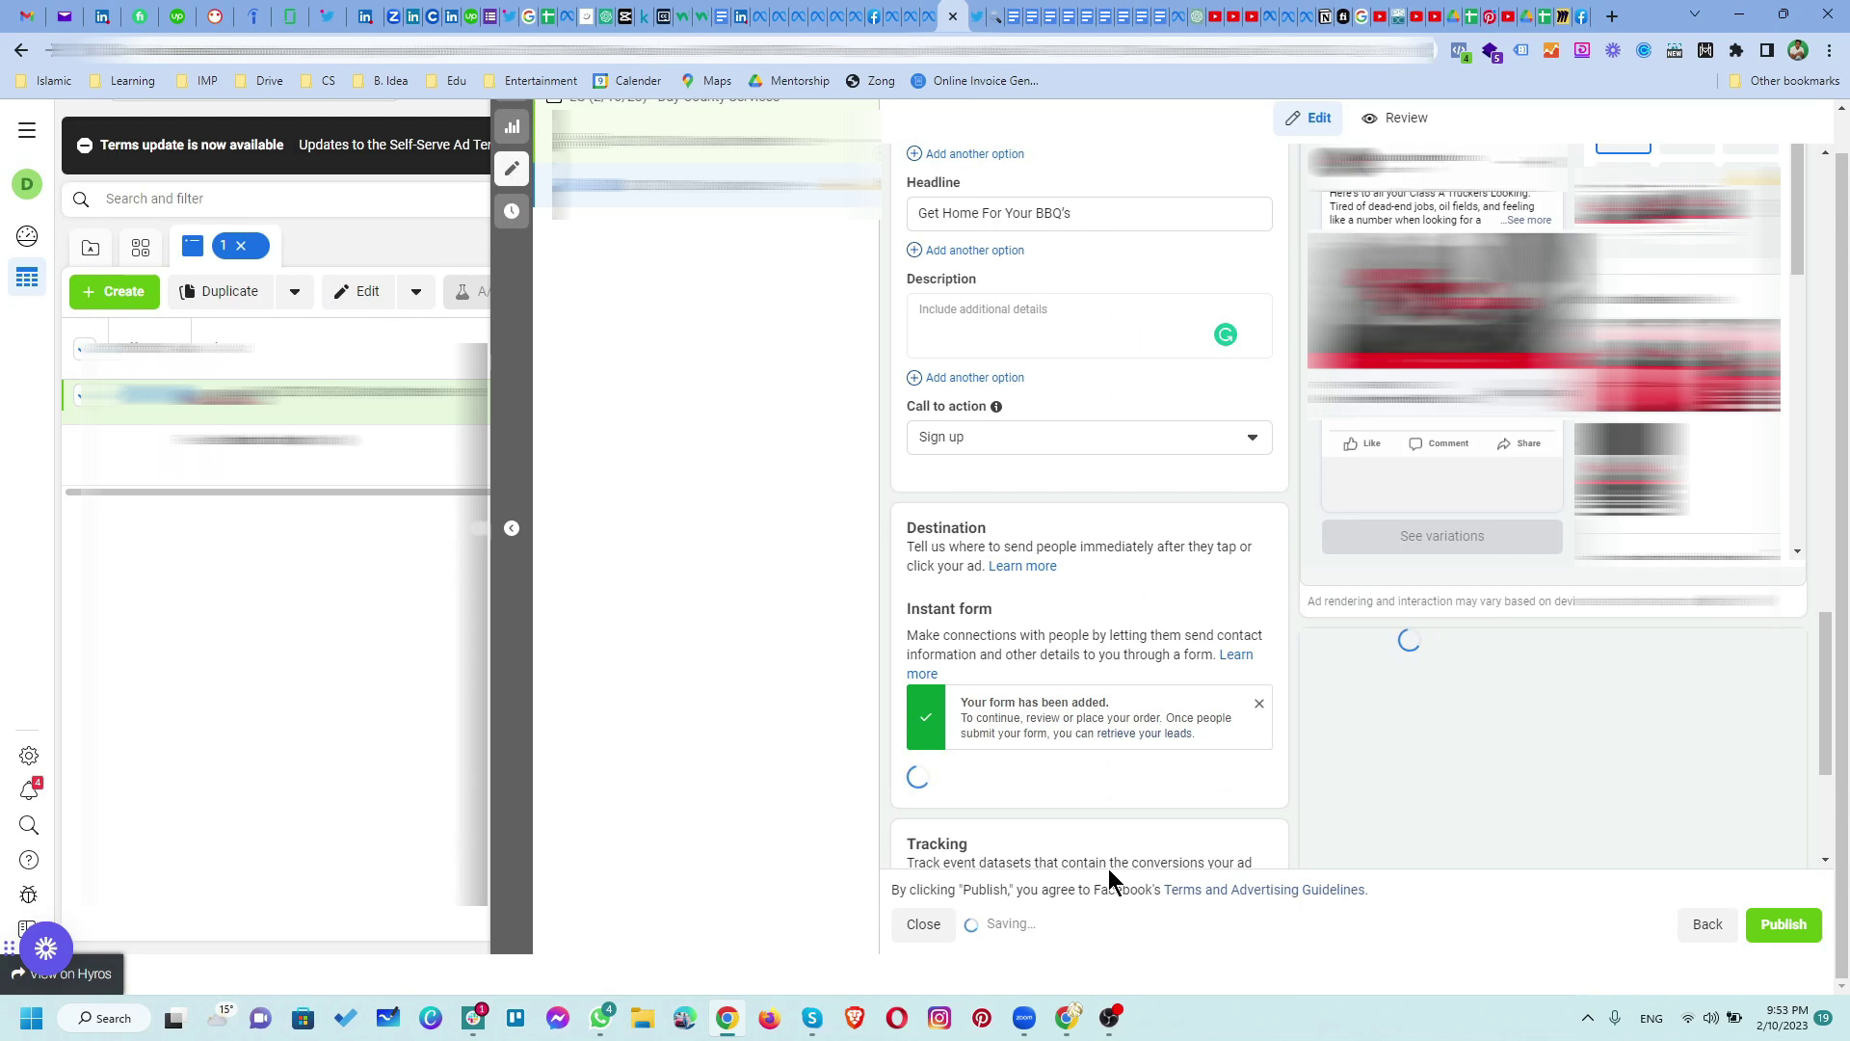
Step: Review the ad preview and the added instant form, going through the form preview from Intro to Message for leads
{"action": "scroll", "coordinate": [1065, 785], "scroll_direction": "down", "scroll_amount": 2}
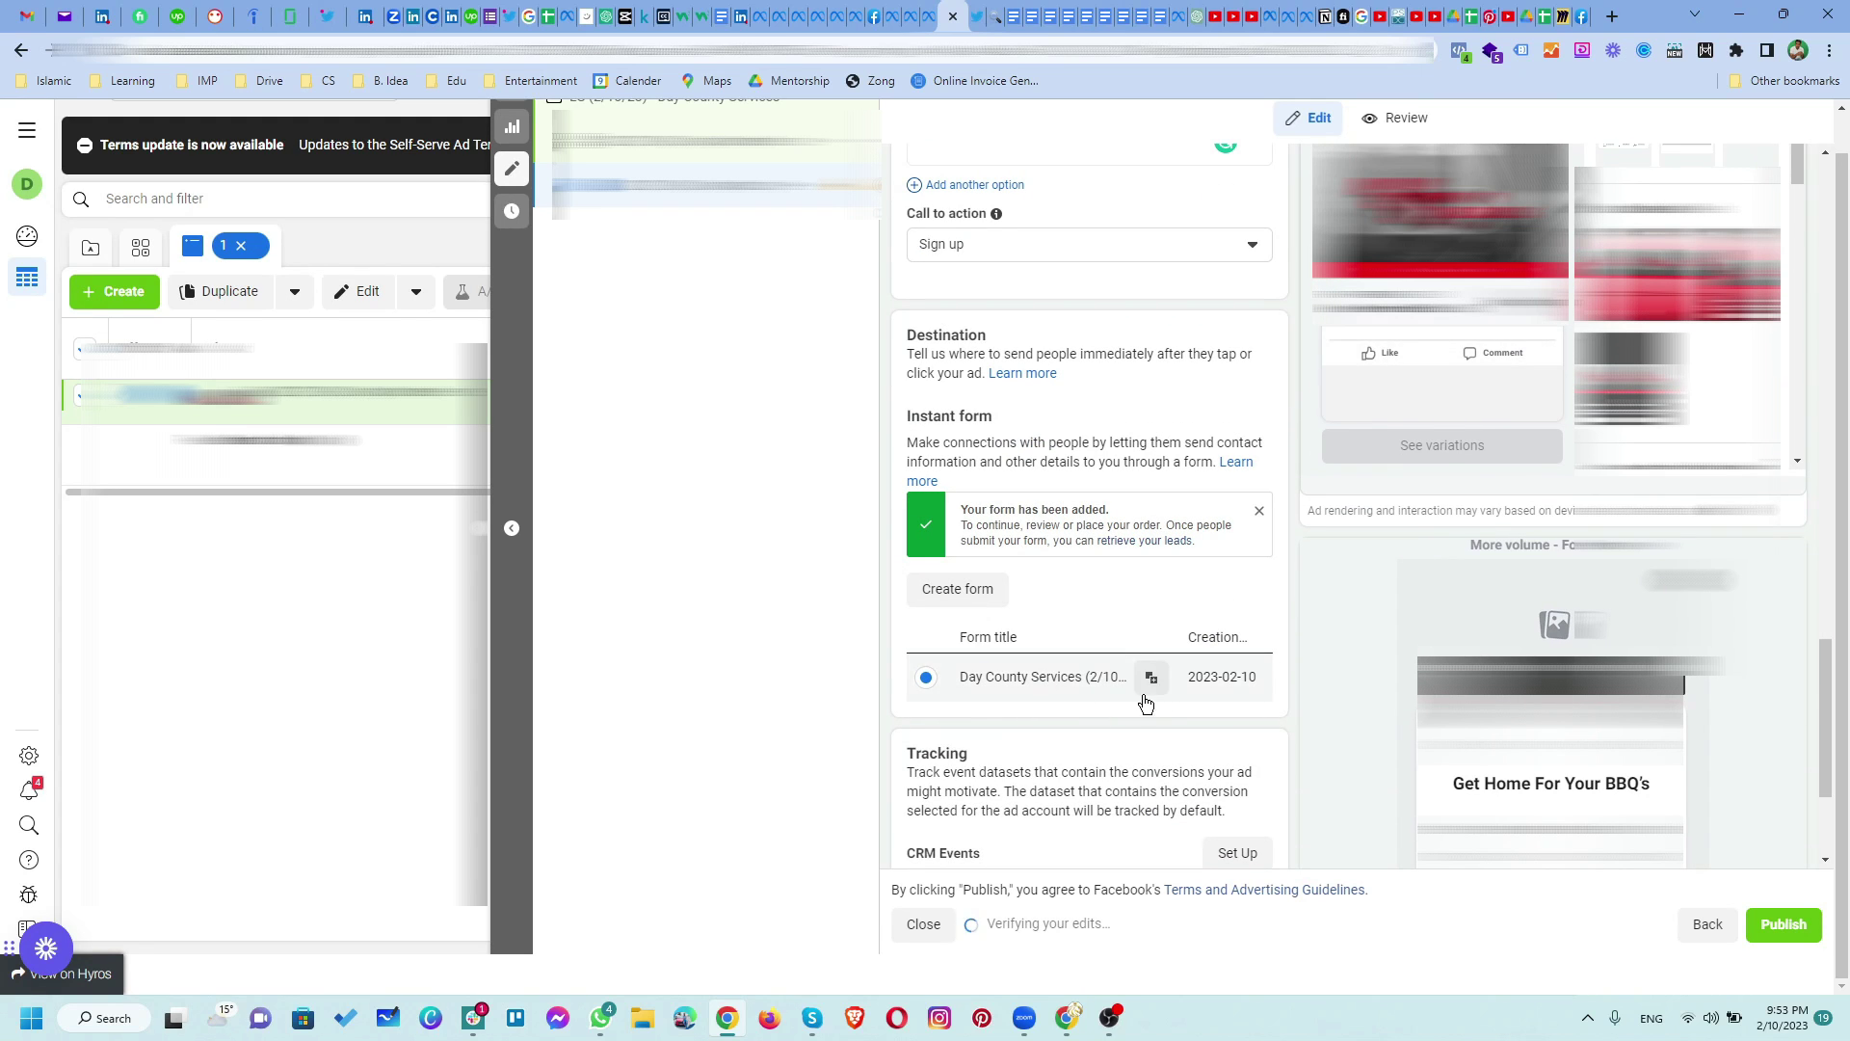
{"action": "scroll", "coordinate": [1147, 699], "scroll_direction": "up", "scroll_amount": 4}
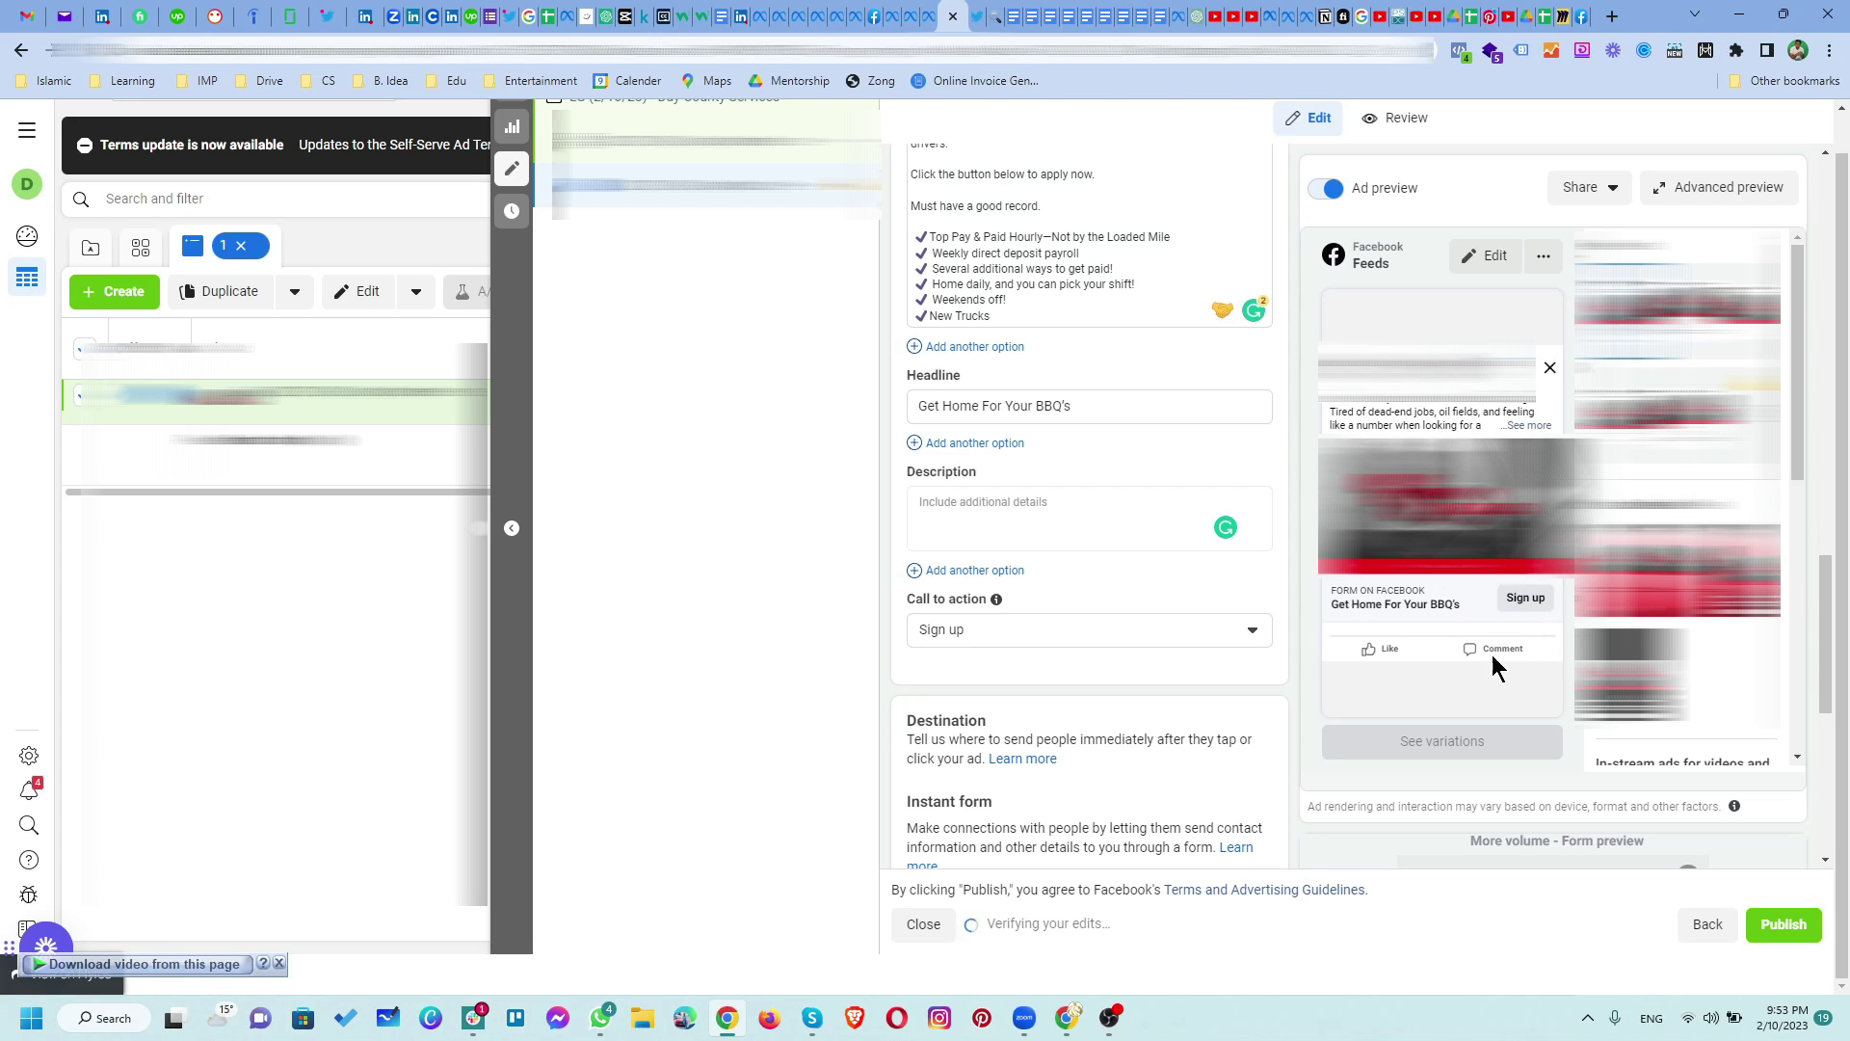
{"action": "scroll", "coordinate": [1486, 663], "scroll_direction": "down", "scroll_amount": 1}
{"action": "scroll", "coordinate": [1472, 649], "scroll_direction": "down", "scroll_amount": 3}
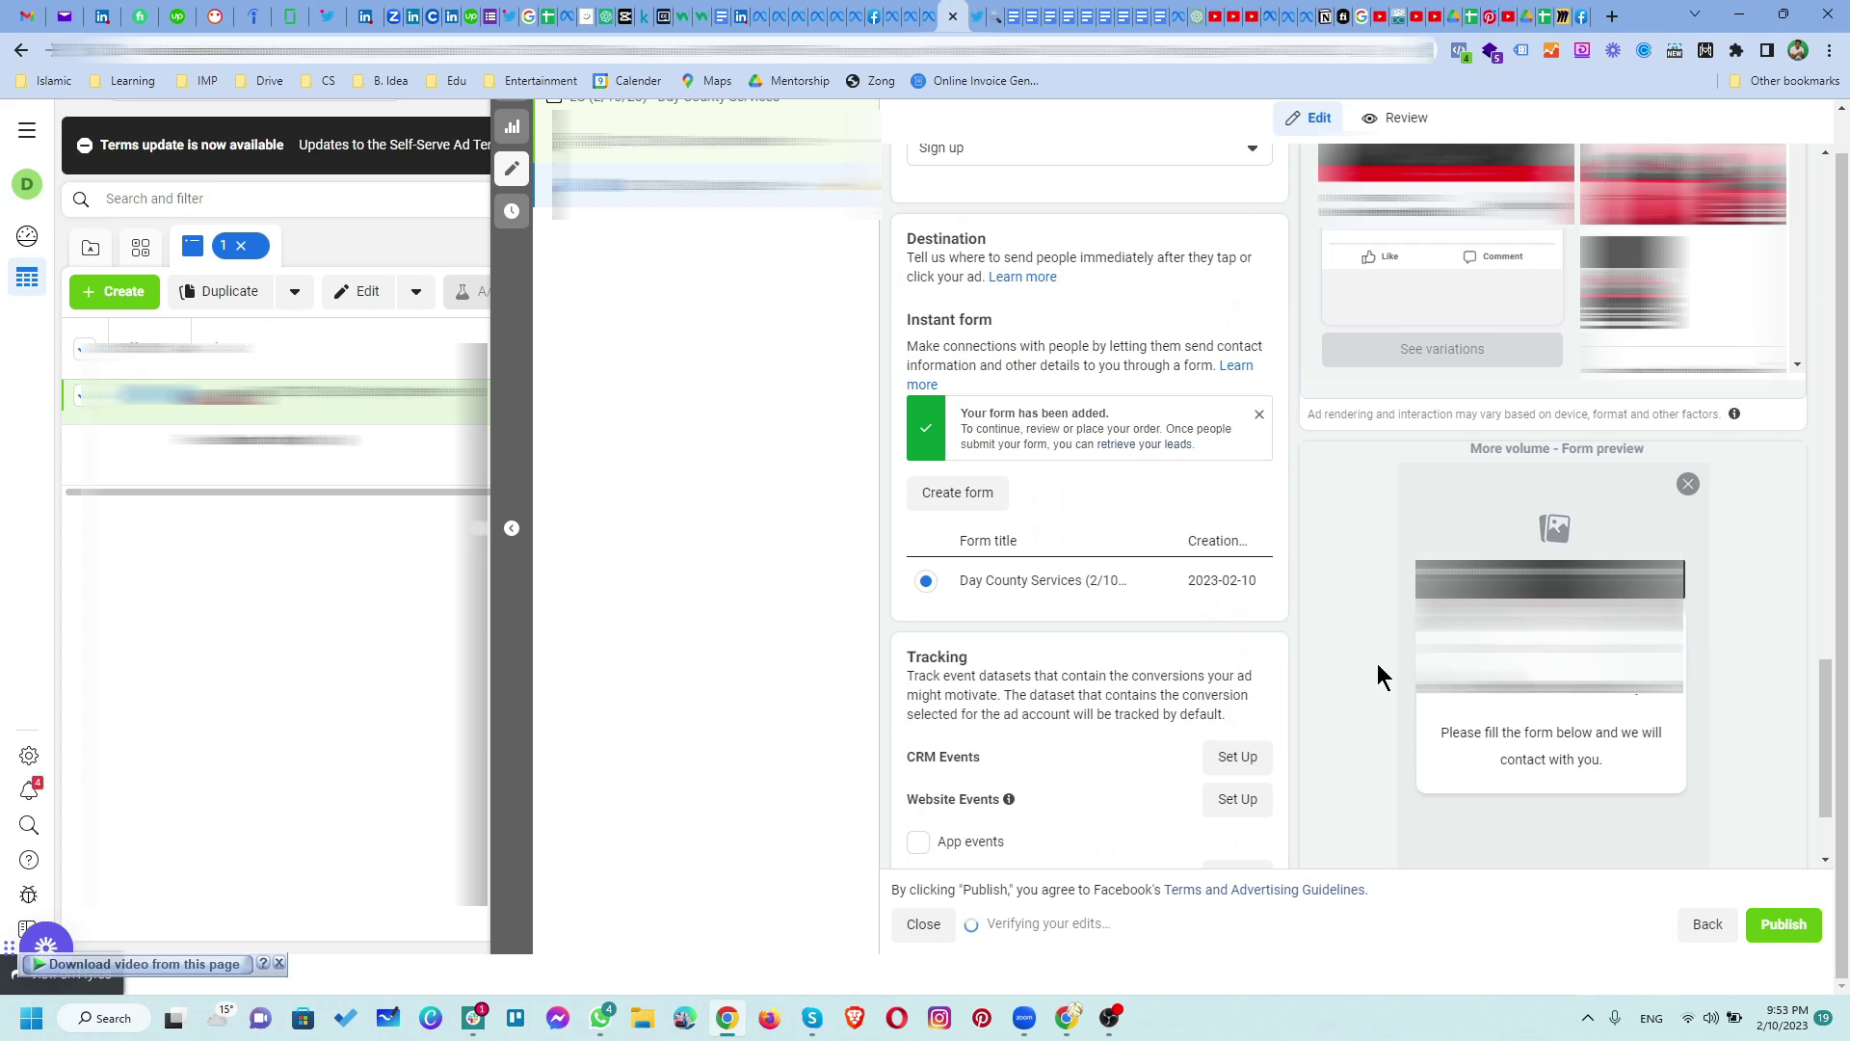
{"action": "scroll", "coordinate": [1378, 663], "scroll_direction": "down", "scroll_amount": 1}
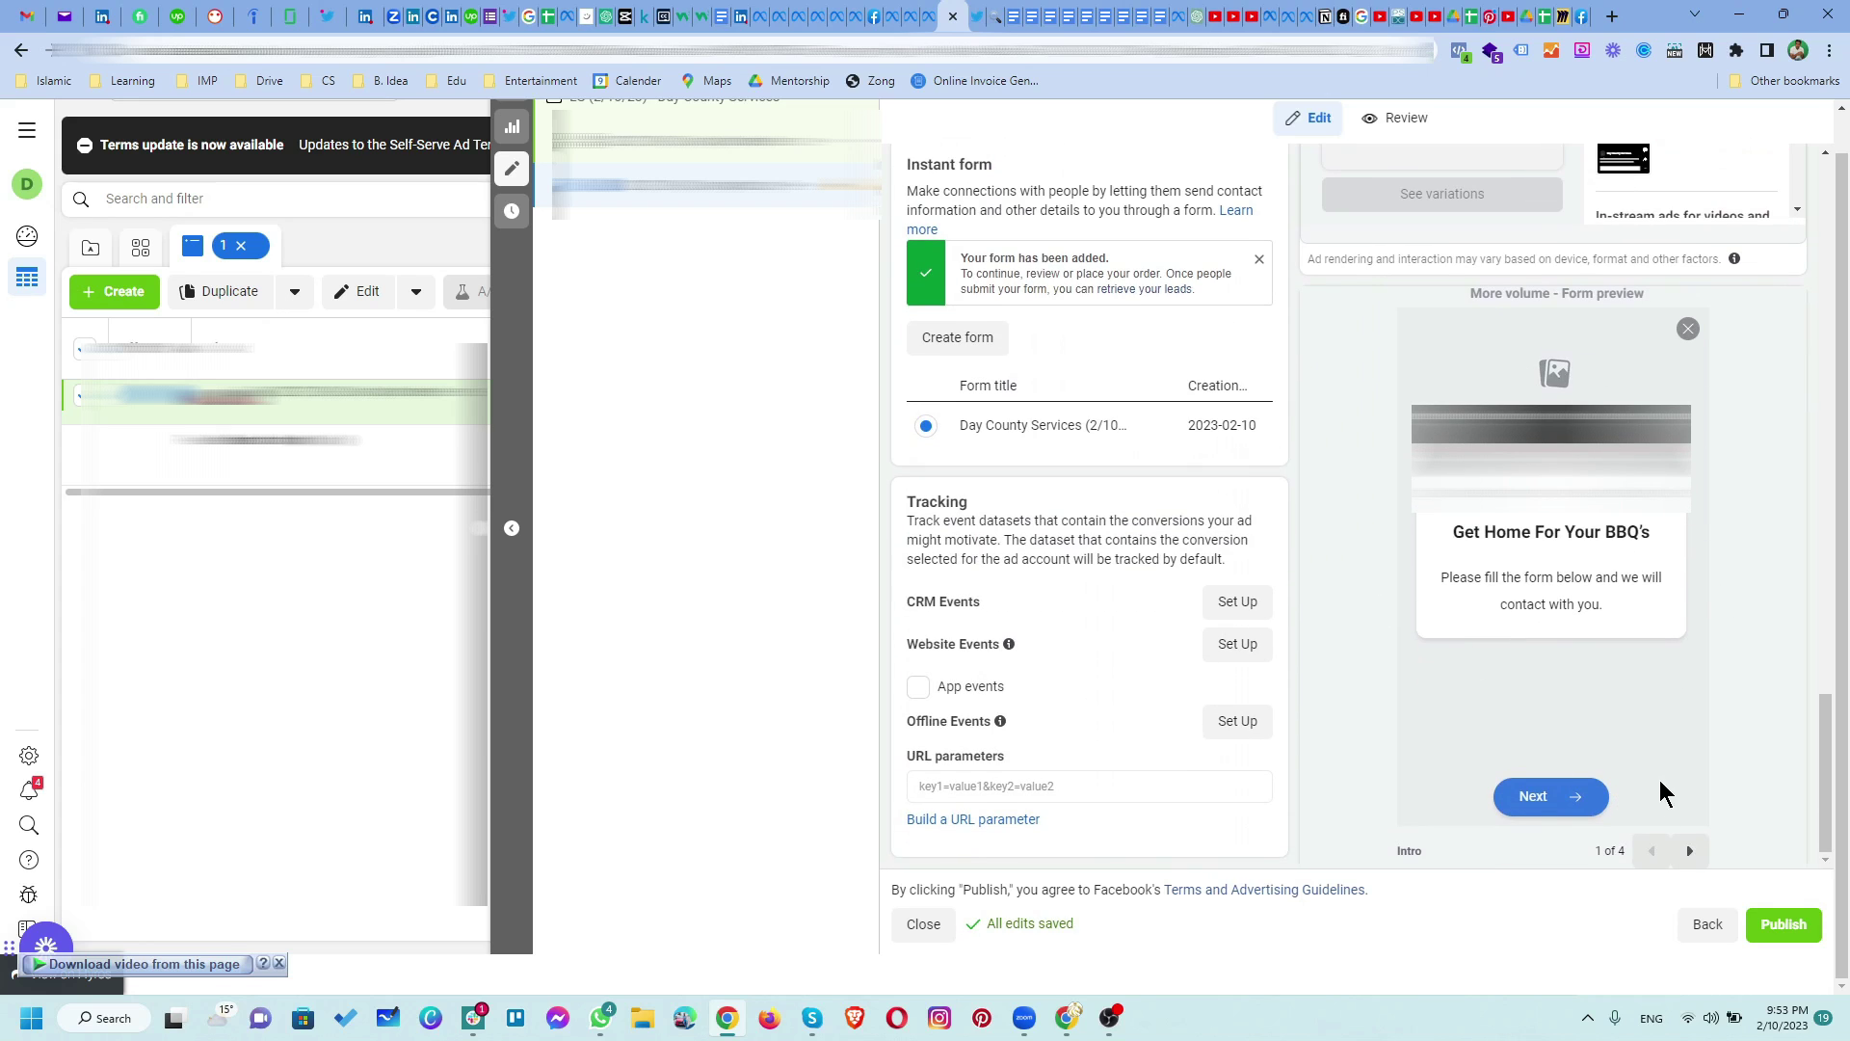
{"action": "left_click", "coordinate": [1692, 852]}
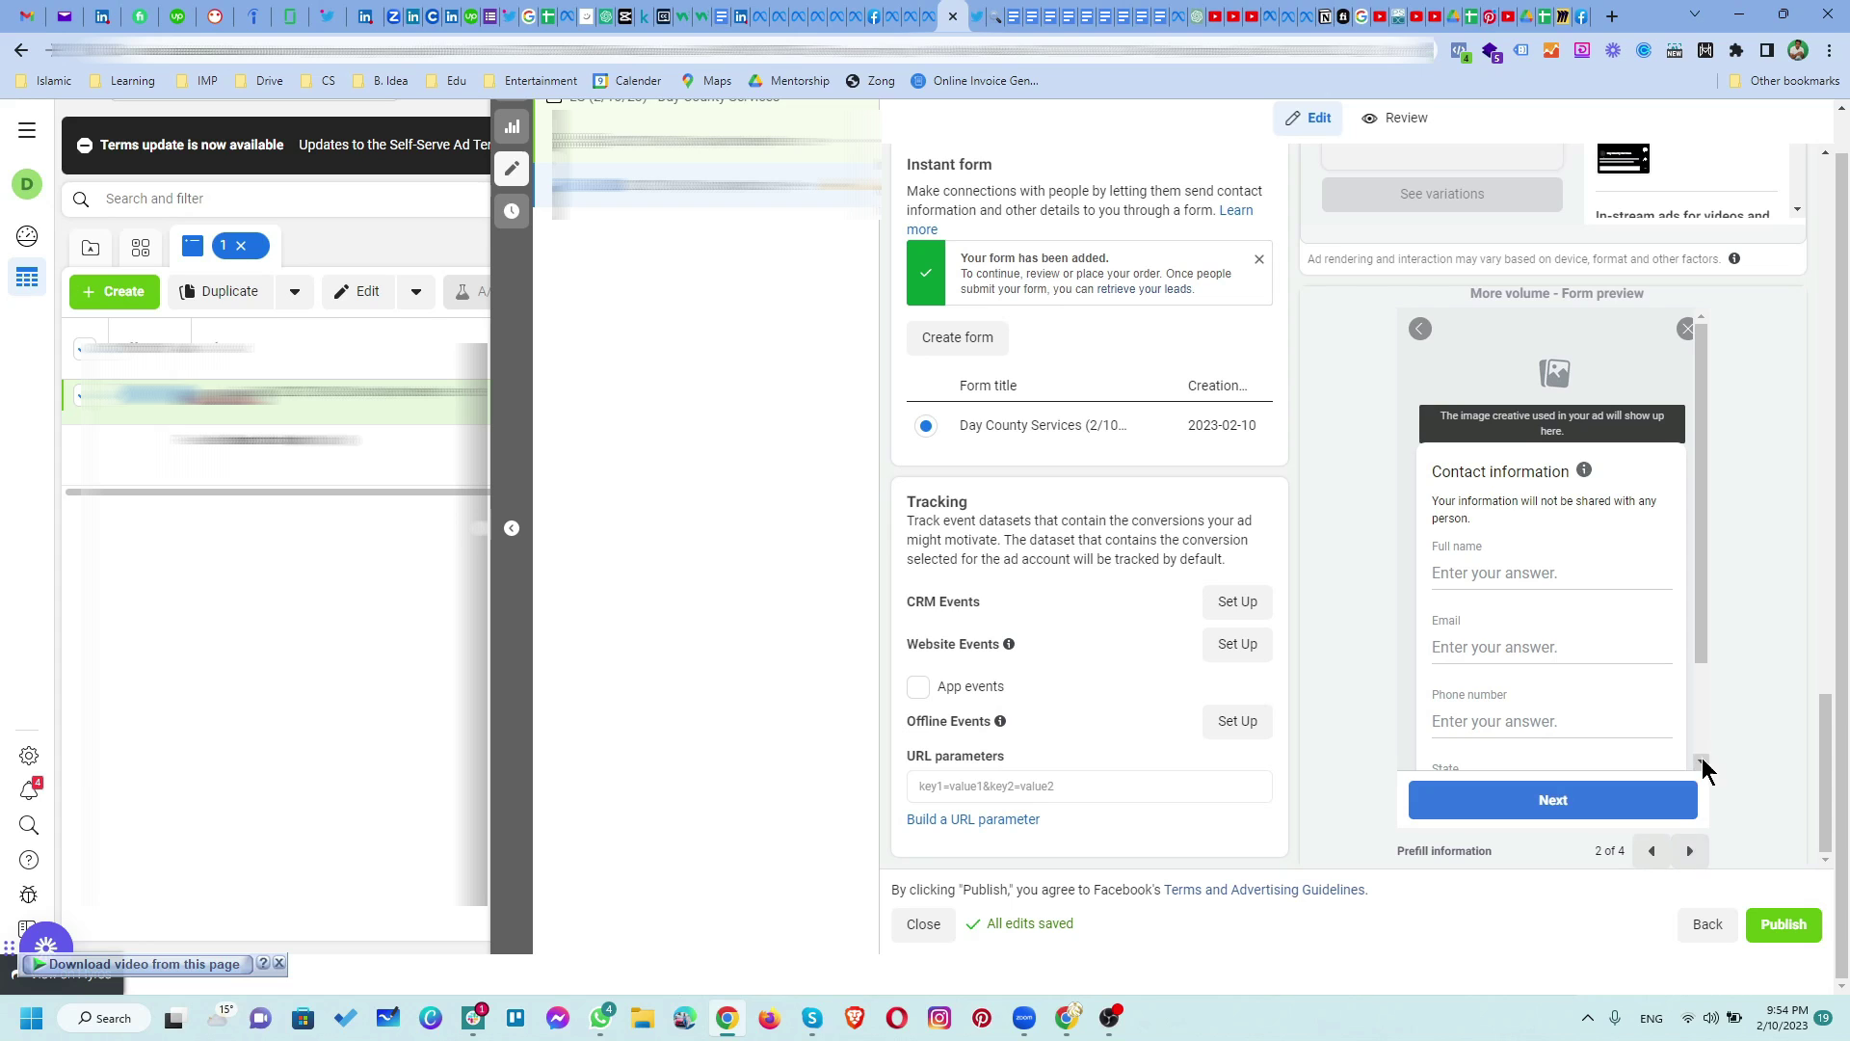
{"action": "left_click", "coordinate": [1691, 852]}
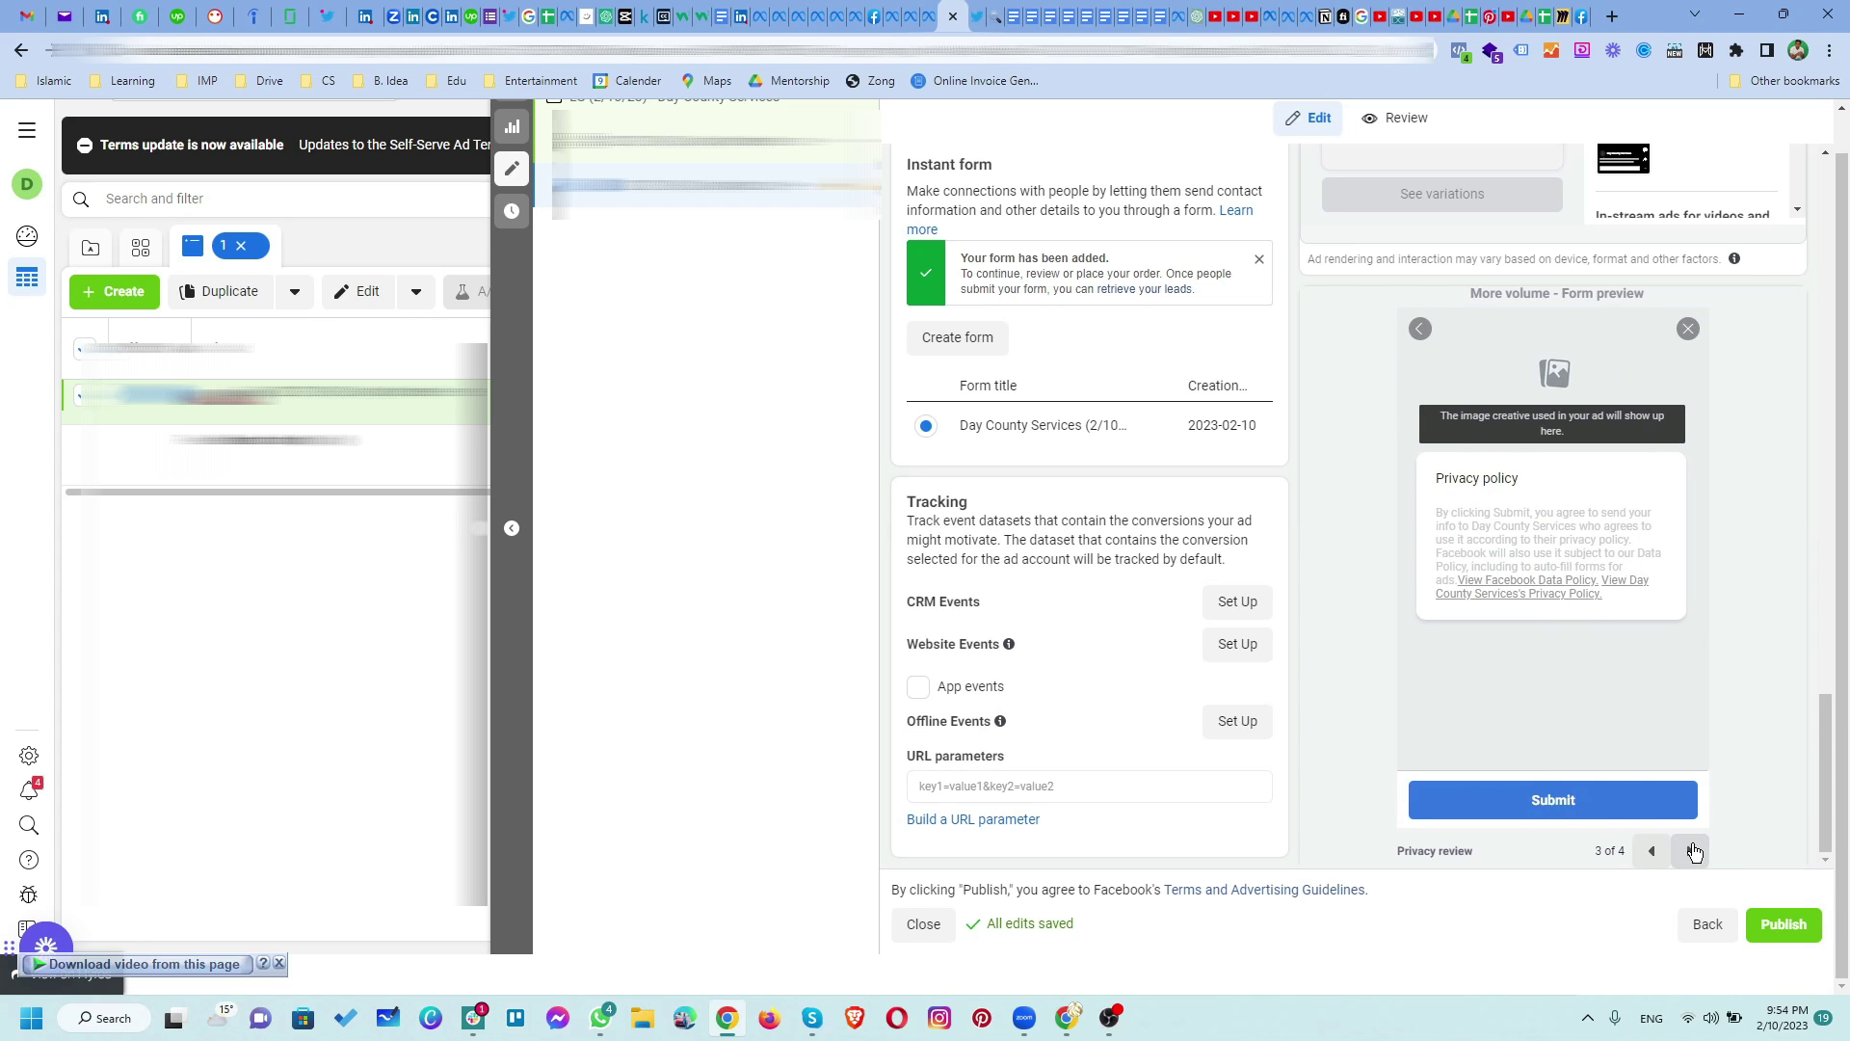
{"action": "left_click", "coordinate": [1692, 852]}
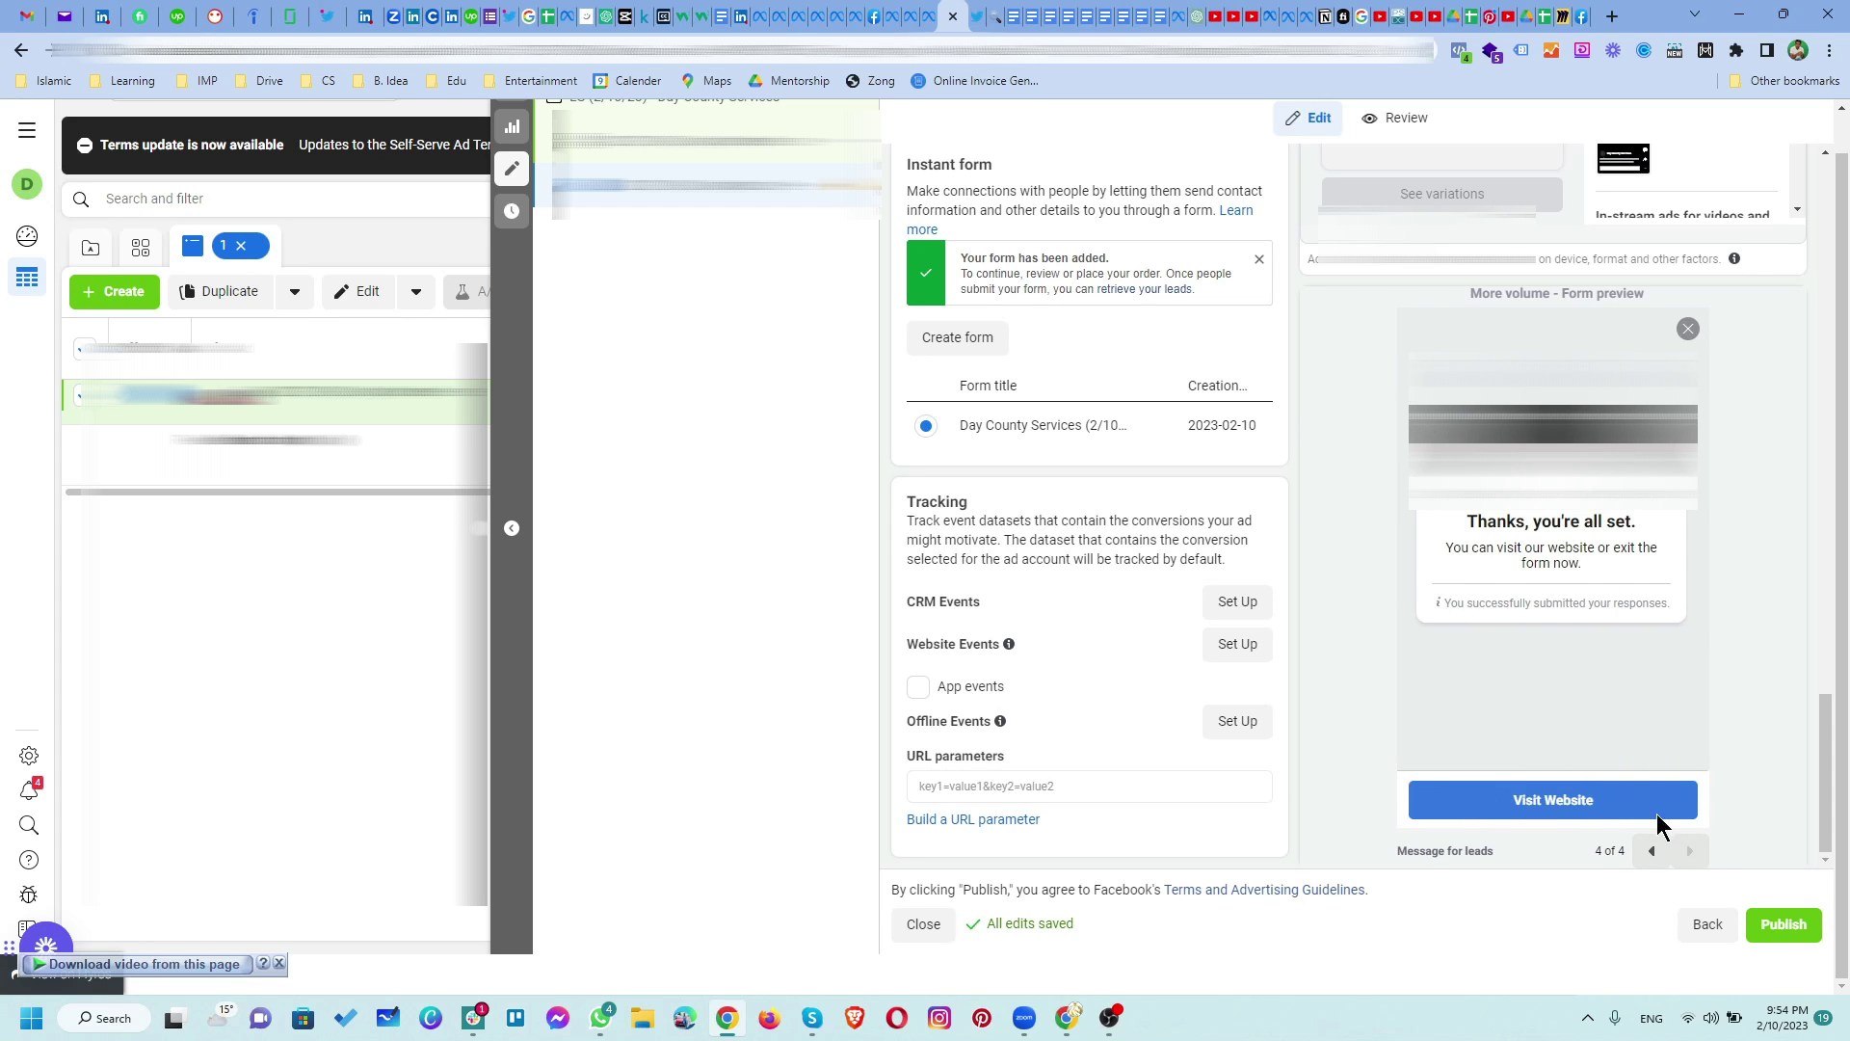
Step: Publish the campaign with its ad set and ad
{"action": "left_click", "coordinate": [1781, 925]}
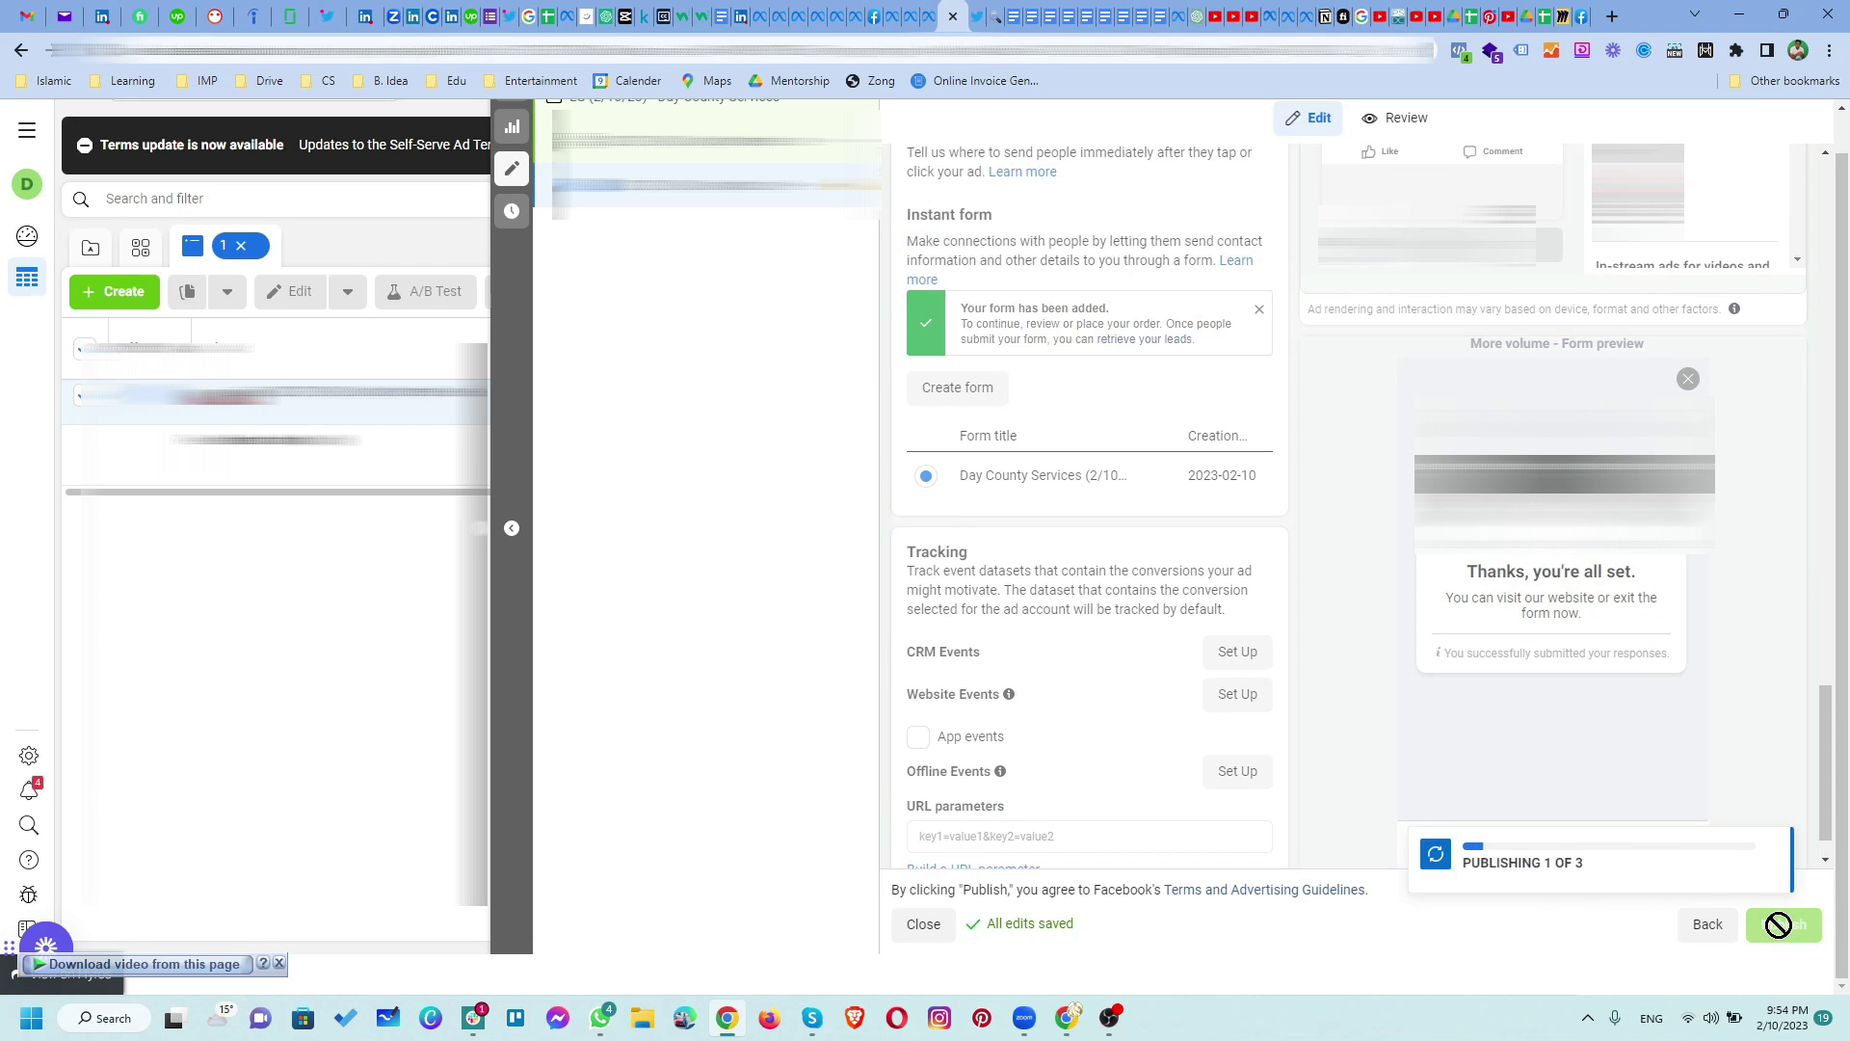